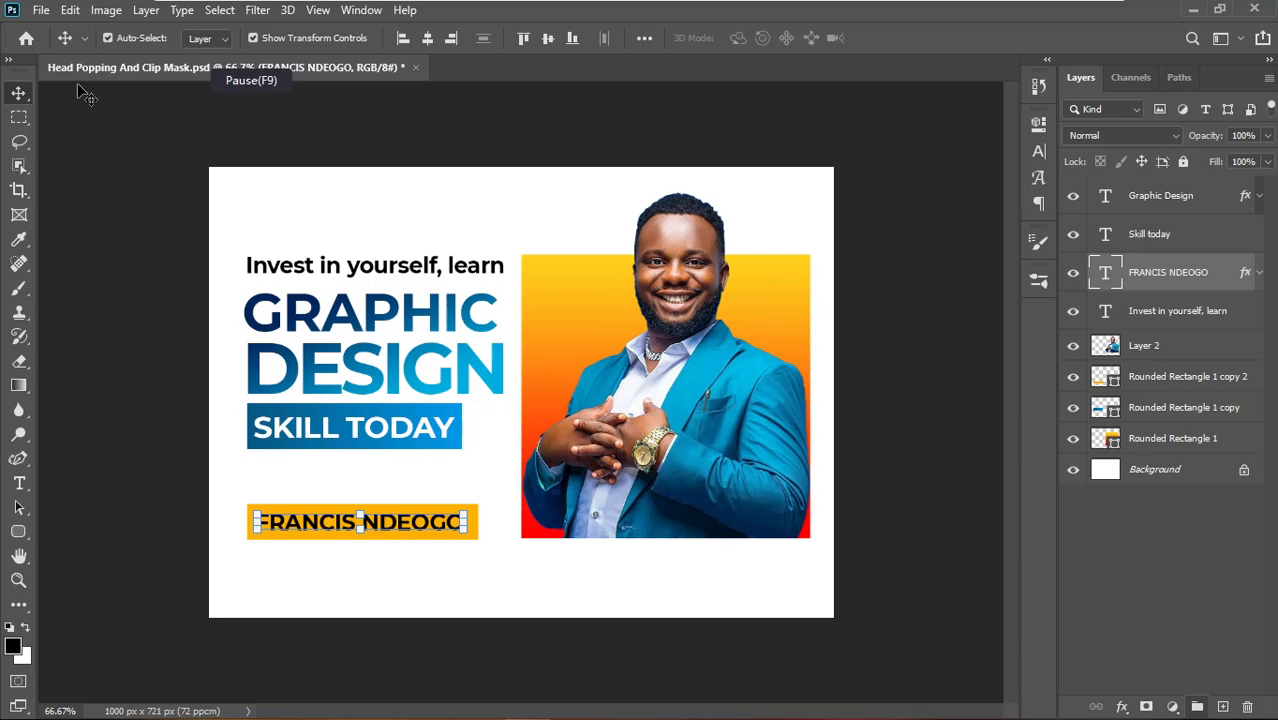
# - Create a new document named HEAD POPPING, 1000 px wide and 720 px high, with a white background
pyautogui.click(41, 10)
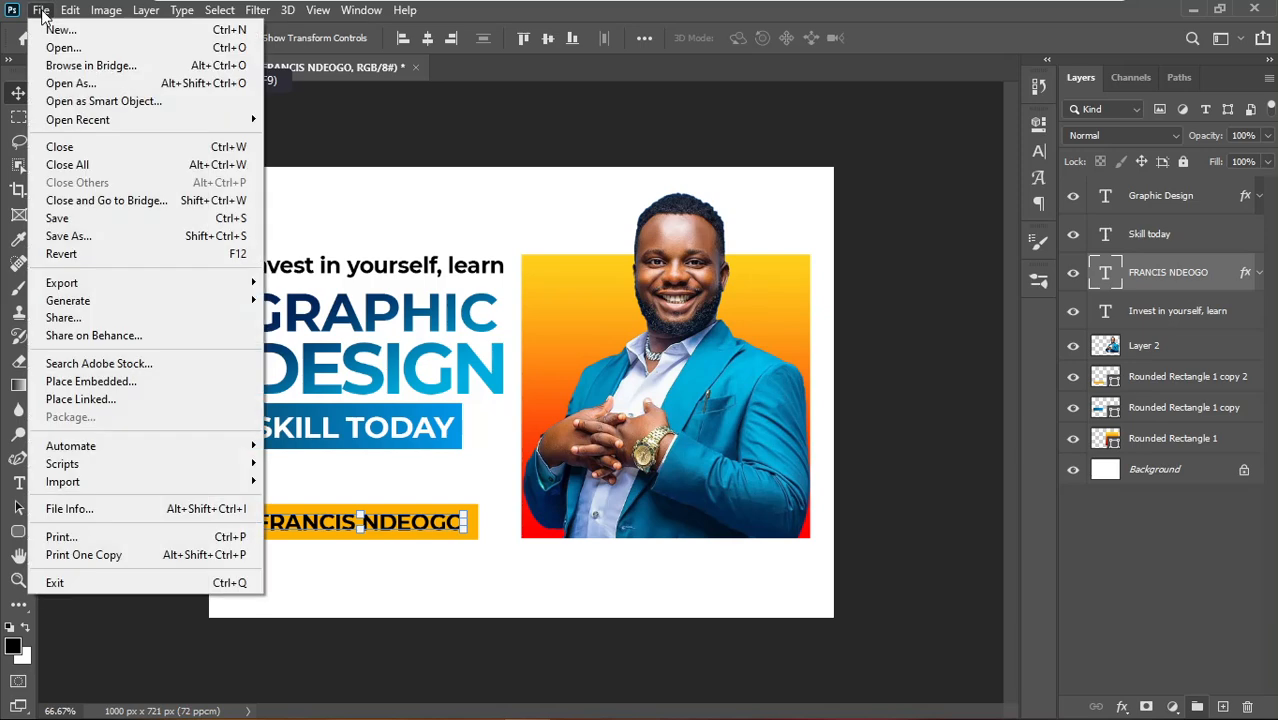
pyautogui.click(58, 30)
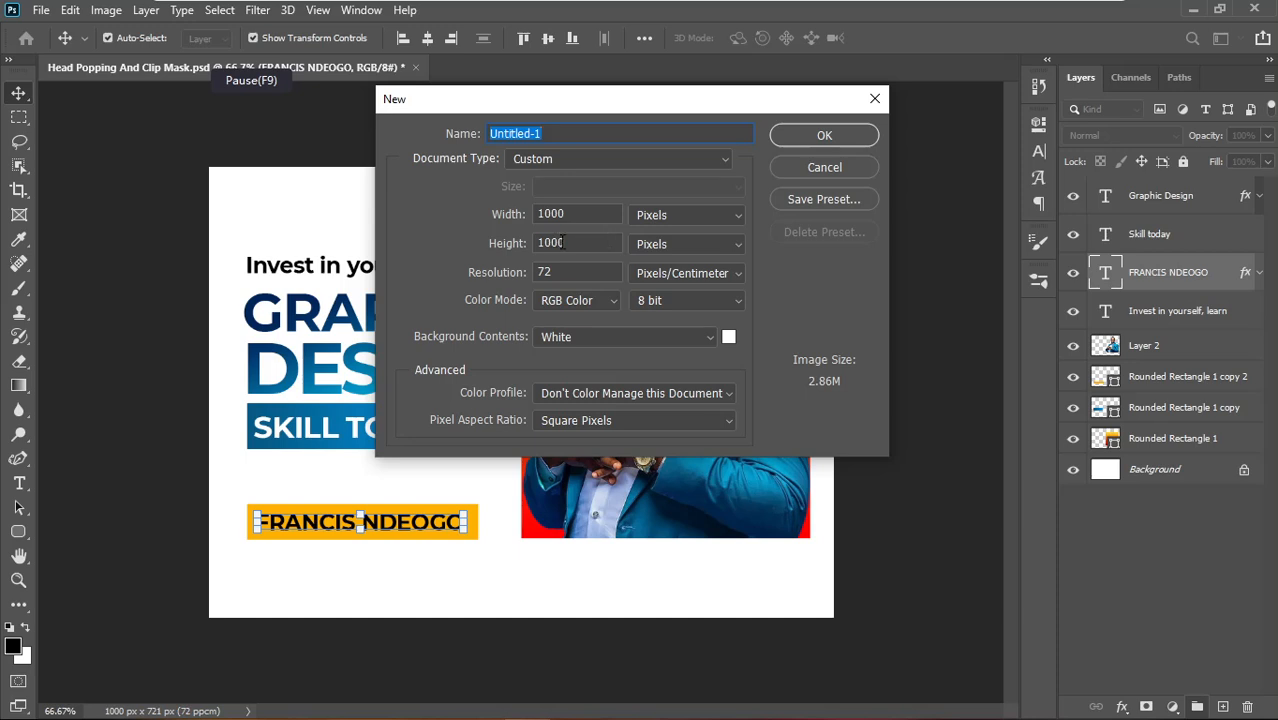
pyautogui.click(548, 137)
pyautogui.write('HEAD')
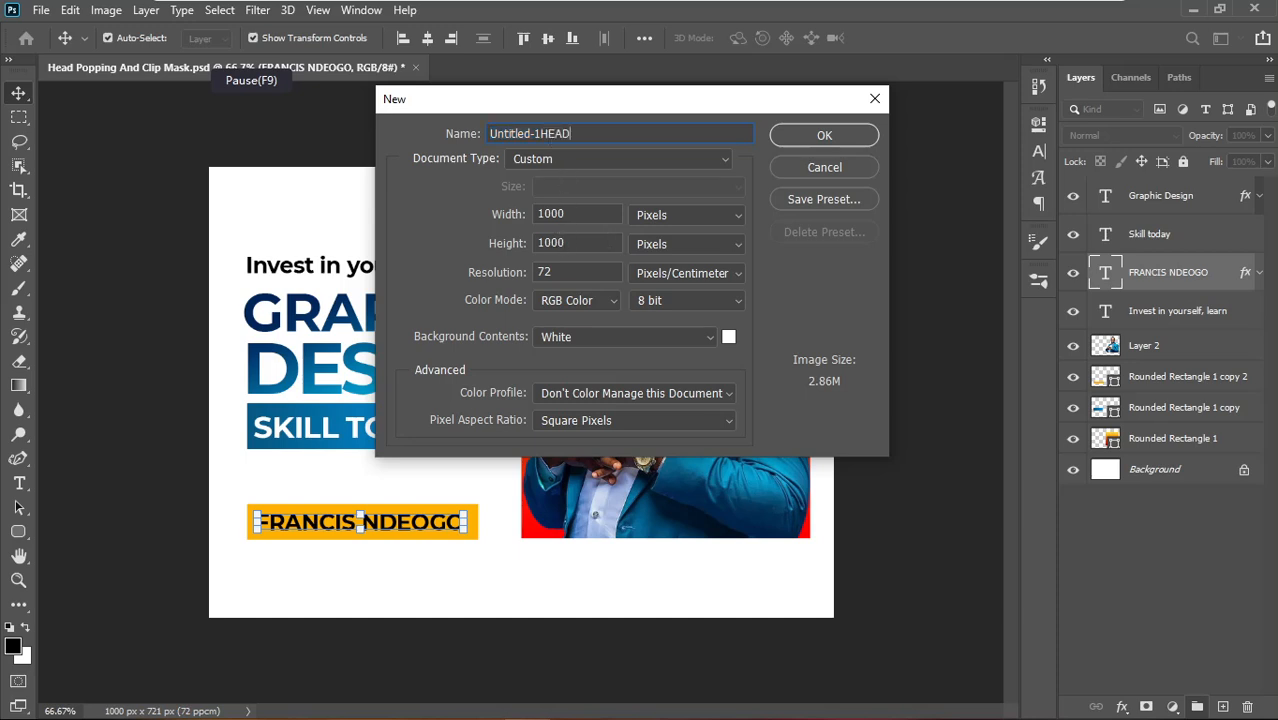
pyautogui.write(' POPPING')
pyautogui.moveTo(541, 133); pyautogui.dragTo(467, 131)
pyautogui.press('BackSpace')
pyautogui.moveTo(568, 243); pyautogui.dragTo(515, 244)
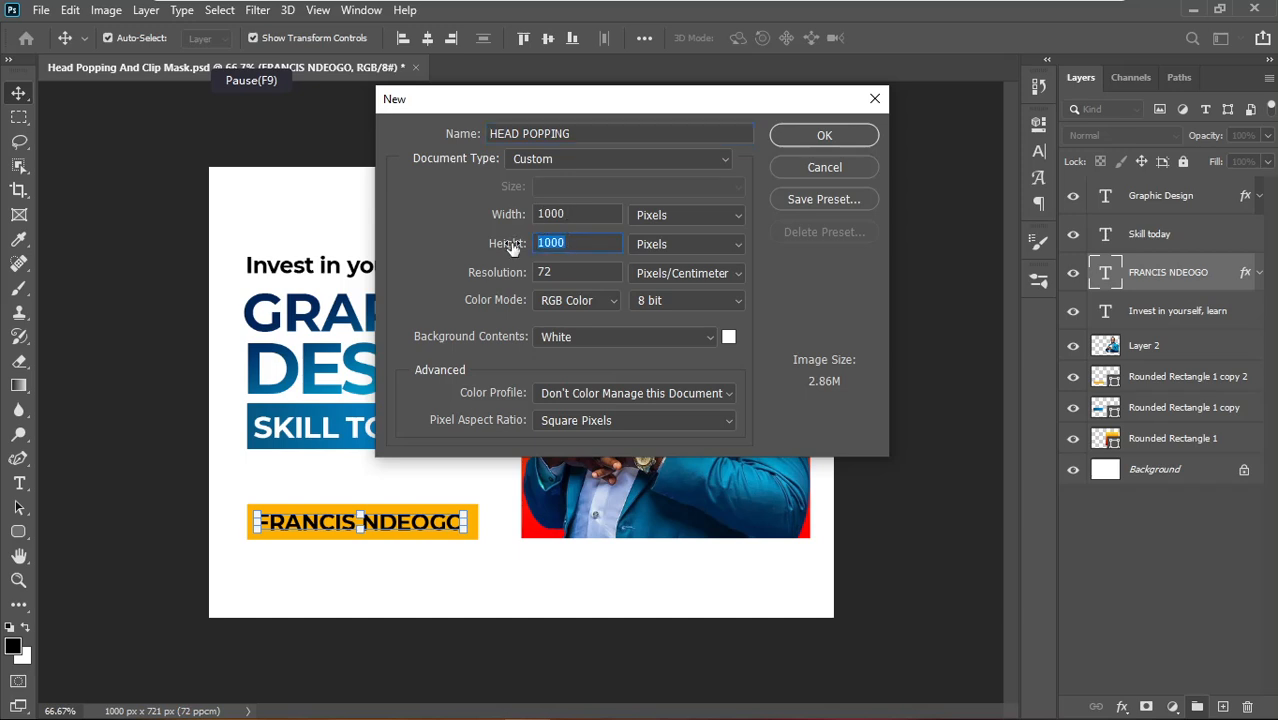
pyautogui.write('720')
pyautogui.click(826, 135)
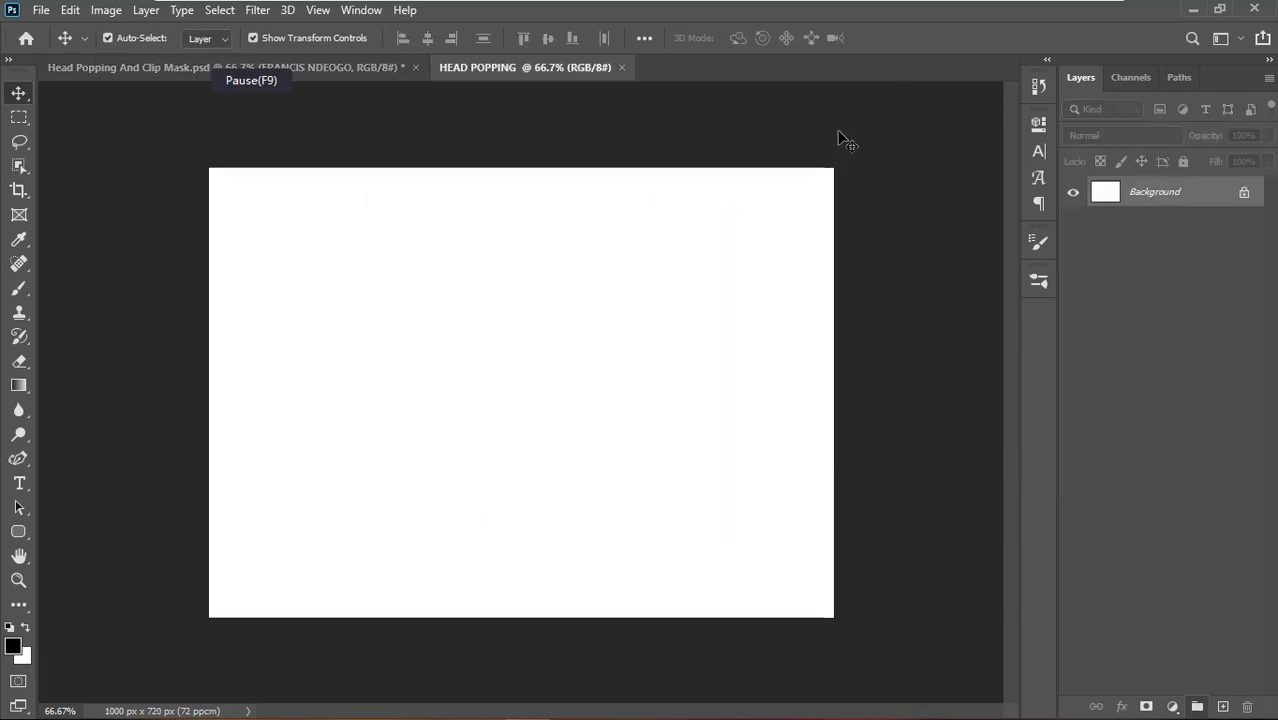
# - In Head Popping And Clip Mask.psd, try moving the portrait off its gradient rectangle, and undo the move
pyautogui.click(335, 62)
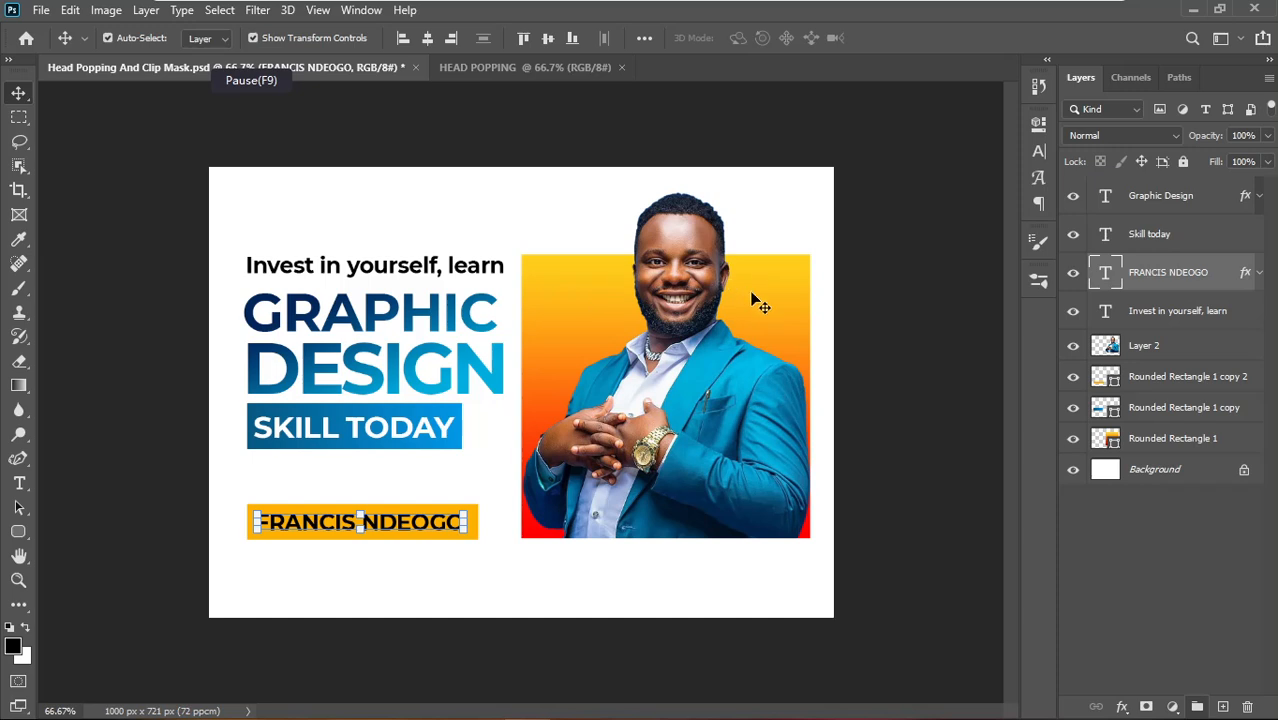
pyautogui.click(683, 257)
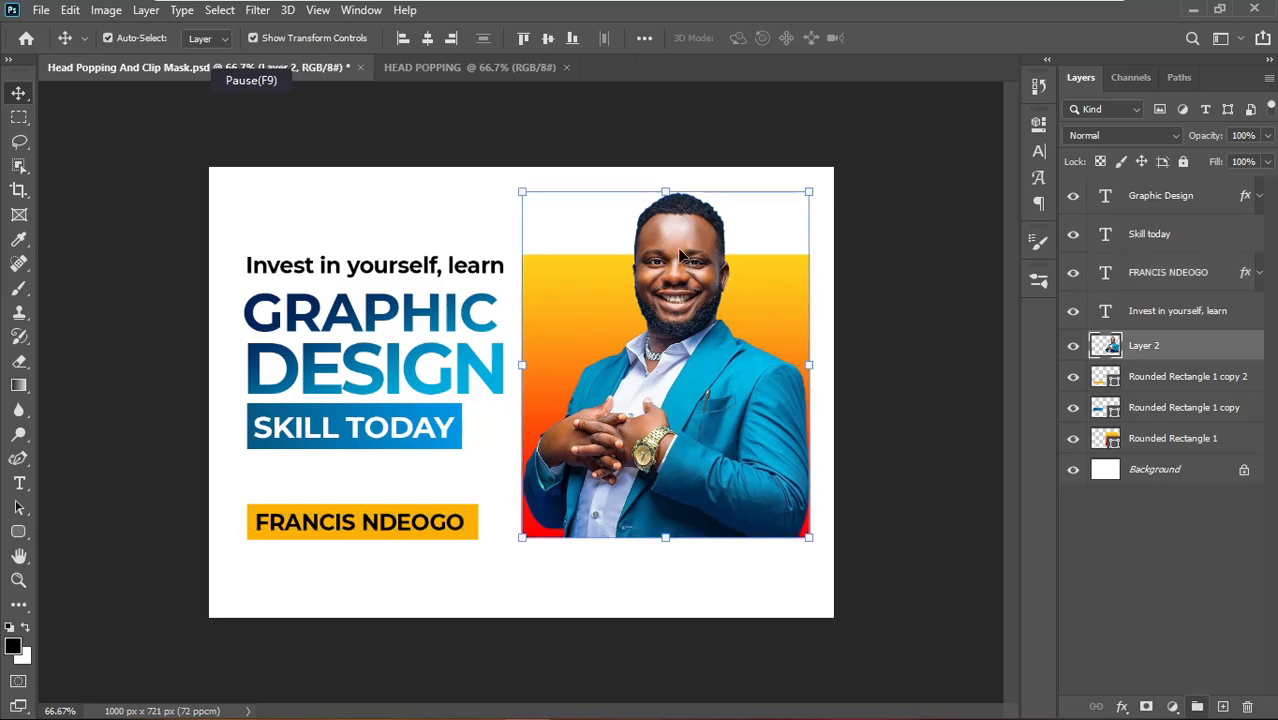
pyautogui.moveTo(682, 256); pyautogui.dragTo(357, 242)
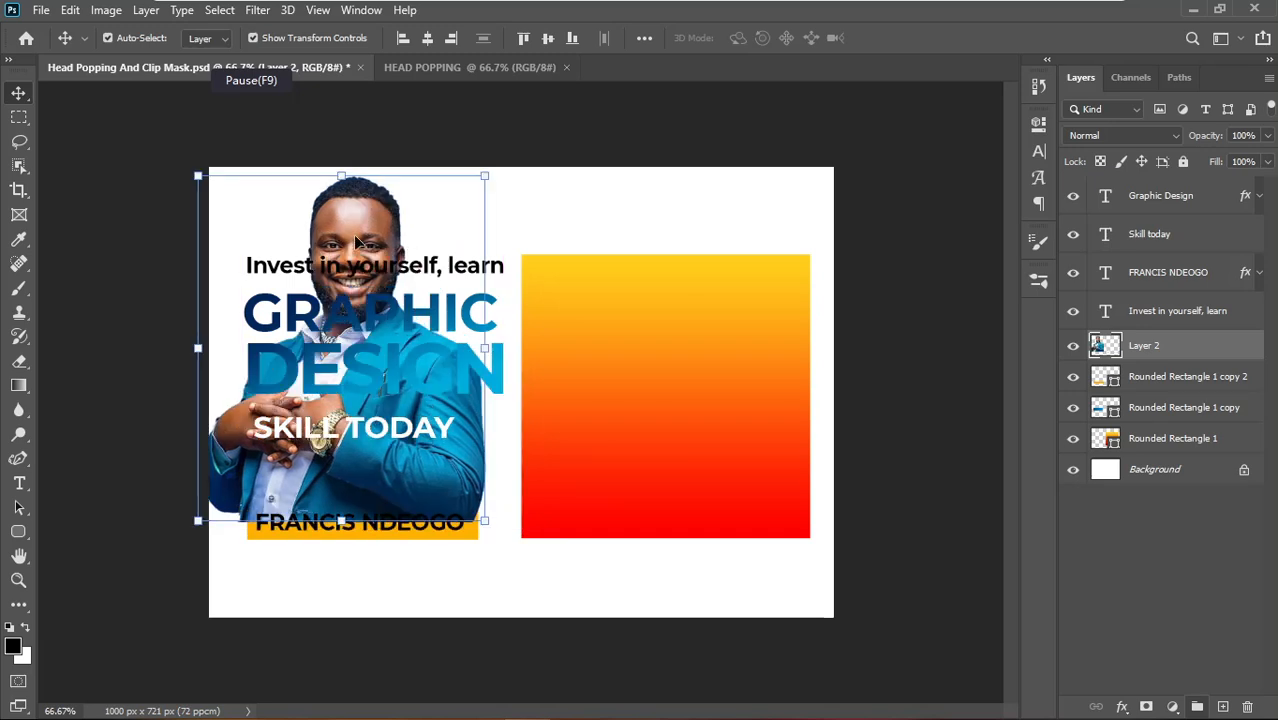
pyautogui.hotkey('ctrl', 'z')
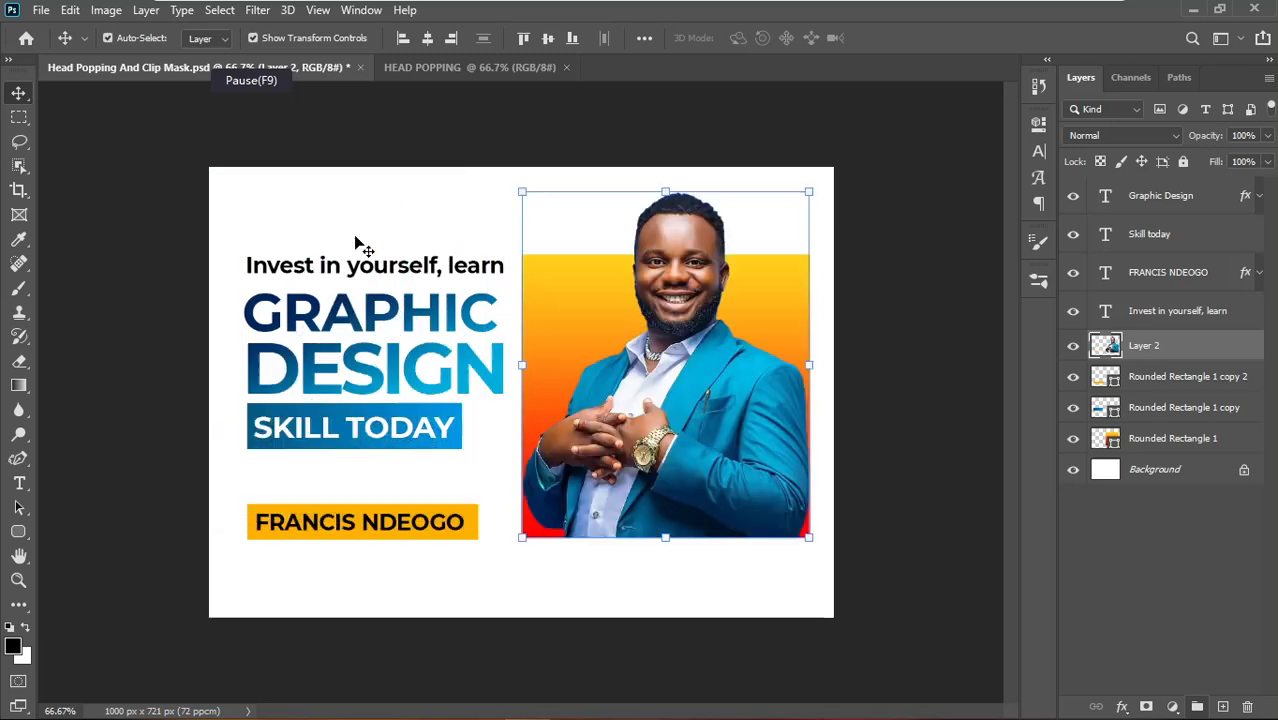
pyautogui.click(951, 267)
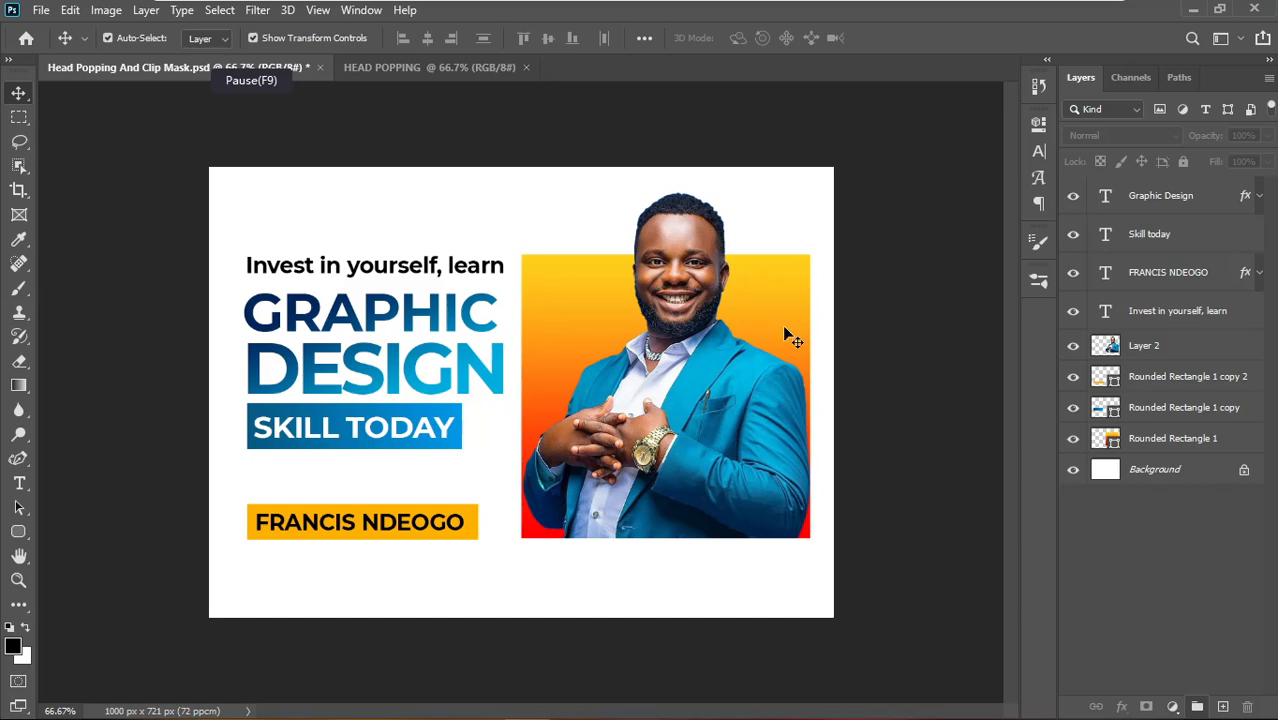
pyautogui.click(696, 411)
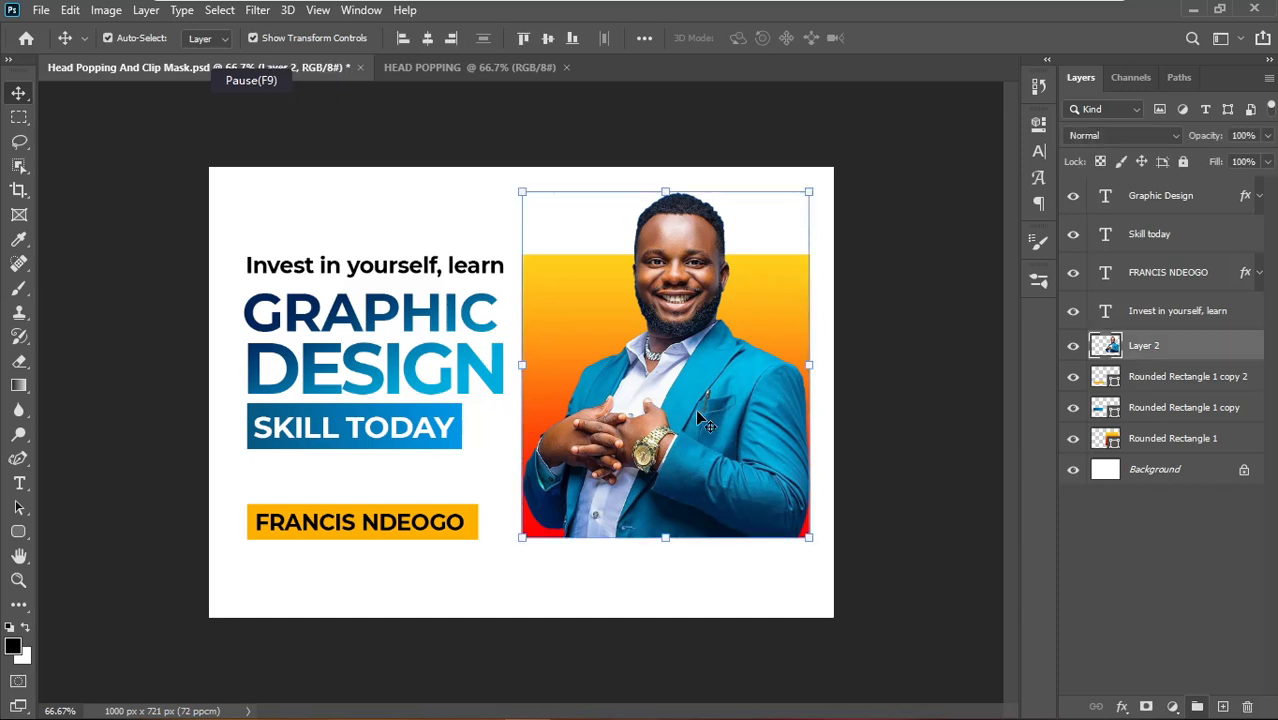
pyautogui.click(919, 186)
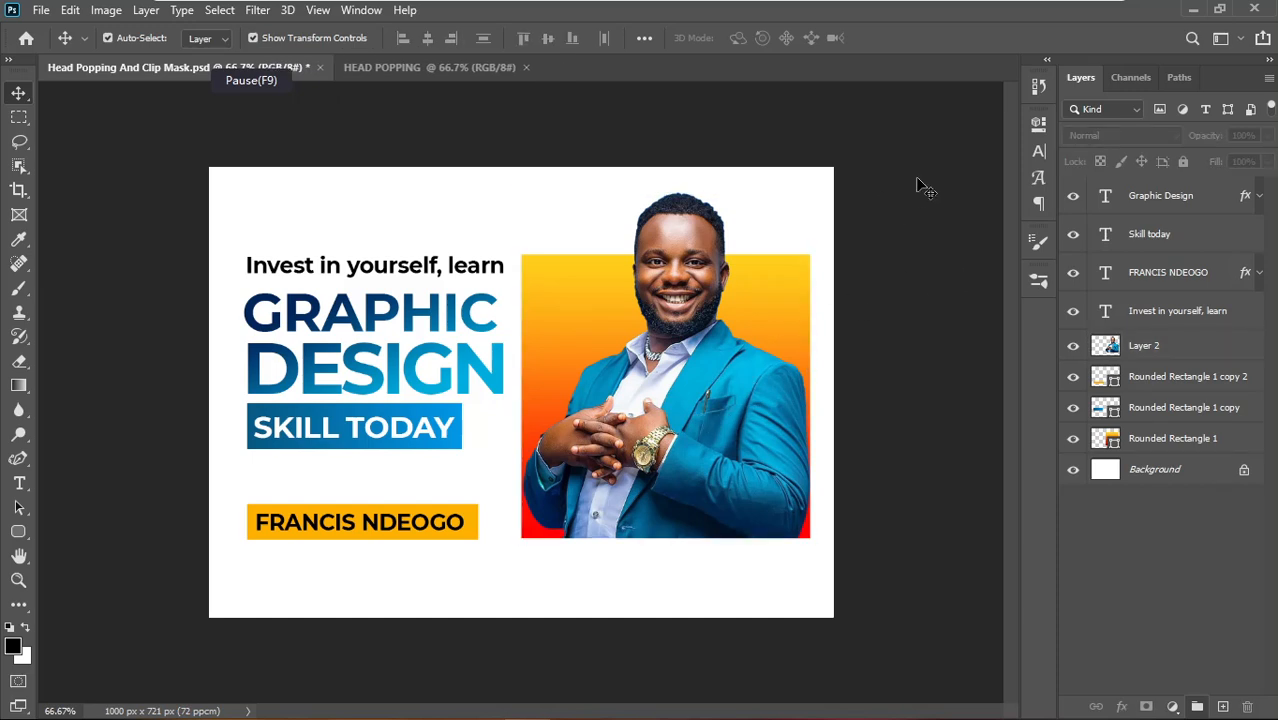
# - Examine the GRAPHIC DESIGN headline's font and character settings in the finished reference design
pyautogui.click(468, 318)
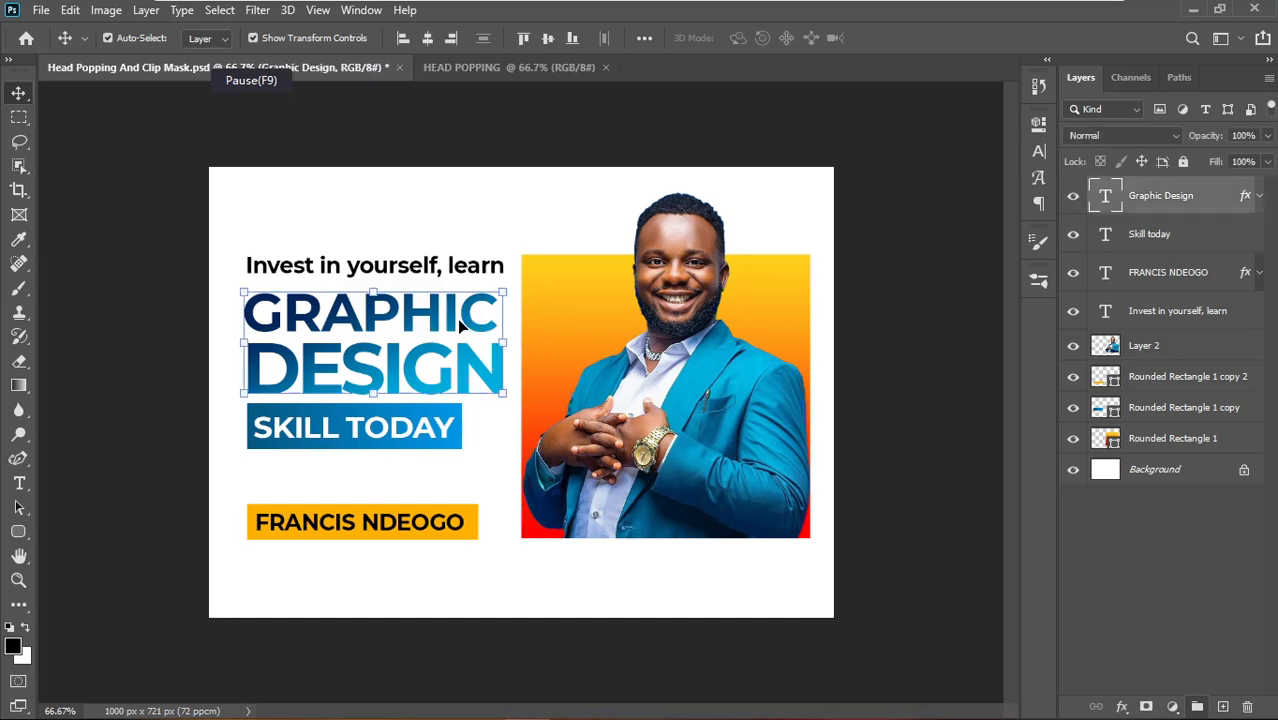
pyautogui.click(482, 455)
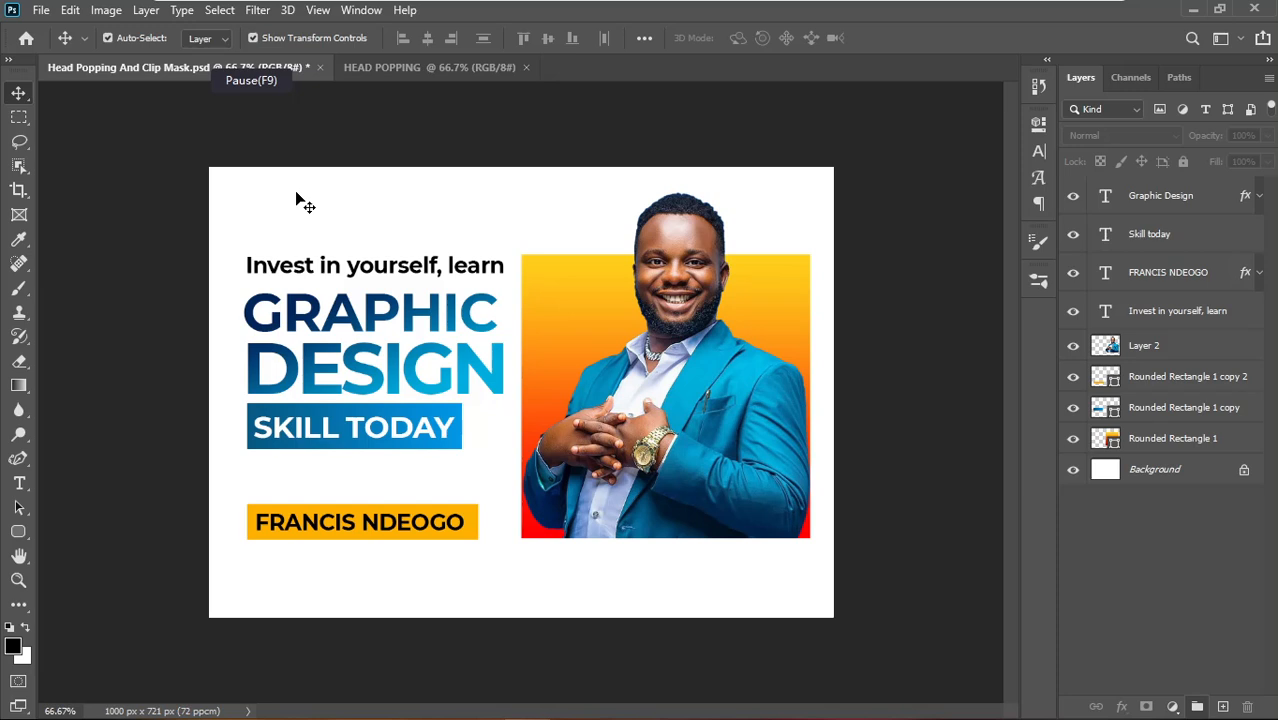
pyautogui.click(407, 318)
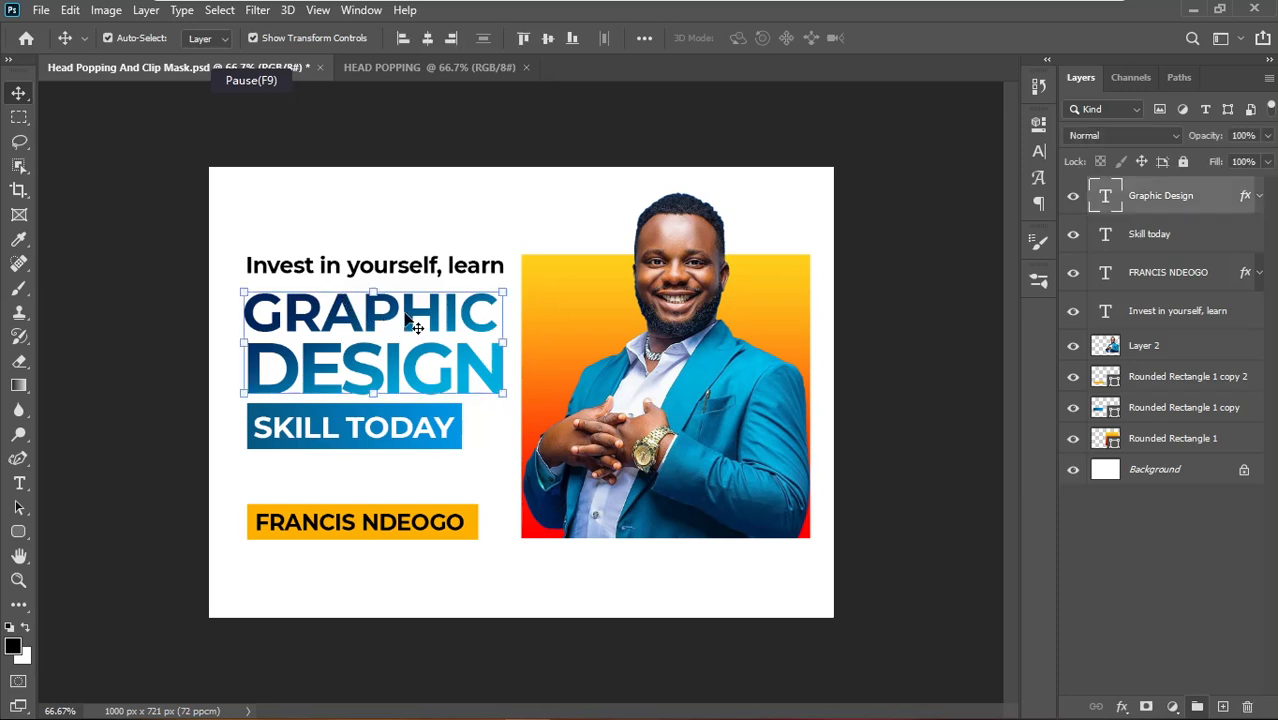
pyautogui.click(1039, 152)
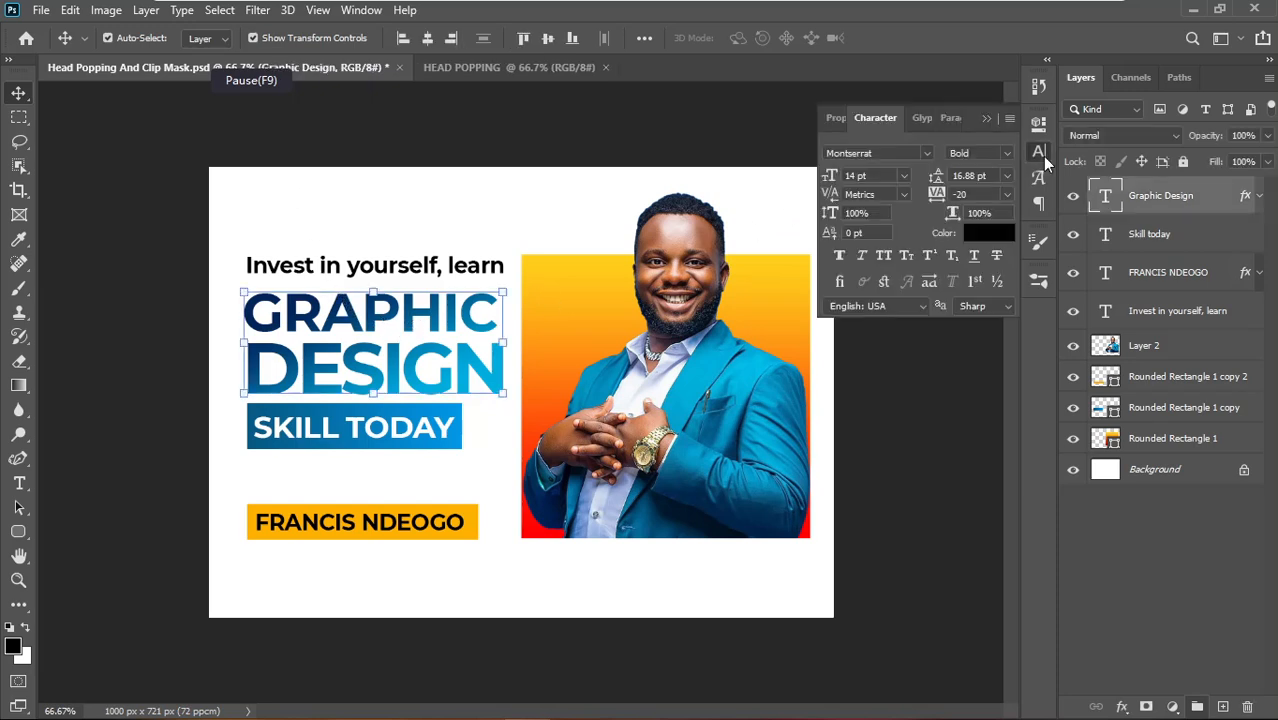
pyautogui.click(985, 118)
pyautogui.click(893, 324)
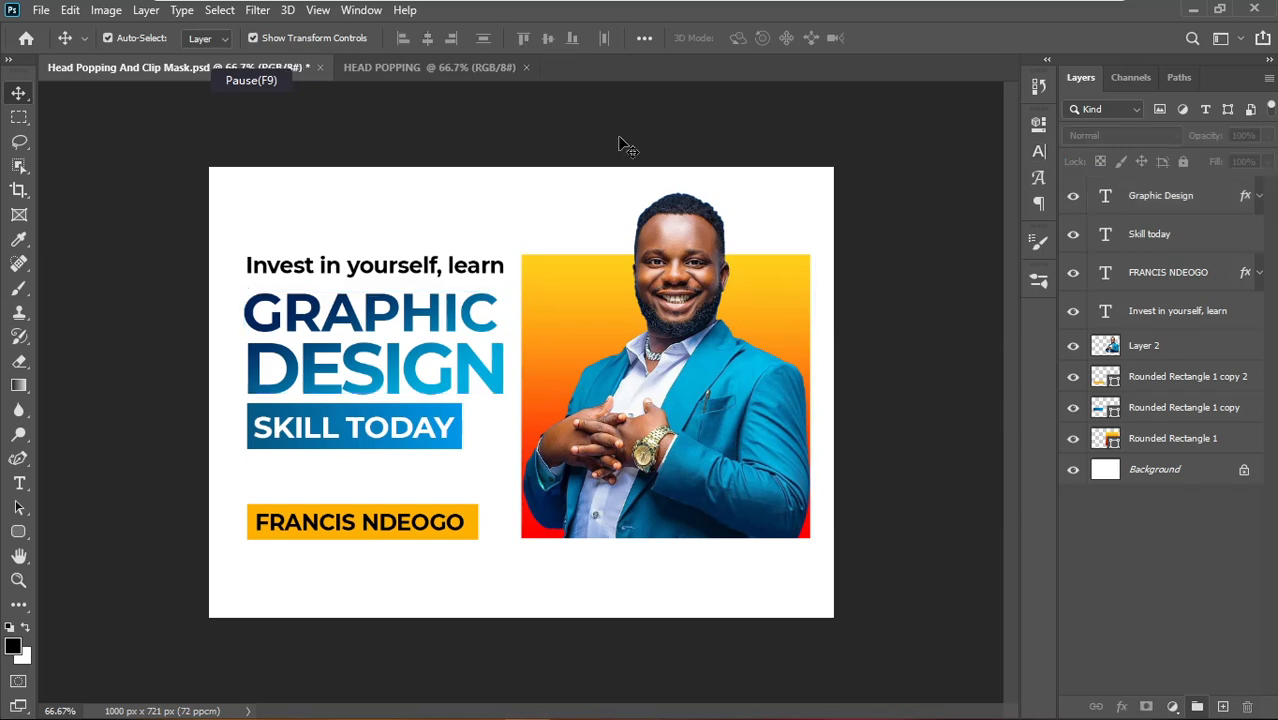
# - Place b24810af412ae11de9e0bcebbc0f697a.jpg from the DAY 2 HEAD POPPIN folder as an embedded image in the HEAD POPPING document
pyautogui.click(440, 70)
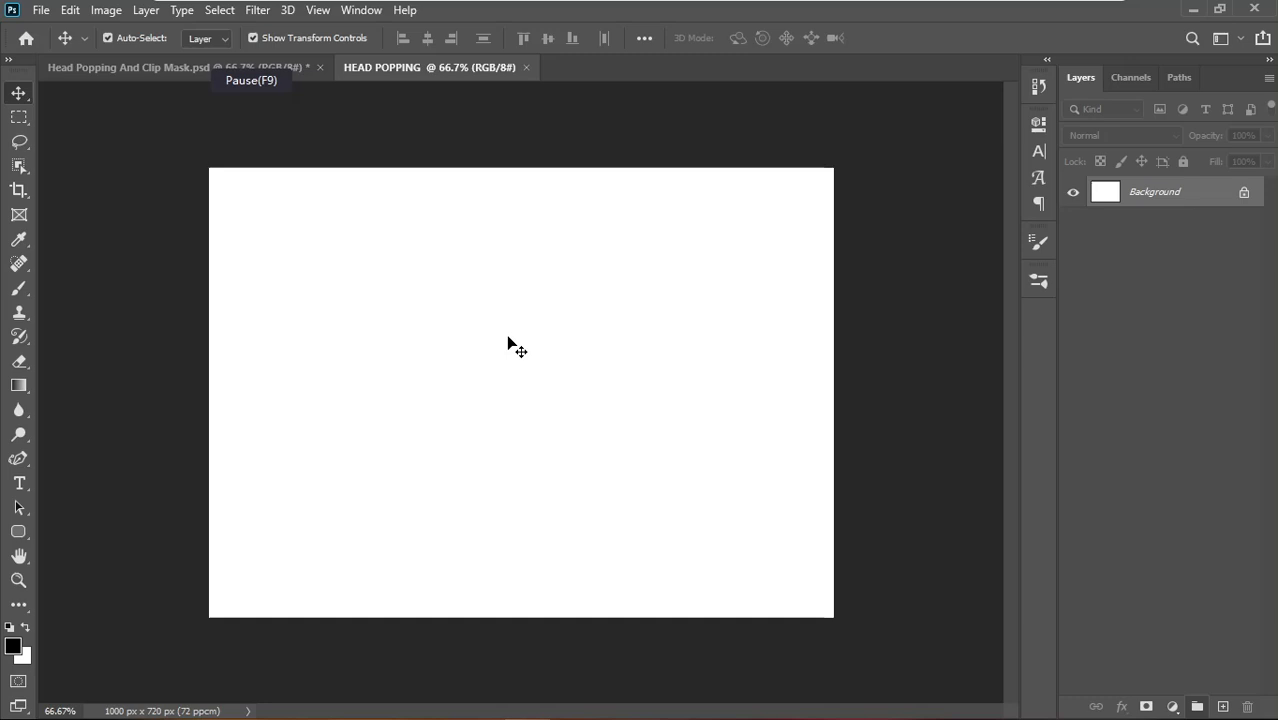
pyautogui.click(40, 11)
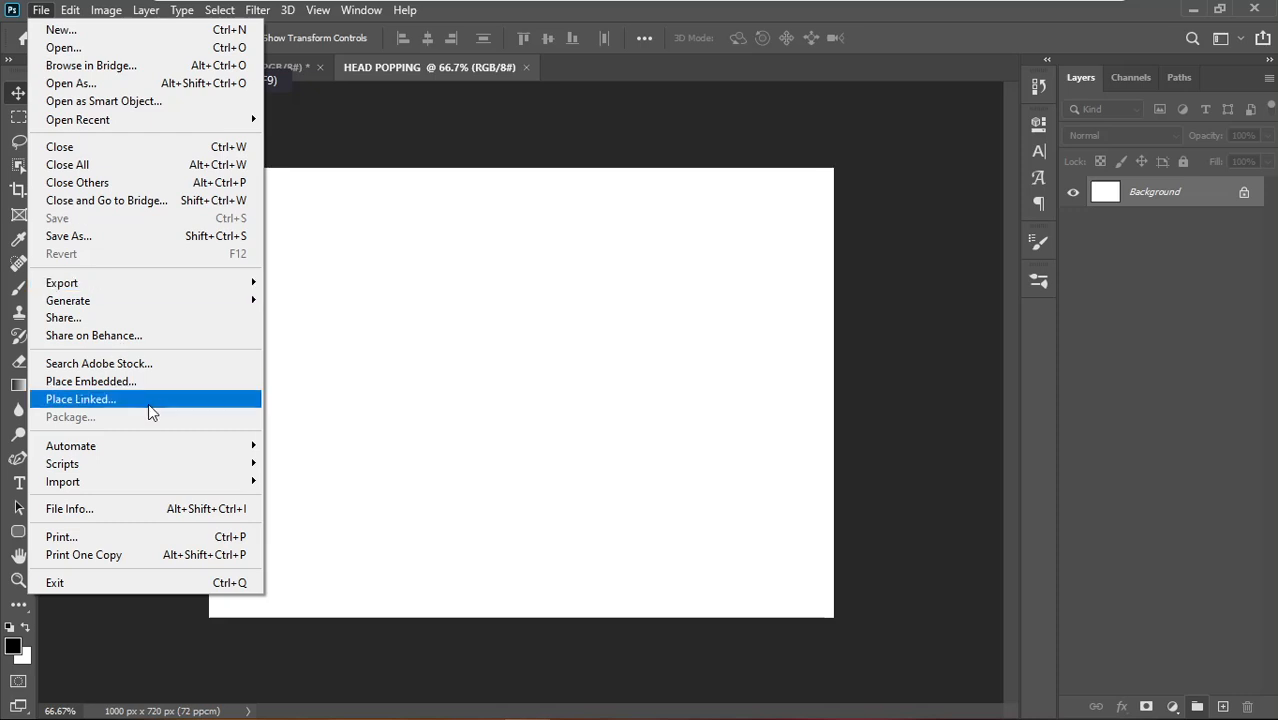
pyautogui.click(185, 385)
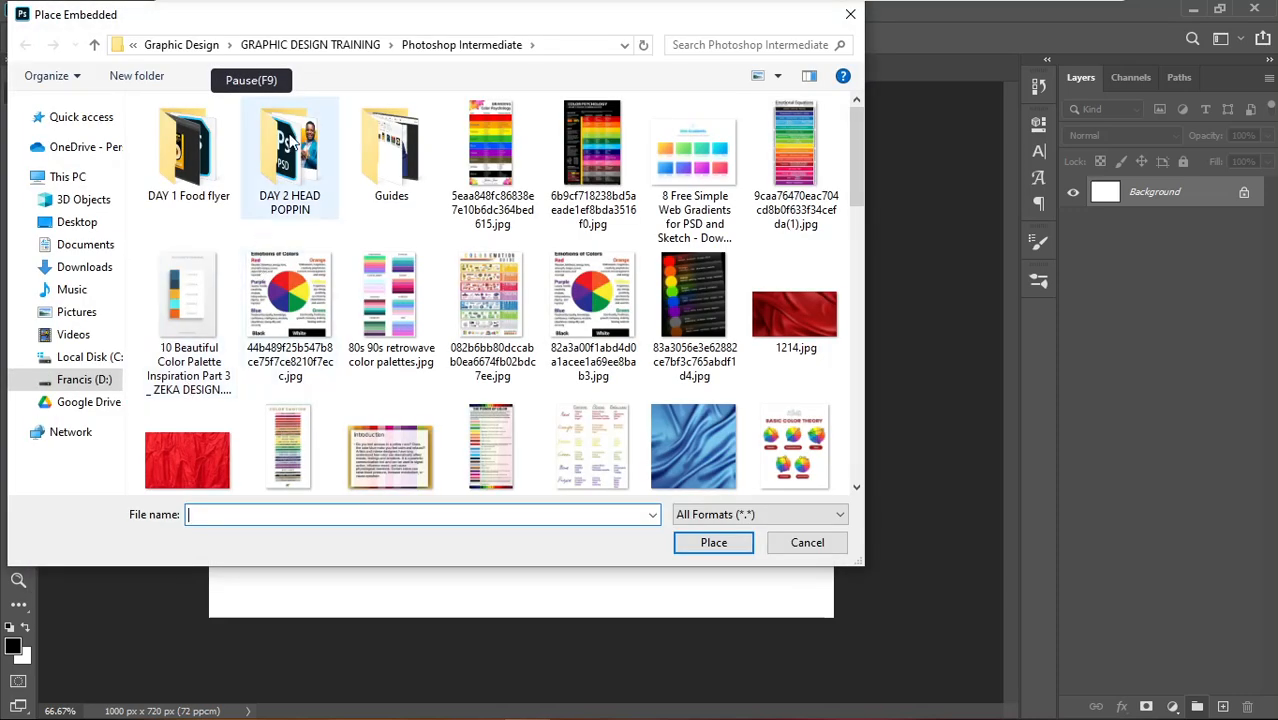
pyautogui.doubleClick(293, 143)
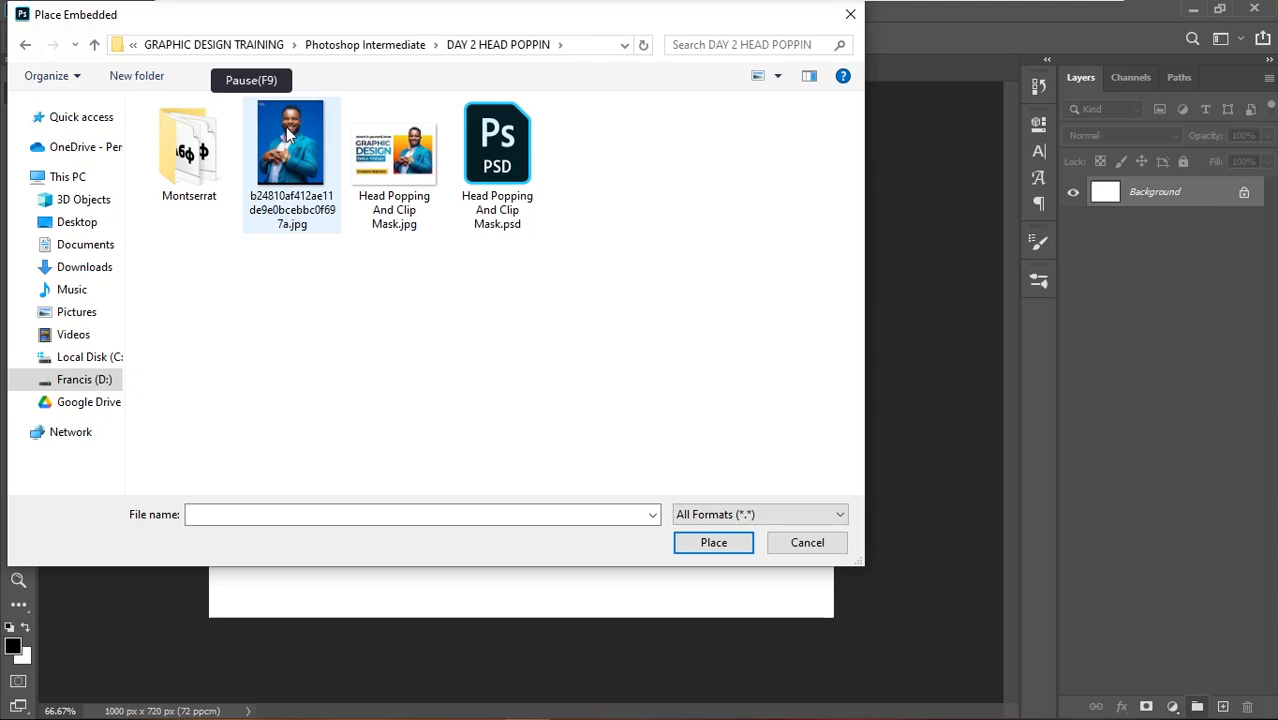
pyautogui.click(288, 135)
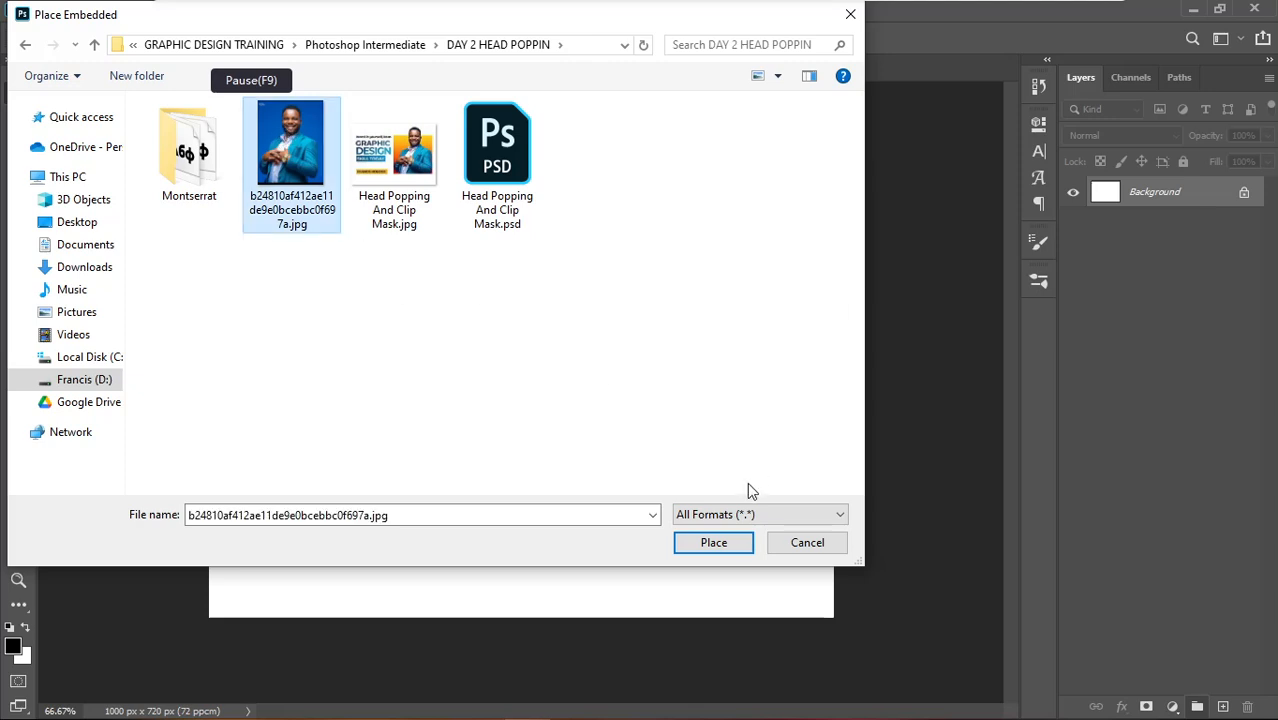
pyautogui.click(732, 546)
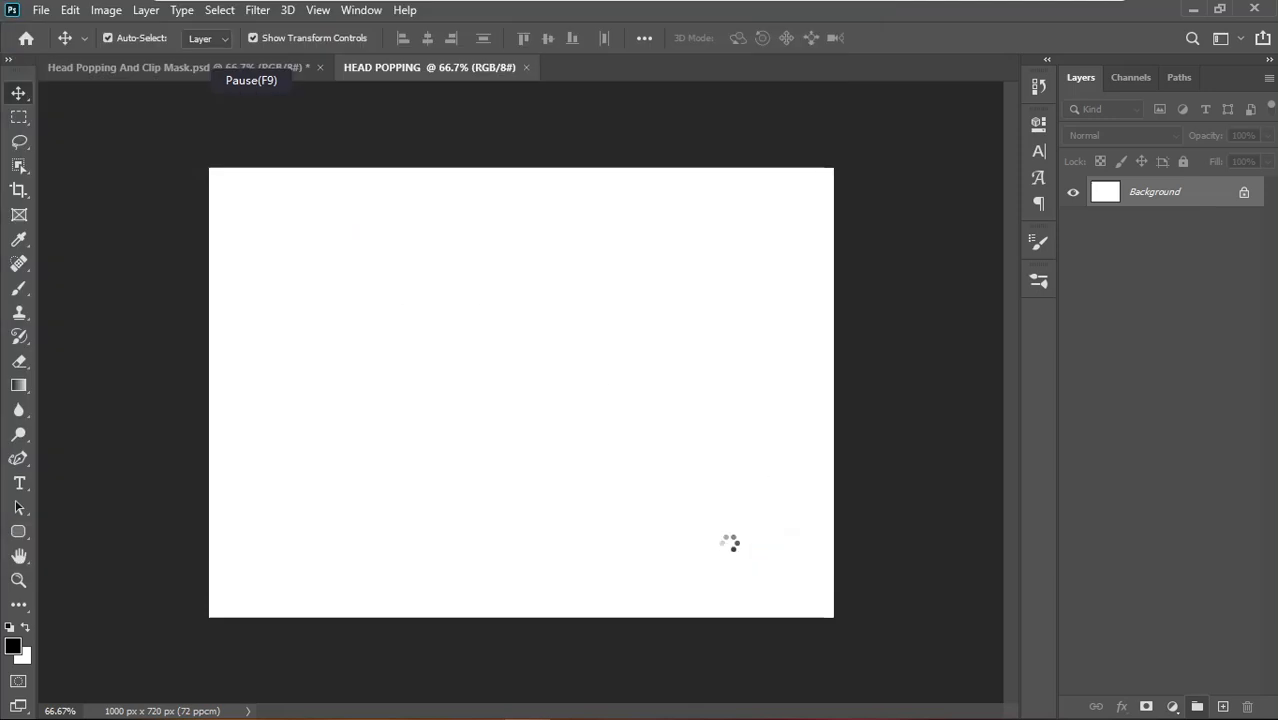
pyautogui.press('Return')
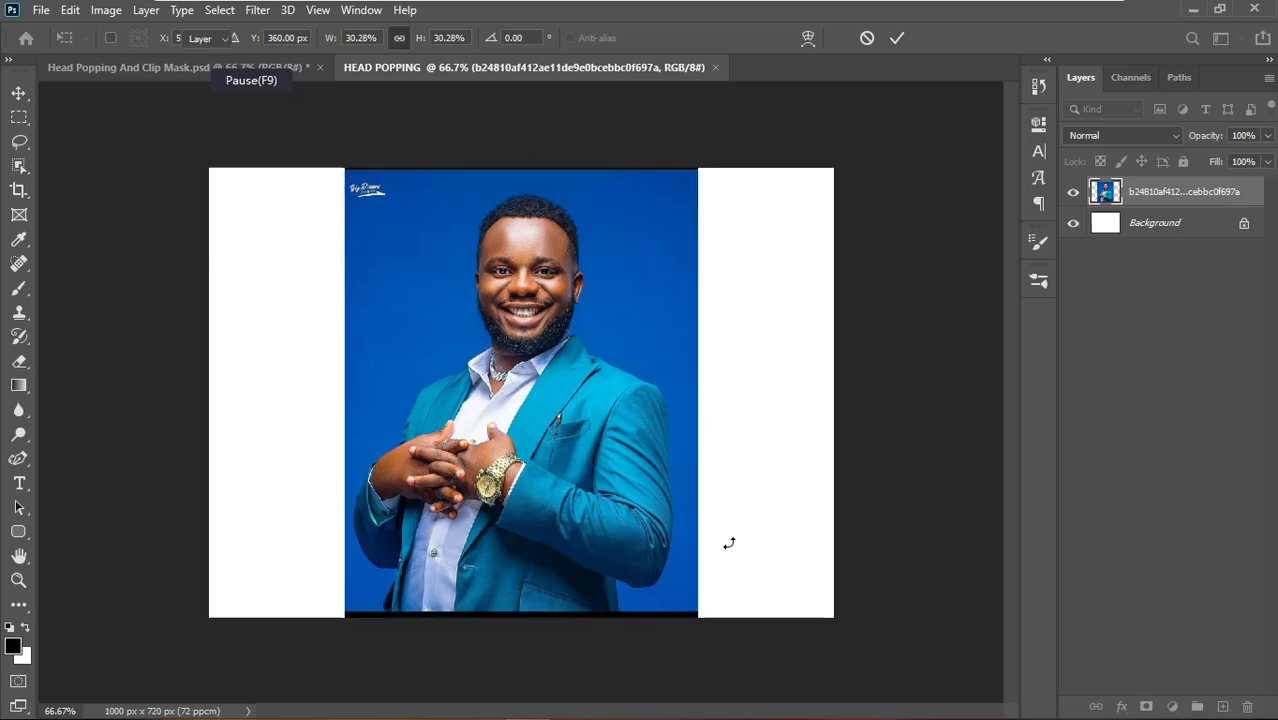
# - Scale the placed portrait down to about 524 × 666 px and move it into the right part of the canvas
pyautogui.moveTo(417, 343); pyautogui.dragTo(434, 322)
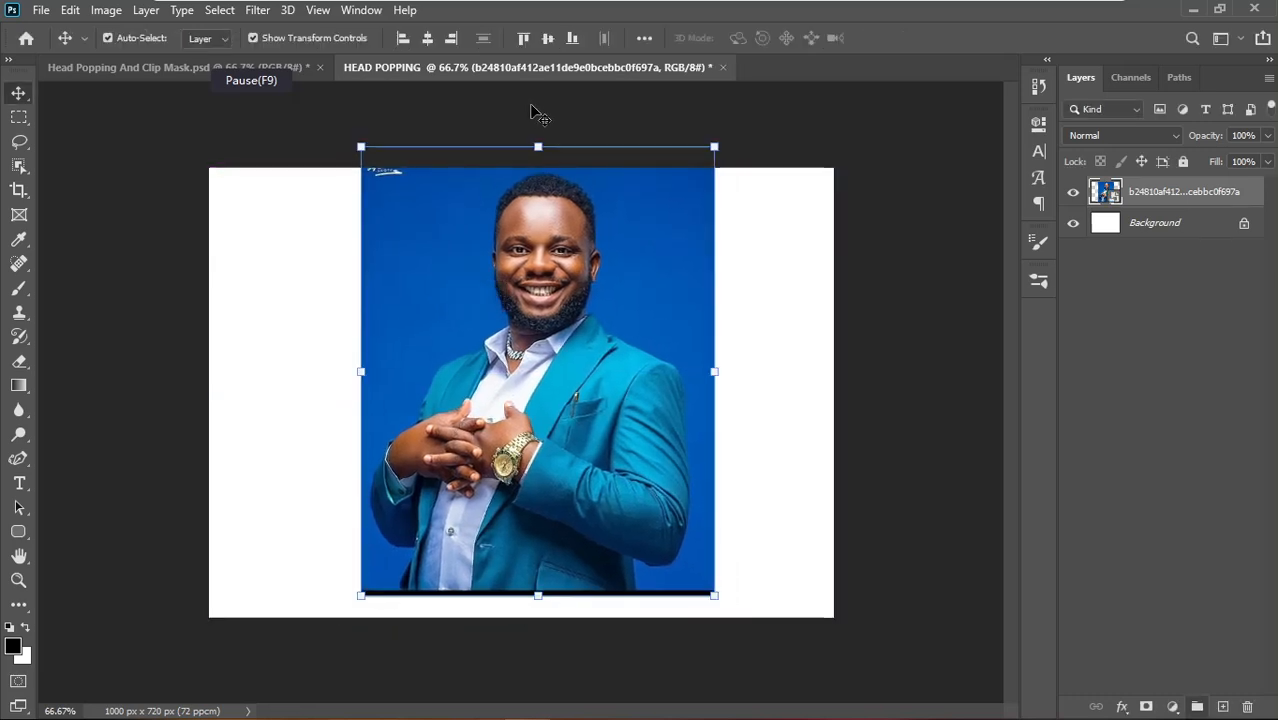
pyautogui.moveTo(537, 147); pyautogui.dragTo(538, 180)
pyautogui.press('Return')
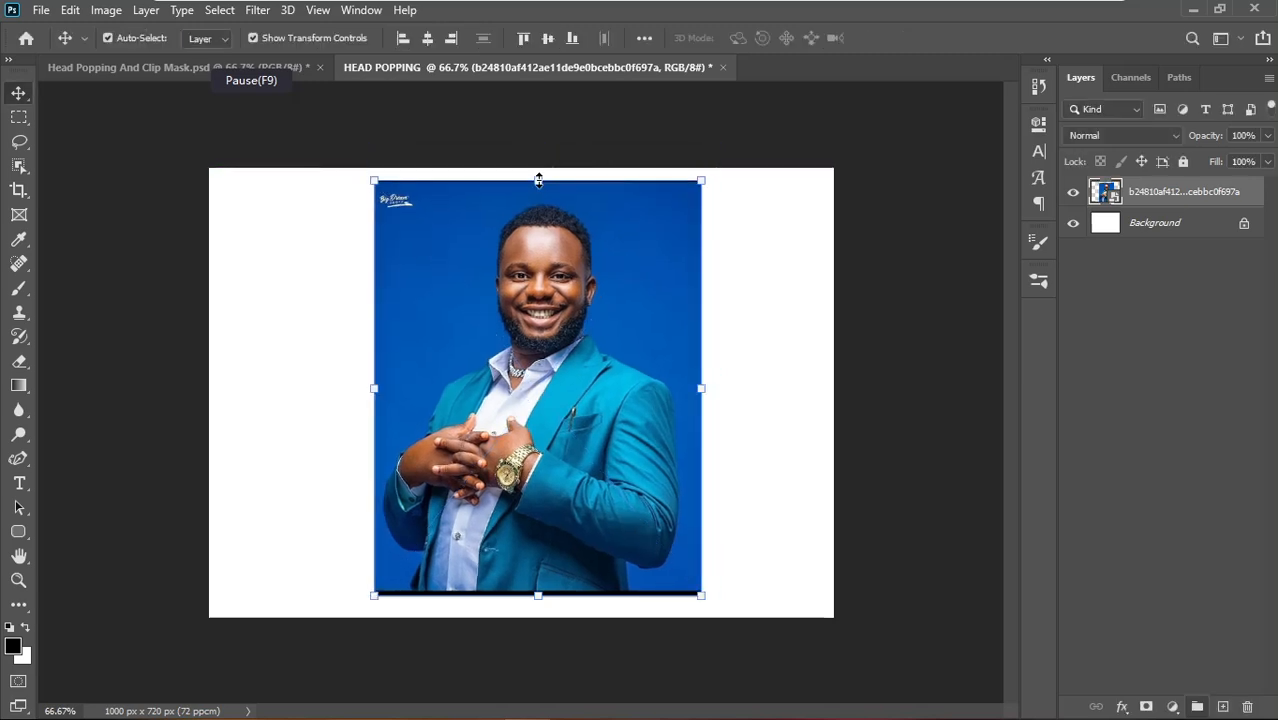
pyautogui.moveTo(548, 287); pyautogui.dragTo(616, 286)
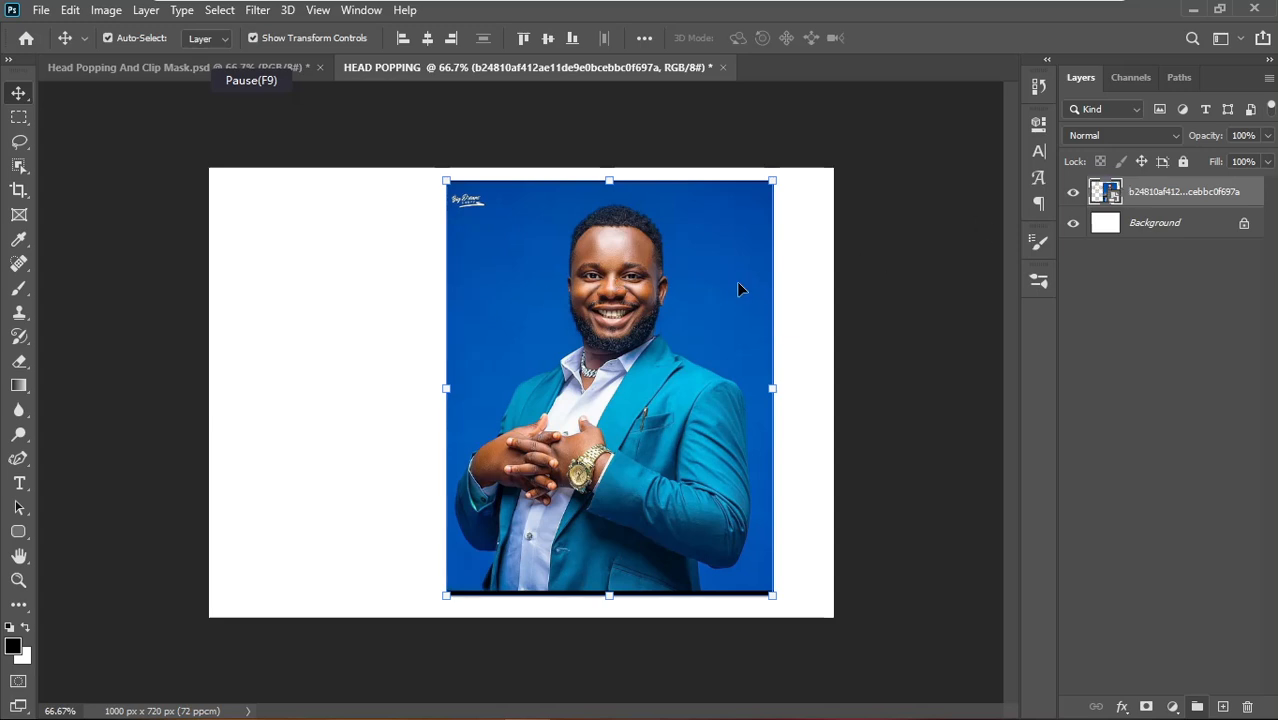
# - Rasterize the portrait layer and remove its blue background with the Remove Background quick action
pyautogui.rightClick(1154, 191)
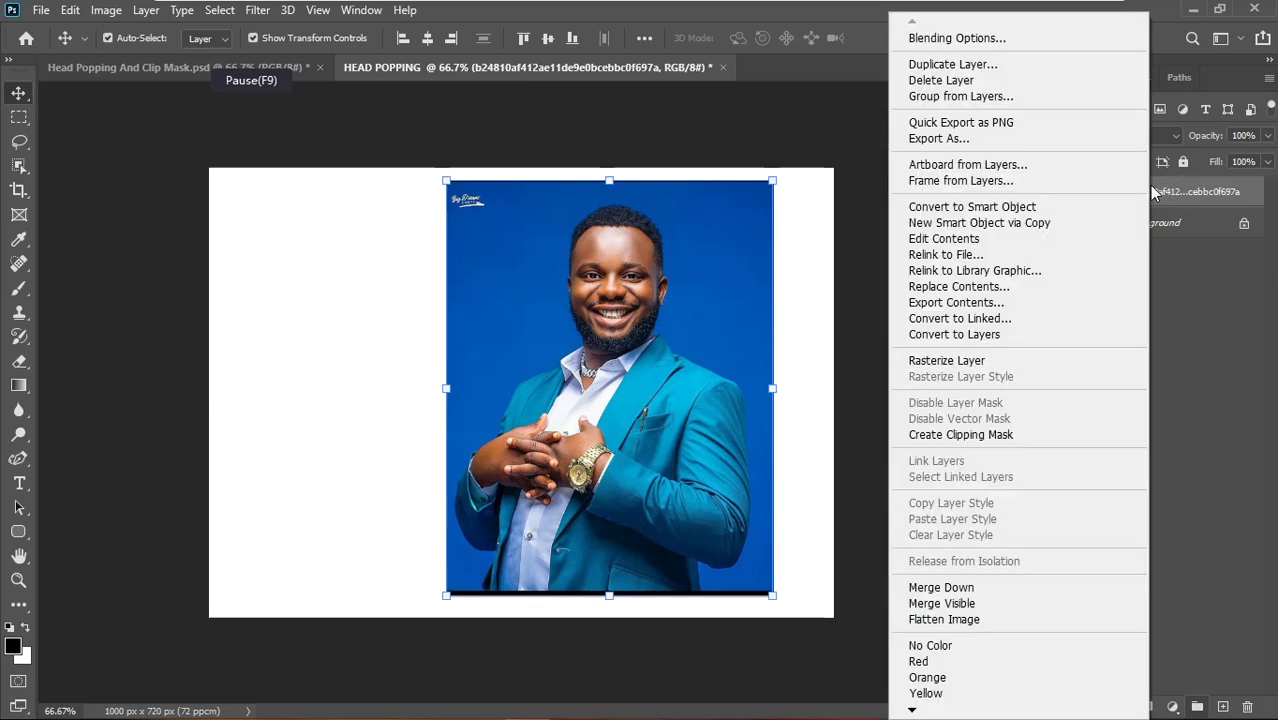
pyautogui.click(952, 362)
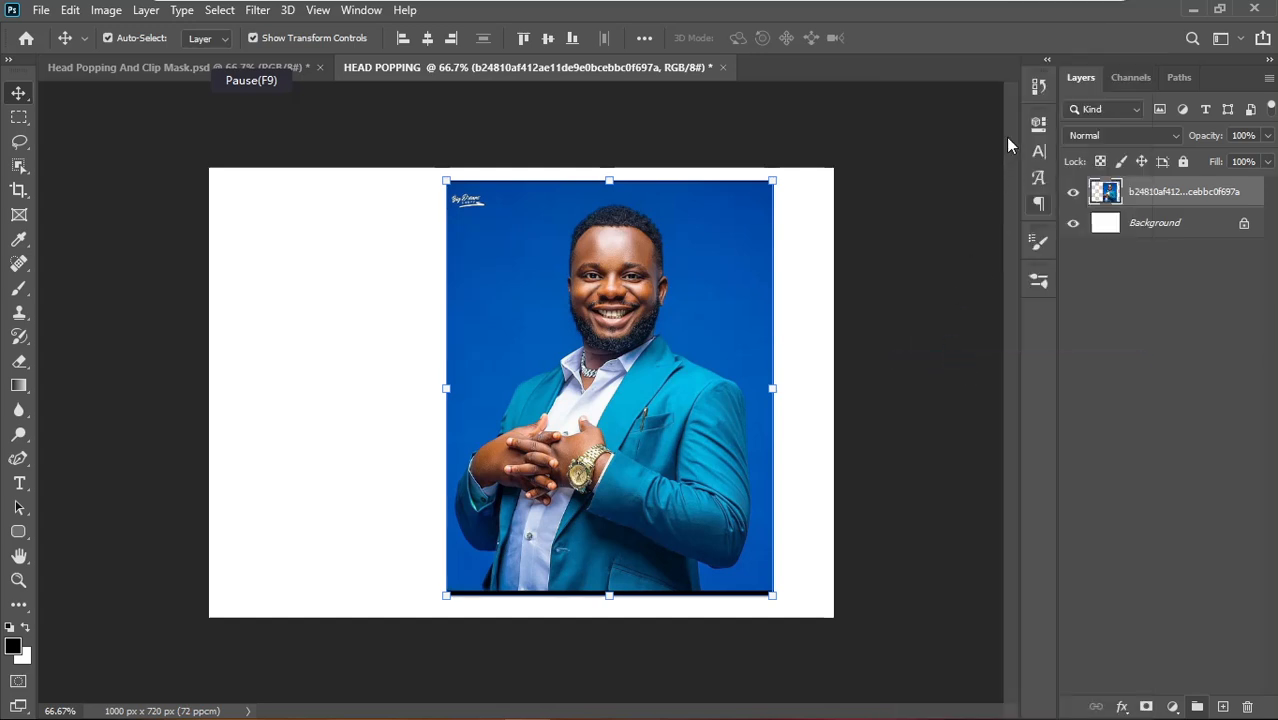
pyautogui.click(1040, 128)
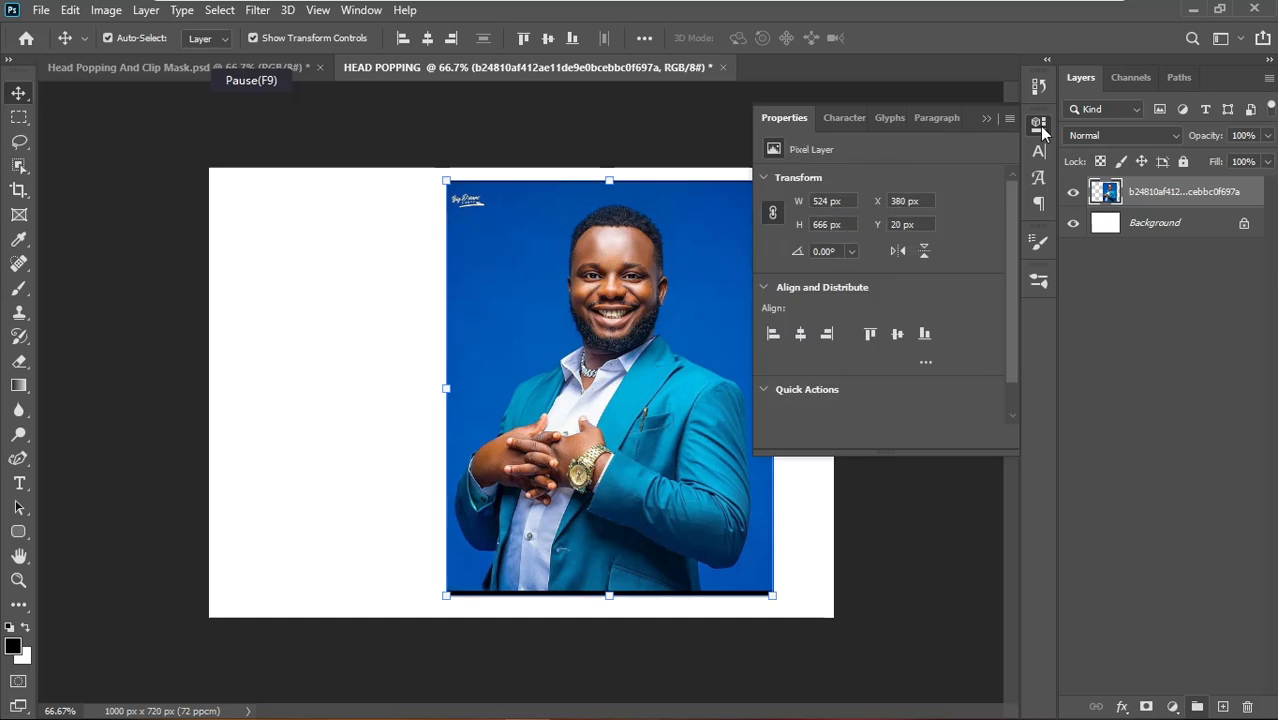
pyautogui.click(1042, 124)
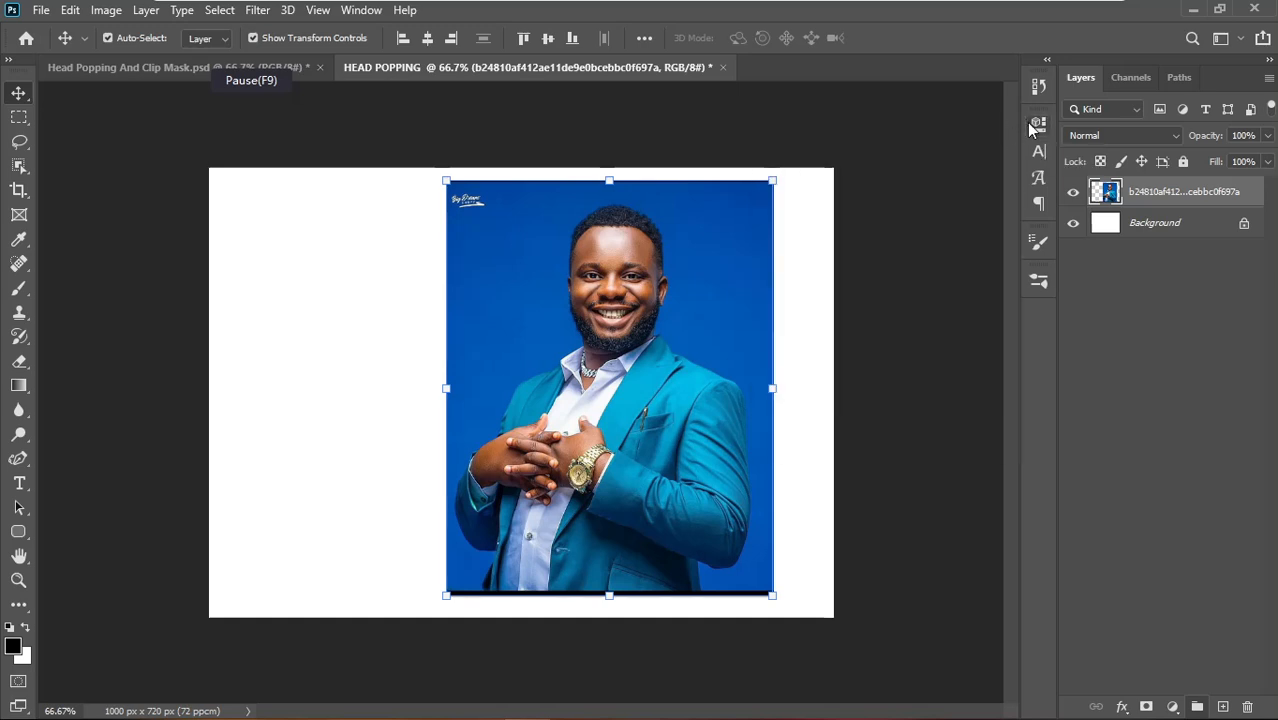
pyautogui.click(1040, 127)
pyautogui.click(1040, 126)
pyautogui.click(362, 10)
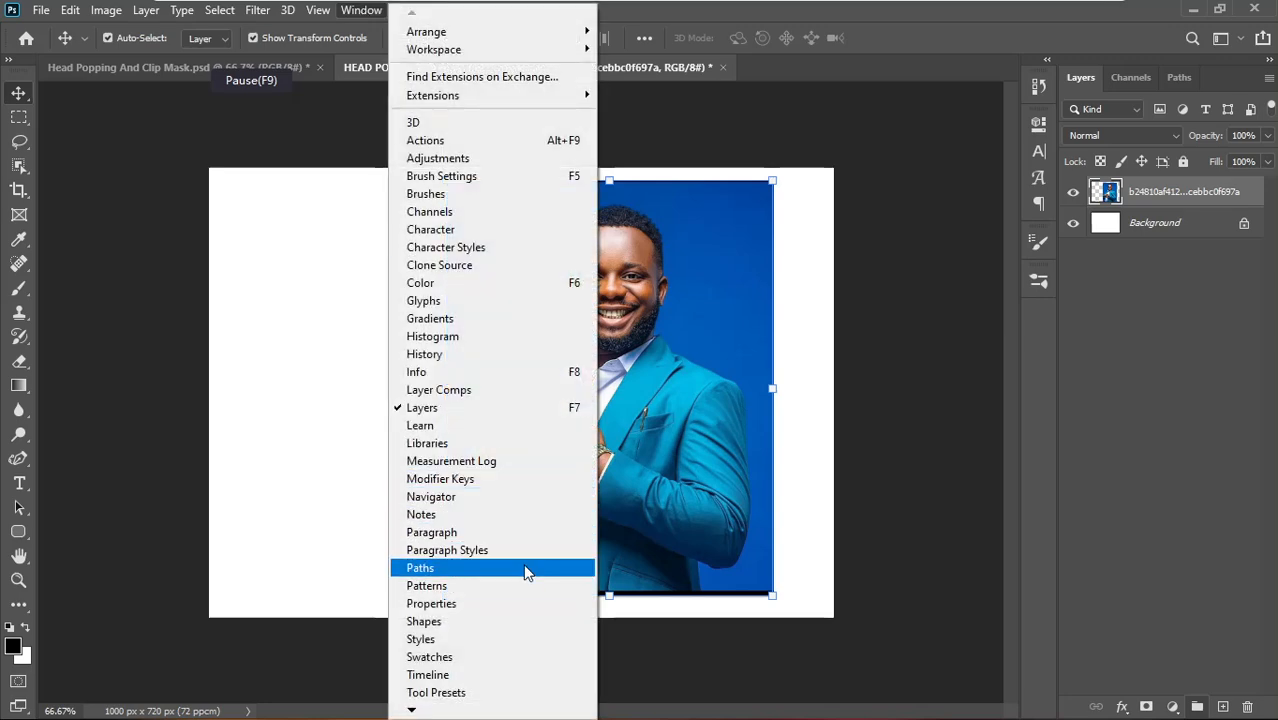
pyautogui.click(519, 604)
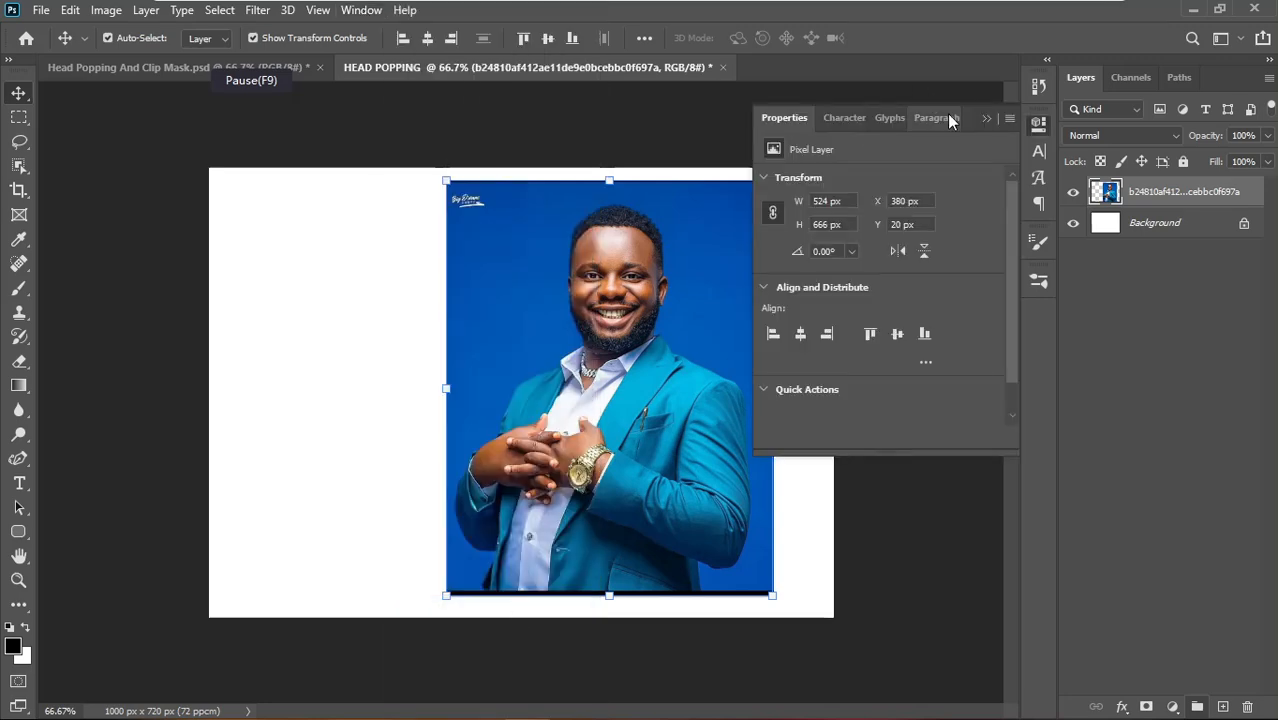
pyautogui.moveTo(1008, 191)
pyautogui.mouseDown()
pyautogui.moveTo(1015, 258)
pyautogui.moveTo(1008, 178)
pyautogui.mouseUp()
pyautogui.moveTo(1011, 252); pyautogui.dragTo(1021, 364)
pyautogui.moveTo(1008, 304); pyautogui.dragTo(1020, 379)
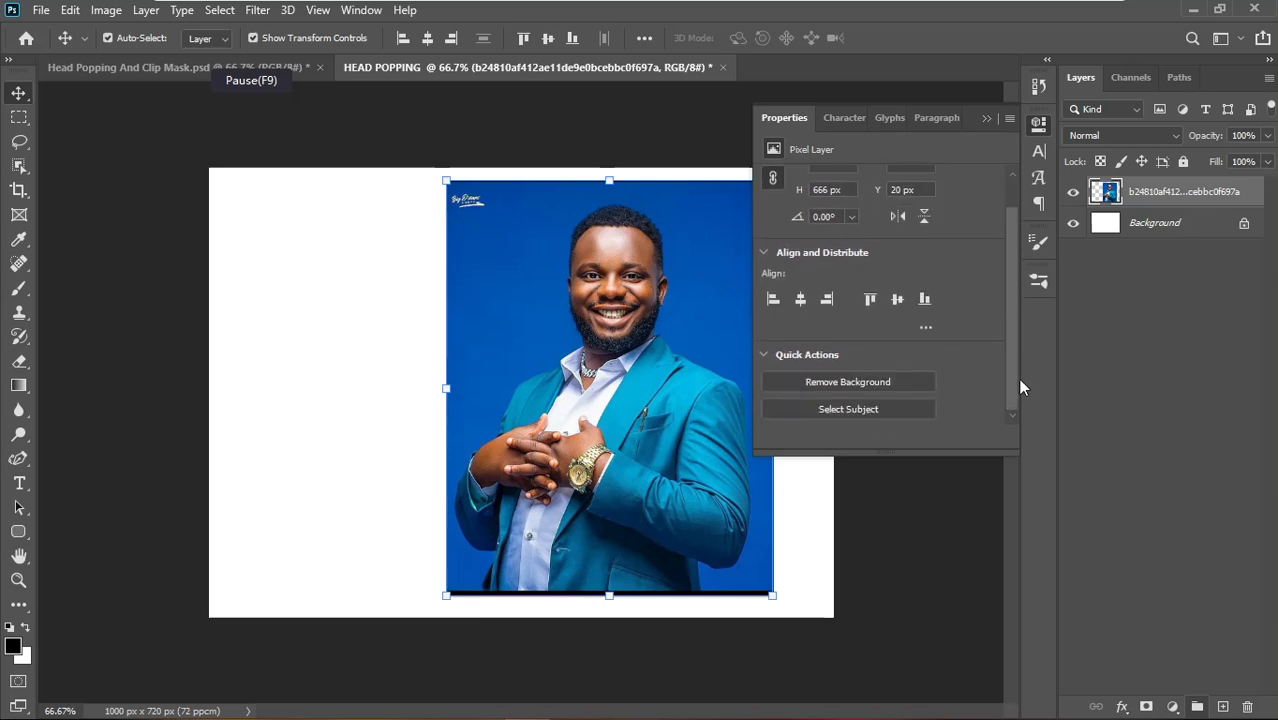
pyautogui.click(841, 385)
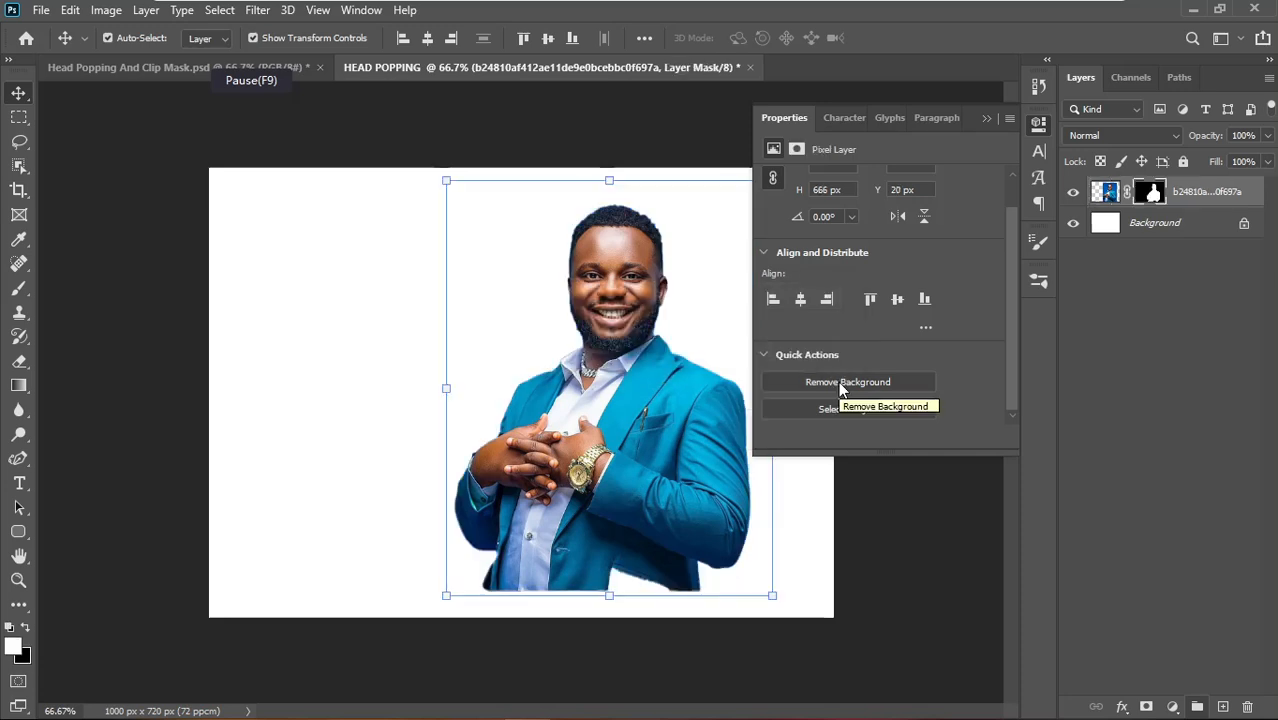
# - Convert the masked portrait layer to a smart object
pyautogui.click(986, 117)
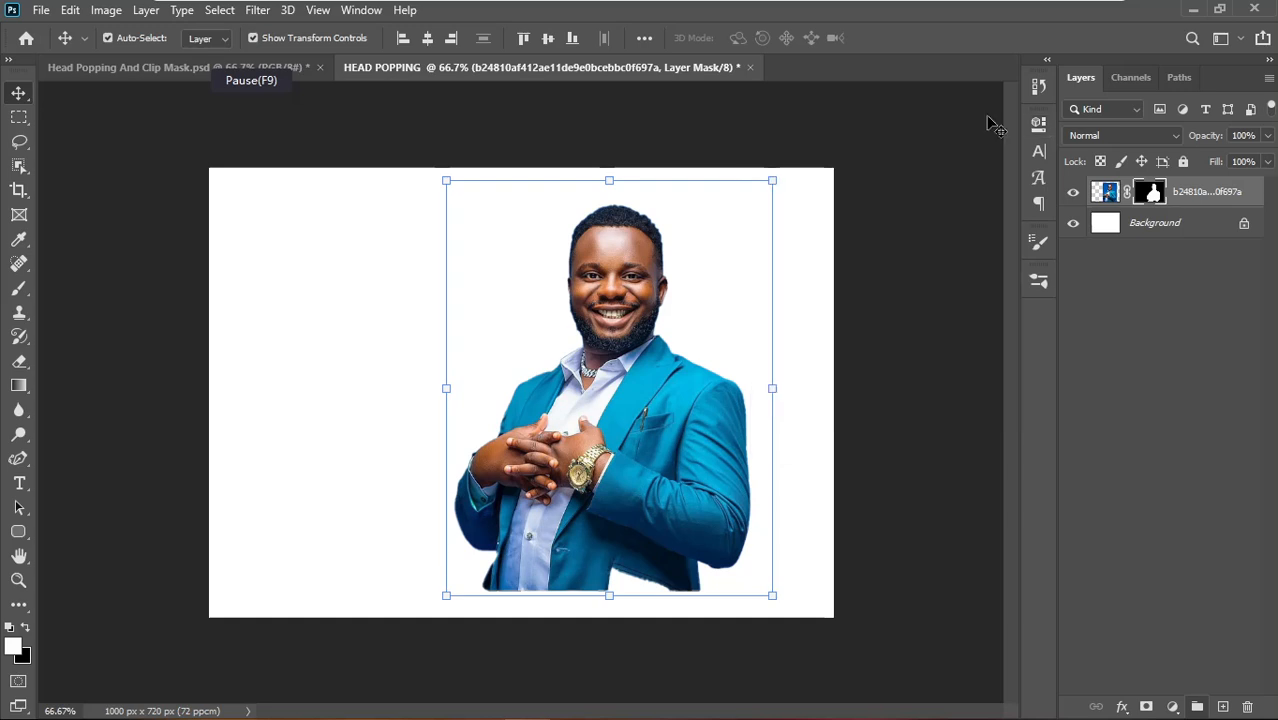
pyautogui.rightClick(1204, 198)
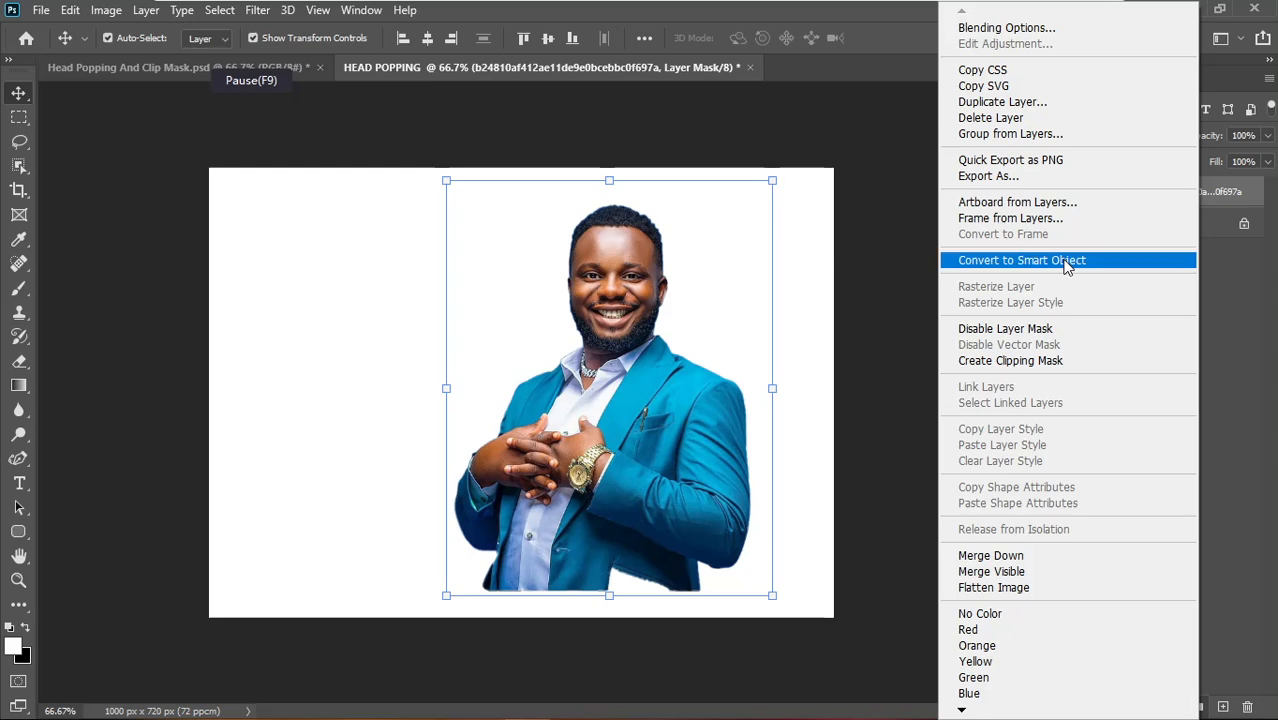
pyautogui.click(1066, 262)
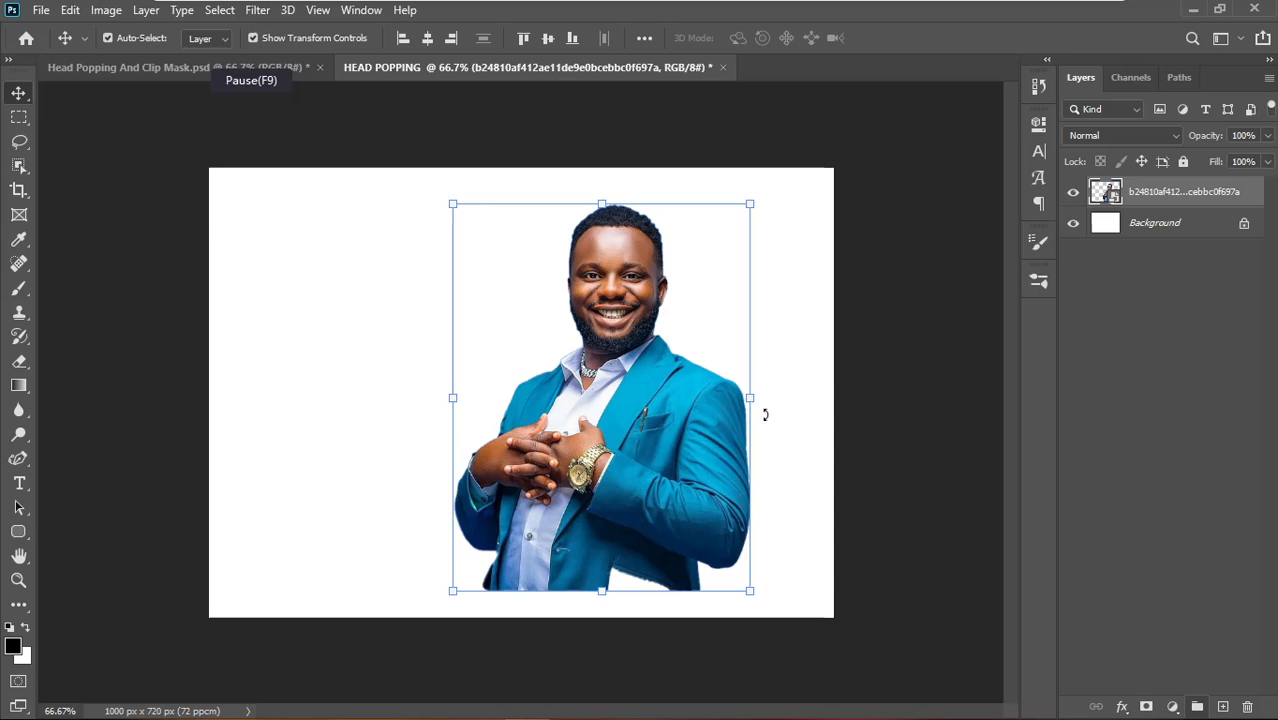
# - Scale the portrait down to about 84% and shift it slightly towards the right side of the canvas
pyautogui.moveTo(753, 398); pyautogui.dragTo(706, 356)
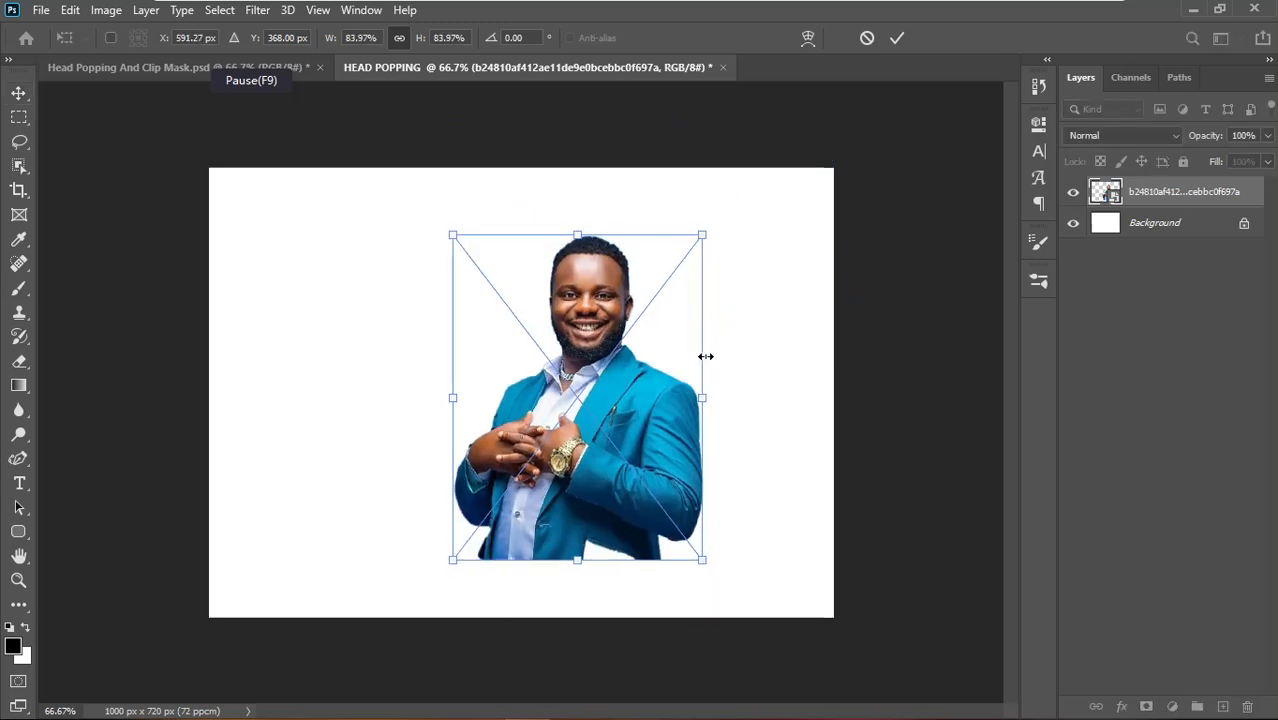
pyautogui.press('Return')
pyautogui.moveTo(564, 409); pyautogui.dragTo(602, 406)
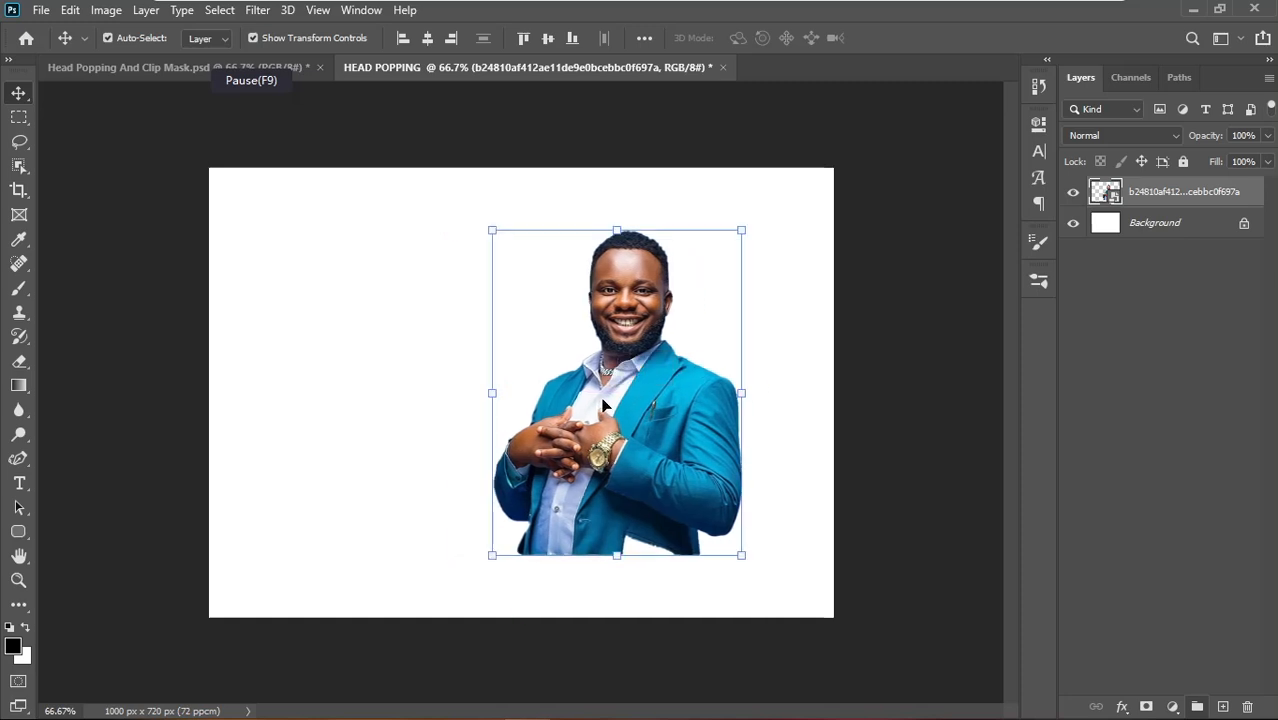
pyautogui.click(906, 272)
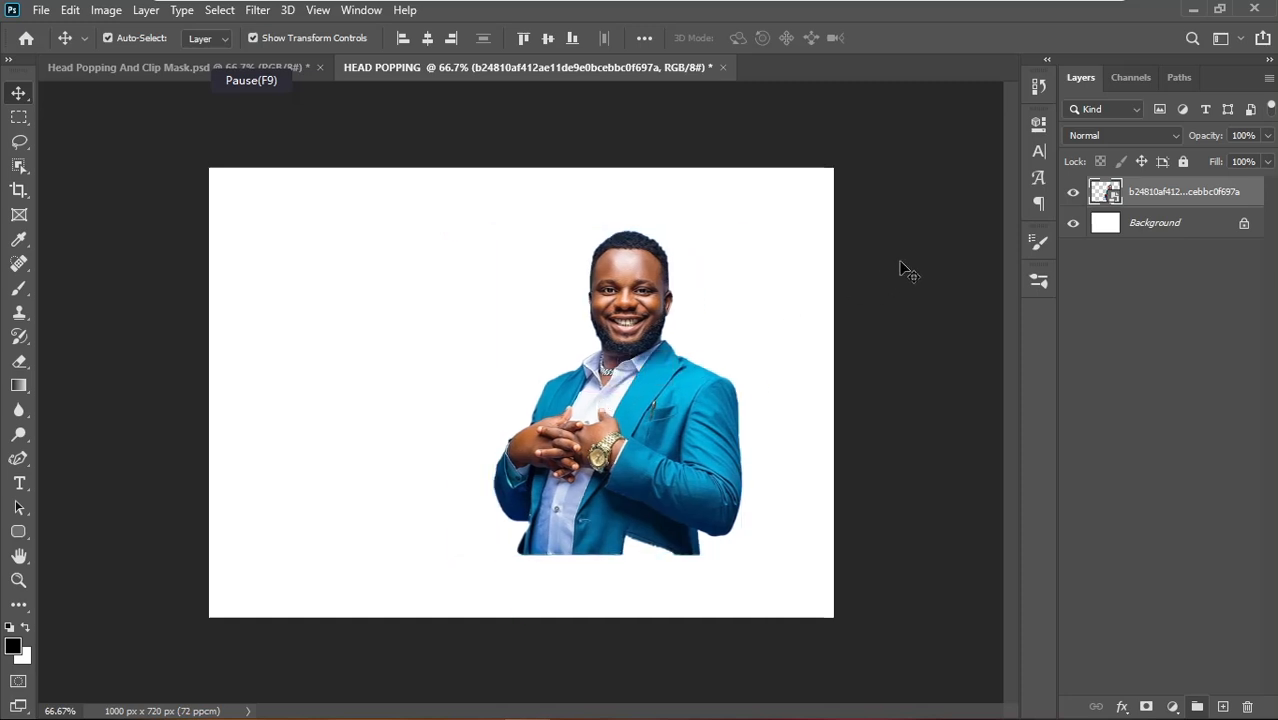
# - Set up the Rounded Rectangle tool with a linear gradient fill whose yellow colour stop is ffcb00
pyautogui.click(18, 534)
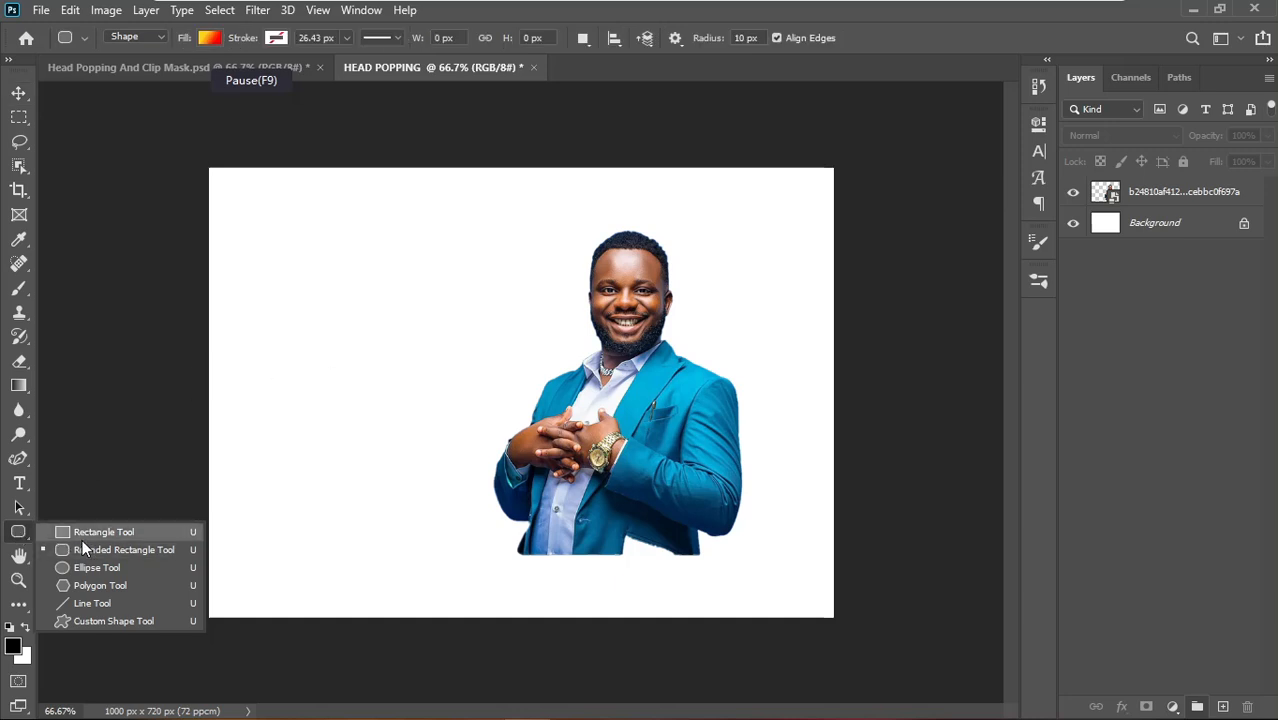
pyautogui.click(210, 38)
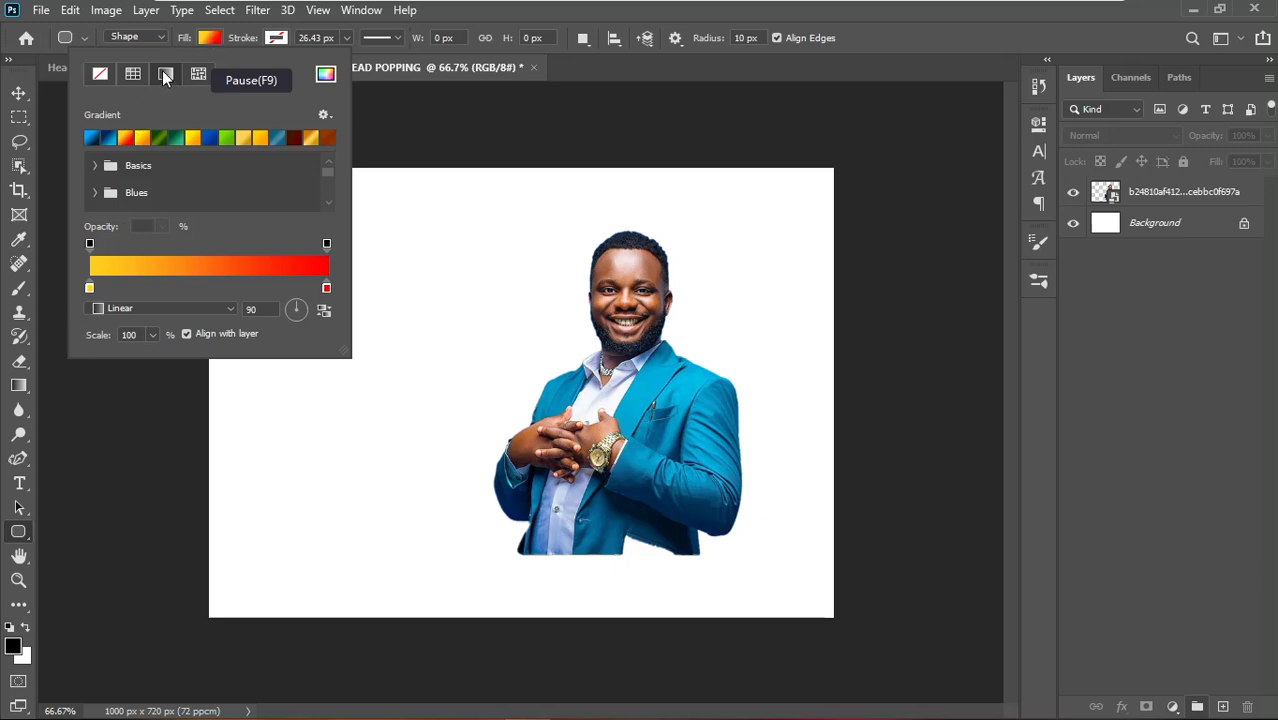
pyautogui.doubleClick(89, 288)
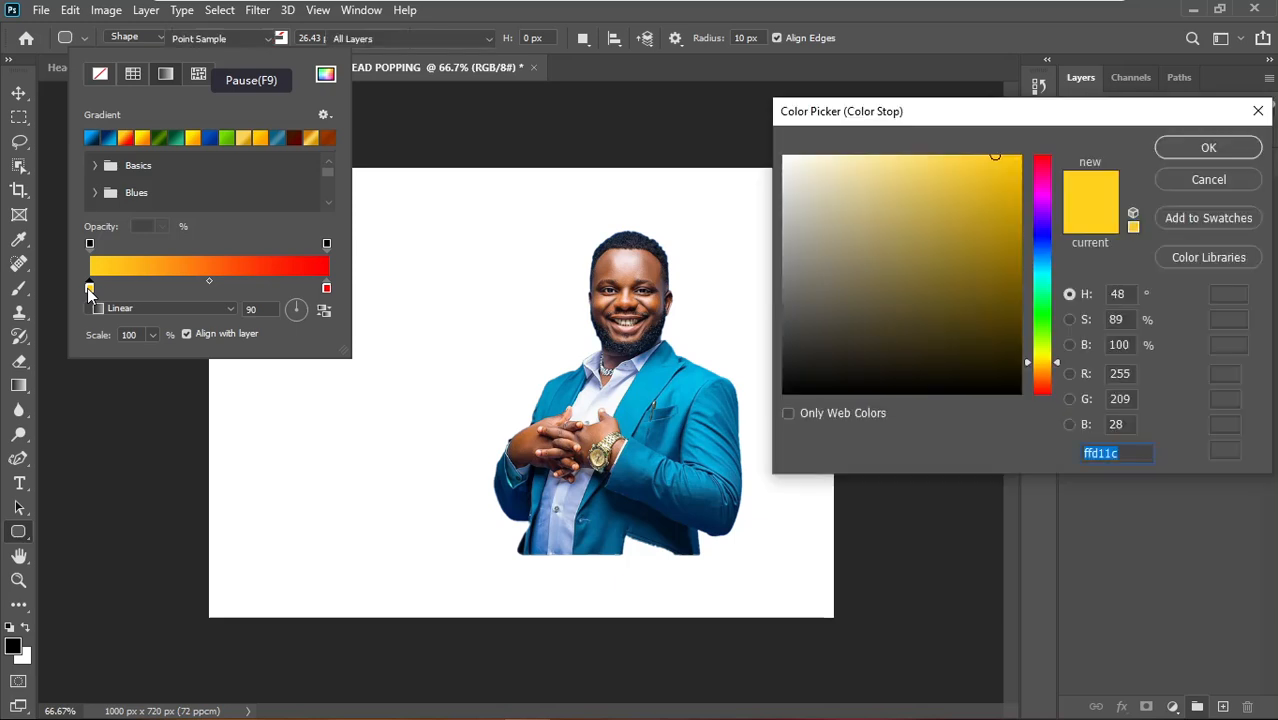
pyautogui.moveTo(1000, 158); pyautogui.dragTo(1052, 143)
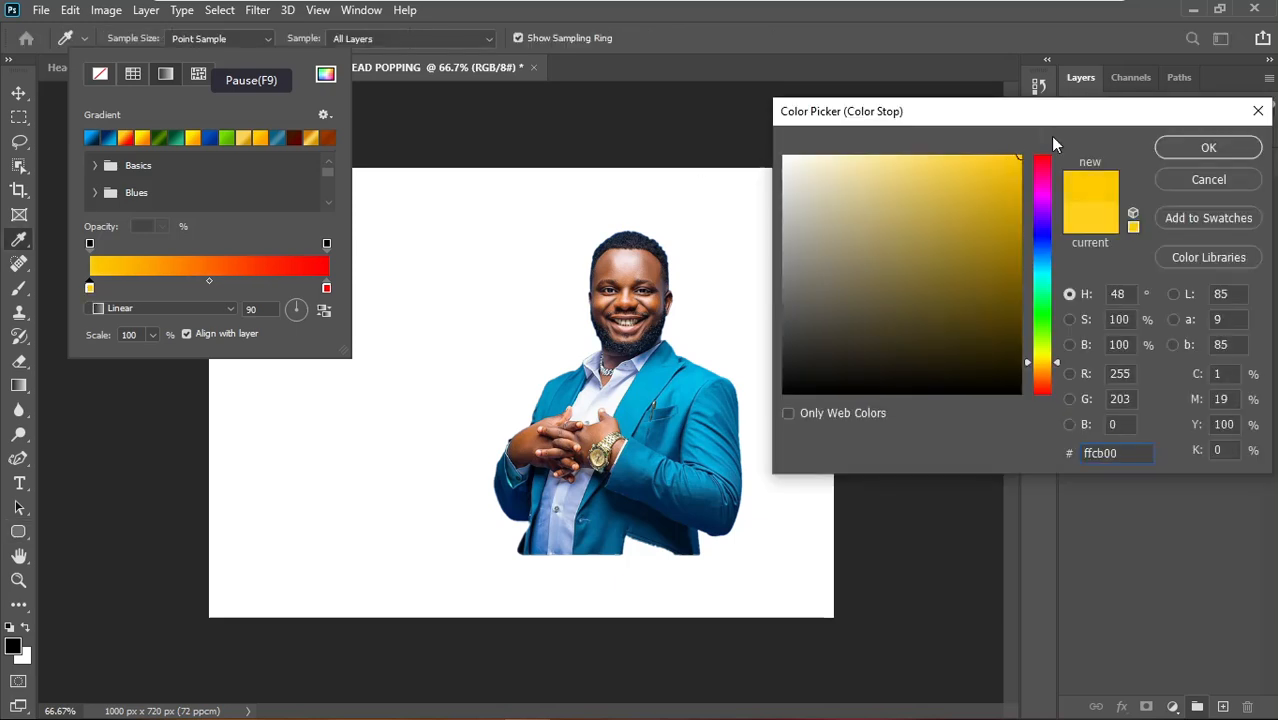
pyautogui.click(1207, 149)
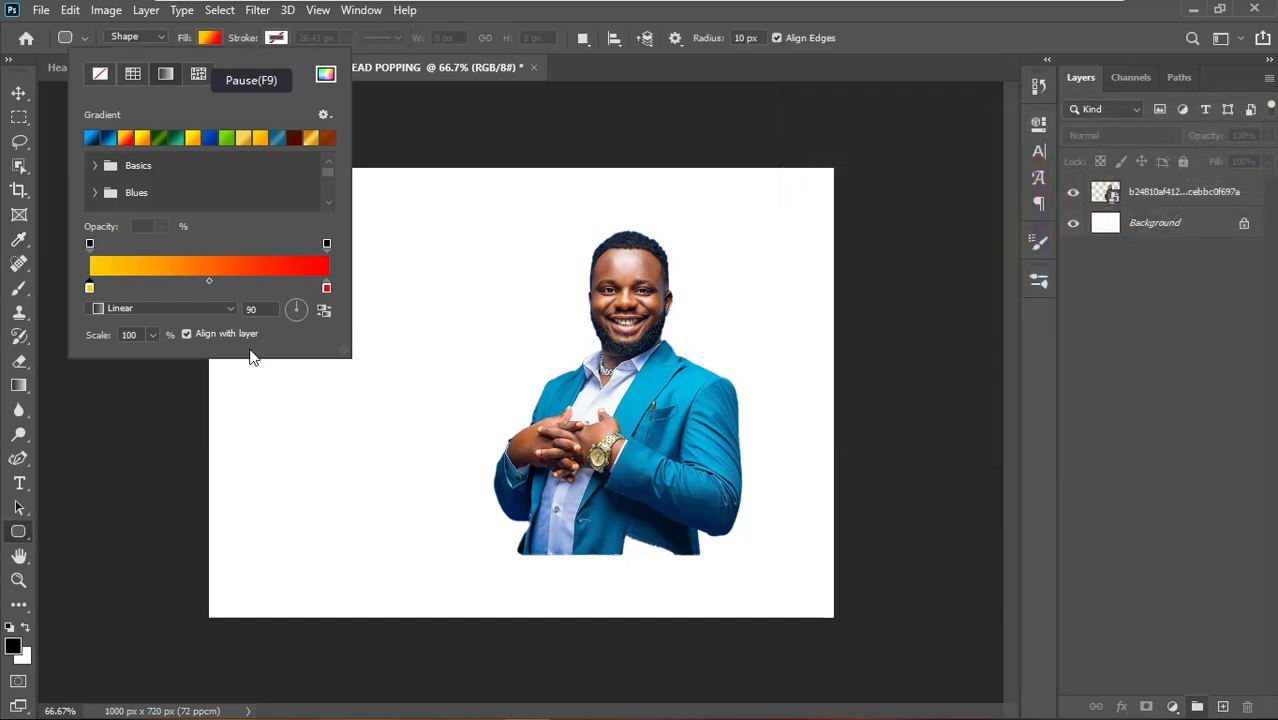
# - Change the gradient fill's red colour stop to the orange-red ff3600
pyautogui.doubleClick(327, 289)
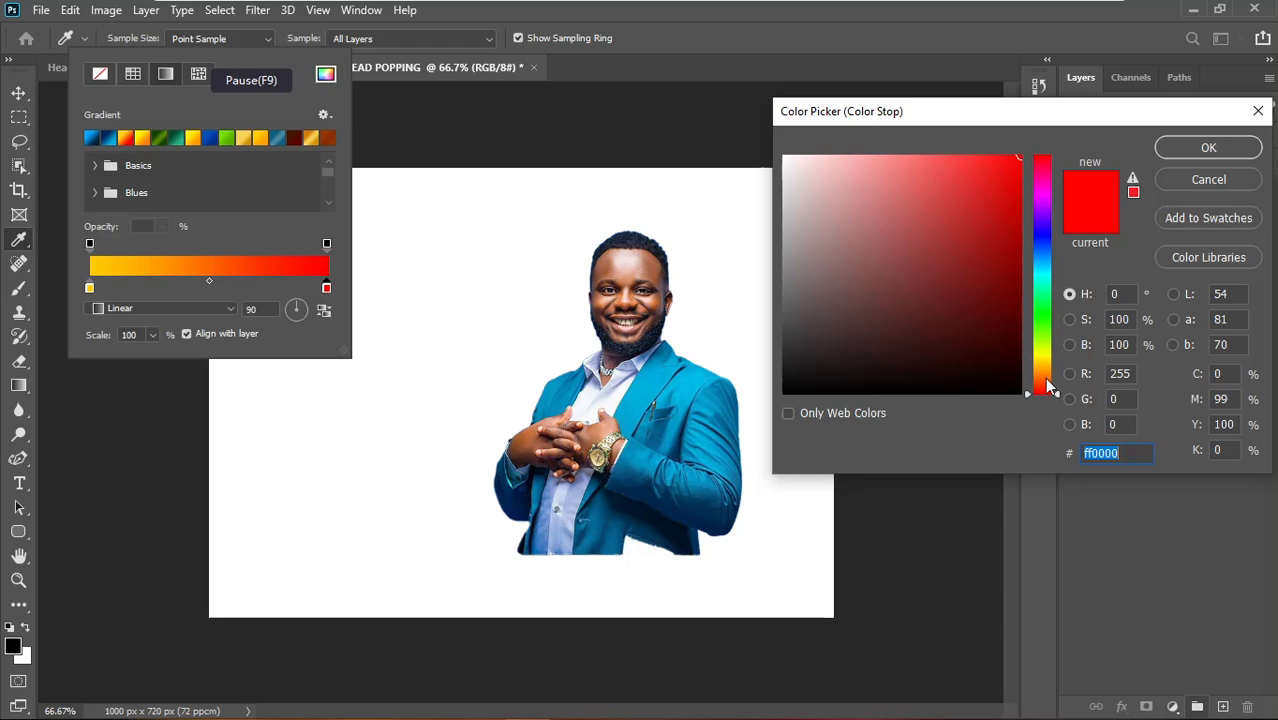
pyautogui.click(1047, 388)
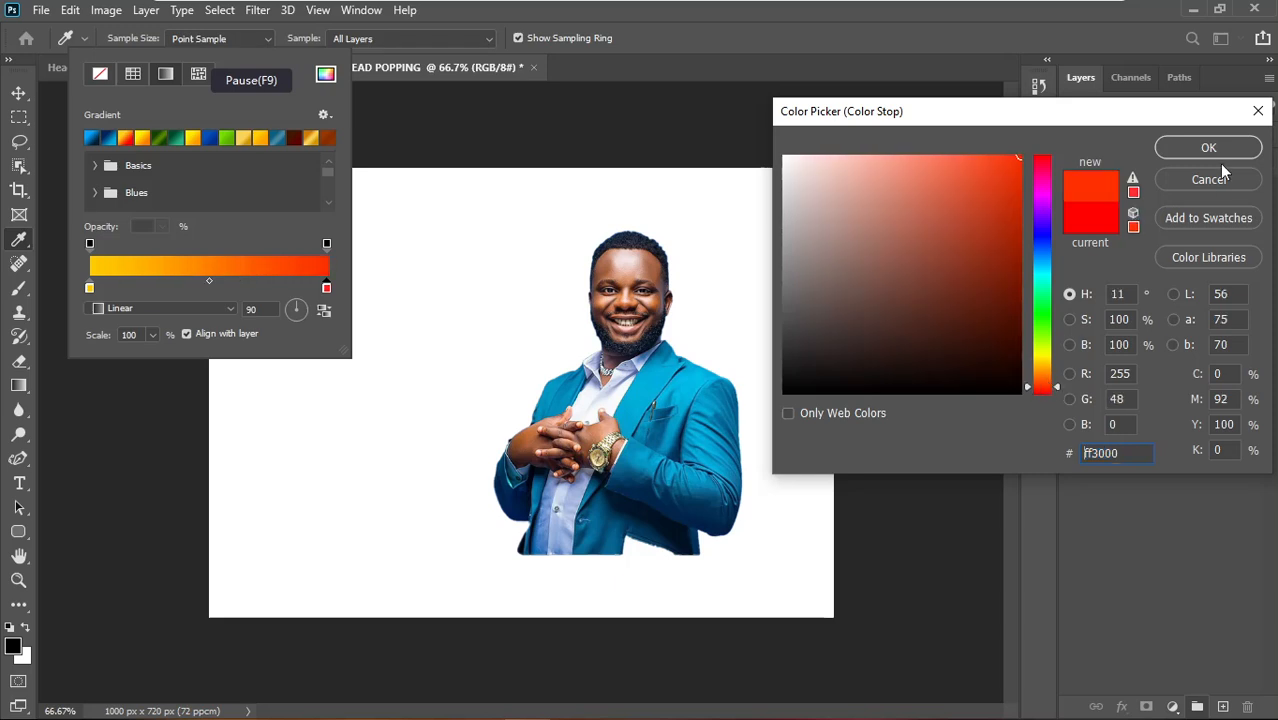
pyautogui.click(1039, 382)
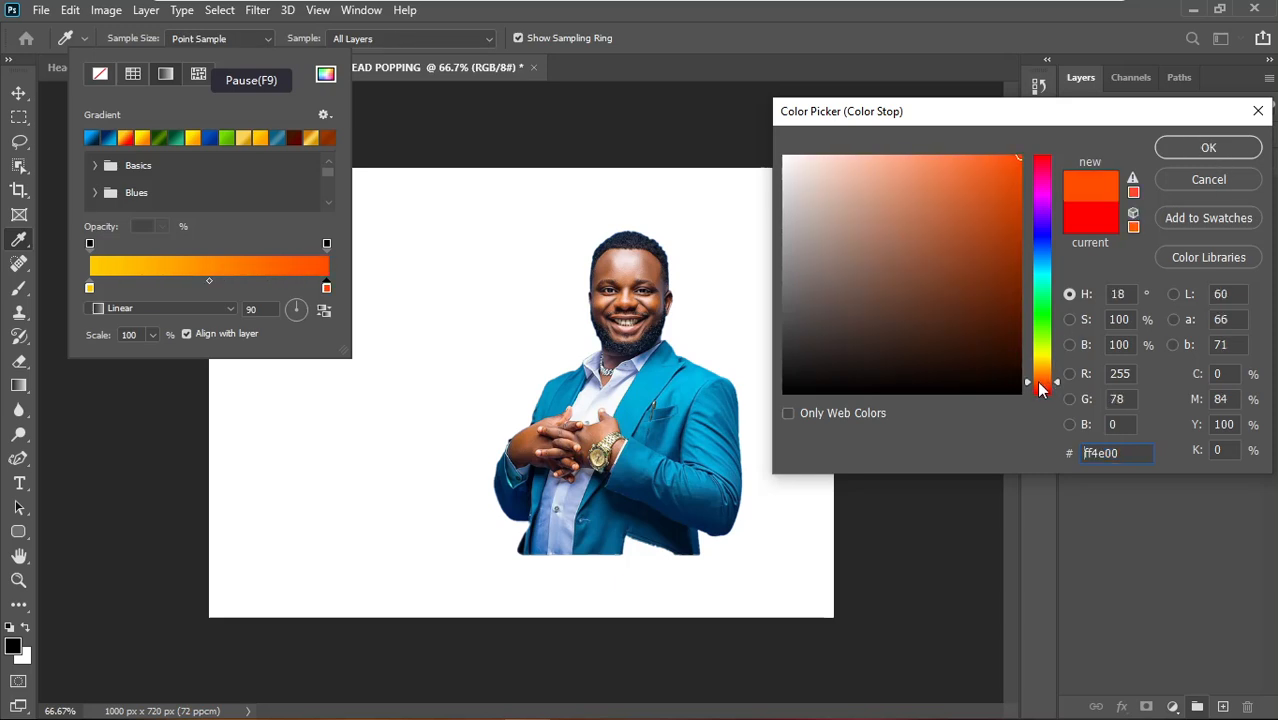
pyautogui.click(1040, 387)
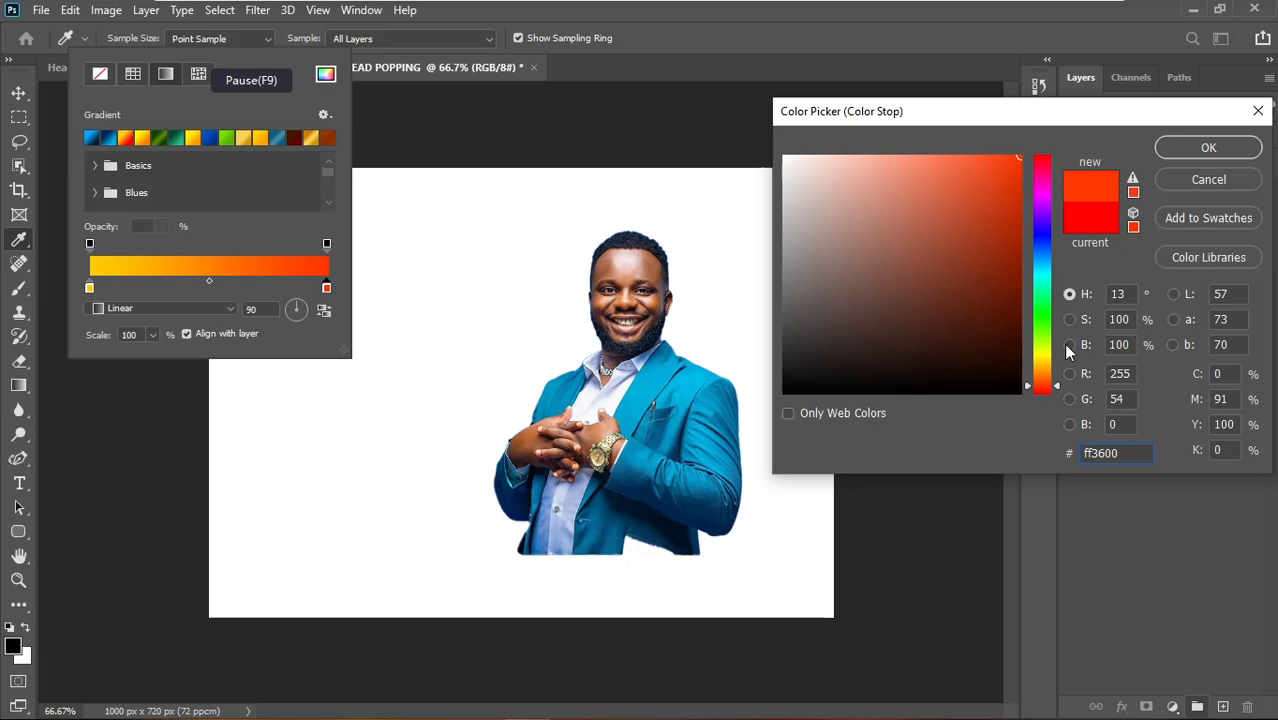
pyautogui.click(1209, 148)
pyautogui.click(715, 212)
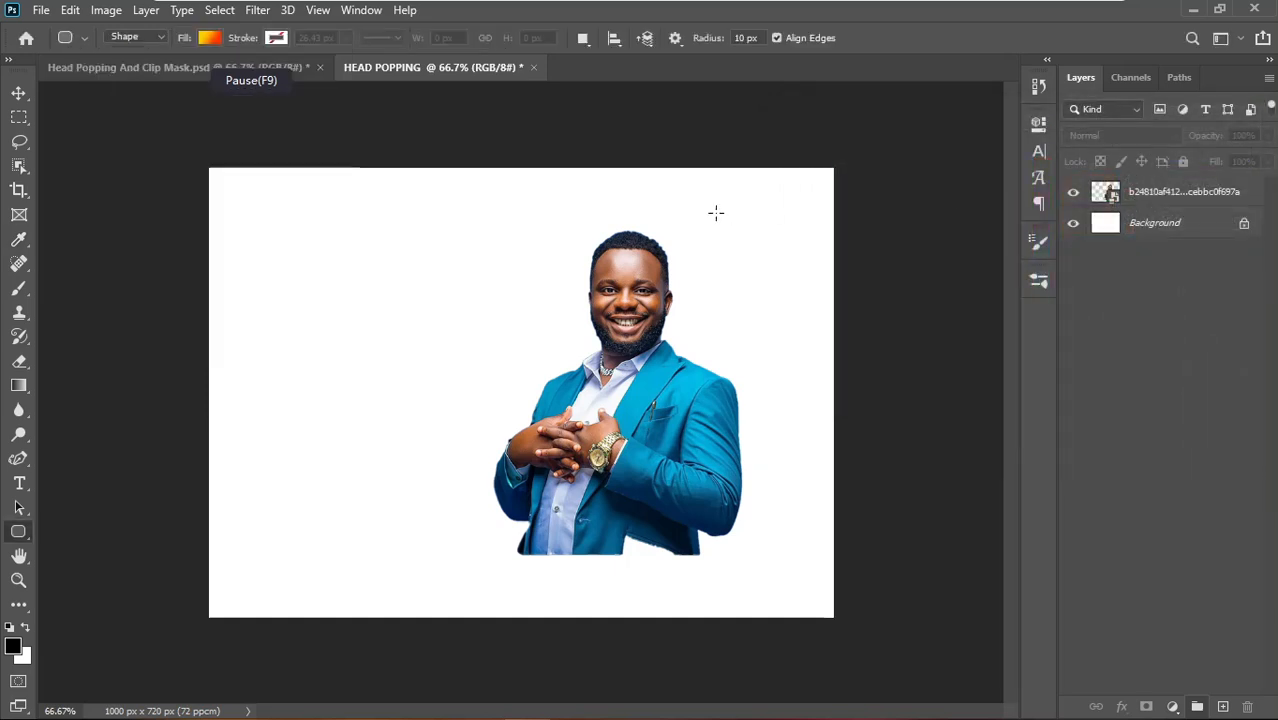
# - Draw a rounded rectangle about 368 × 457 px with 10 px corners over the portrait and place its layer beneath the portrait layer
pyautogui.moveTo(522, 271); pyautogui.dragTo(750, 551)
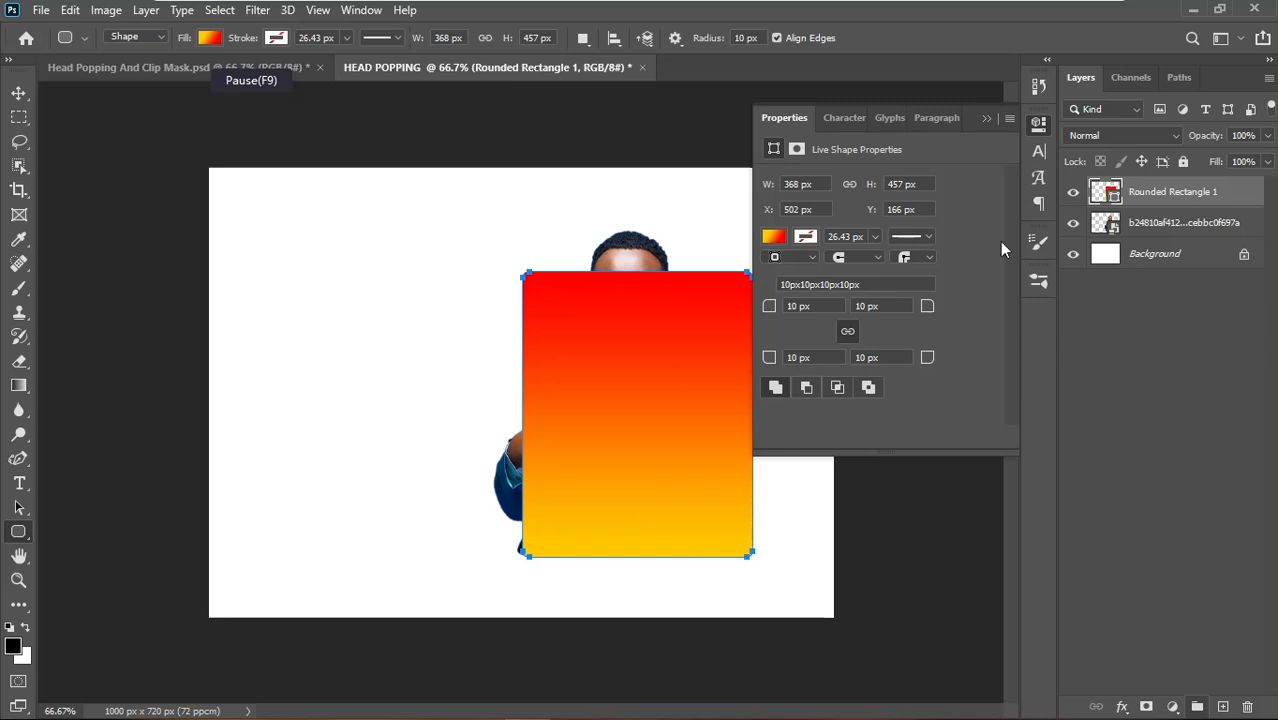
pyautogui.click(987, 119)
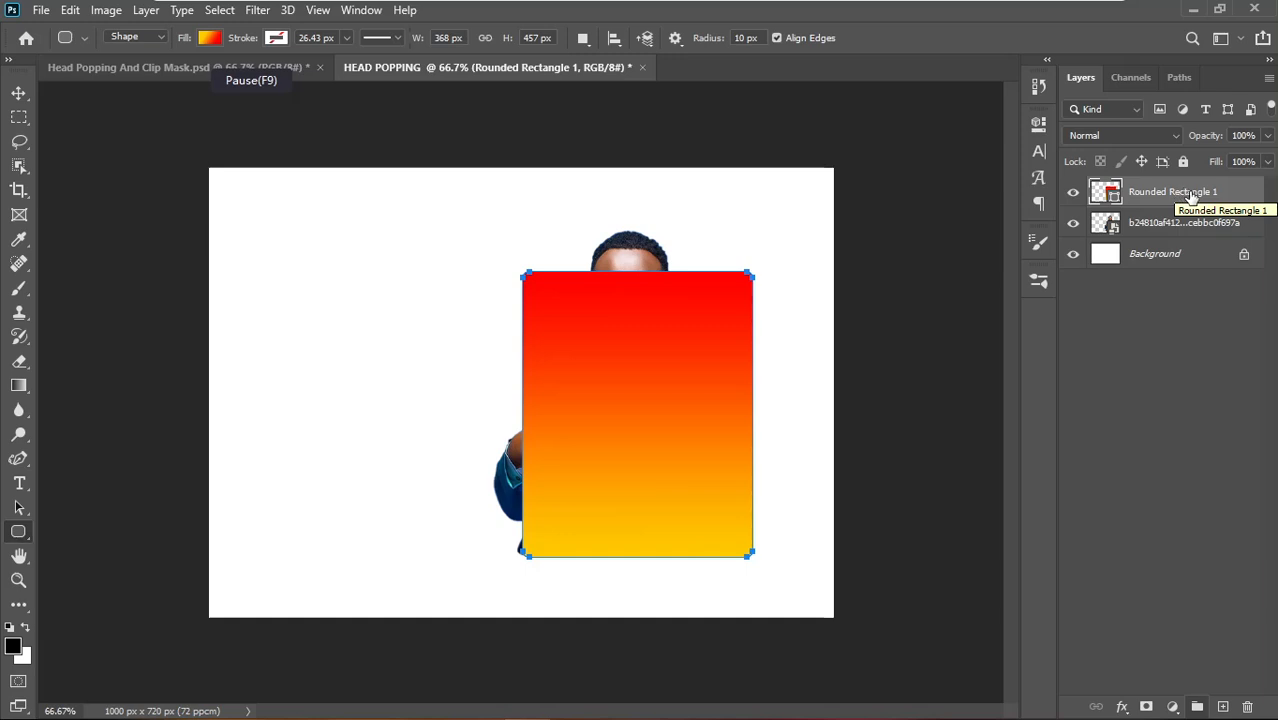
pyautogui.moveTo(1184, 200); pyautogui.dragTo(1190, 236)
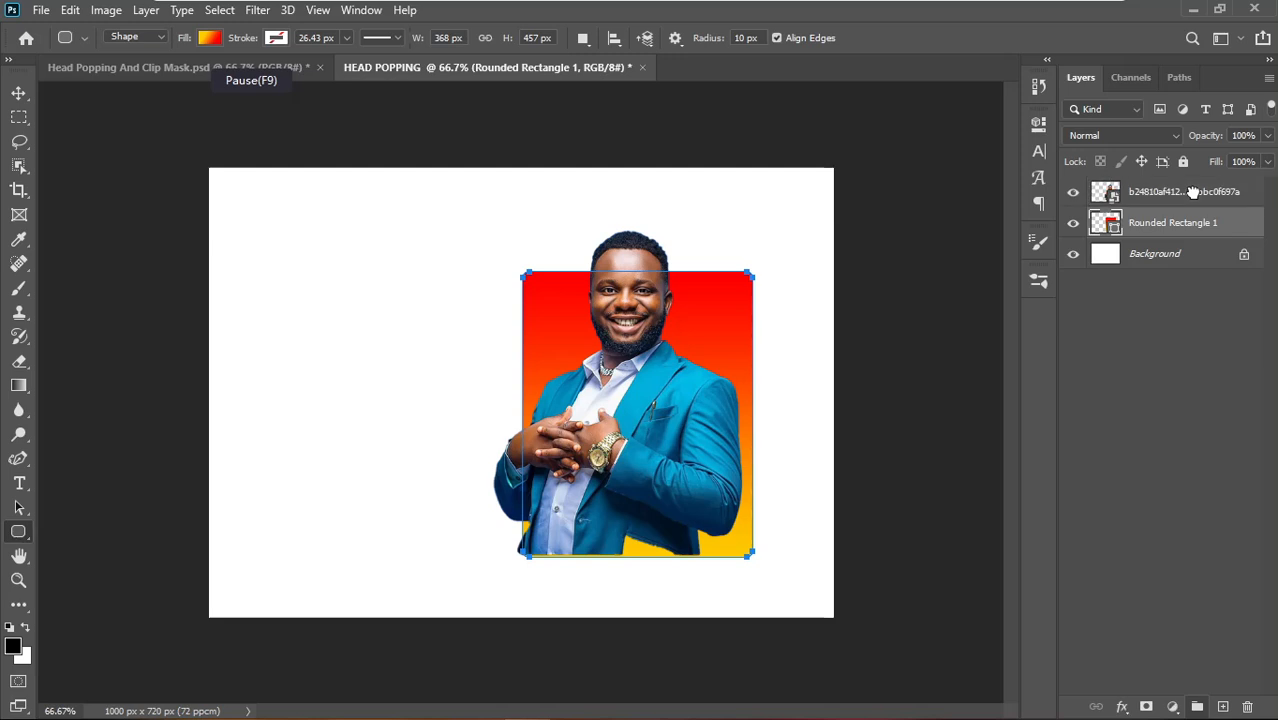
pyautogui.moveTo(1190, 198); pyautogui.dragTo(1190, 236)
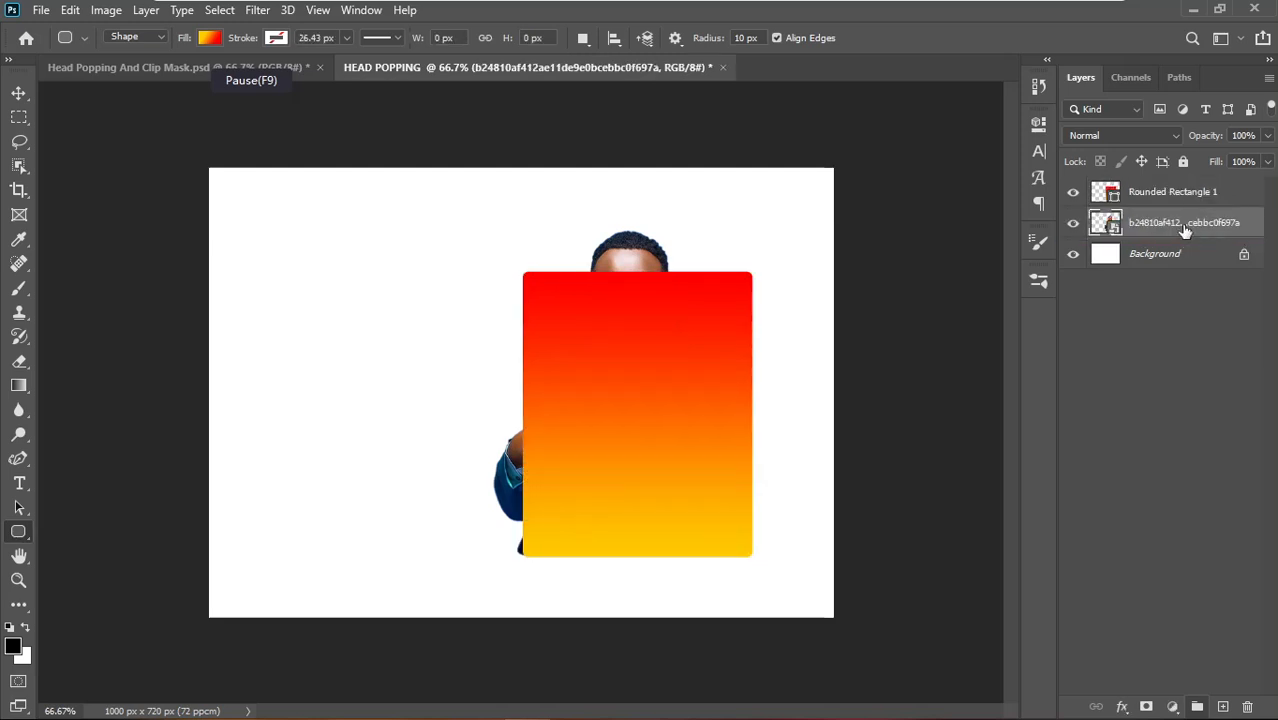
pyautogui.moveTo(1165, 191); pyautogui.dragTo(1164, 228)
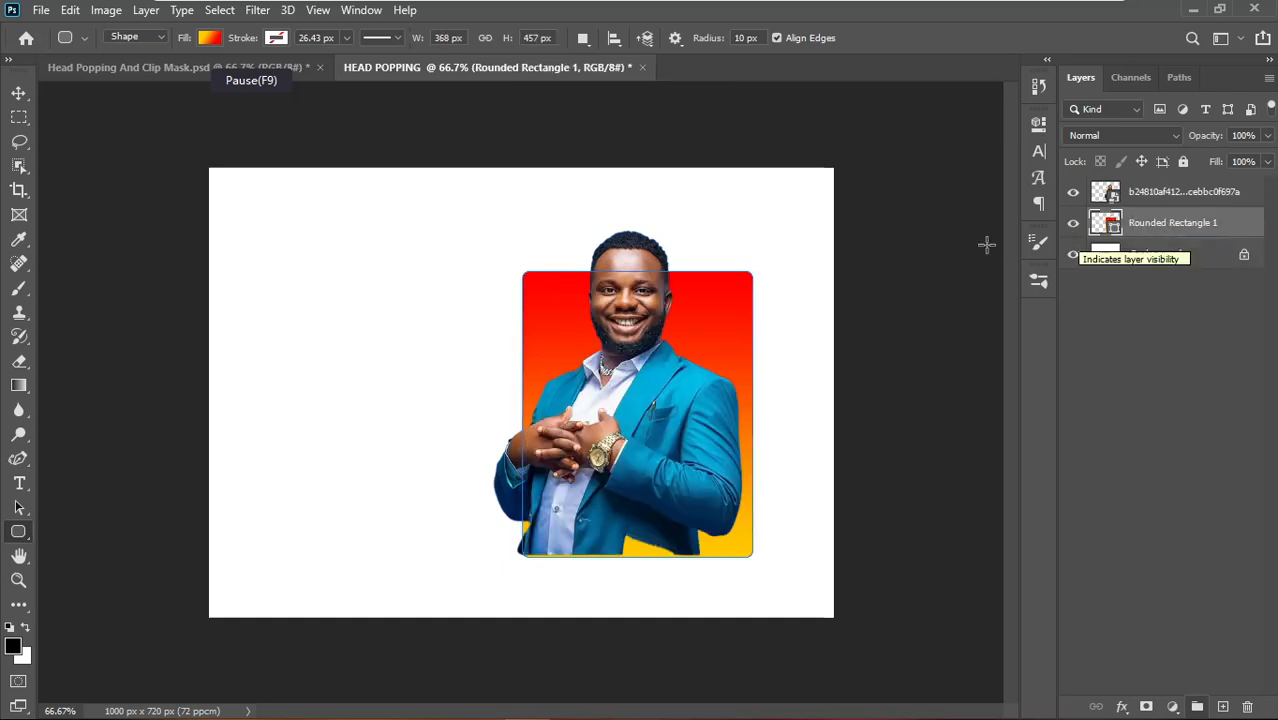
# - Align the portrait with the gradient rectangle's right edge and enlarge it proportionally to about 100.63%
pyautogui.click(18, 94)
pyautogui.click(626, 414)
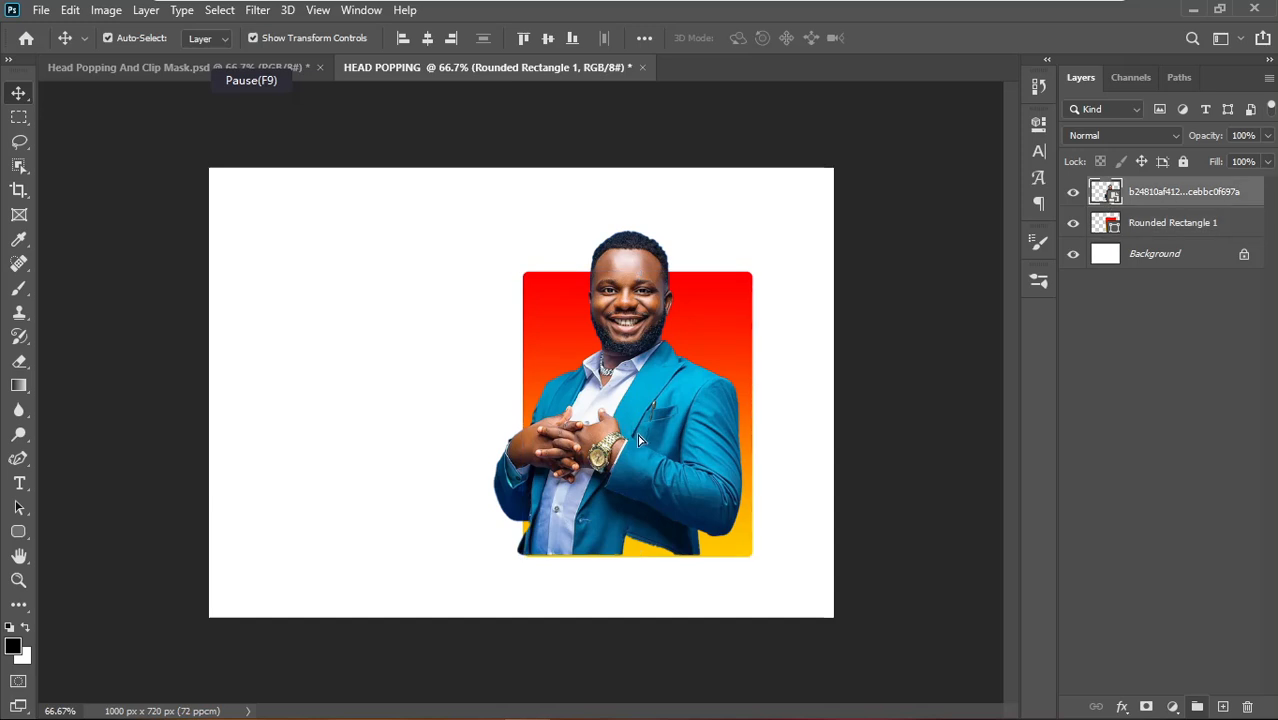
pyautogui.moveTo(640, 441); pyautogui.dragTo(641, 425)
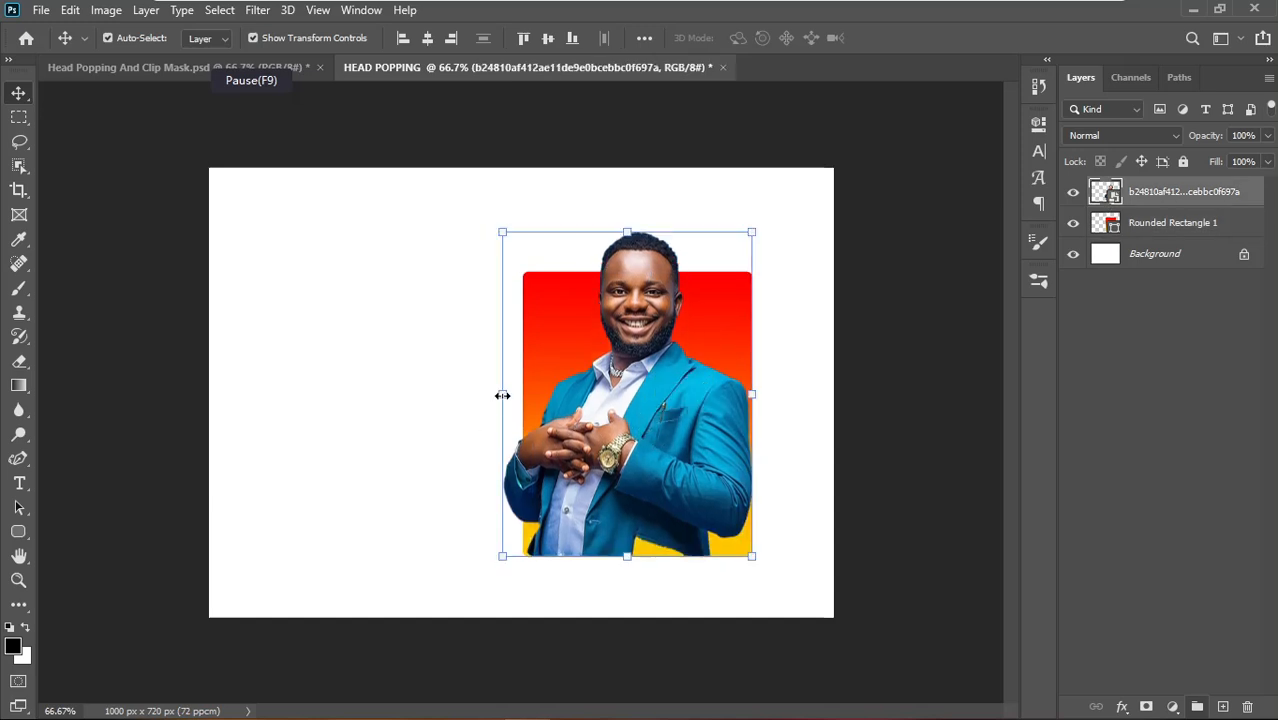
pyautogui.moveTo(502, 396); pyautogui.dragTo(452, 390)
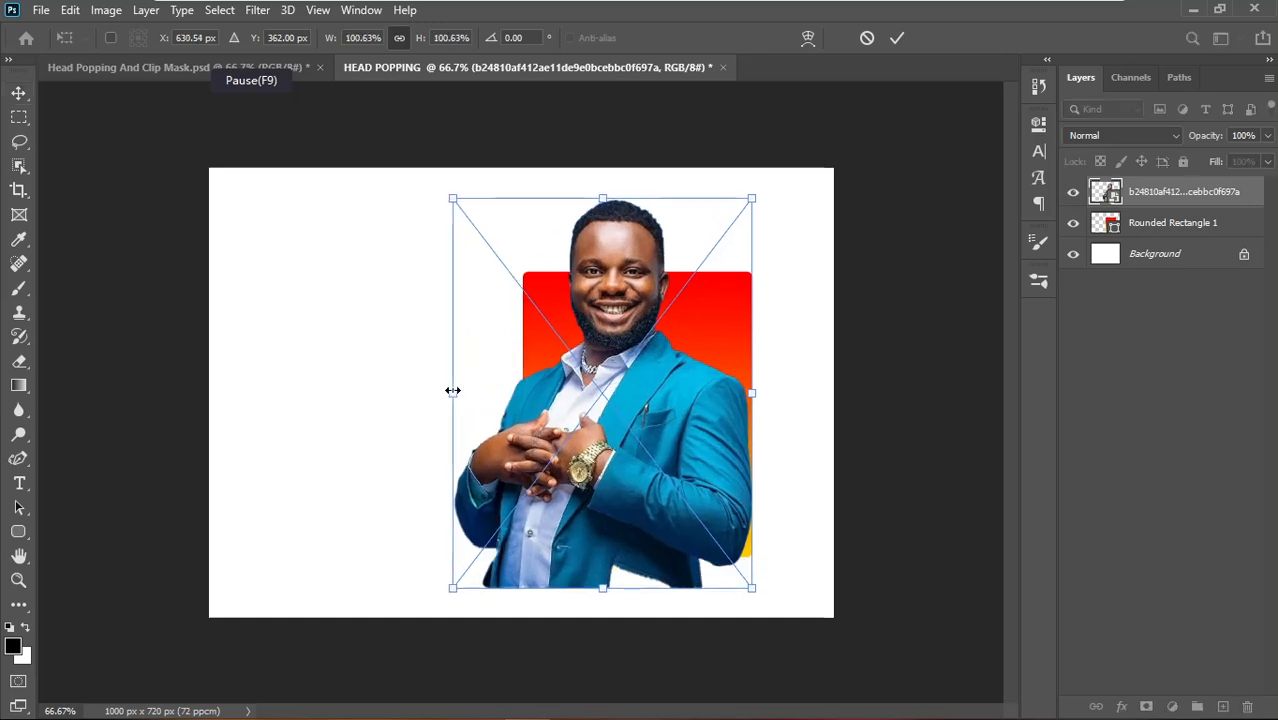
pyautogui.press('Return')
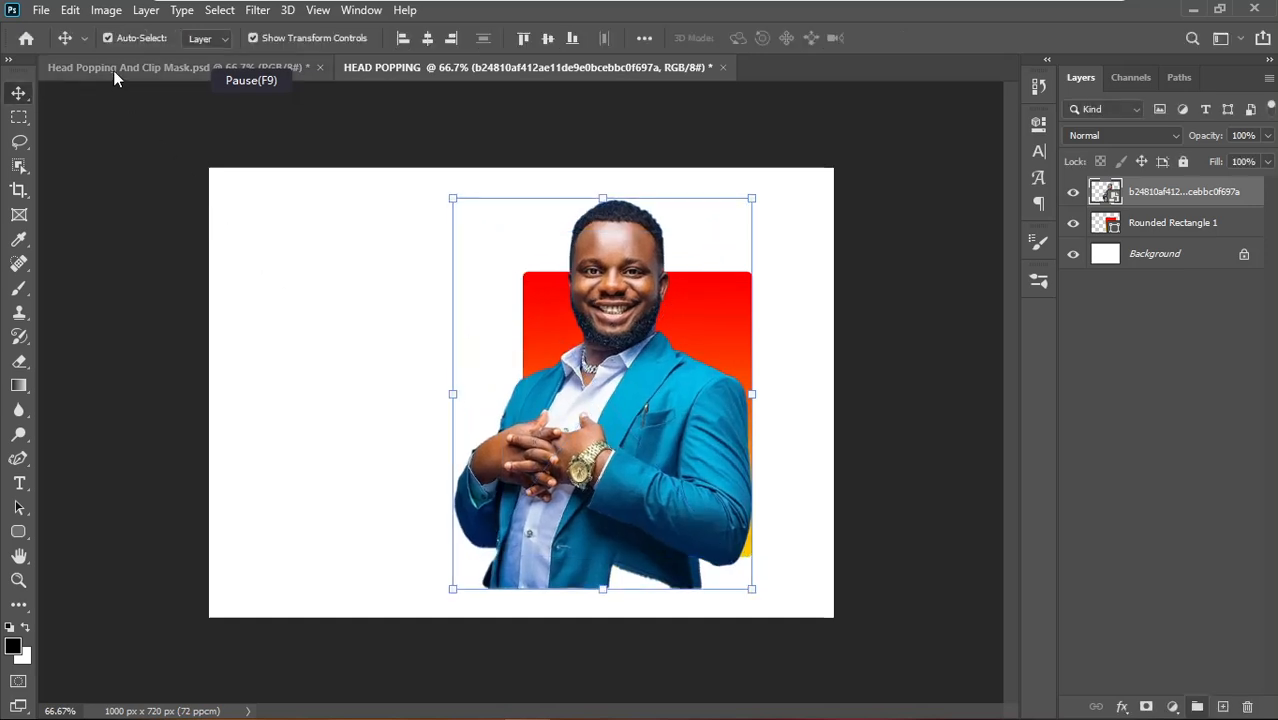
# - Compare with the finished reference design and widen the gradient rectangle leftwards to just beyond the portrait's elbow
pyautogui.click(113, 70)
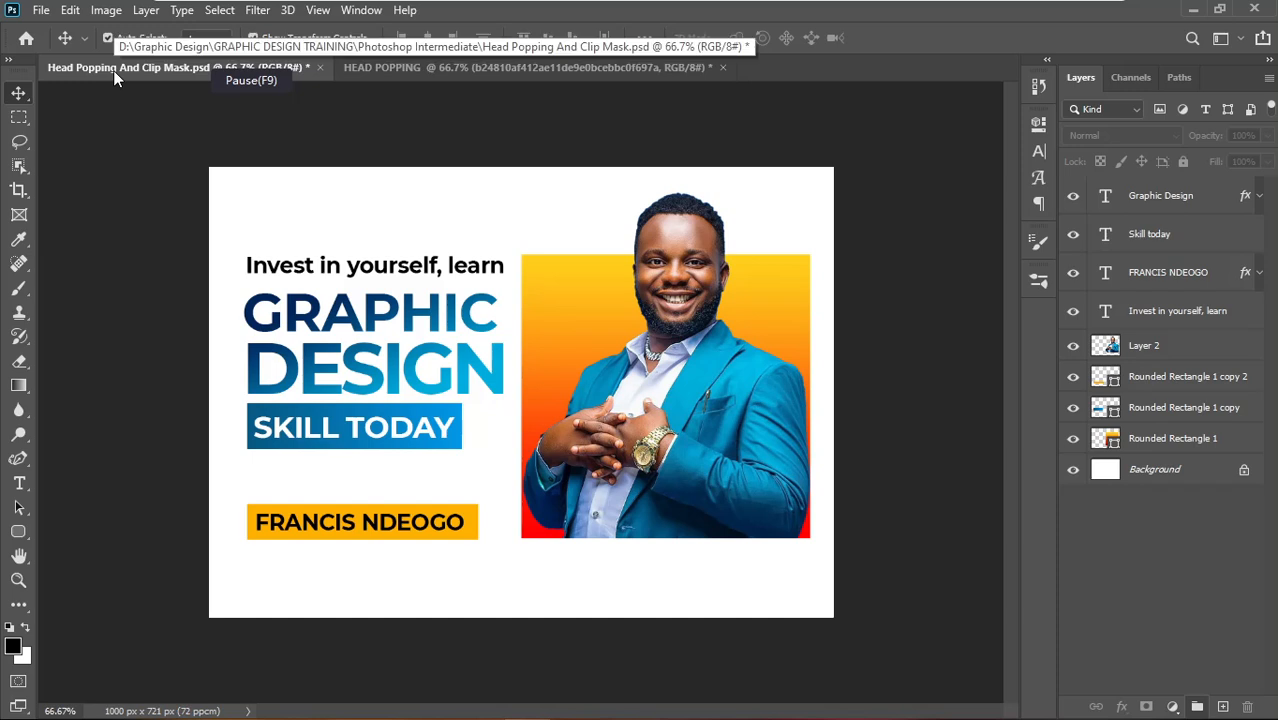
pyautogui.click(529, 69)
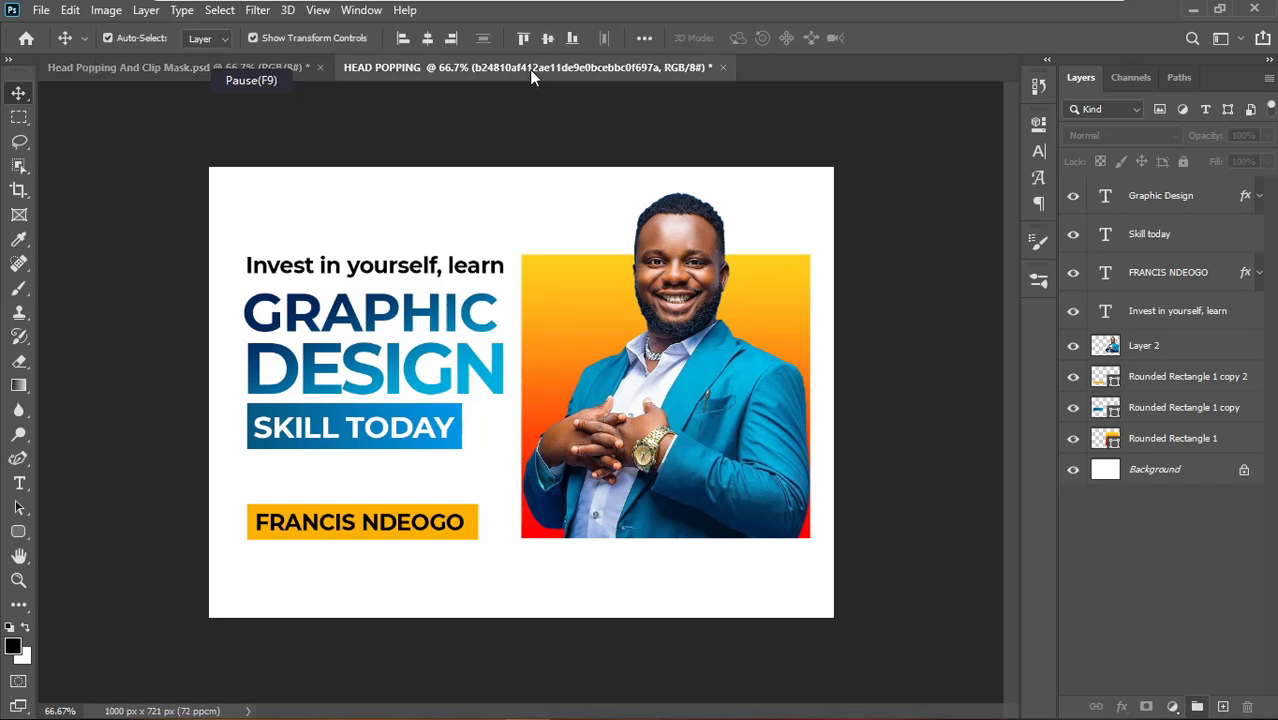
pyautogui.click(536, 306)
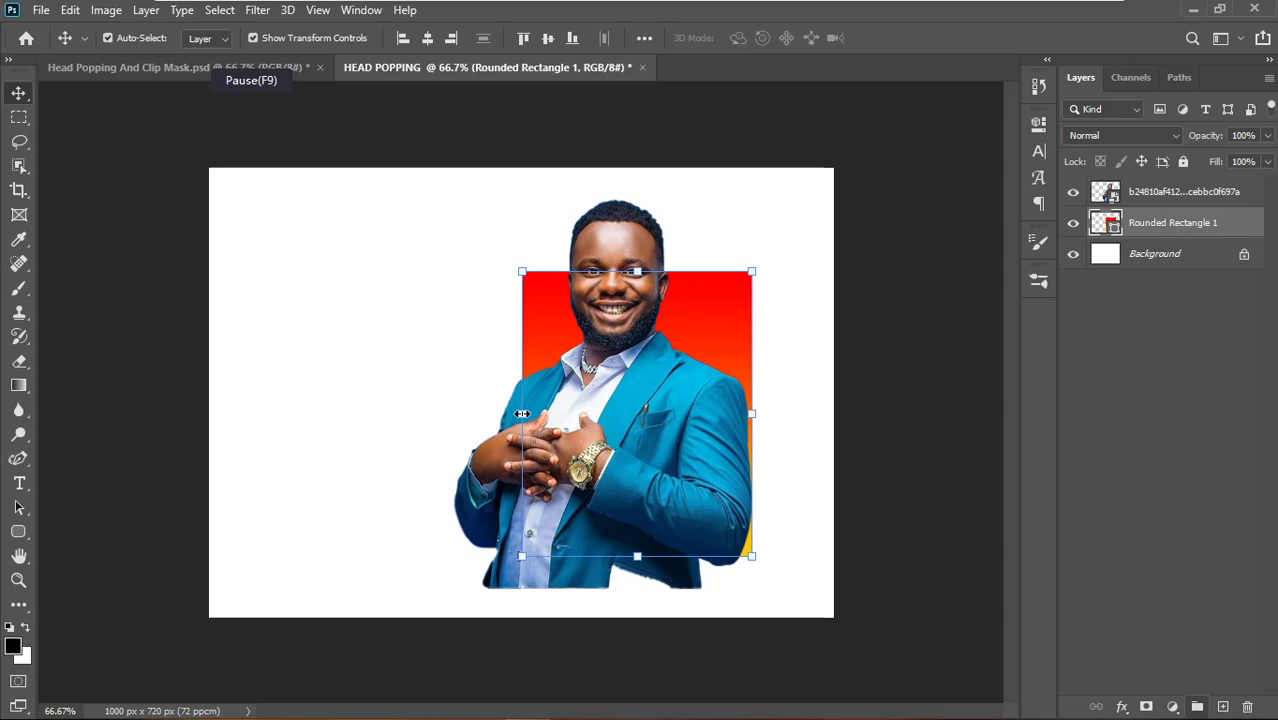
pyautogui.moveTo(522, 413); pyautogui.dragTo(443, 415)
pyautogui.press('Return')
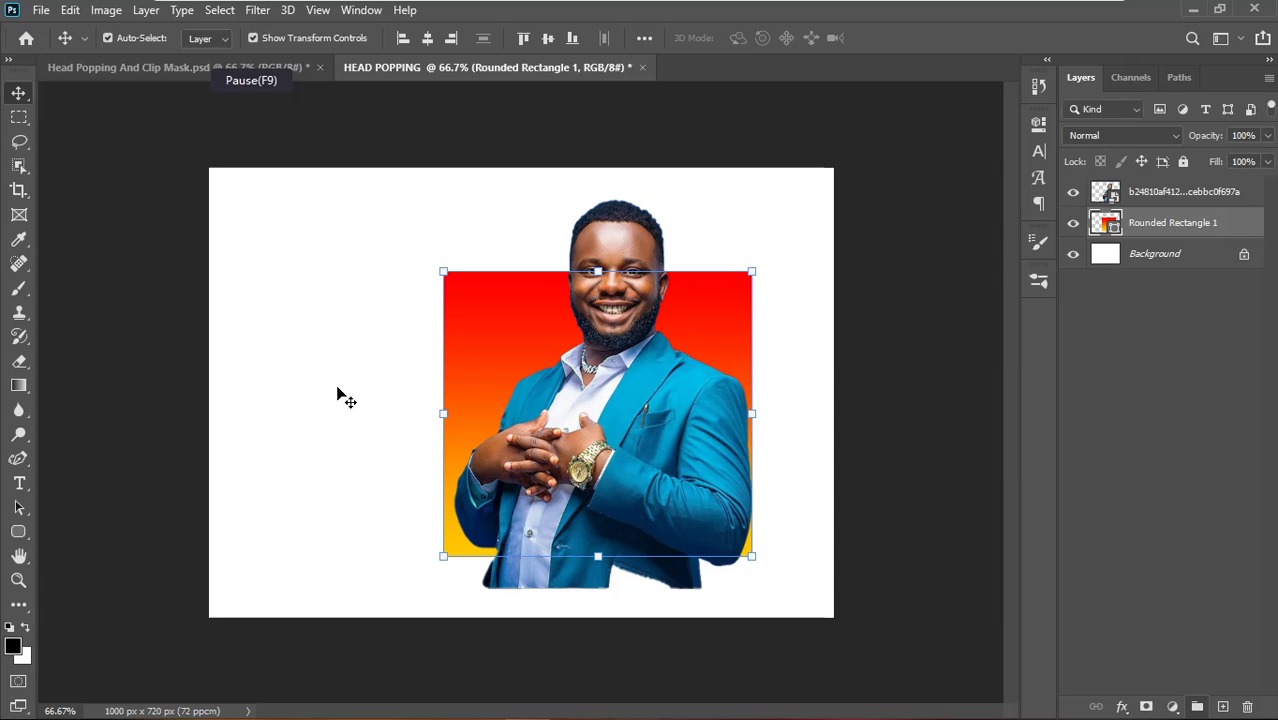
# - Scale the portrait and gradient rectangle down together to about 81.52%
pyautogui.moveTo(417, 536); pyautogui.dragTo(600, 475)
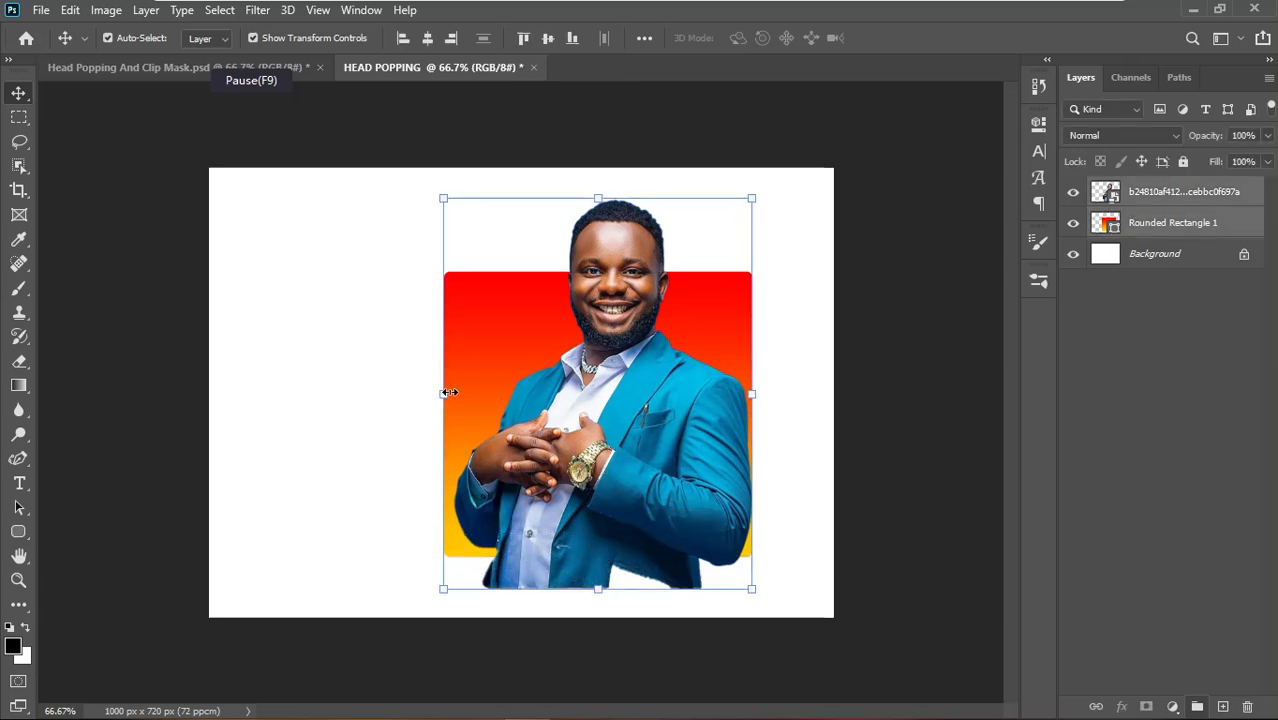
pyautogui.moveTo(447, 393); pyautogui.dragTo(499, 393)
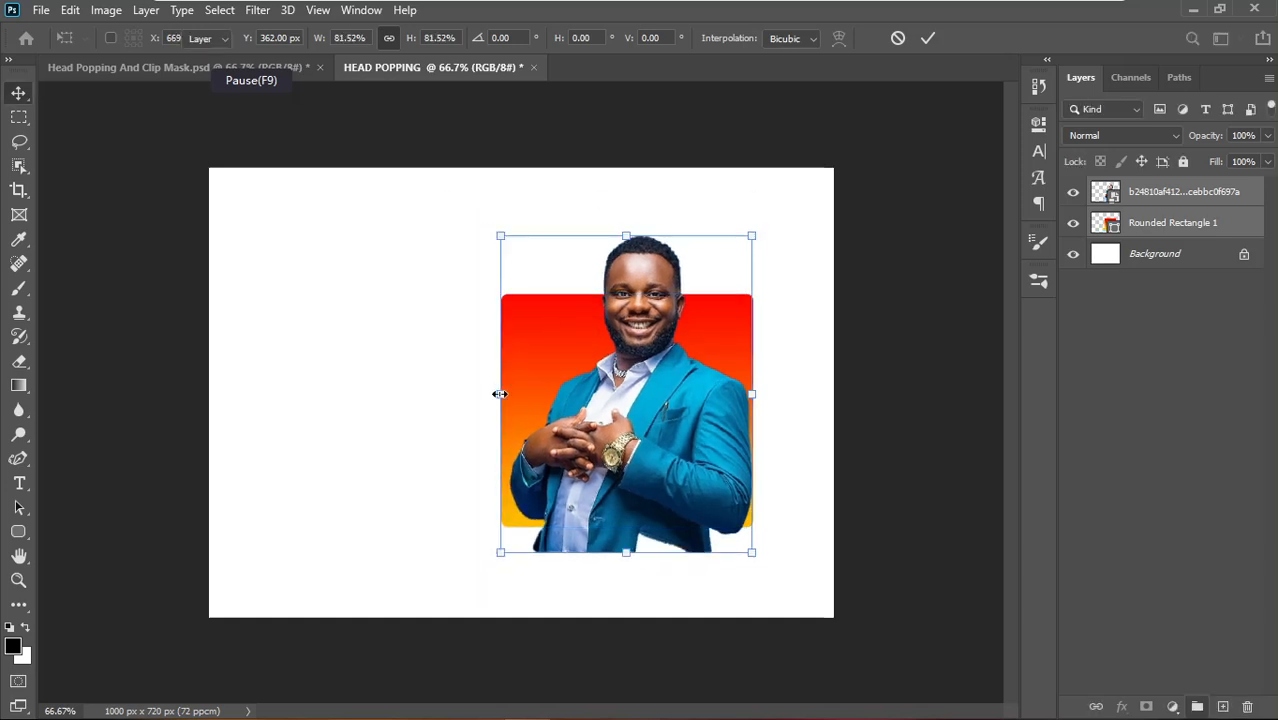
pyautogui.press('Return')
pyautogui.click(936, 205)
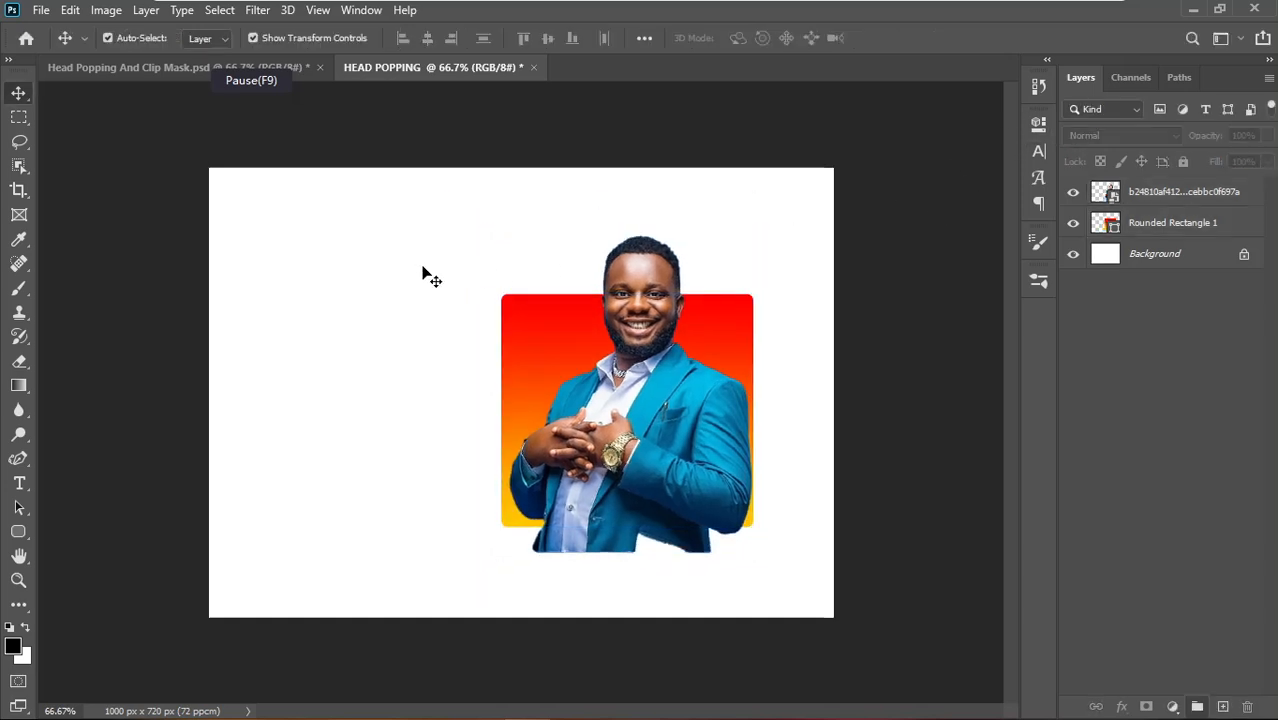
pyautogui.moveTo(440, 268); pyautogui.dragTo(817, 521)
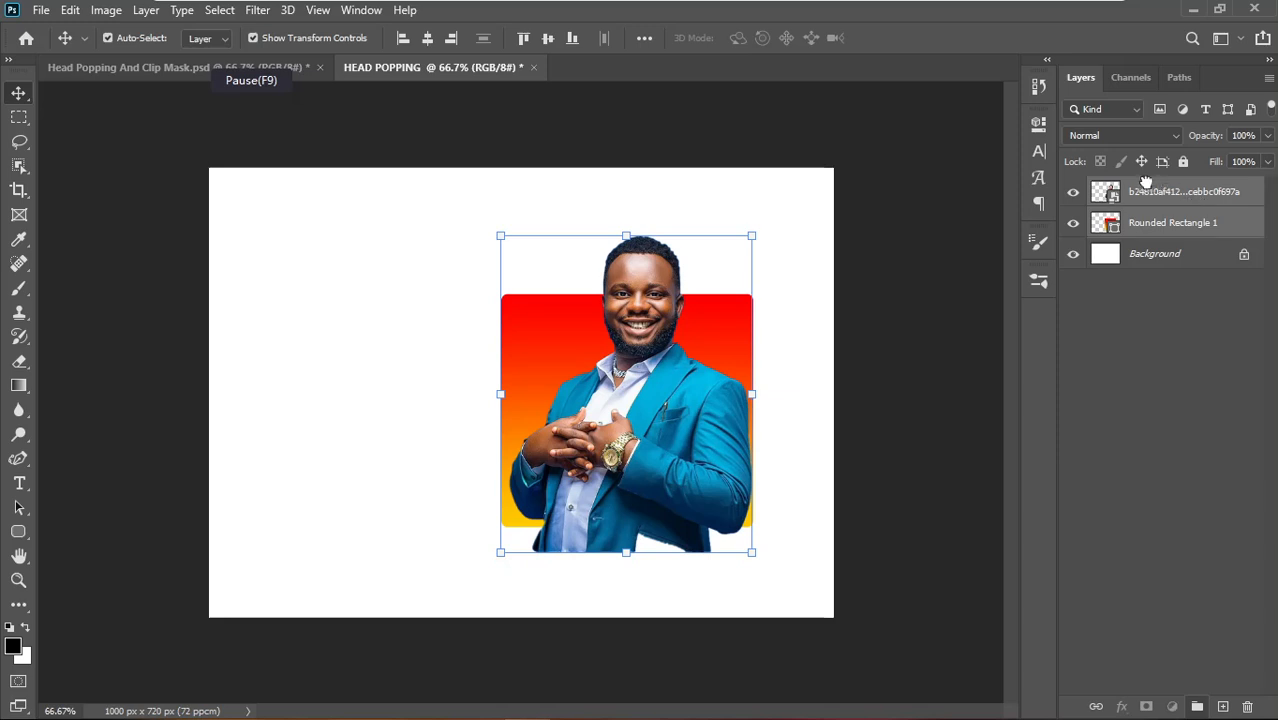
pyautogui.moveTo(1146, 184); pyautogui.dragTo(1190, 177)
pyautogui.click(854, 234)
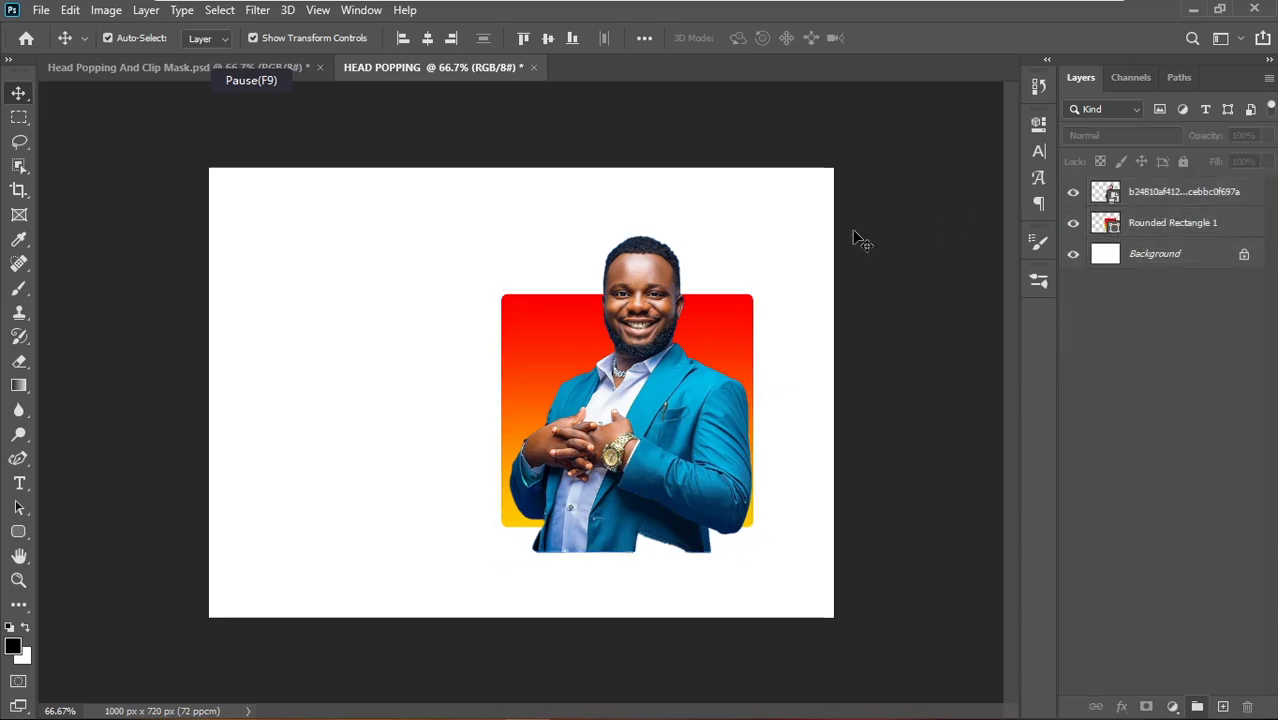
pyautogui.click(695, 386)
pyautogui.click(879, 342)
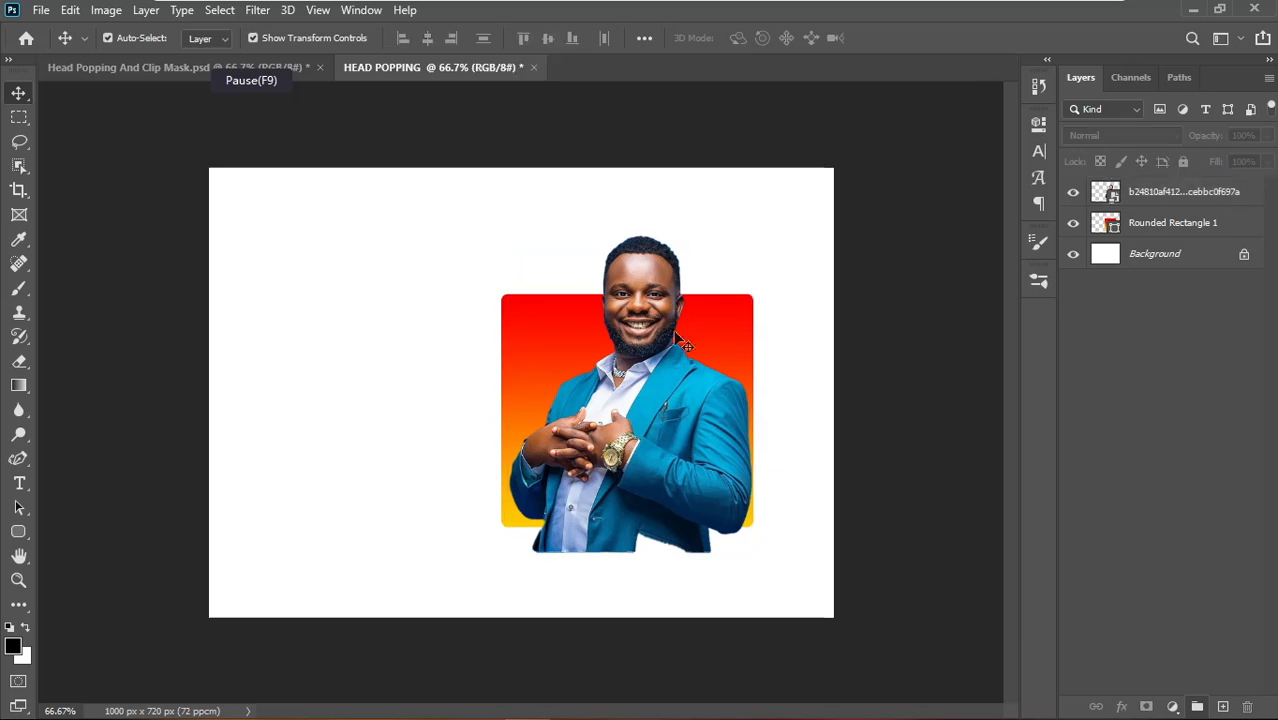
# - Enlarge the portrait very slightly by its upper-left corner and apply the transformation
pyautogui.click(610, 314)
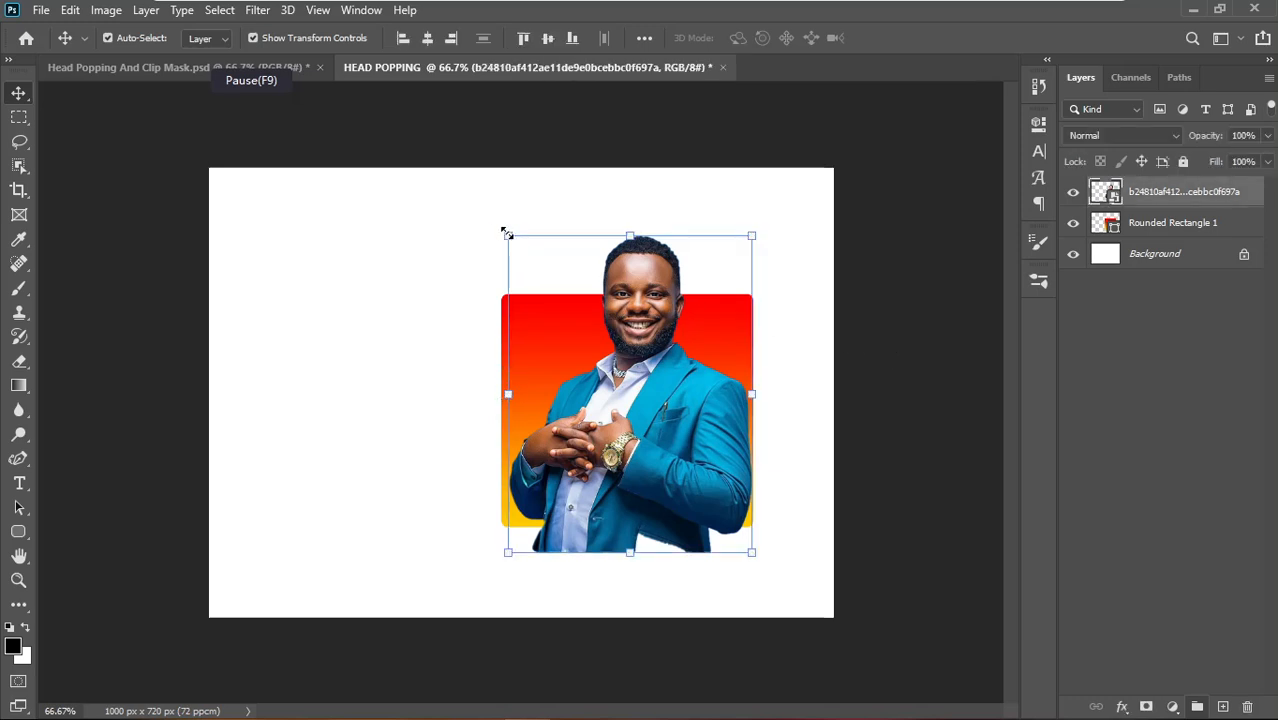
pyautogui.moveTo(507, 234)
pyautogui.mouseDown()
pyautogui.moveTo(402, 163)
pyautogui.moveTo(523, 273)
pyautogui.moveTo(414, 200)
pyautogui.moveTo(499, 237)
pyautogui.moveTo(419, 188)
pyautogui.moveTo(496, 240)
pyautogui.mouseUp()
pyautogui.press('Return')
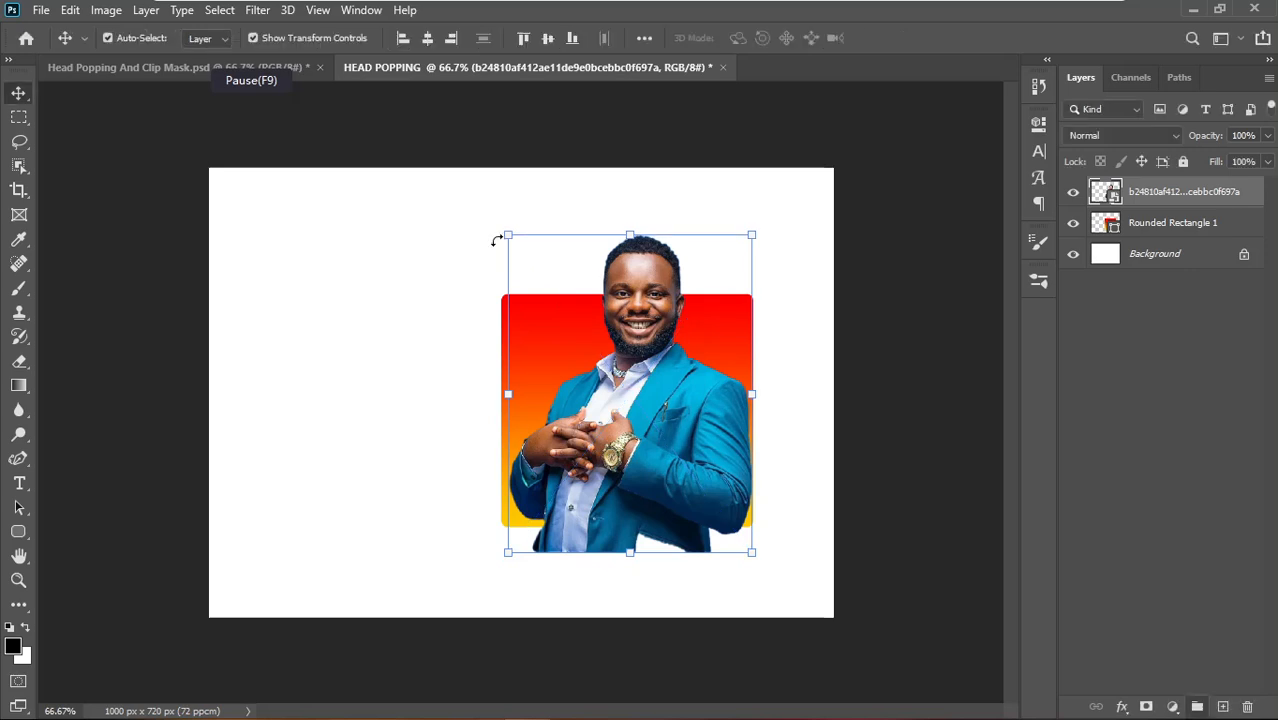
pyautogui.click(876, 288)
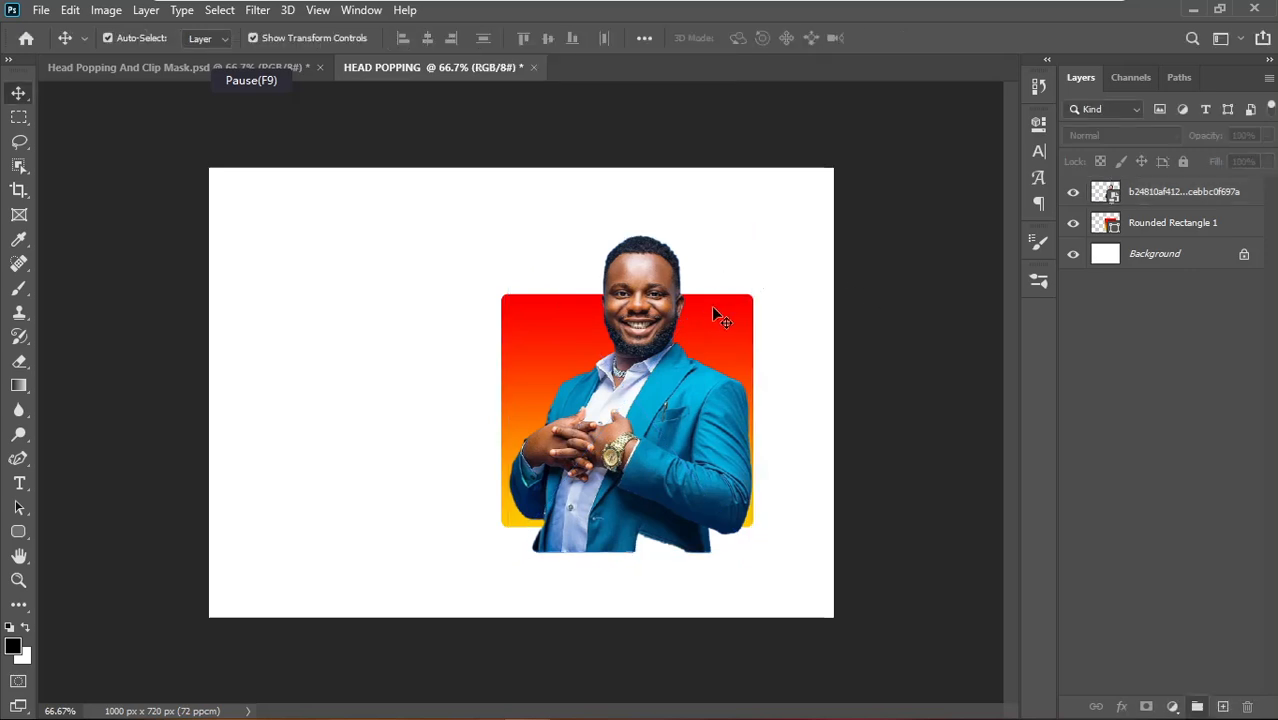
# - Reverse the rounded rectangle's gradient fill so that yellow is at its upper edge and red at its lower edge
pyautogui.click(745, 314)
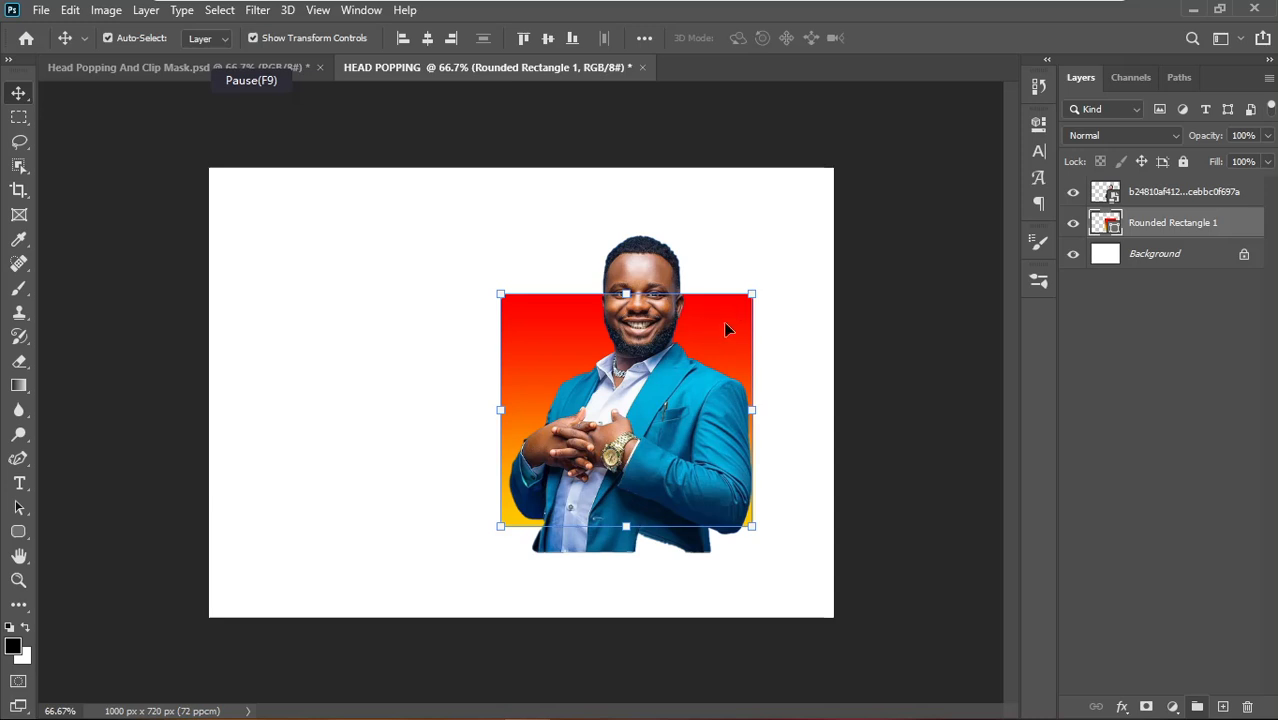
pyautogui.click(1038, 124)
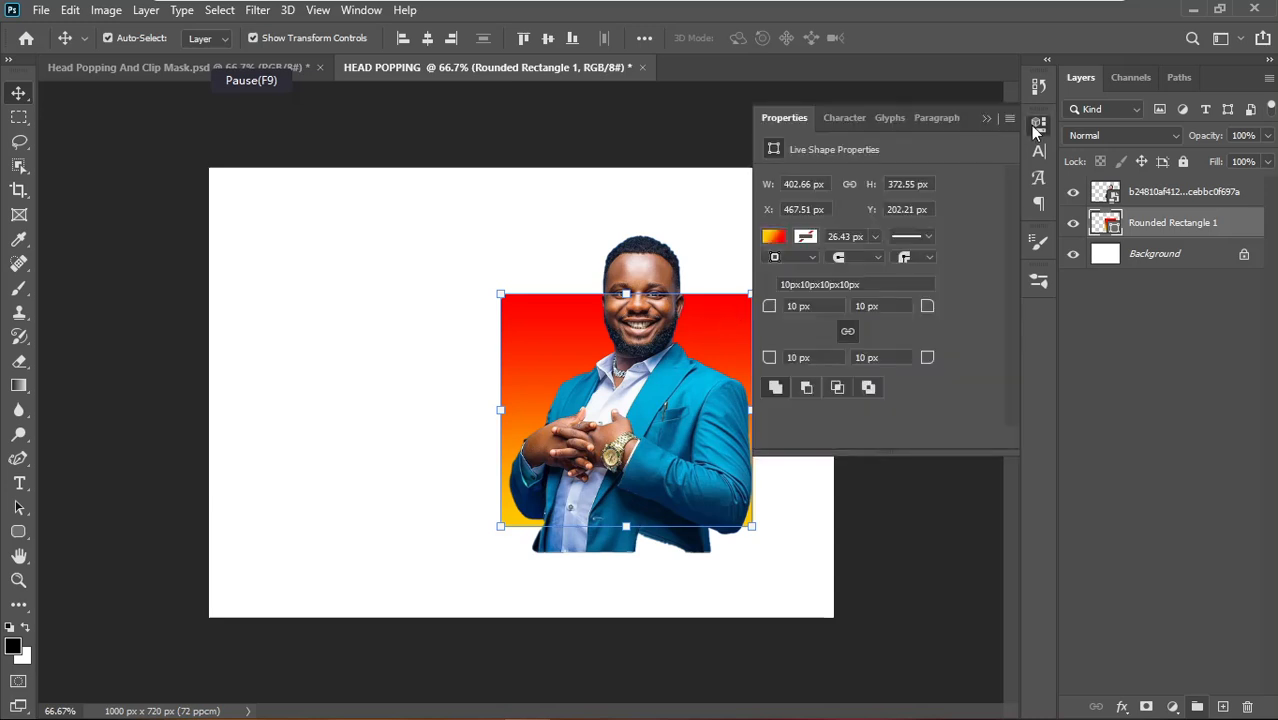
pyautogui.click(775, 240)
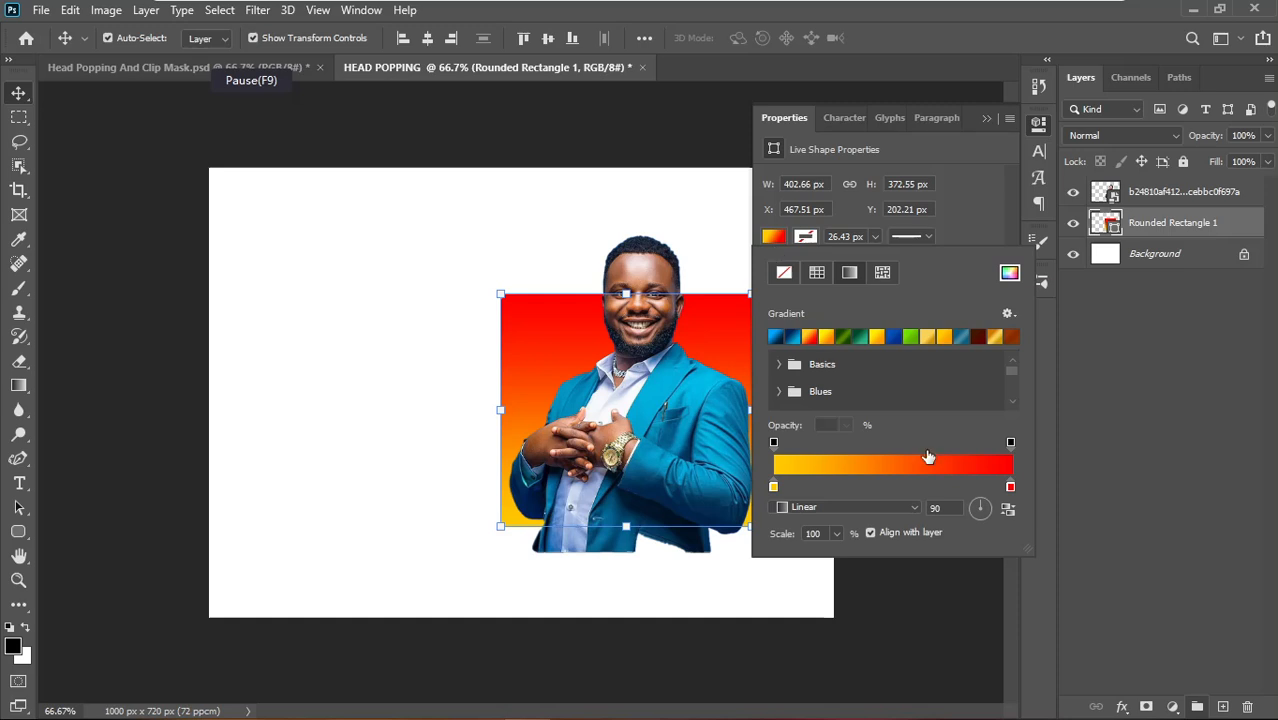
pyautogui.click(1008, 512)
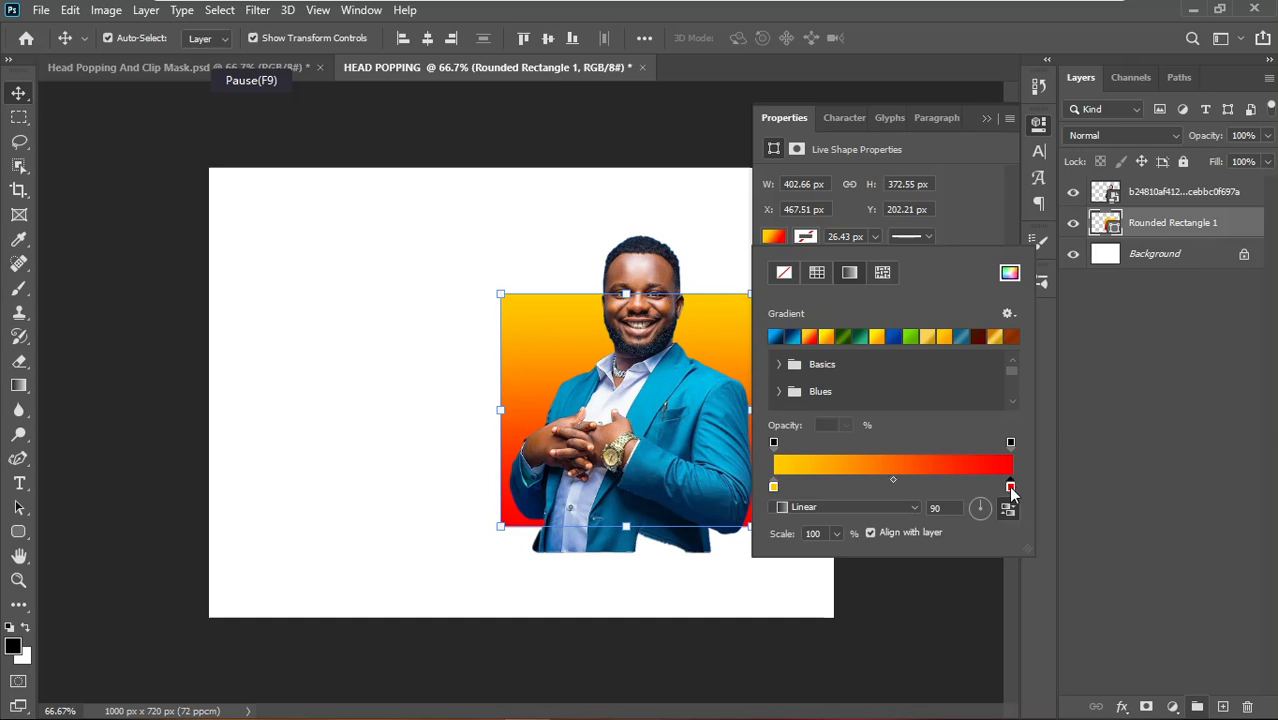
# - Change the gradient's red colour stop to orange-red ff4800 and close the rectangle's shape properties
pyautogui.doubleClick(1010, 487)
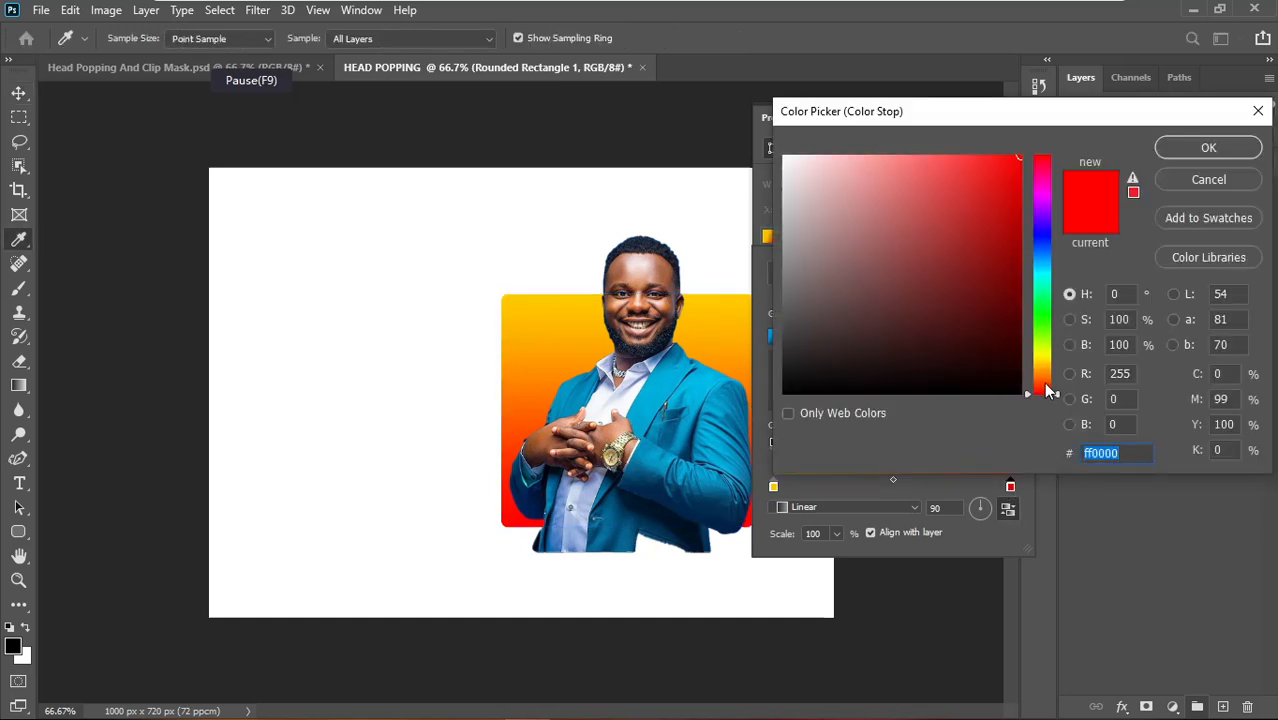
pyautogui.click(1046, 384)
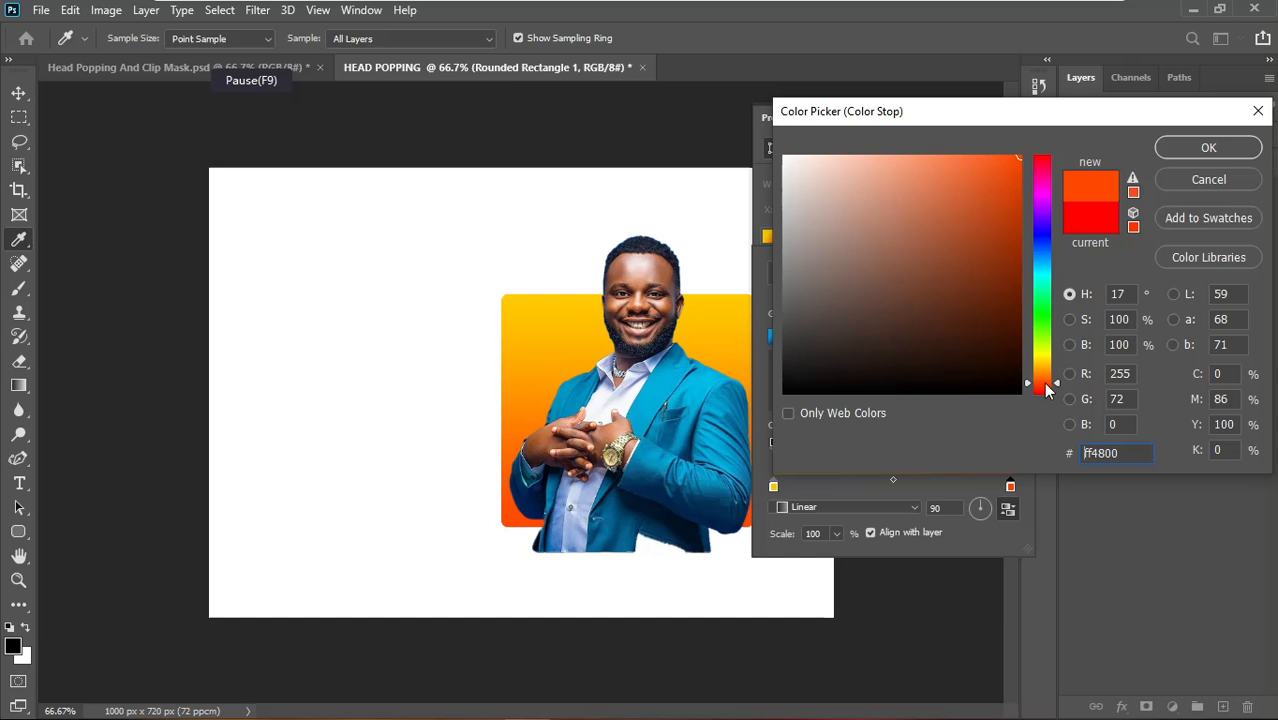
pyautogui.click(1208, 150)
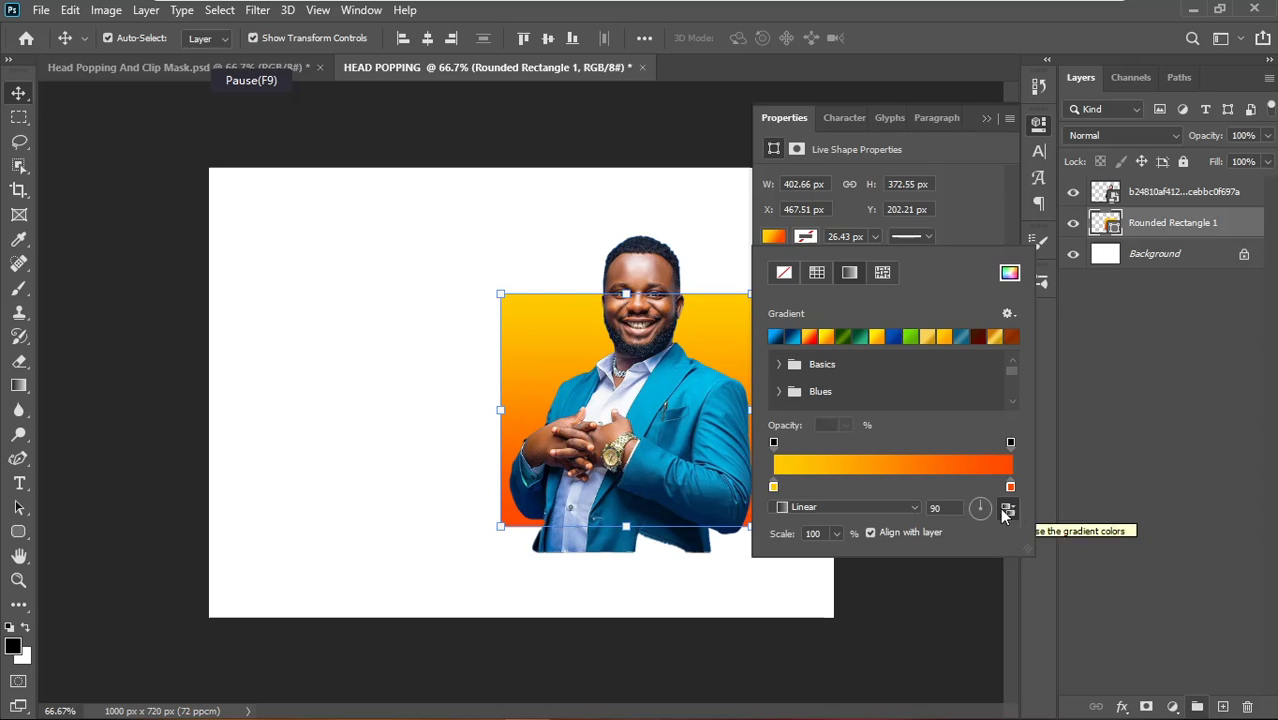
pyautogui.click(986, 118)
pyautogui.click(936, 350)
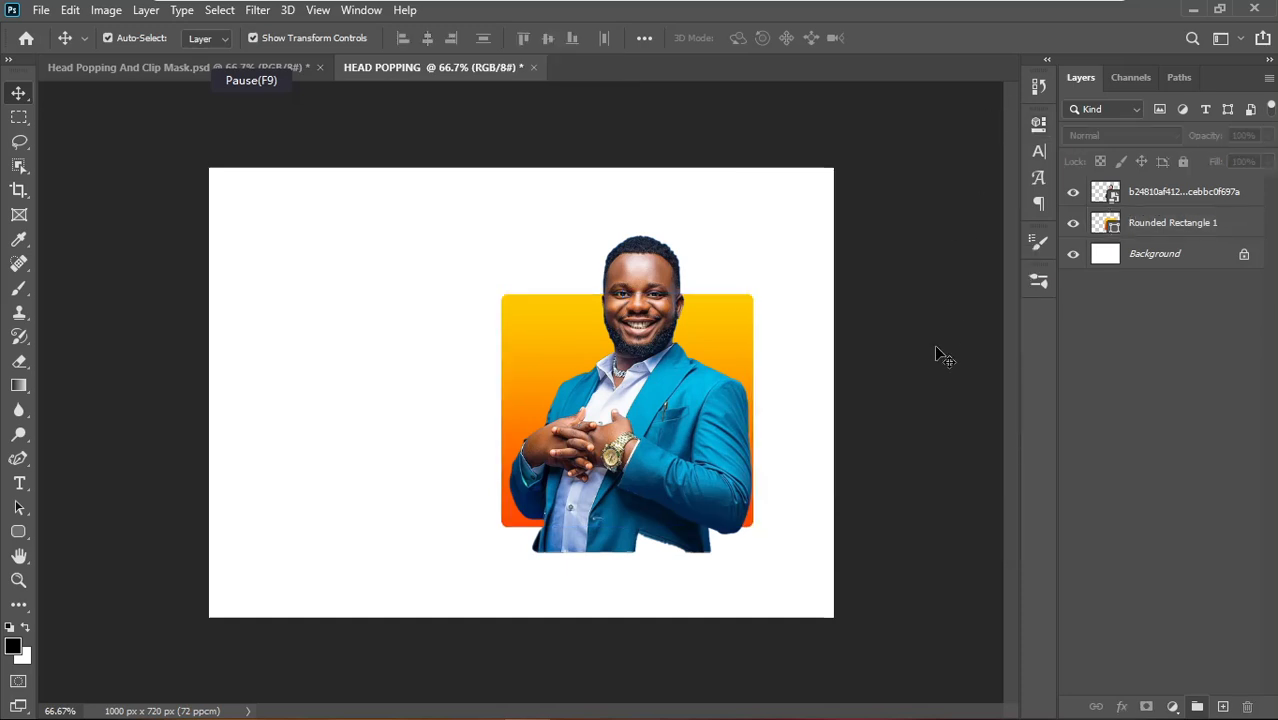
# - Nudge the portrait a few pixels to the left so that it sits centred over the gradient rectangle
pyautogui.click(740, 310)
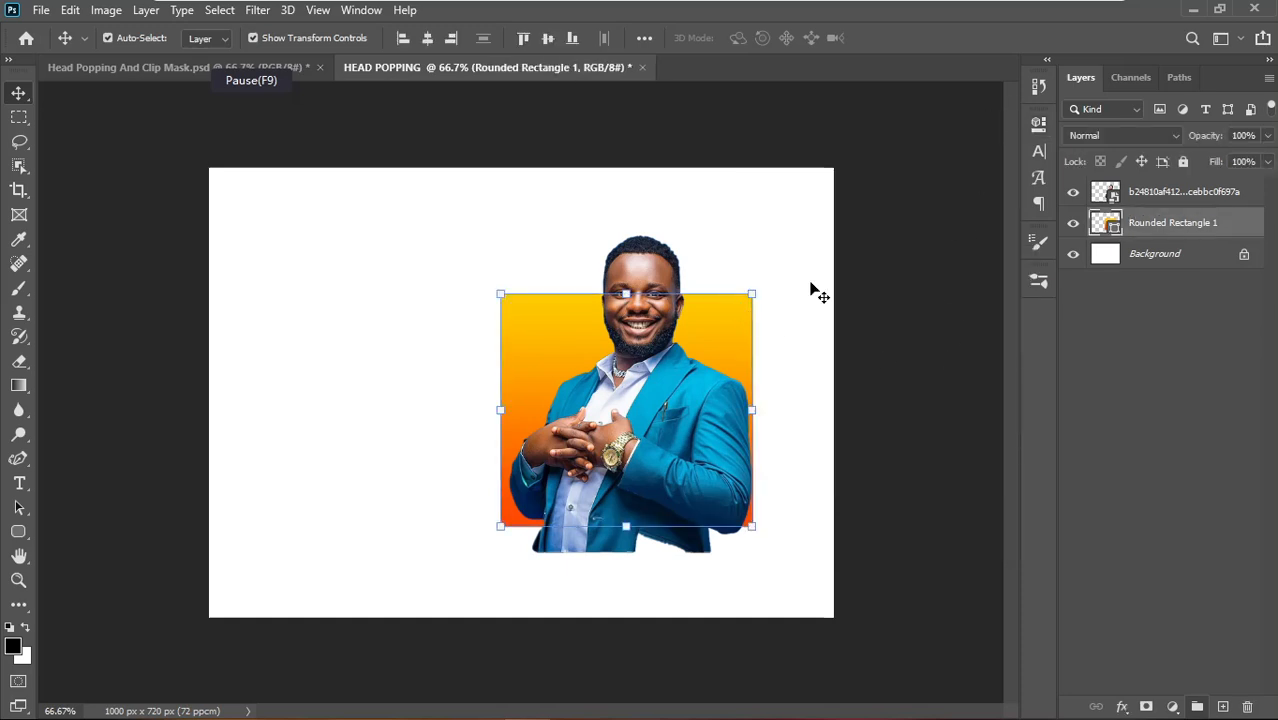
pyautogui.click(923, 274)
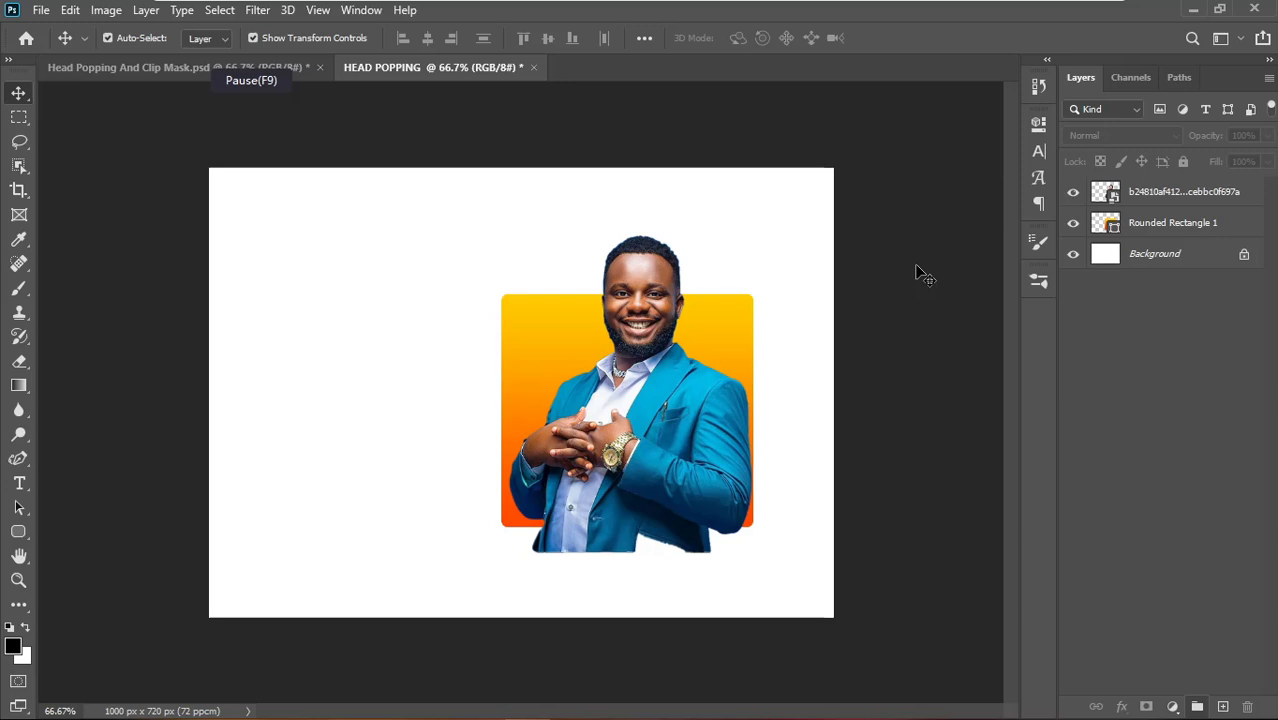
pyautogui.click(684, 421)
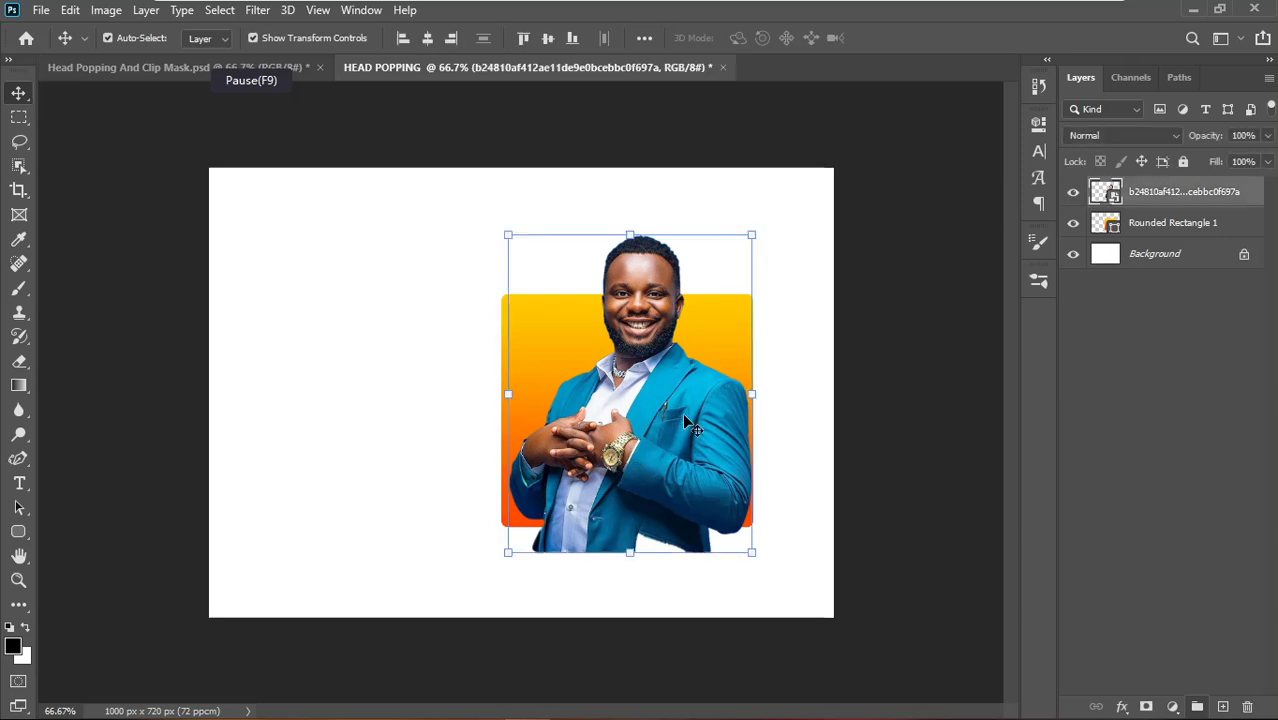
pyautogui.press('Left')
pyautogui.press('Left')
pyautogui.press('Left')
pyautogui.press('Left')
pyautogui.press('Left')
pyautogui.press('Left')
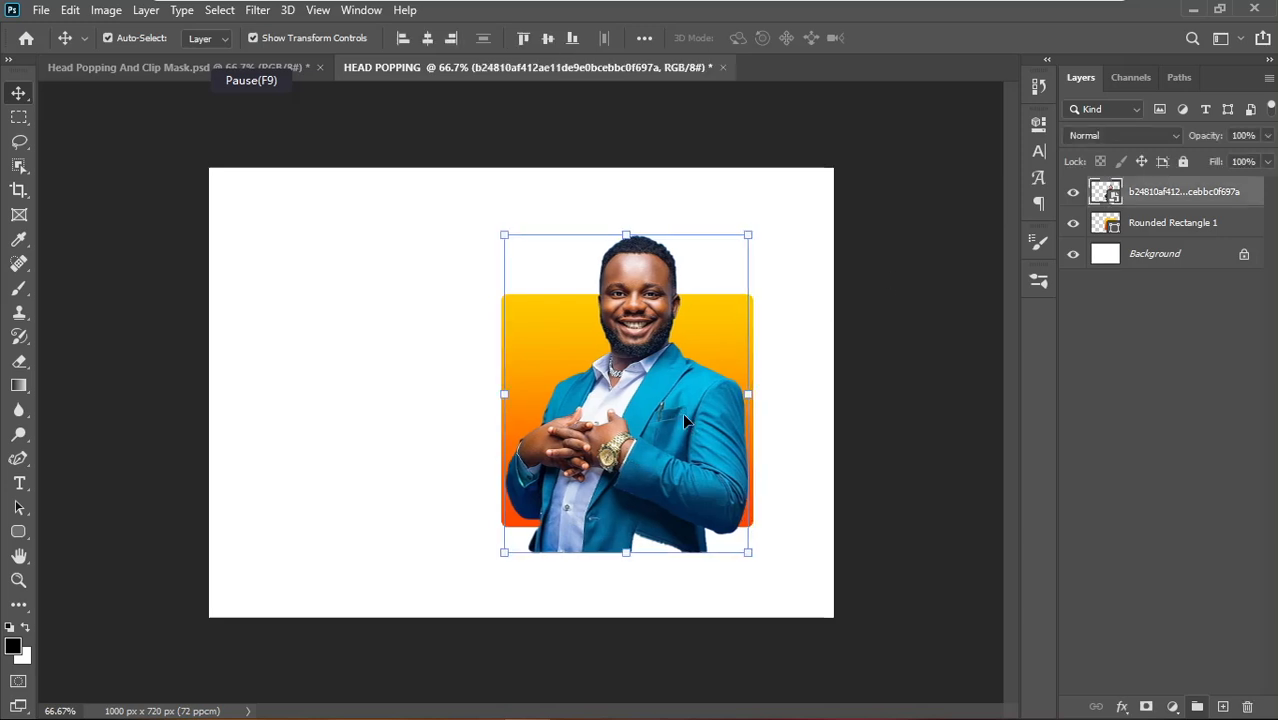
pyautogui.click(898, 413)
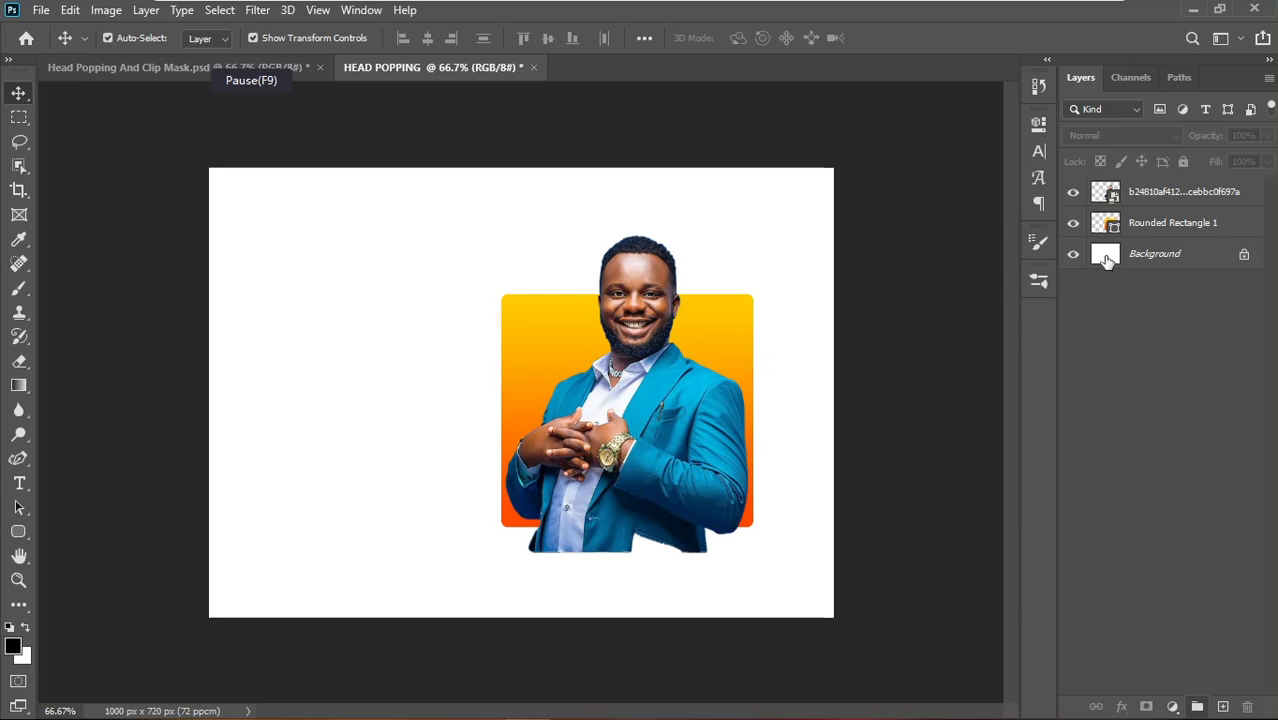
pyautogui.click(688, 452)
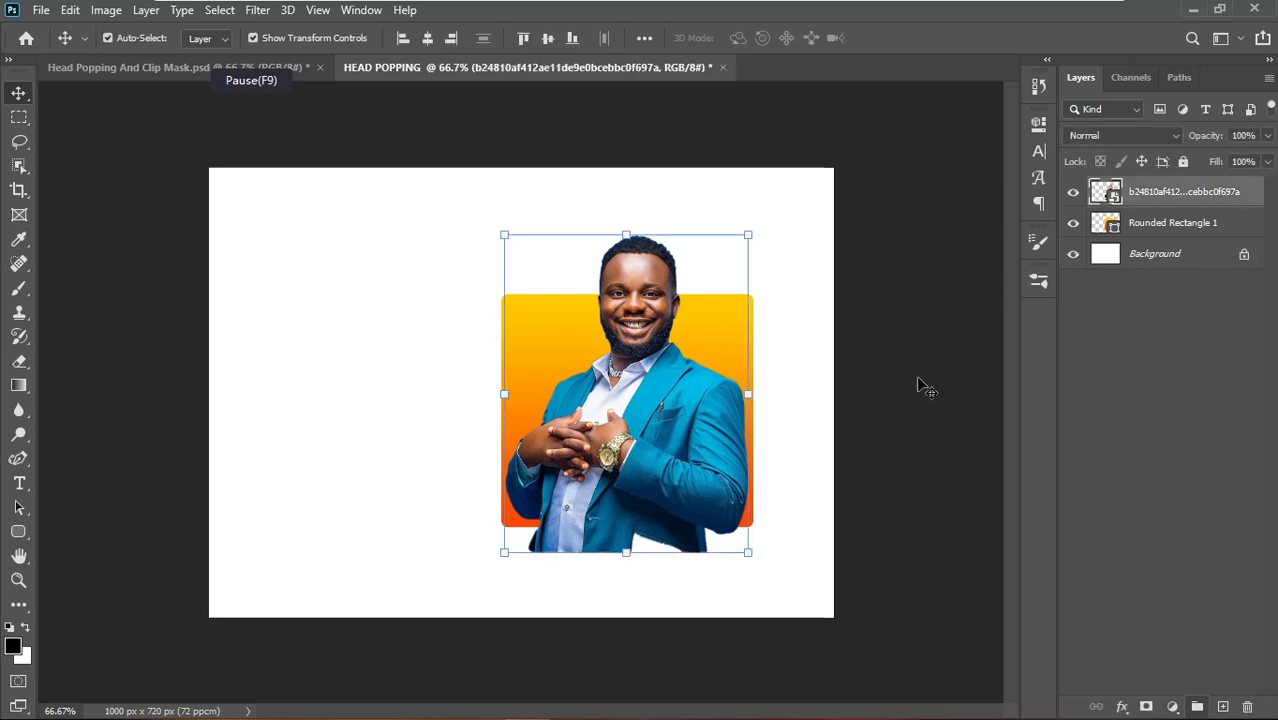
pyautogui.press('Right')
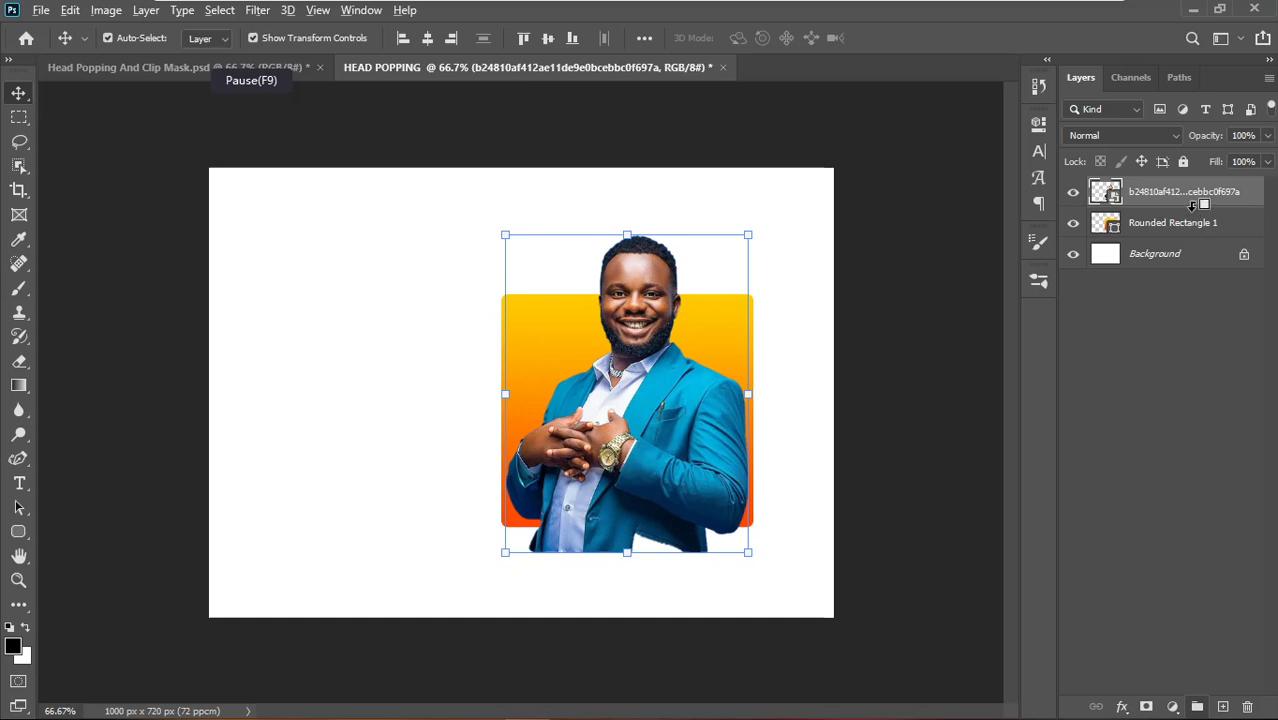
# - Try clipping the portrait to the rounded rectangle with a clipping mask, and release the mask again
pyautogui.keyDown('alt'); pyautogui.click(1192, 206); pyautogui.keyUp('alt')
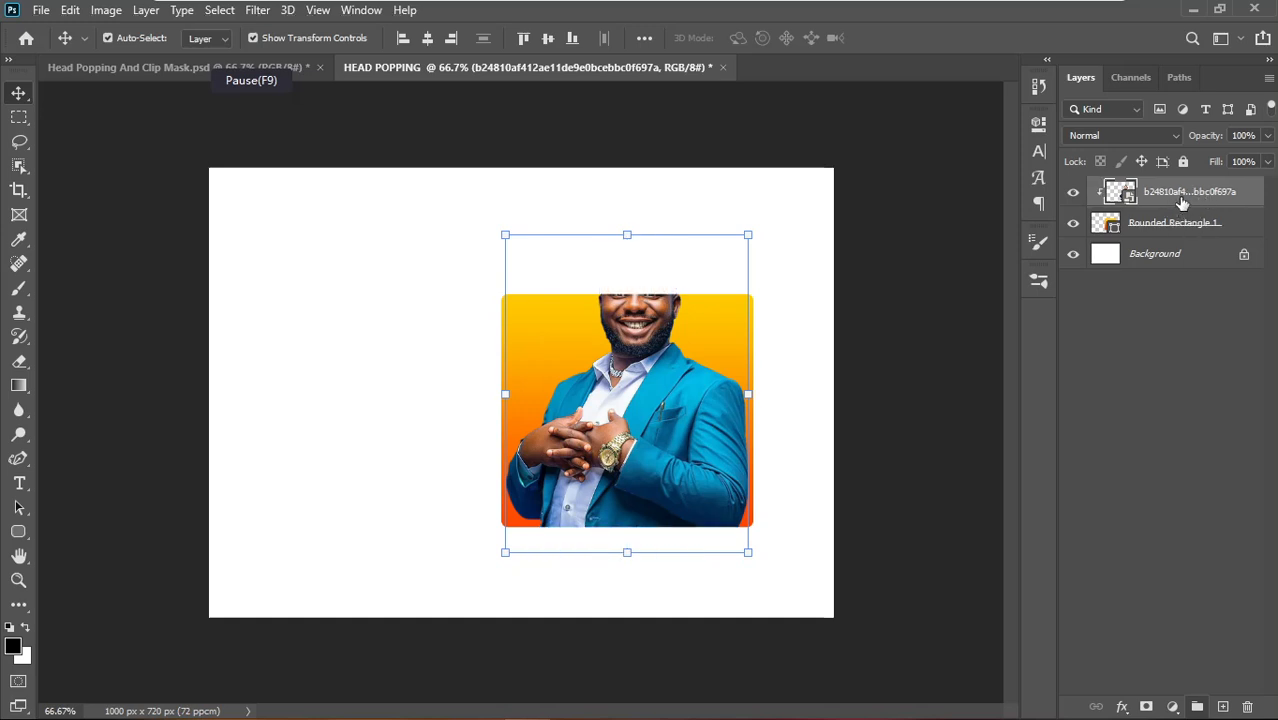
pyautogui.click(963, 220)
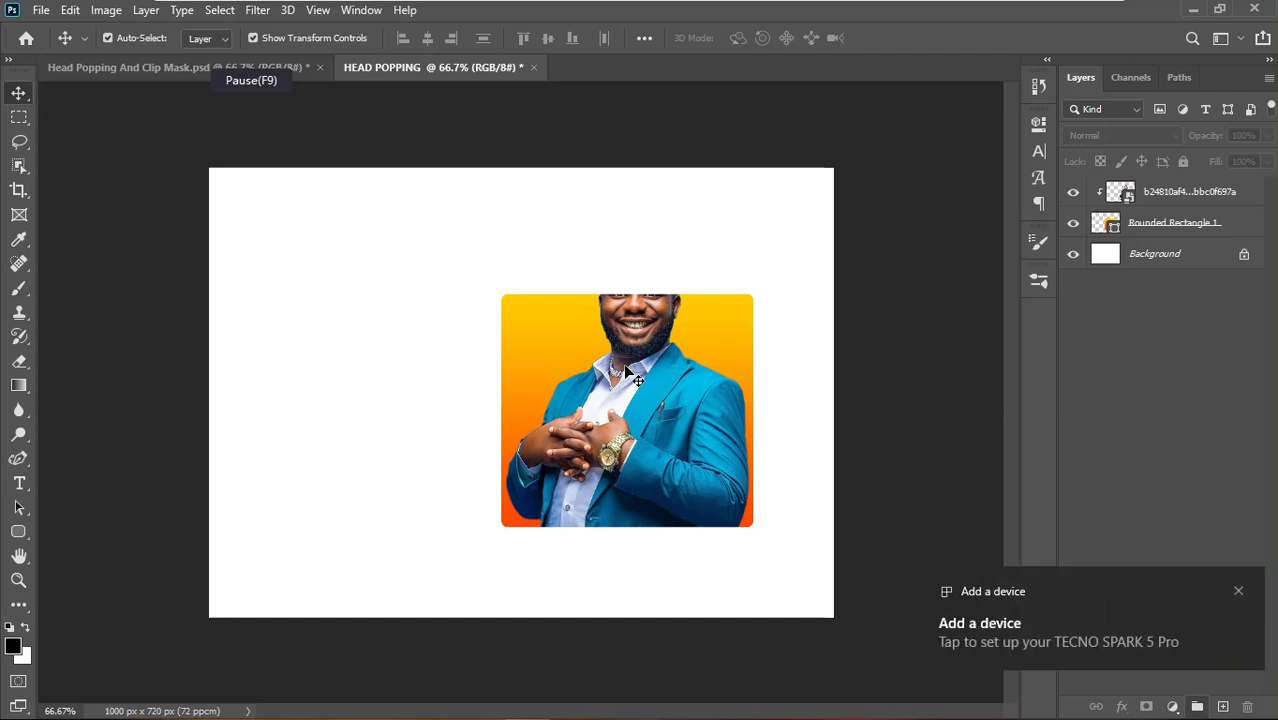
pyautogui.click(1238, 591)
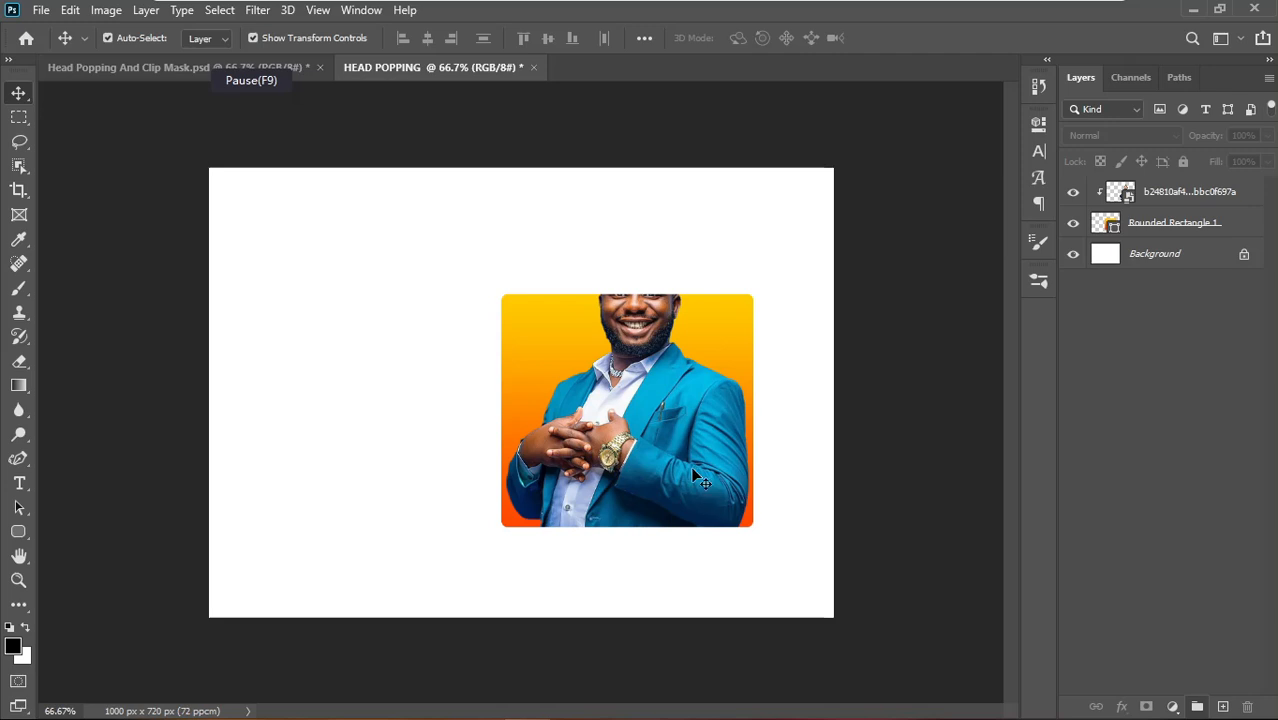
pyautogui.hotkey('ctrl', 'alt', 'g')
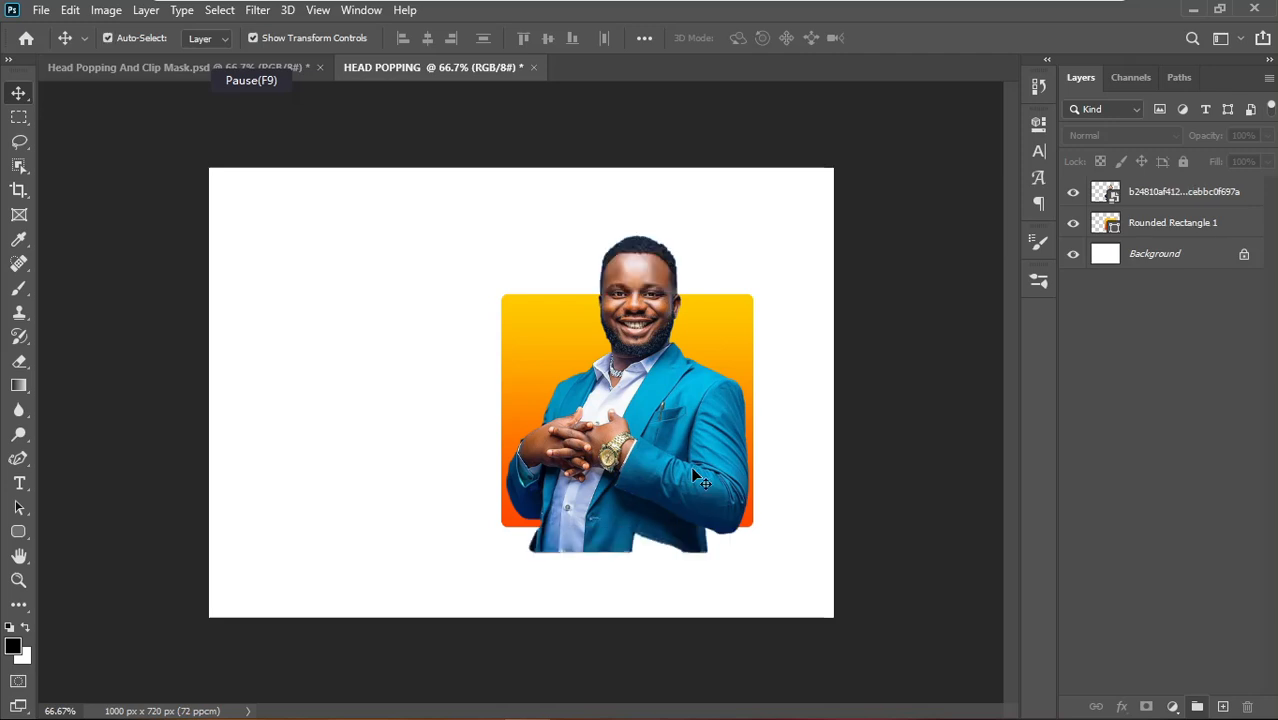
# - With the portrait layer active, load the rounded rectangle's outline as a selection and invert it
pyautogui.click(1147, 193)
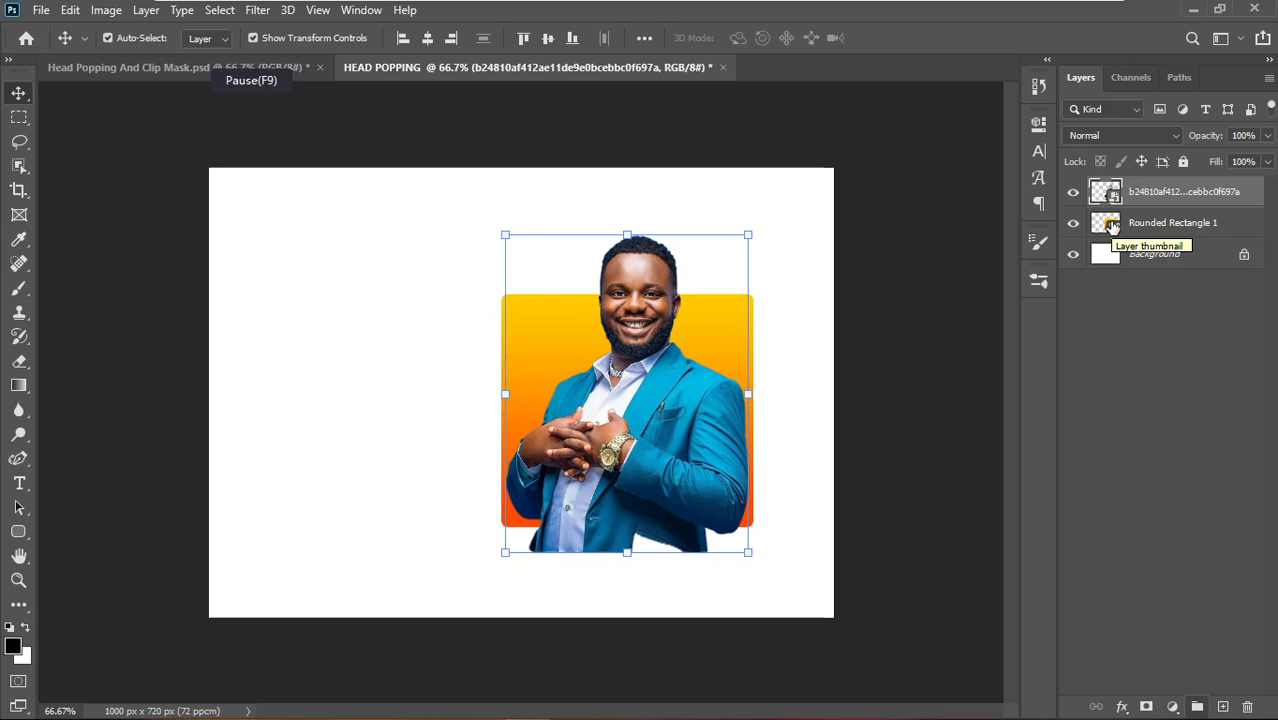
pyautogui.press('ctrl')
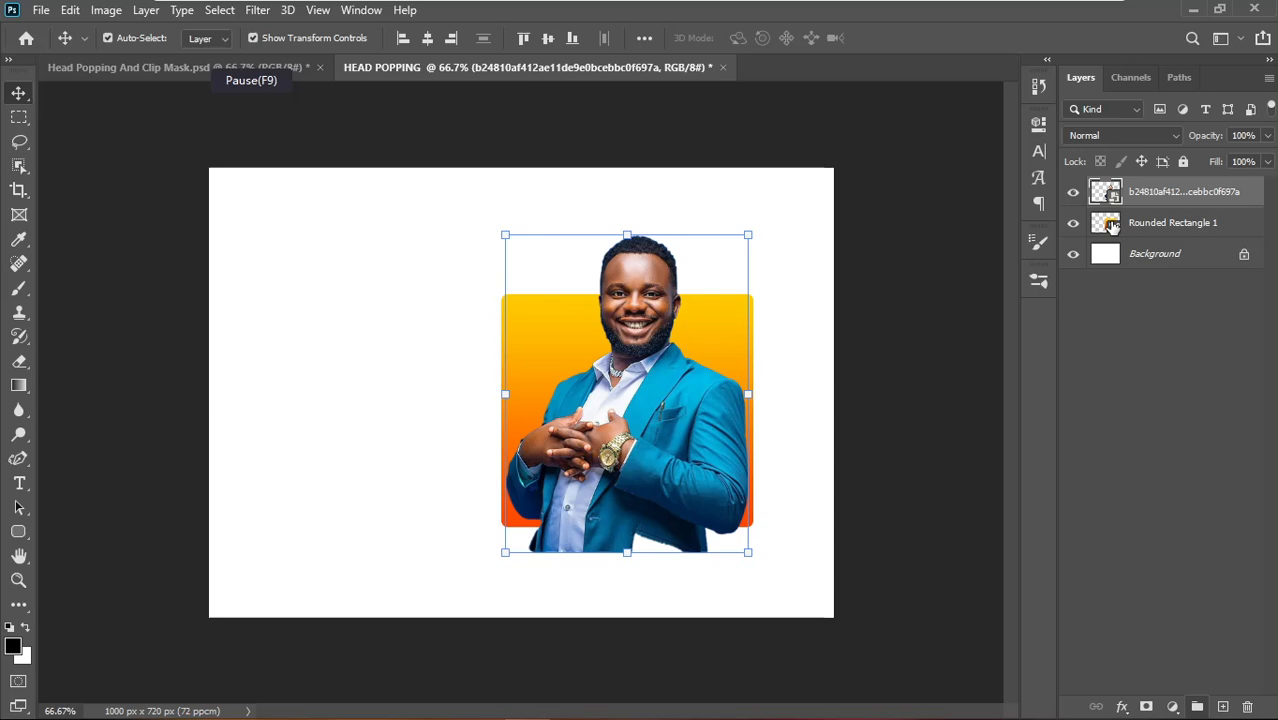
pyautogui.press('ctrl')
pyautogui.keyDown('ctrl'); pyautogui.click(1113, 228); pyautogui.keyUp('ctrl')
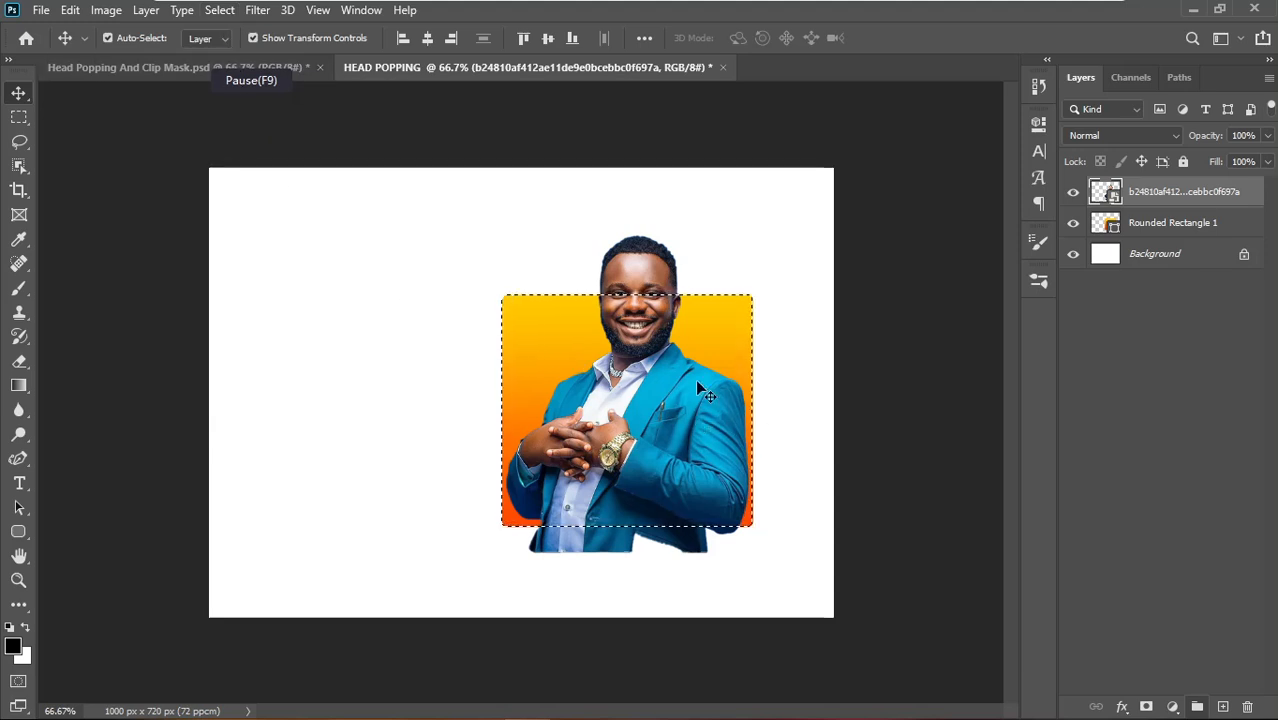
pyautogui.click(220, 12)
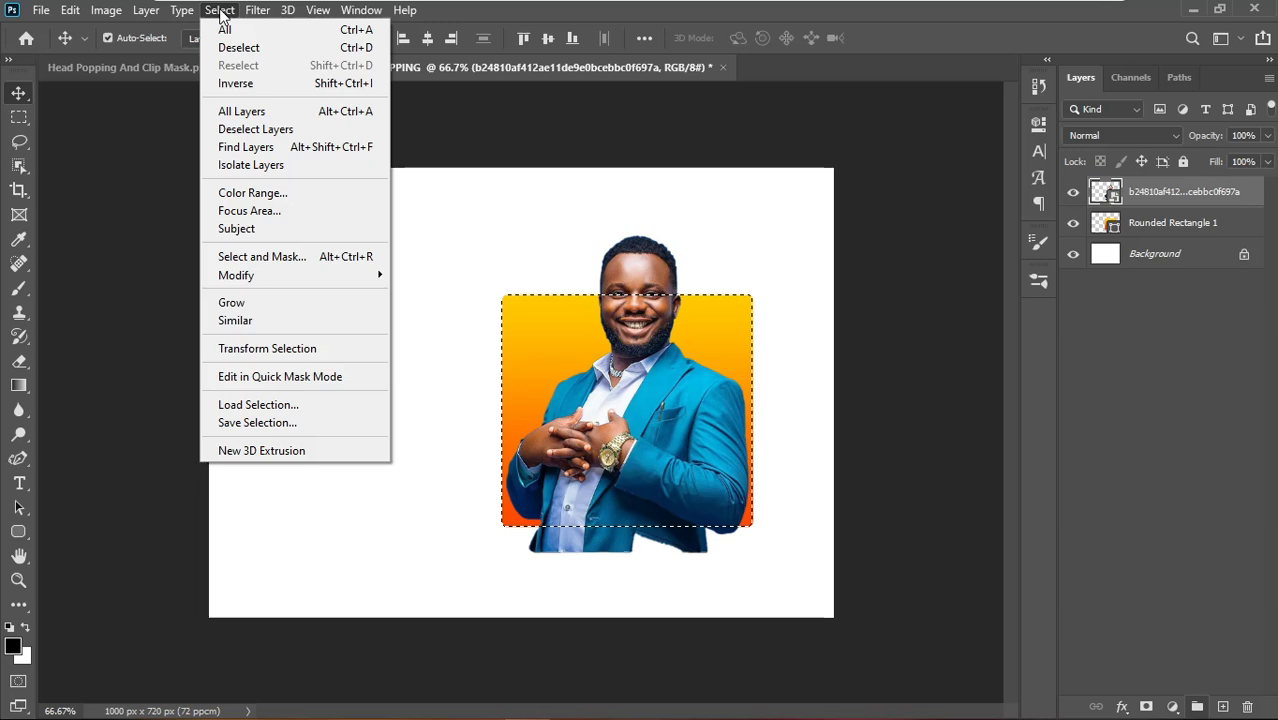
pyautogui.click(240, 86)
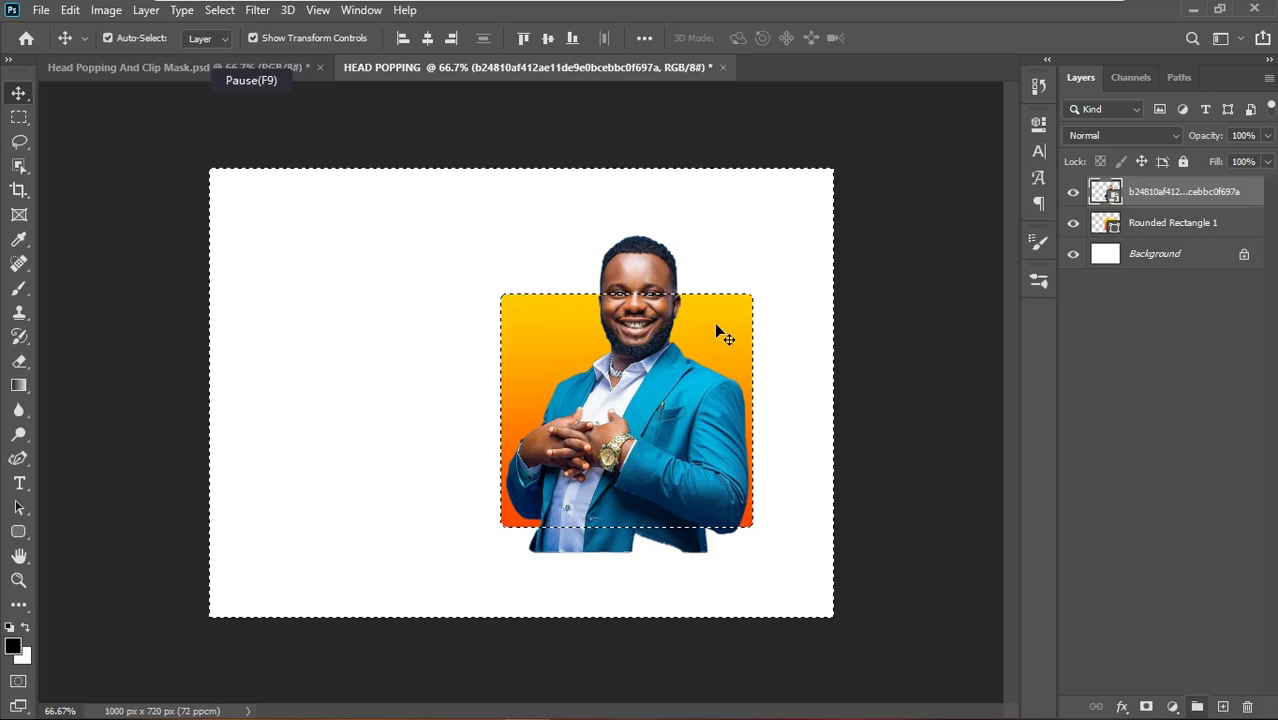
# - Switch to the Eraser tool, discard the inverted selection and return to the Move tool with no layer selected
pyautogui.click(19, 363)
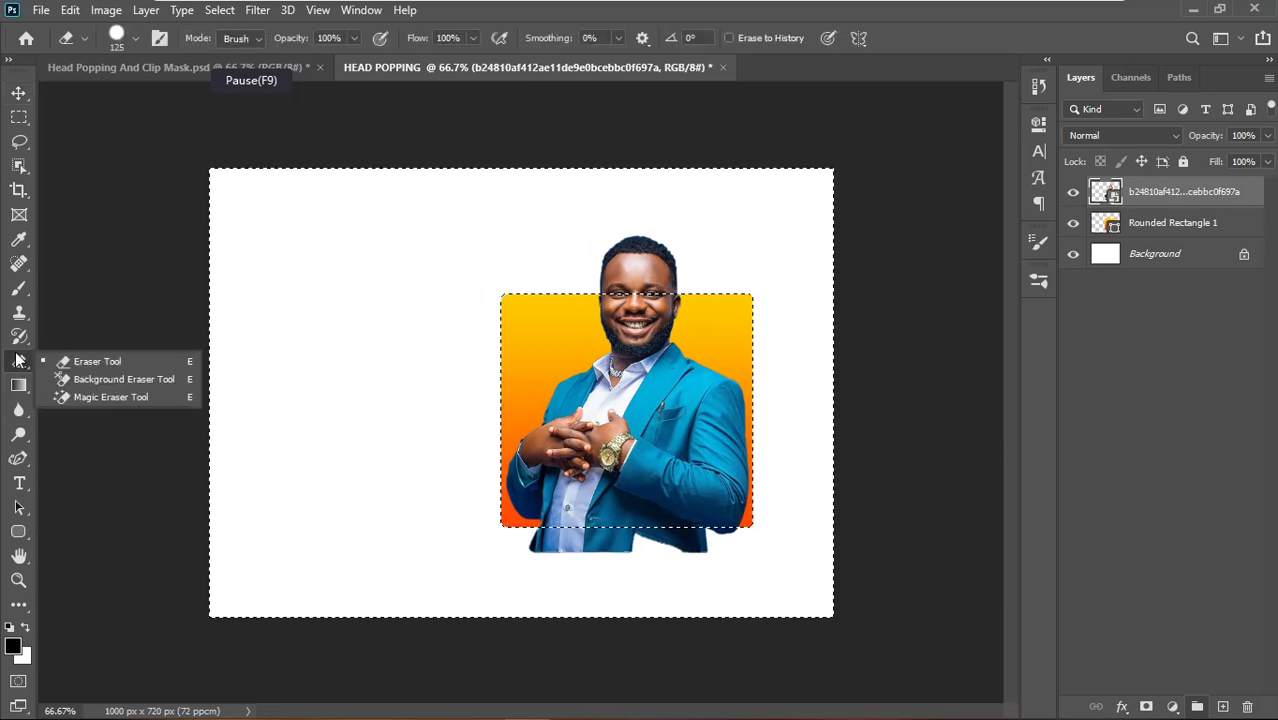
pyautogui.click(108, 361)
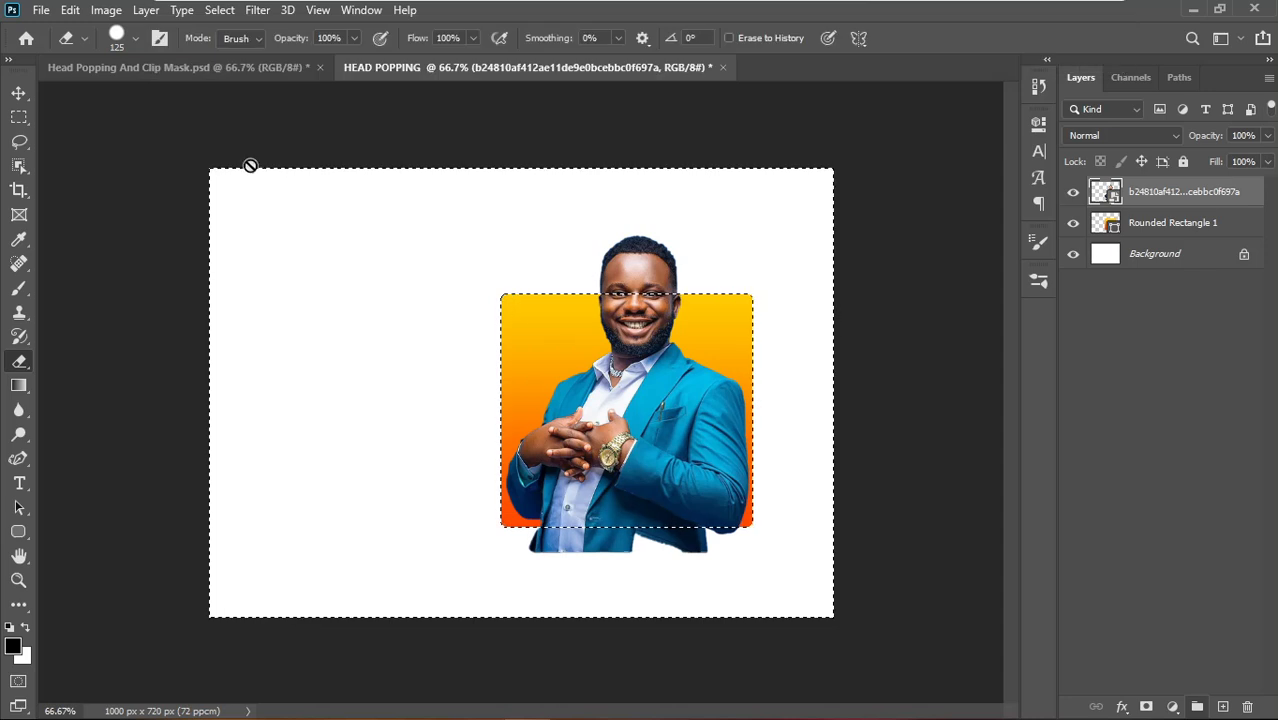
pyautogui.click(218, 12)
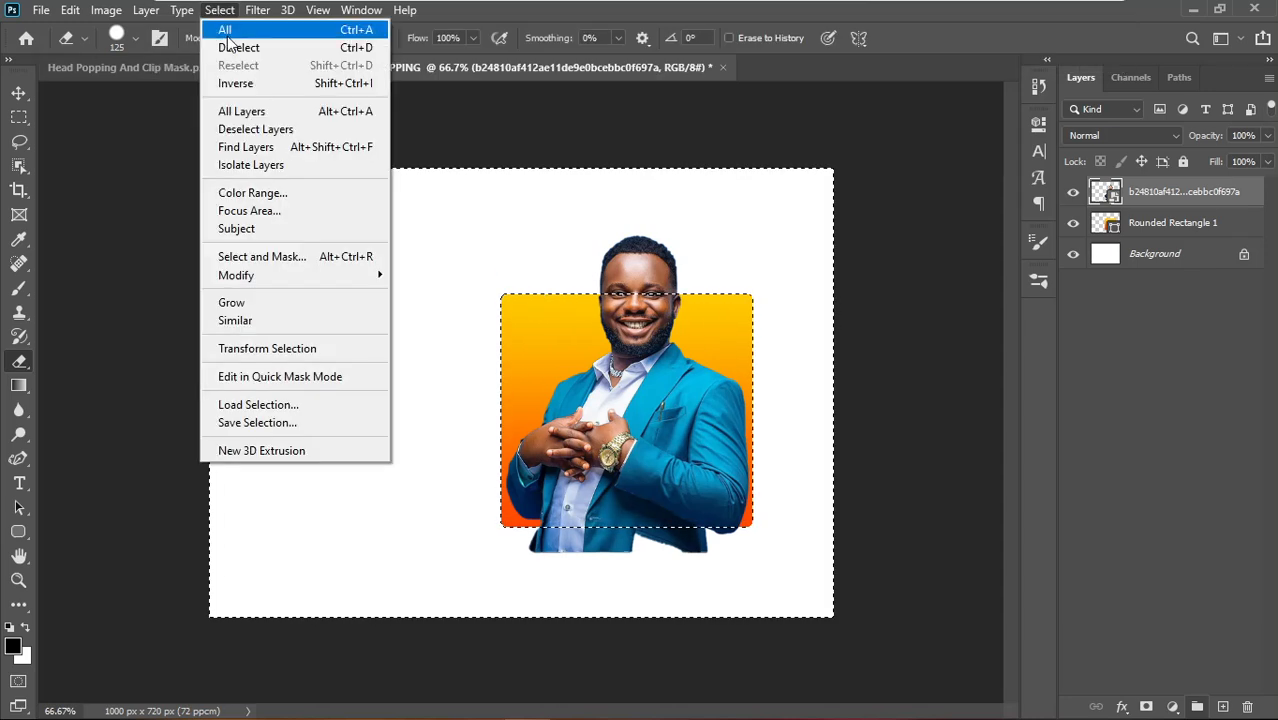
pyautogui.click(237, 47)
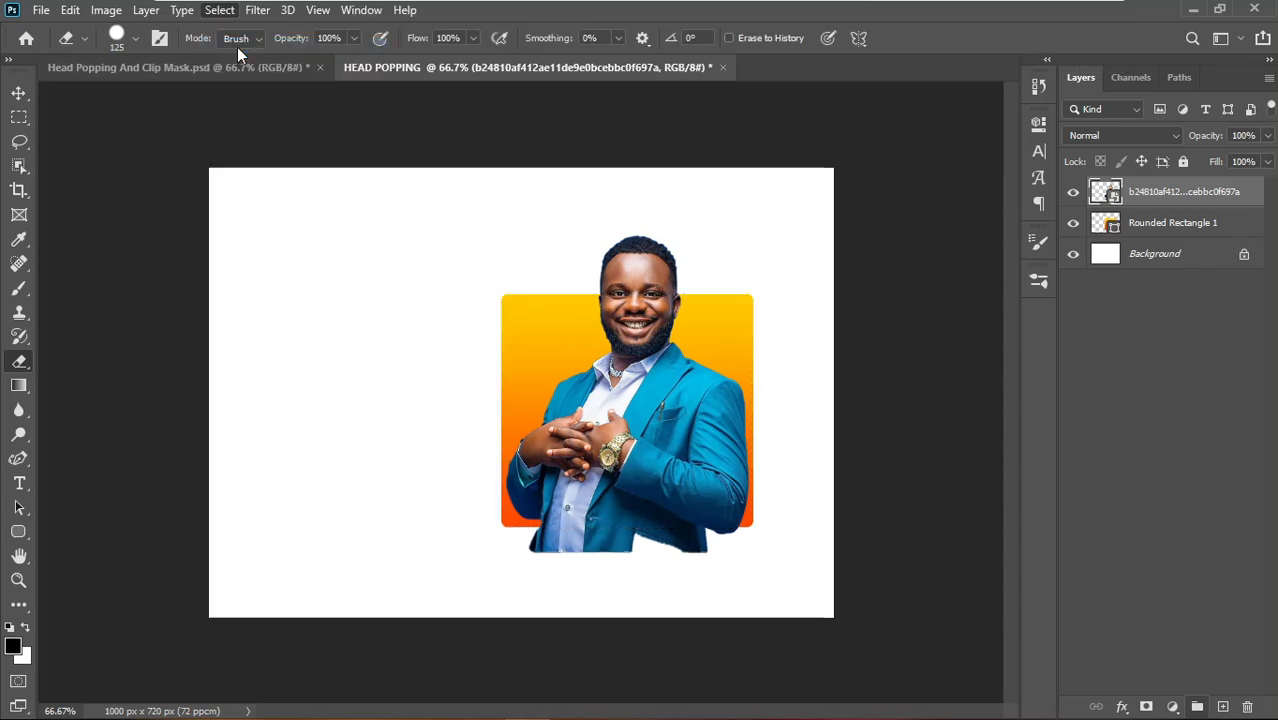
pyautogui.click(18, 94)
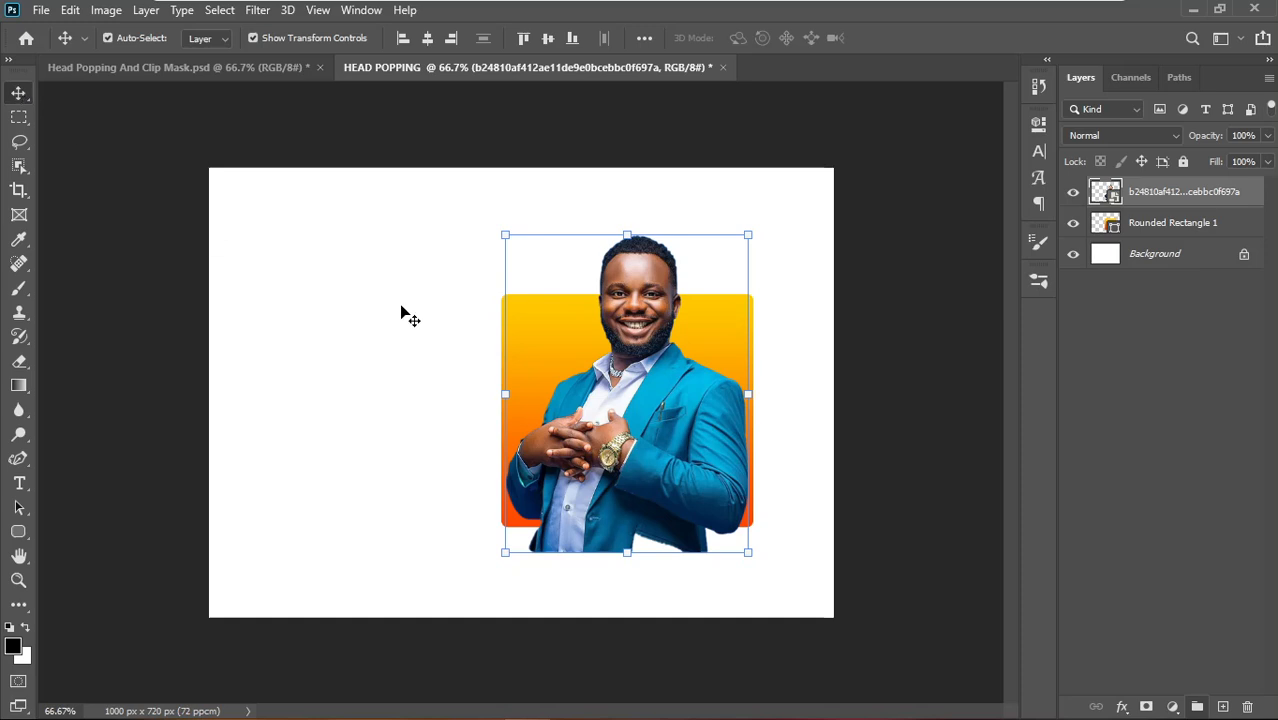
pyautogui.click(908, 372)
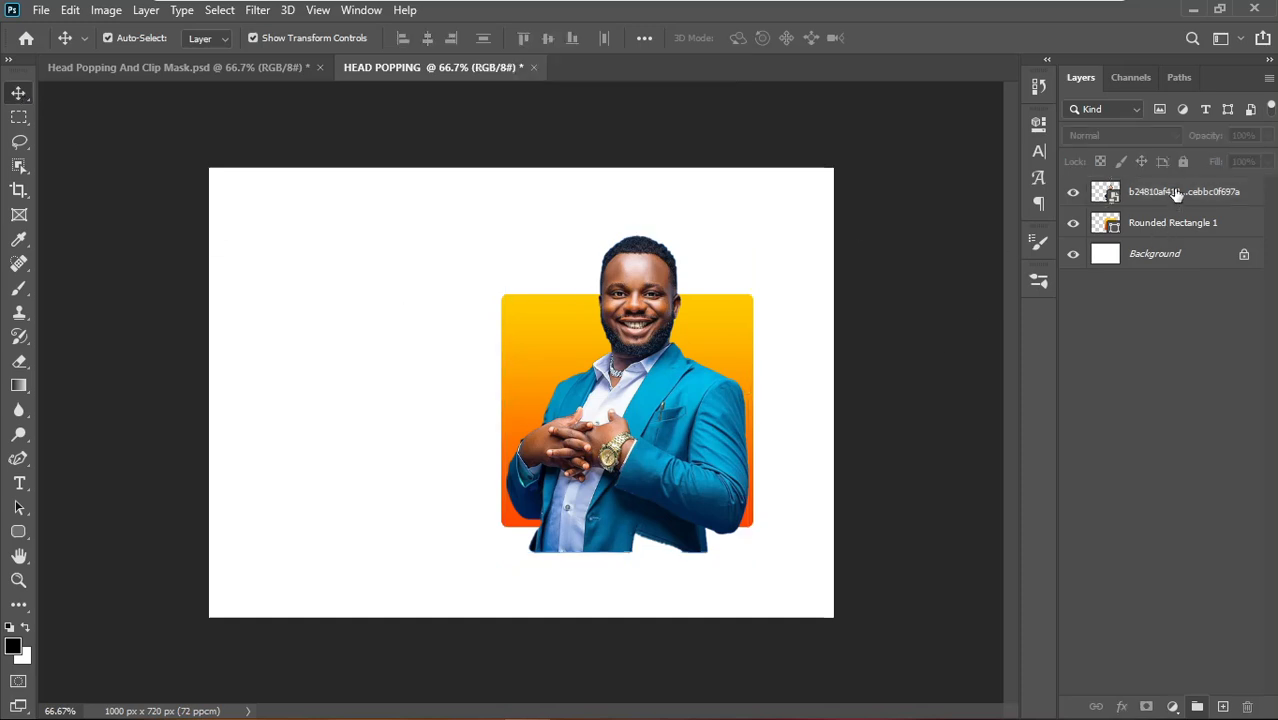
# - Add a layer mask to the portrait layer
pyautogui.click(1176, 193)
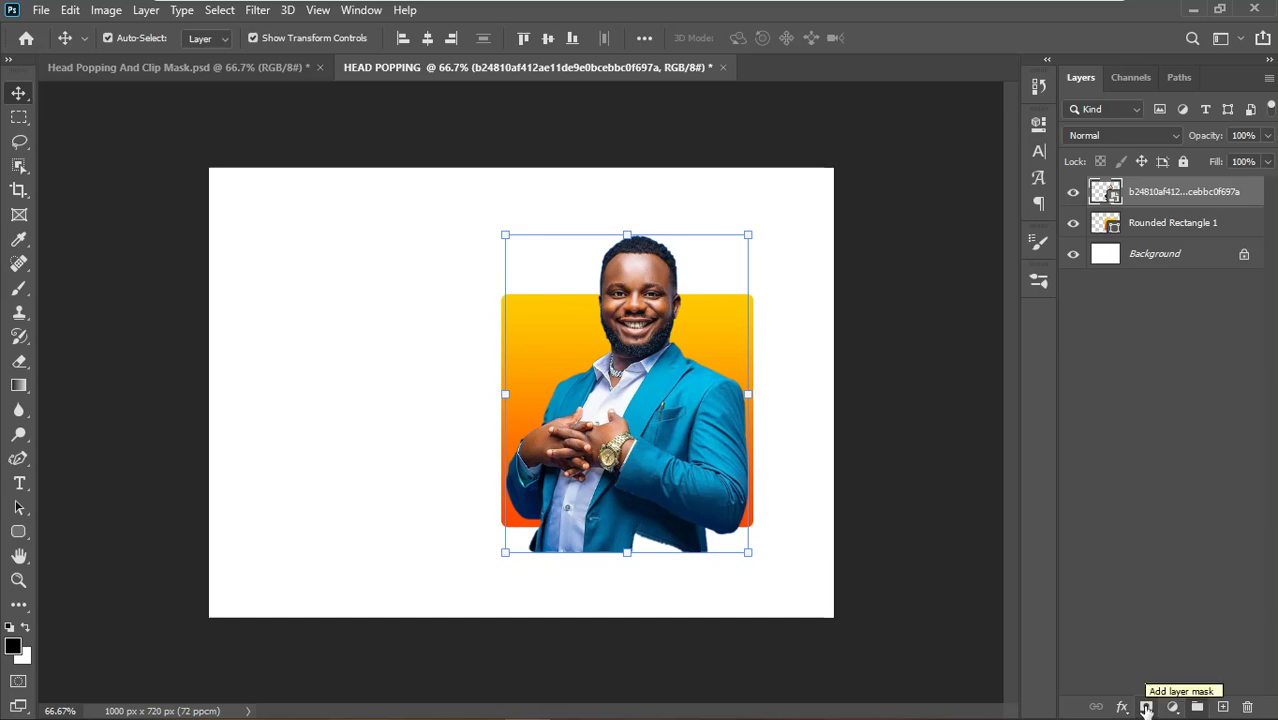
pyautogui.click(1146, 706)
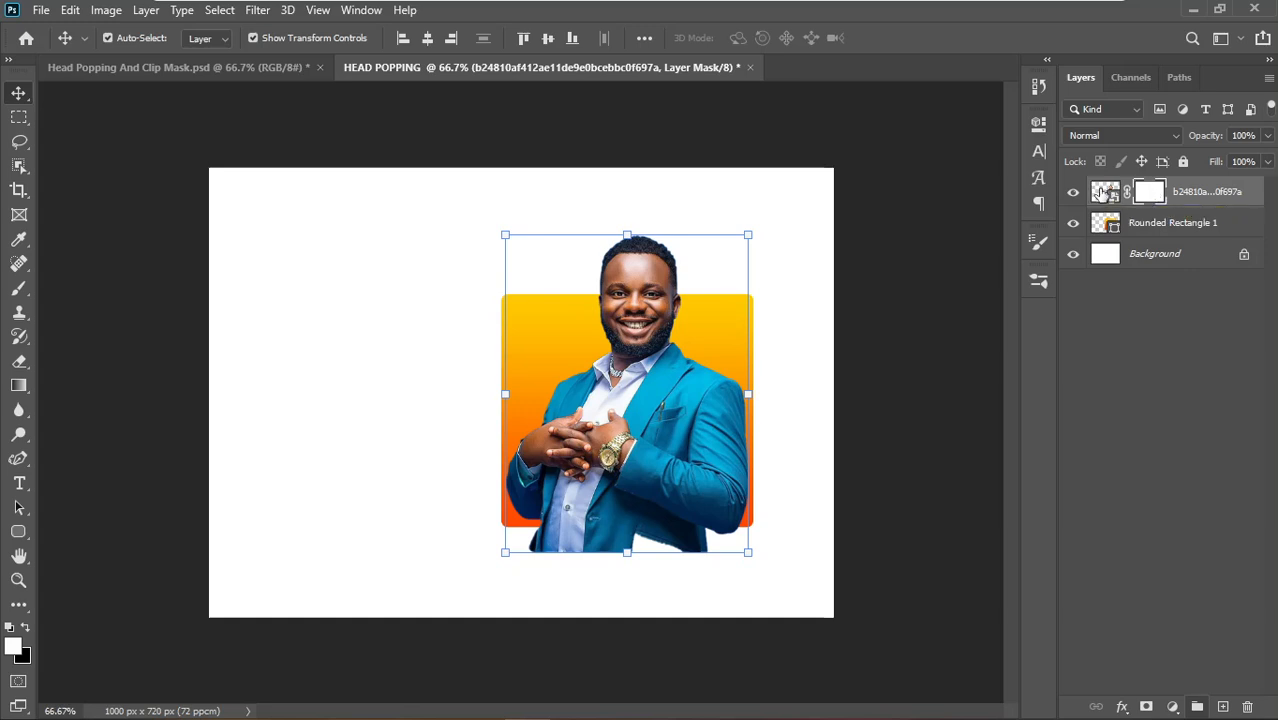
# - Target the portrait's layer mask, load the rounded rectangle's outline as a selection and invert it
pyautogui.click(1101, 192)
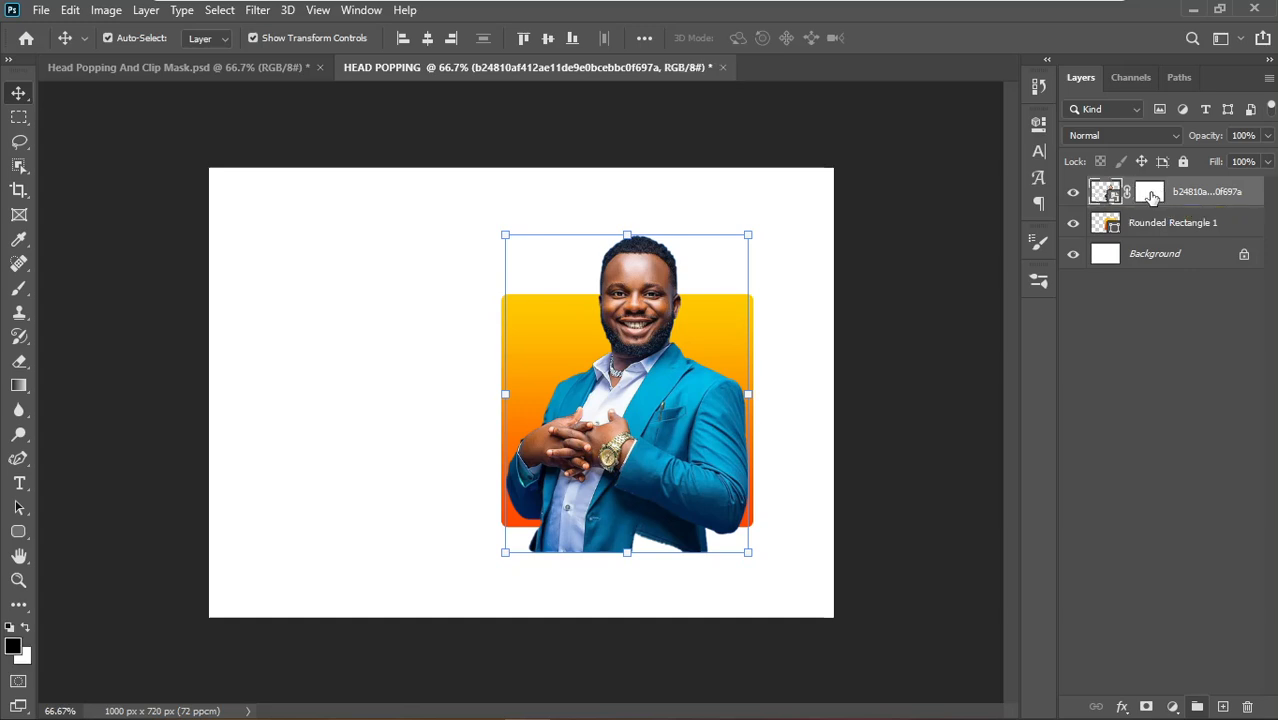
pyautogui.click(1150, 193)
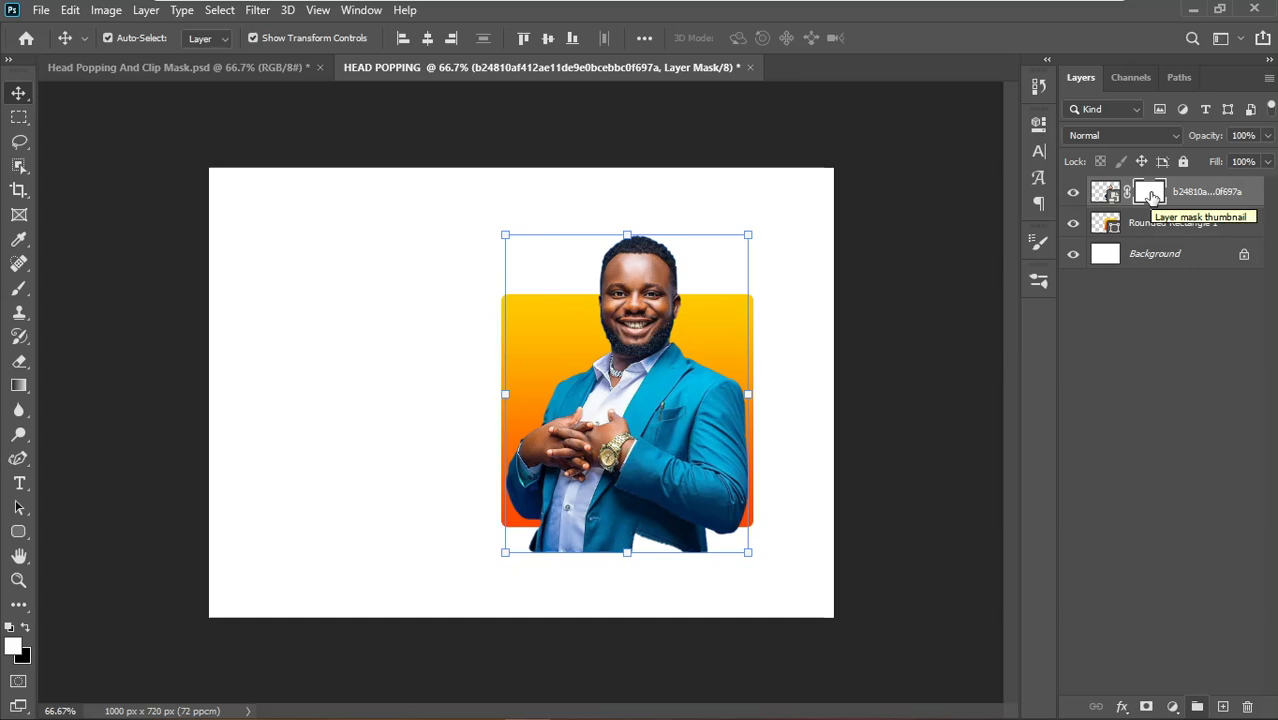
pyautogui.keyDown('ctrl'); pyautogui.click(1112, 226); pyautogui.keyUp('ctrl')
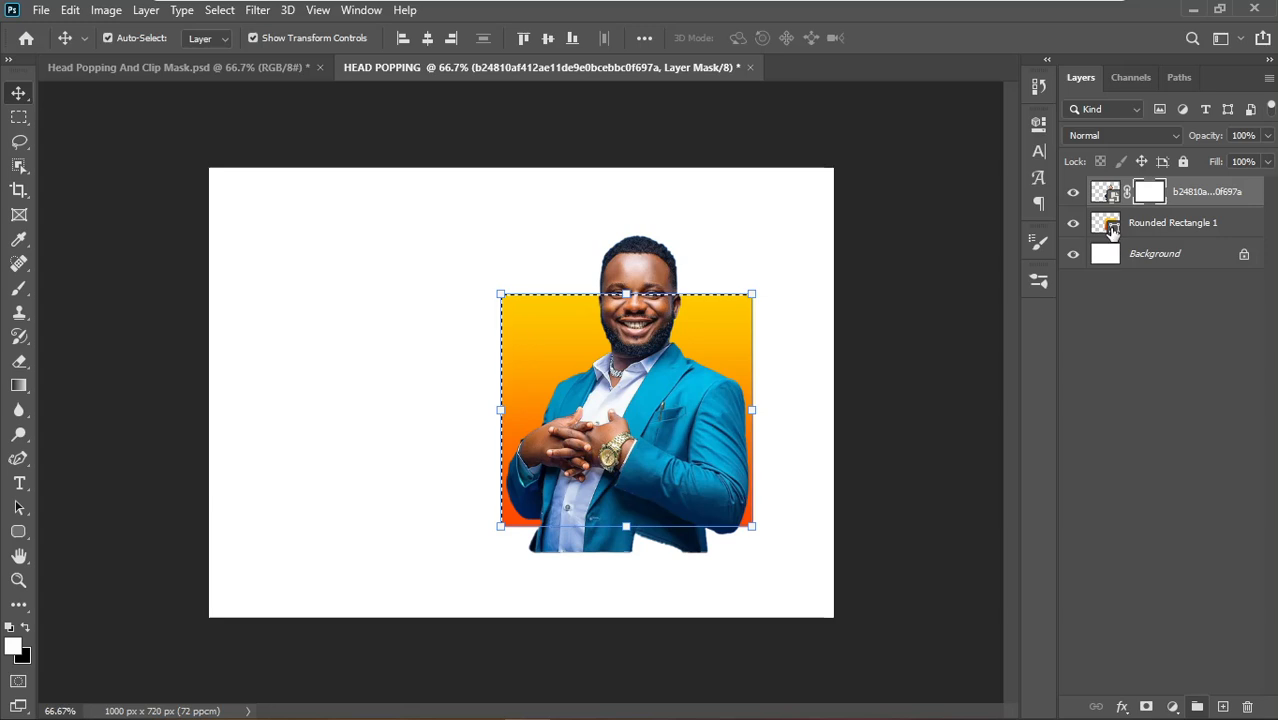
pyautogui.click(219, 10)
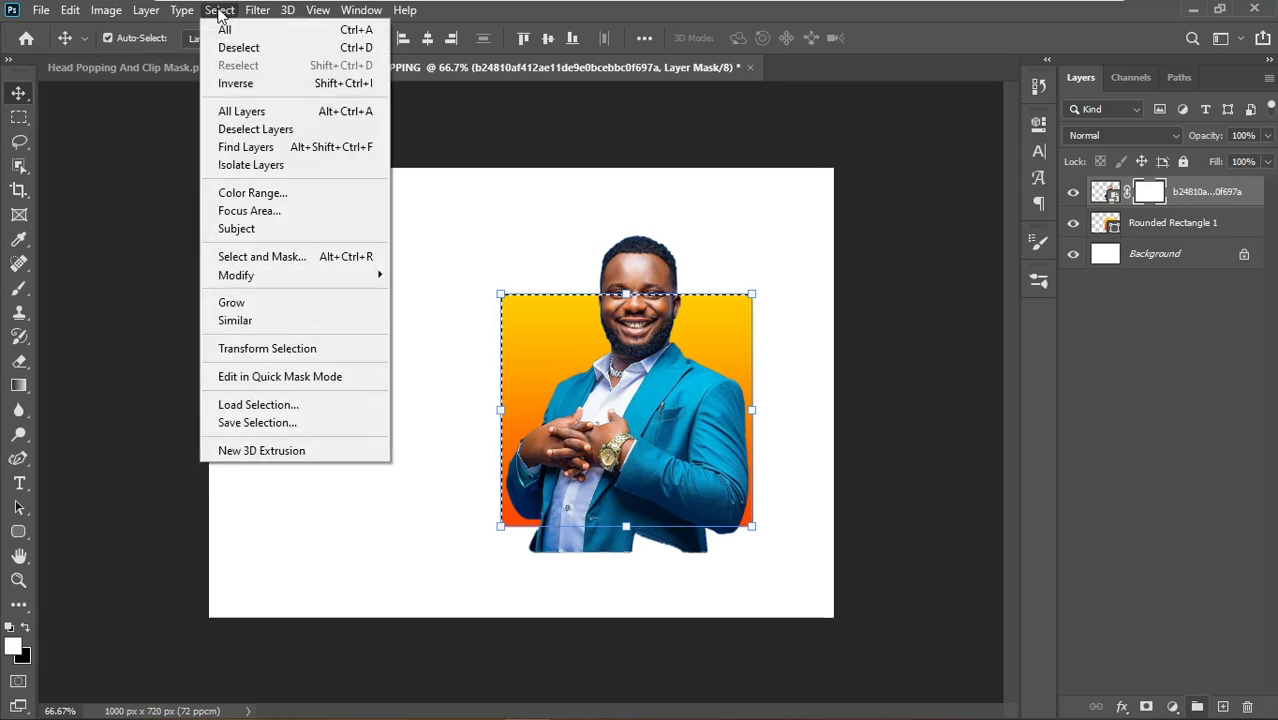
pyautogui.click(247, 85)
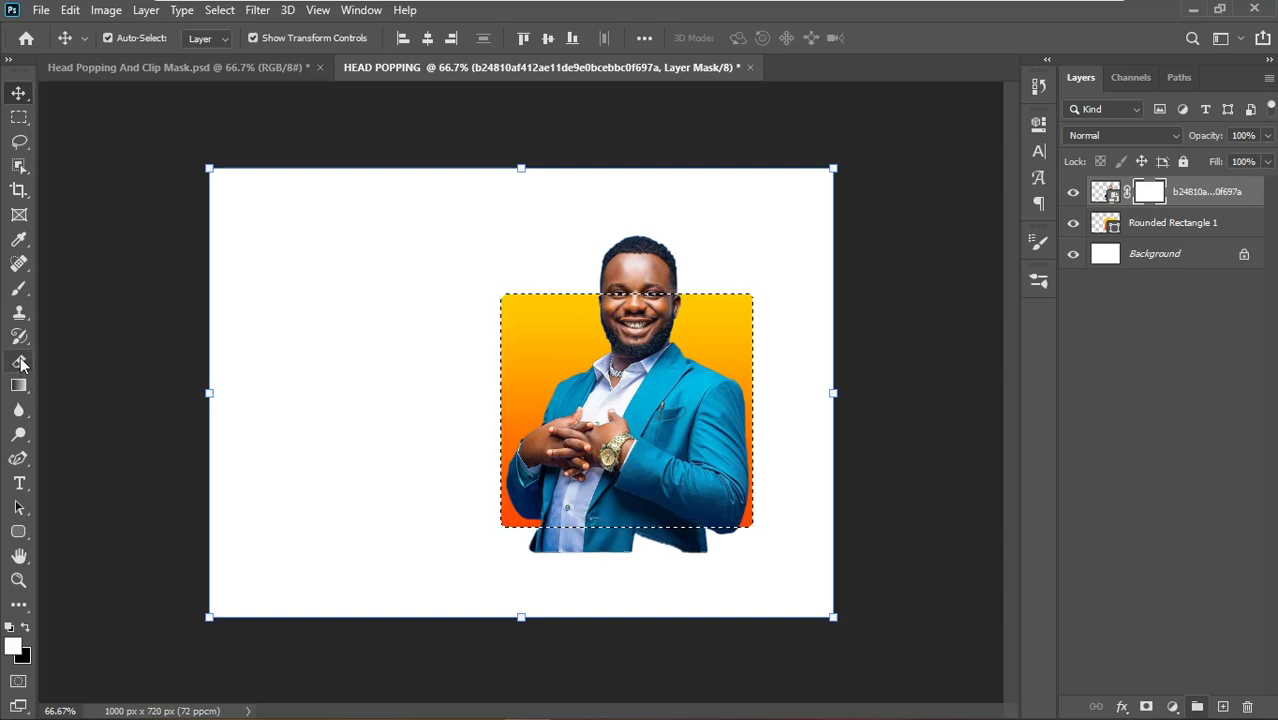
# - With a 369 px Hard Round eraser, mask out the portrait below and beside the rectangle, undoing the stroke that also hides the head
pyautogui.click(19, 362)
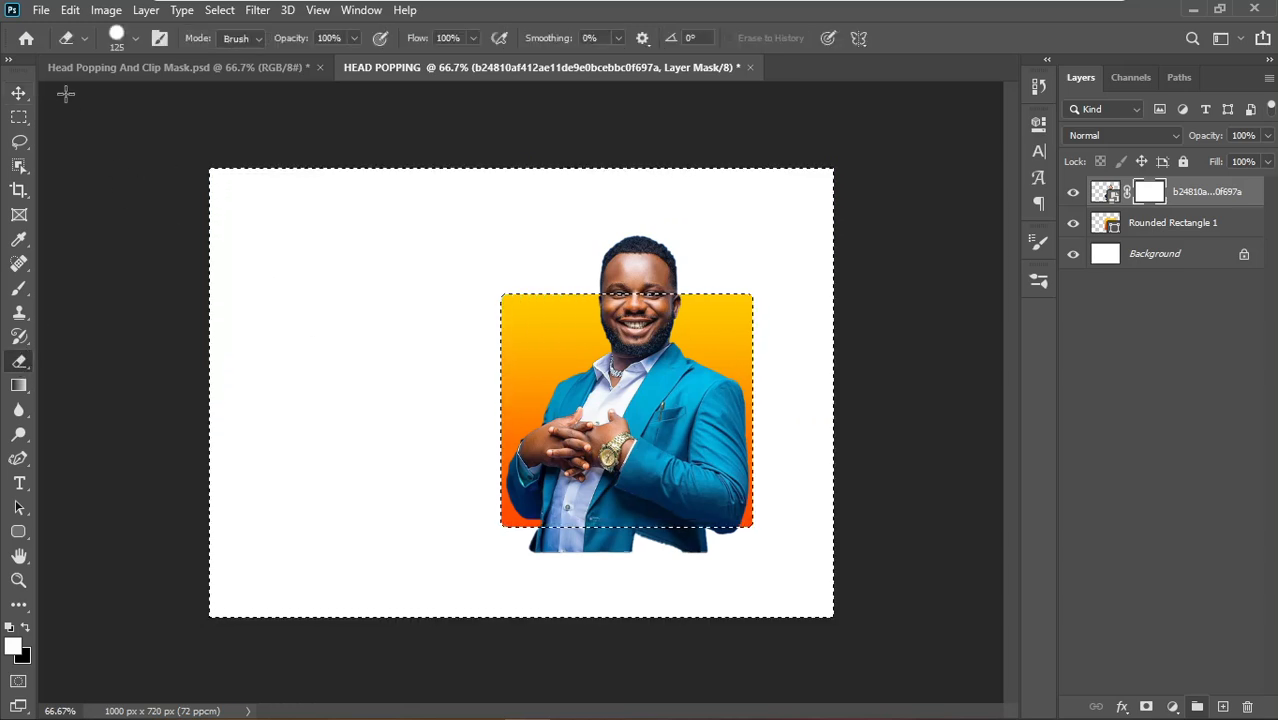
pyautogui.click(136, 40)
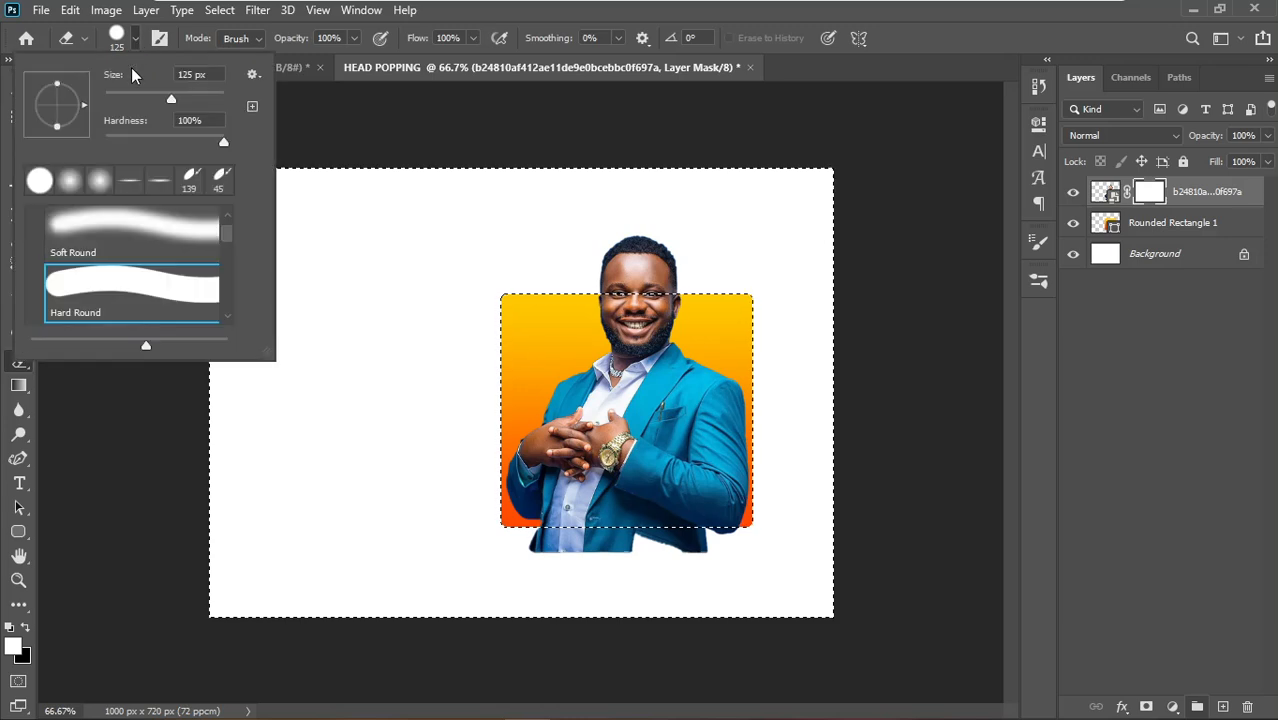
pyautogui.moveTo(172, 95); pyautogui.dragTo(200, 99)
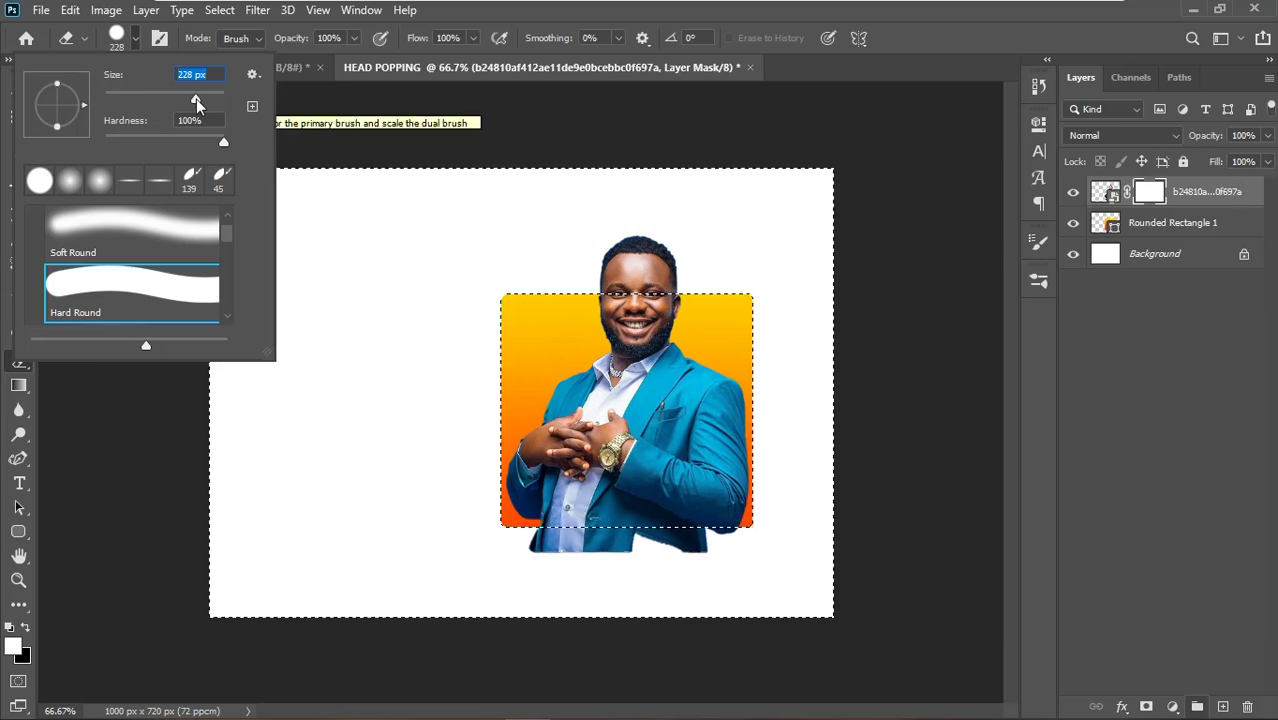
pyautogui.moveTo(196, 99); pyautogui.dragTo(205, 107)
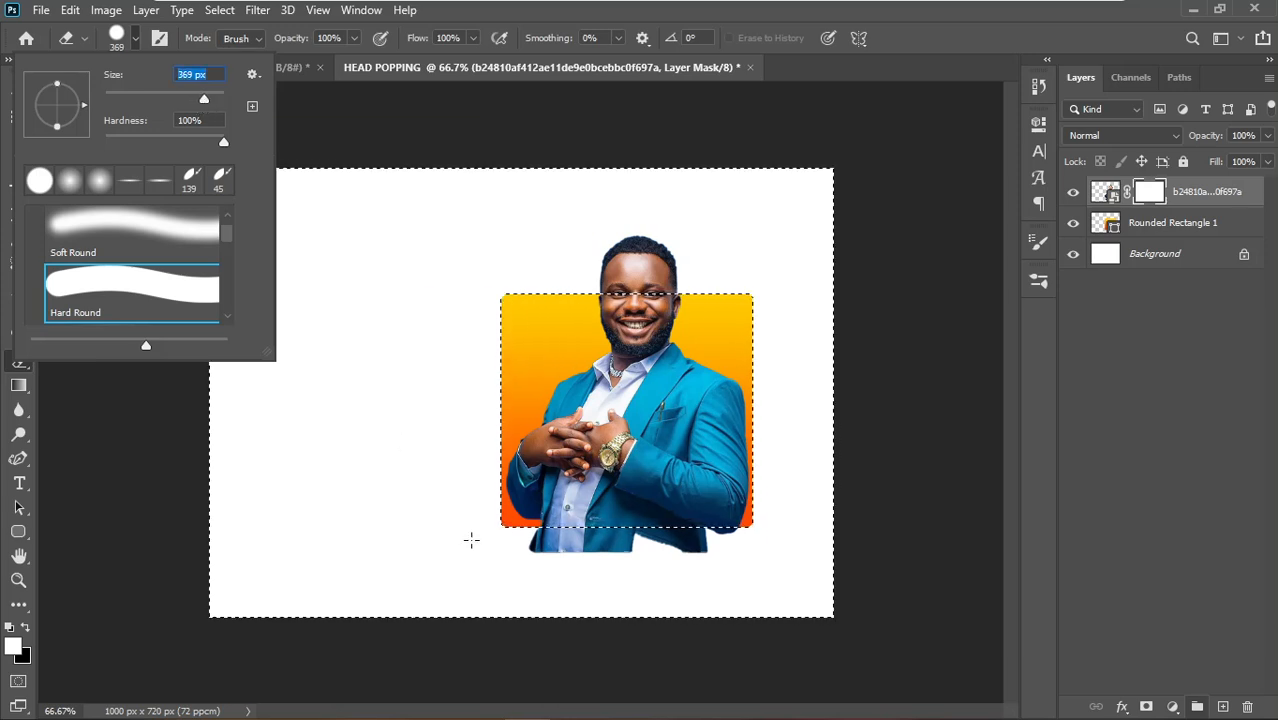
pyautogui.click(522, 543)
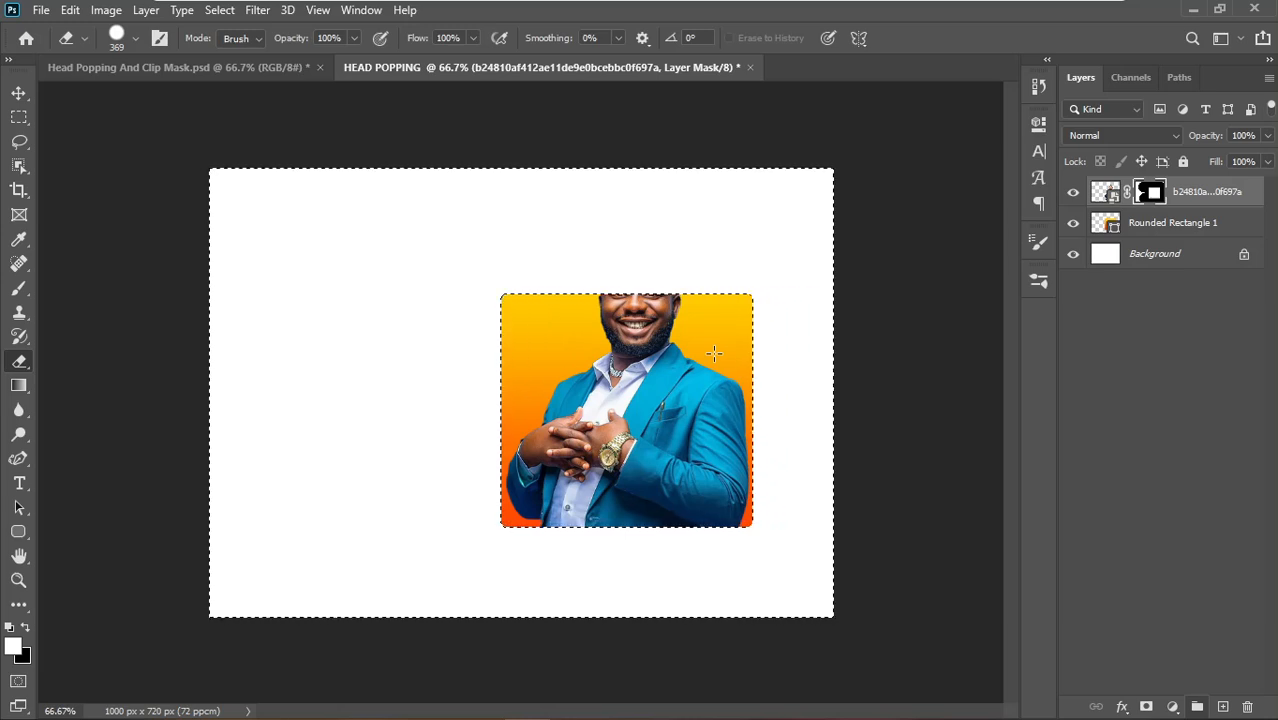
pyautogui.hotkey('ctrl', 'z')
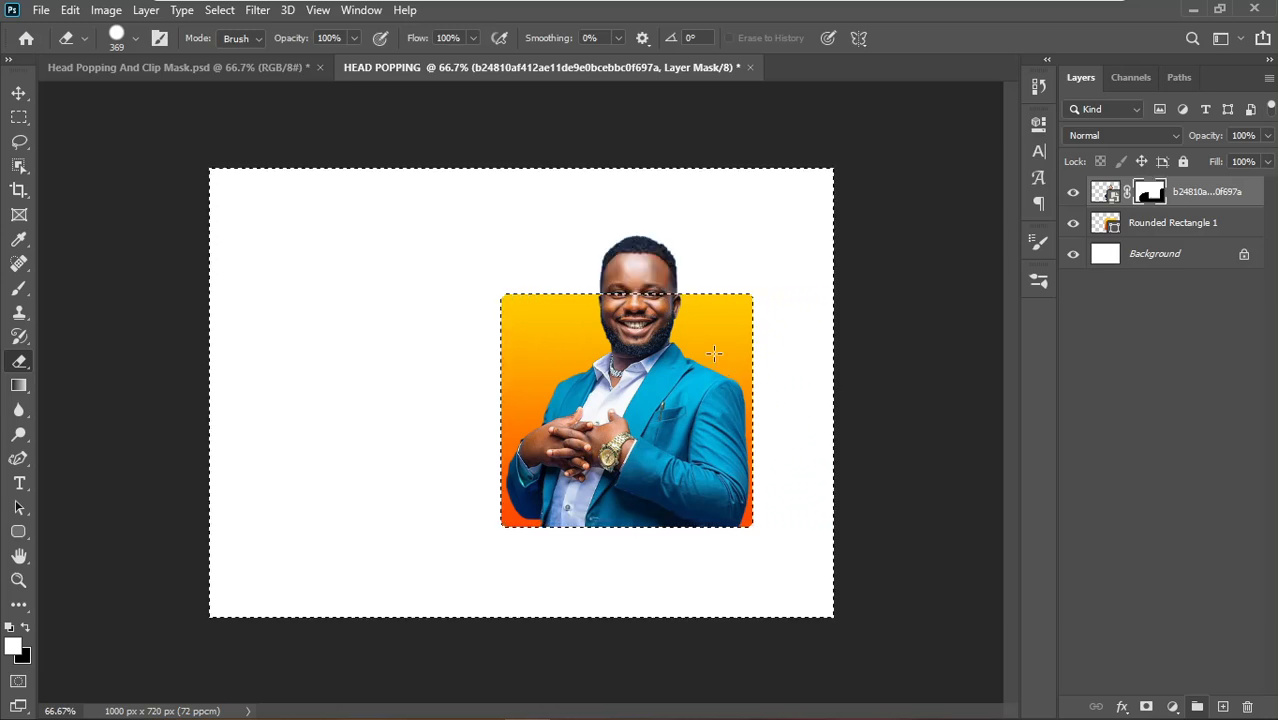
# - Discard the inverted selection and return to the Move tool with no layer selected
pyautogui.click(216, 10)
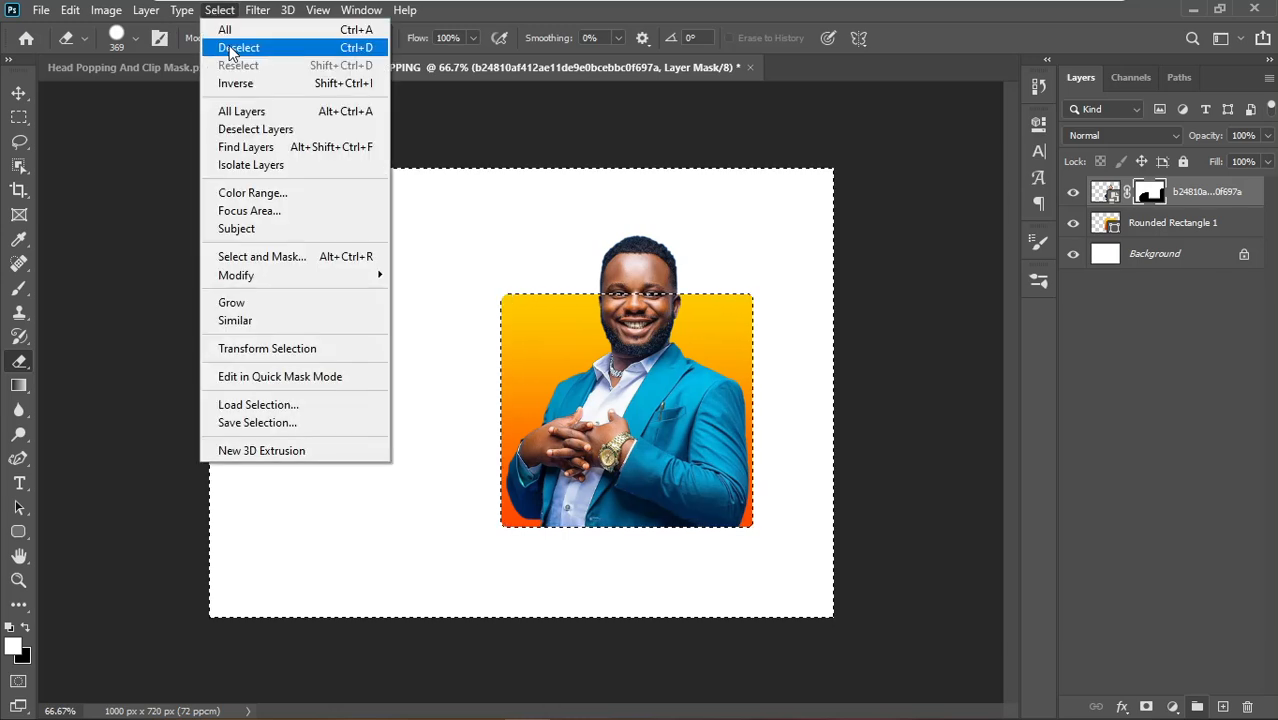
pyautogui.click(228, 47)
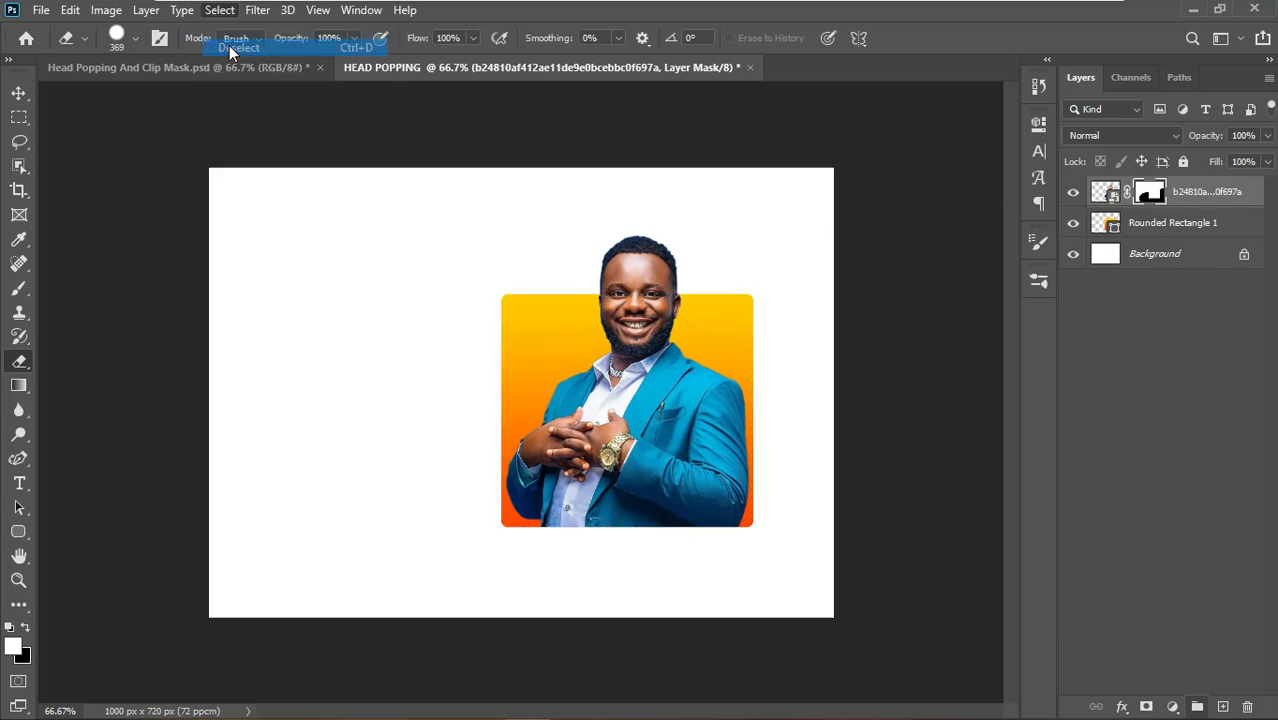
pyautogui.click(19, 93)
pyautogui.click(876, 310)
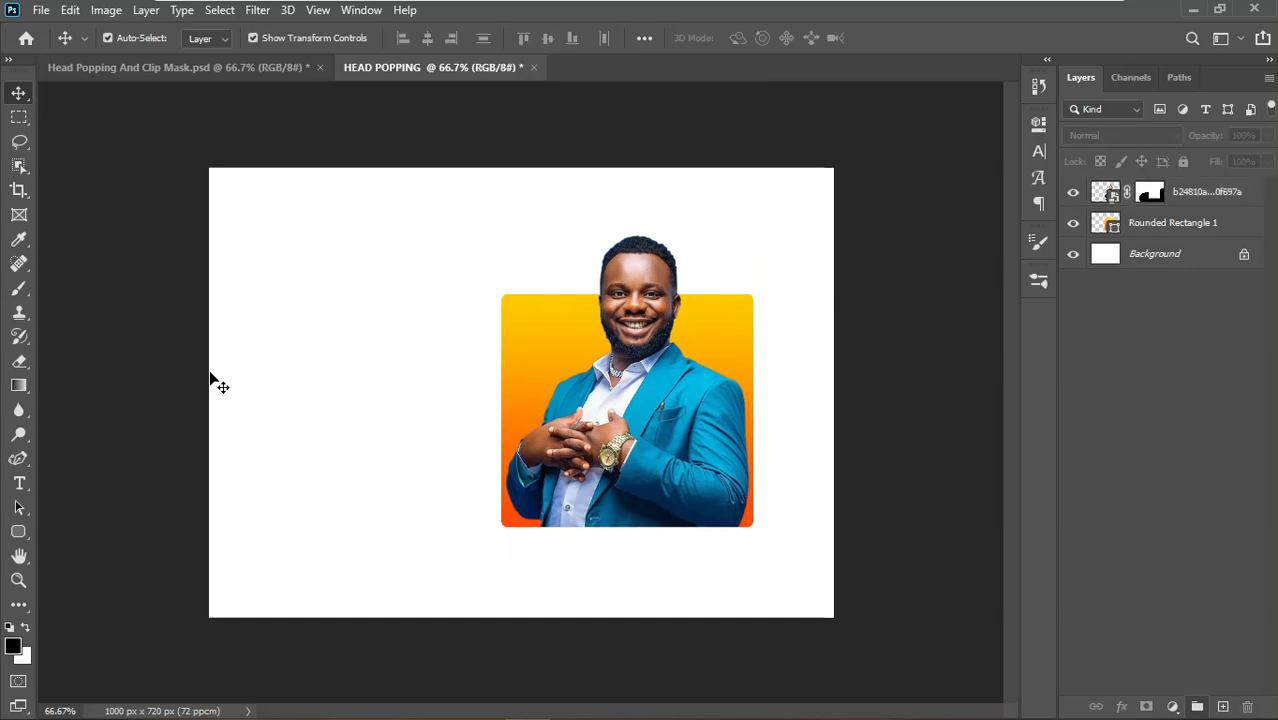
# - Add a horizontal text line reading "Invest in yourself, learn" in Montserrat Bold on the blank area beside the portrait
pyautogui.click(20, 485)
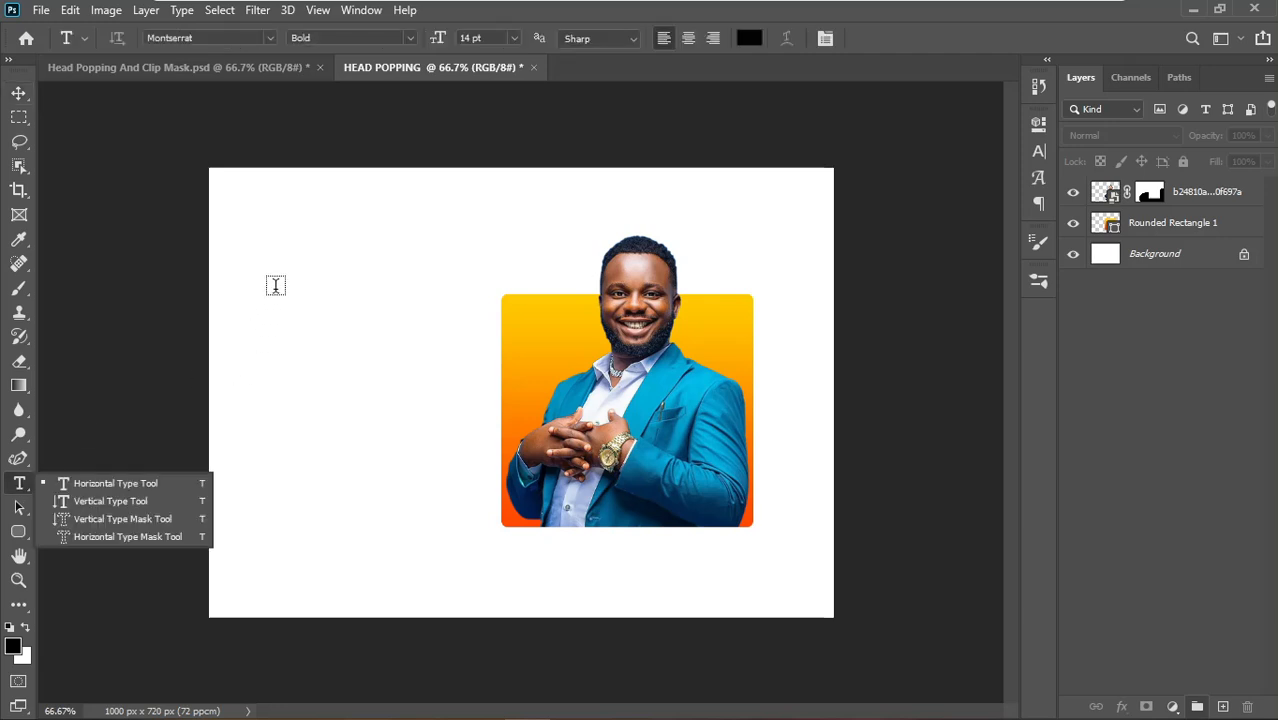
pyautogui.click(214, 37)
pyautogui.click(214, 37)
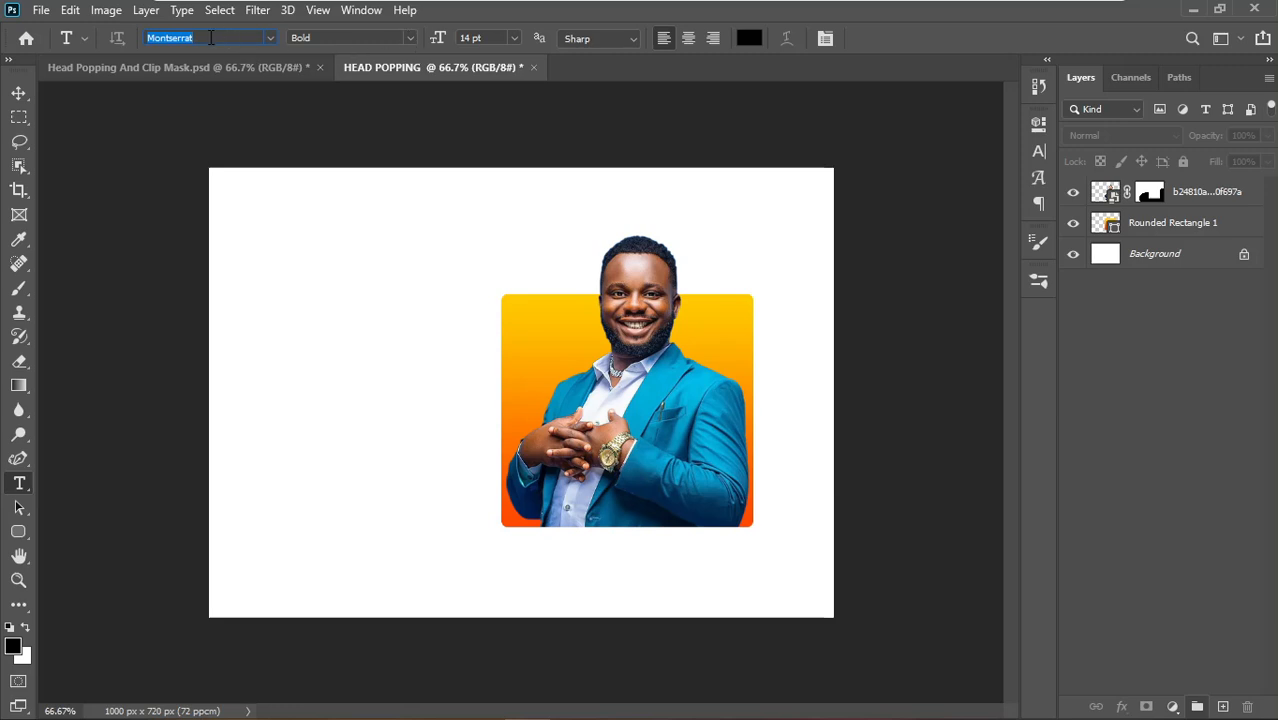
pyautogui.click(410, 38)
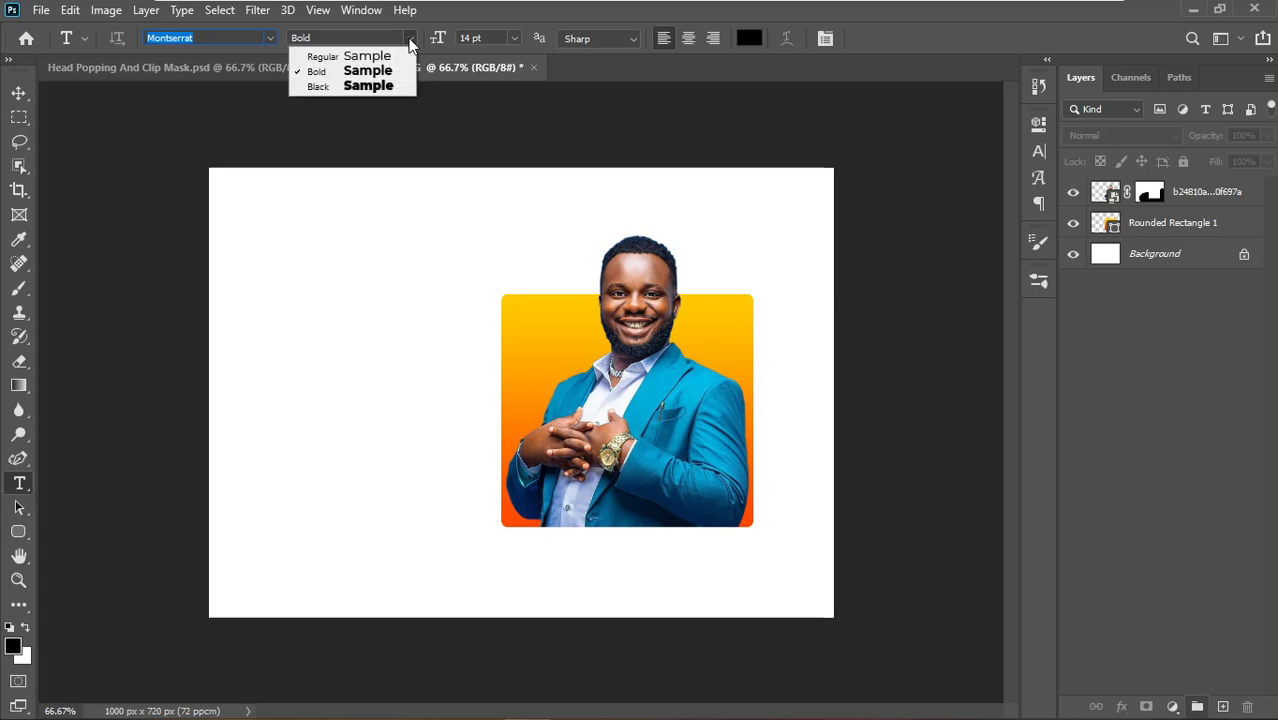
pyautogui.click(376, 78)
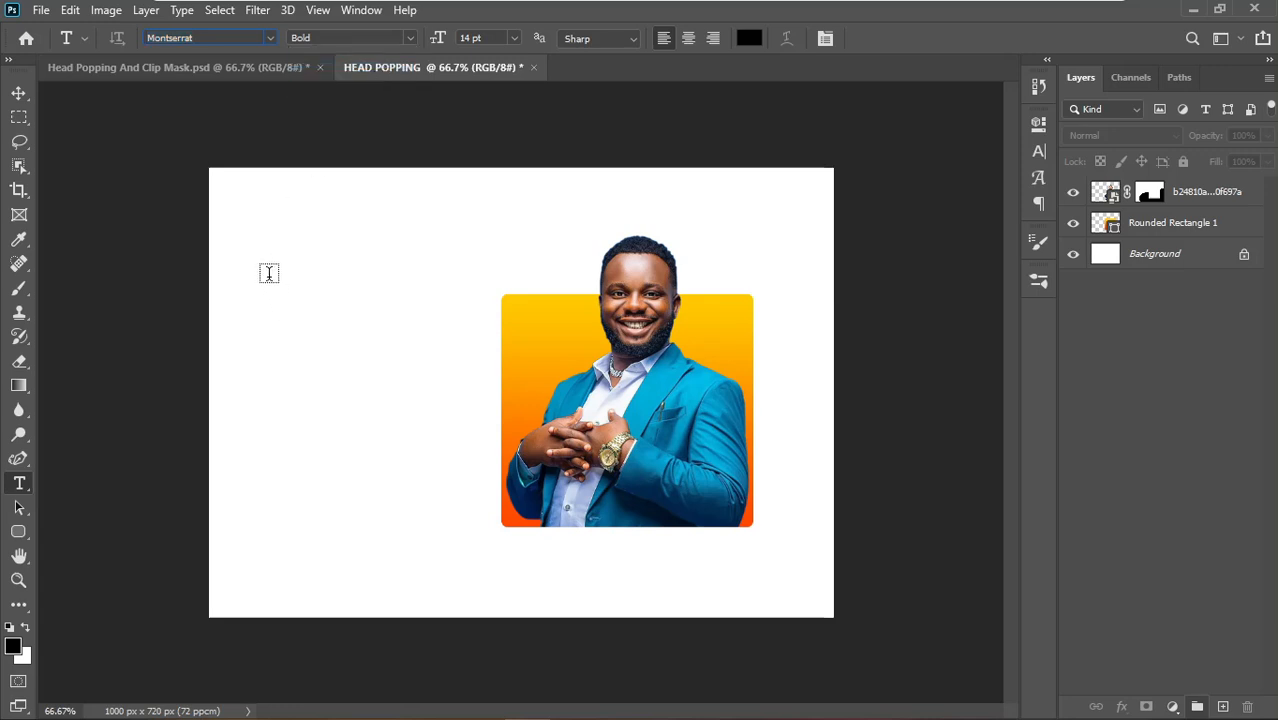
pyautogui.click(269, 273)
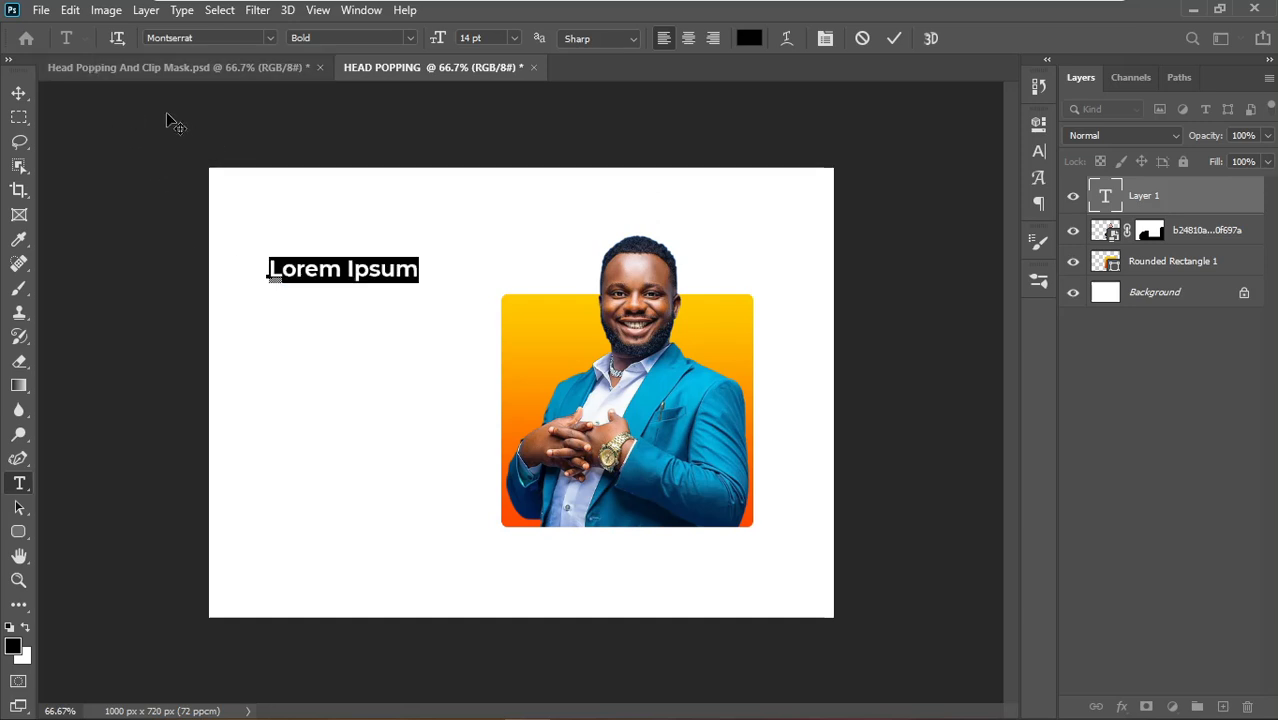
pyautogui.write('Inves')
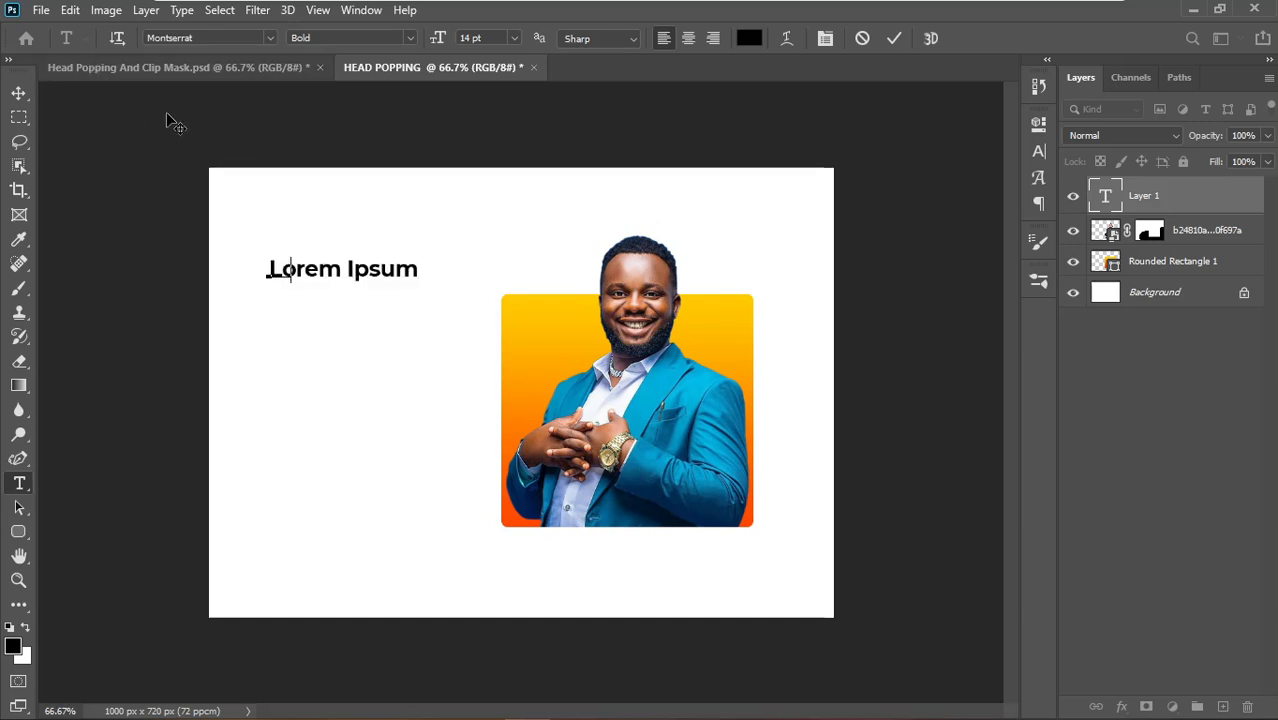
pyautogui.write('t ')
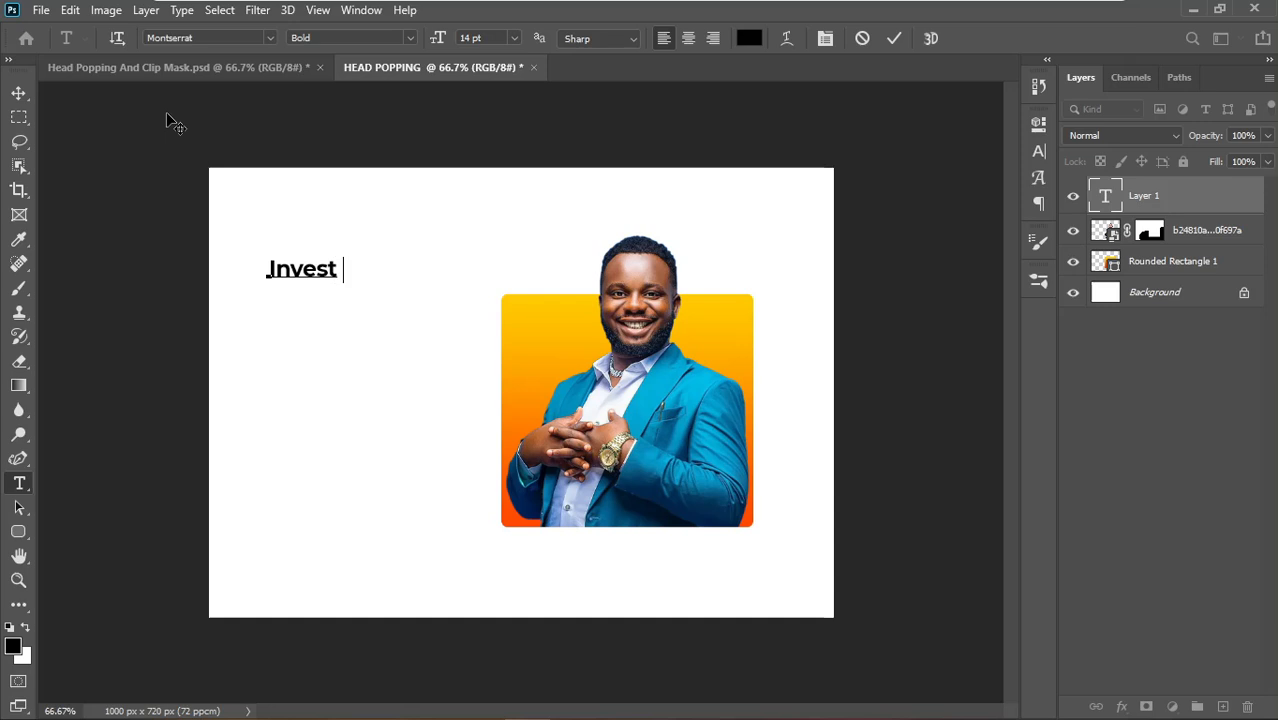
pyautogui.write('i  you')
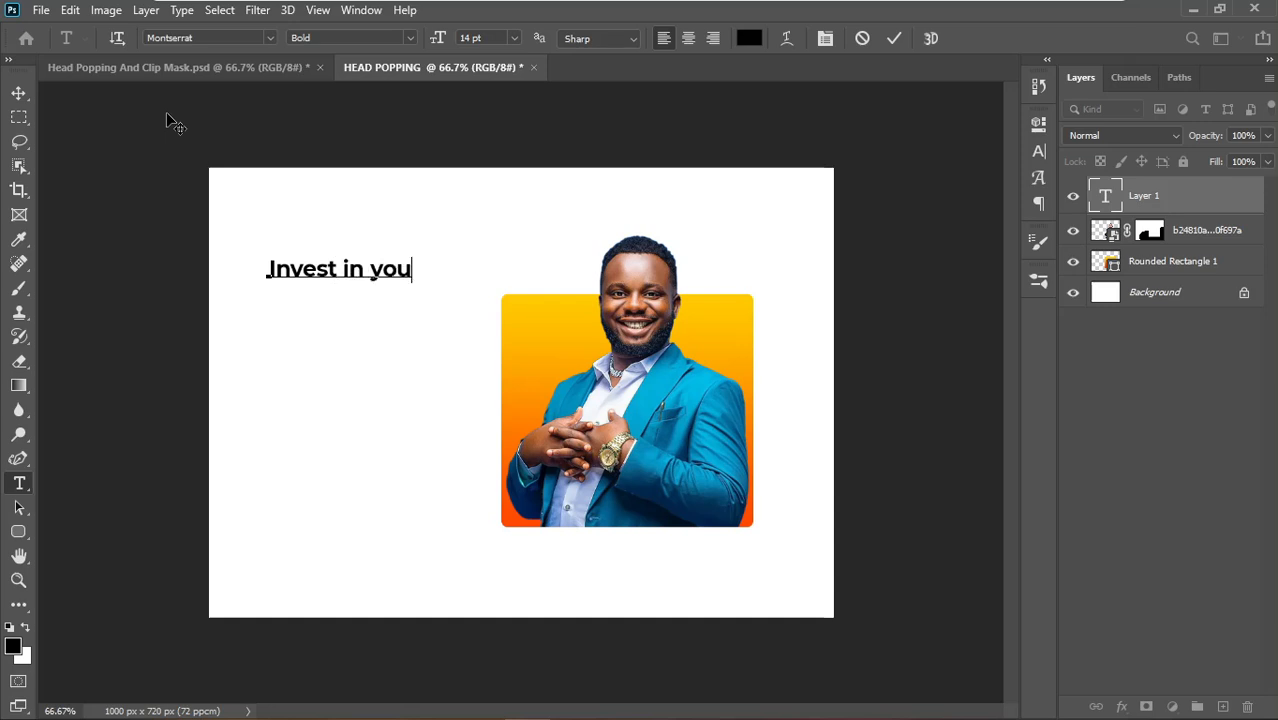
pyautogui.write('r self ')
pyautogui.write('learn')
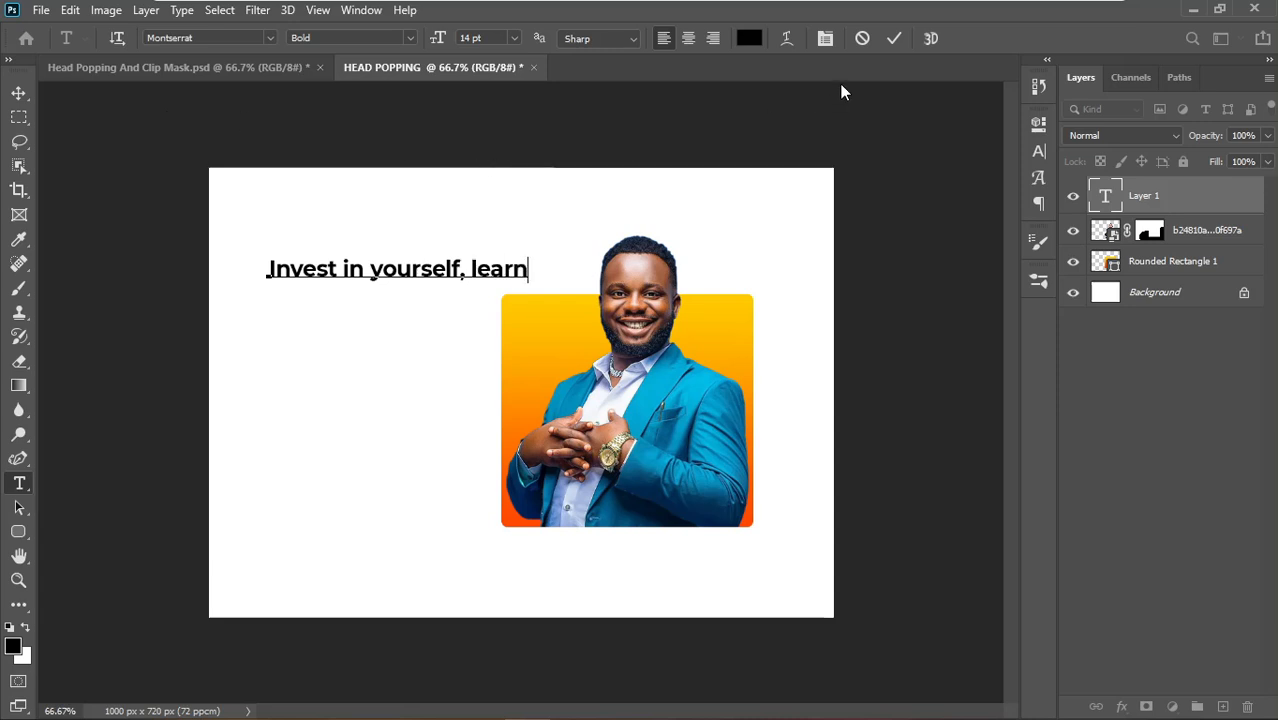
pyautogui.click(895, 40)
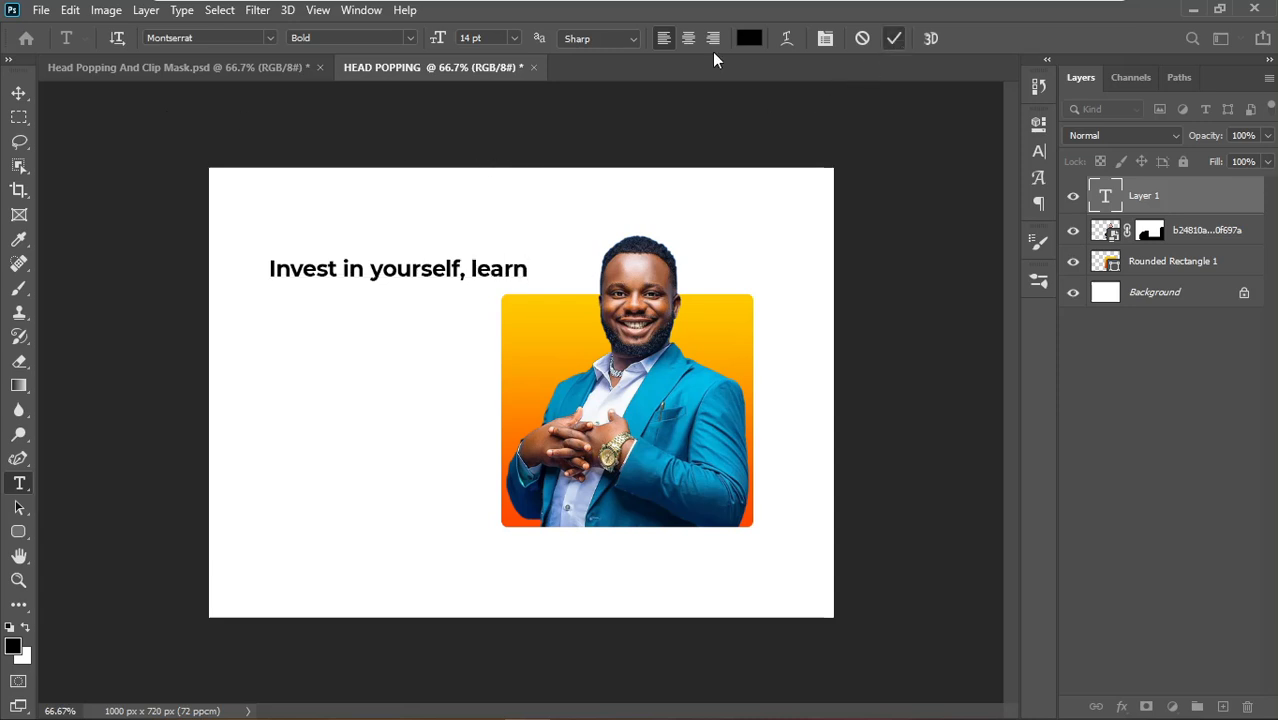
# - Move the text line slightly down and left, level with the rectangle's upper edge, and check its character settings
pyautogui.click(18, 94)
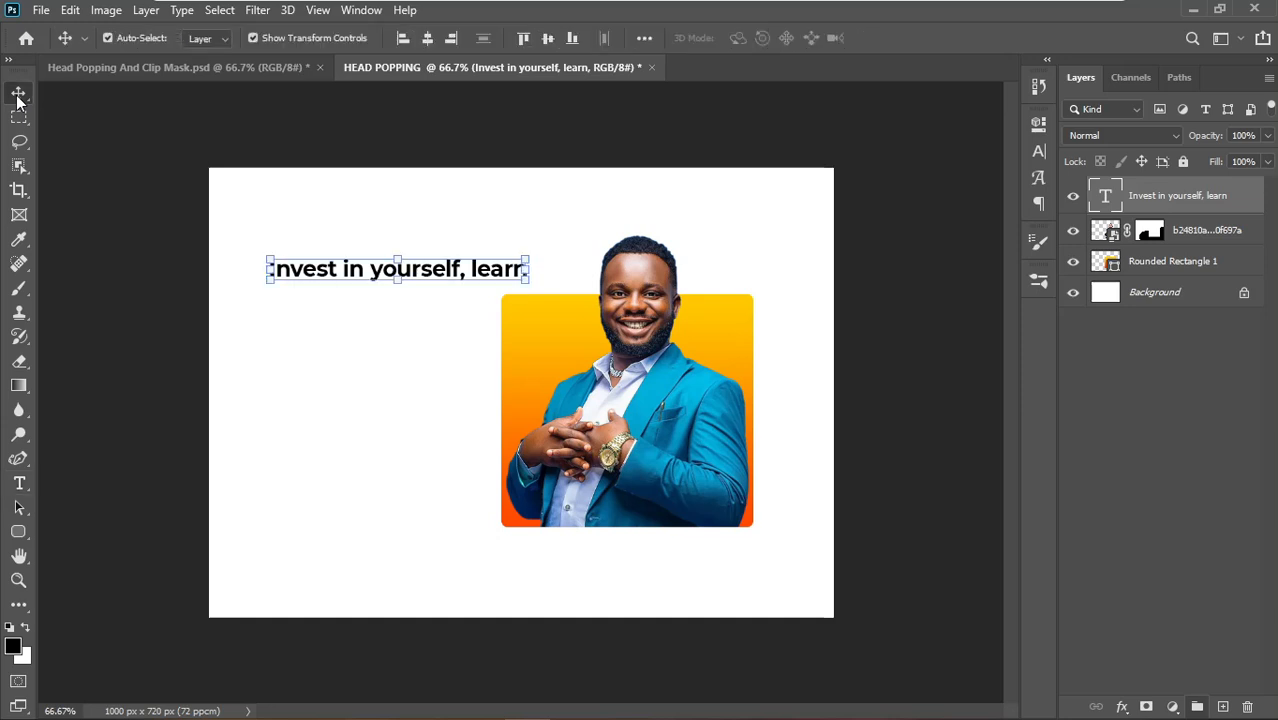
pyautogui.moveTo(498, 279); pyautogui.dragTo(462, 304)
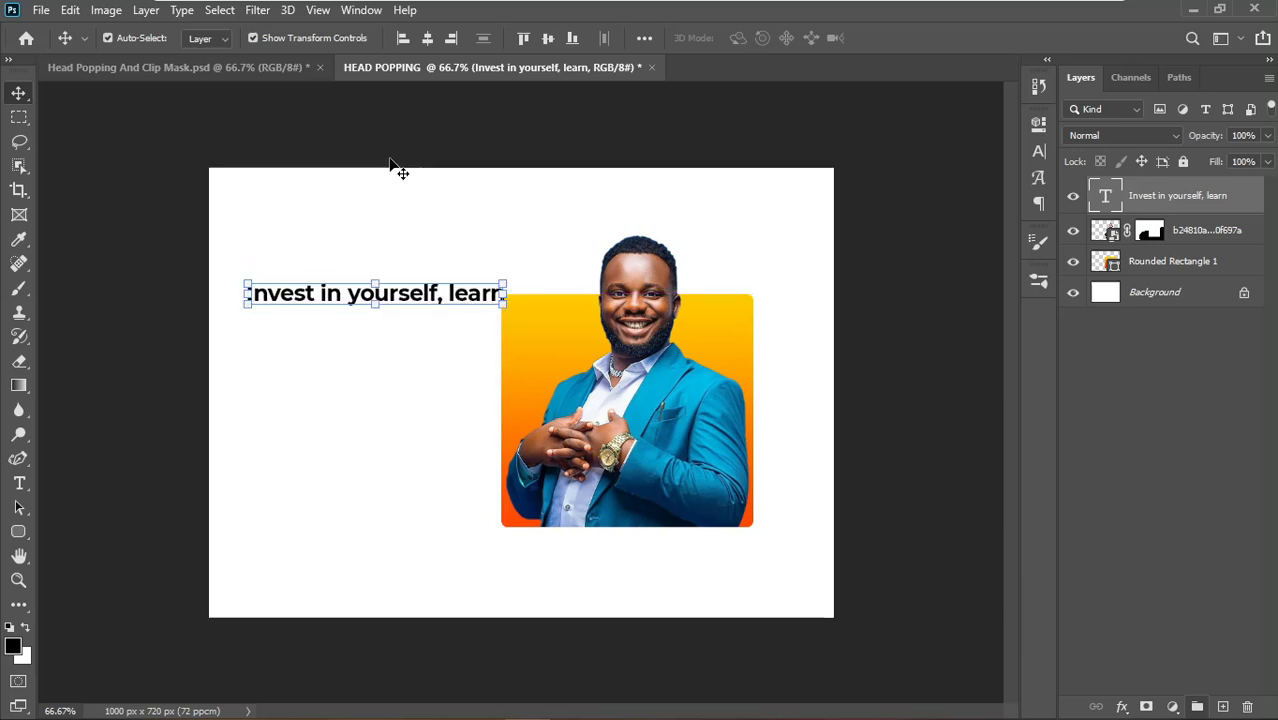
pyautogui.click(1039, 152)
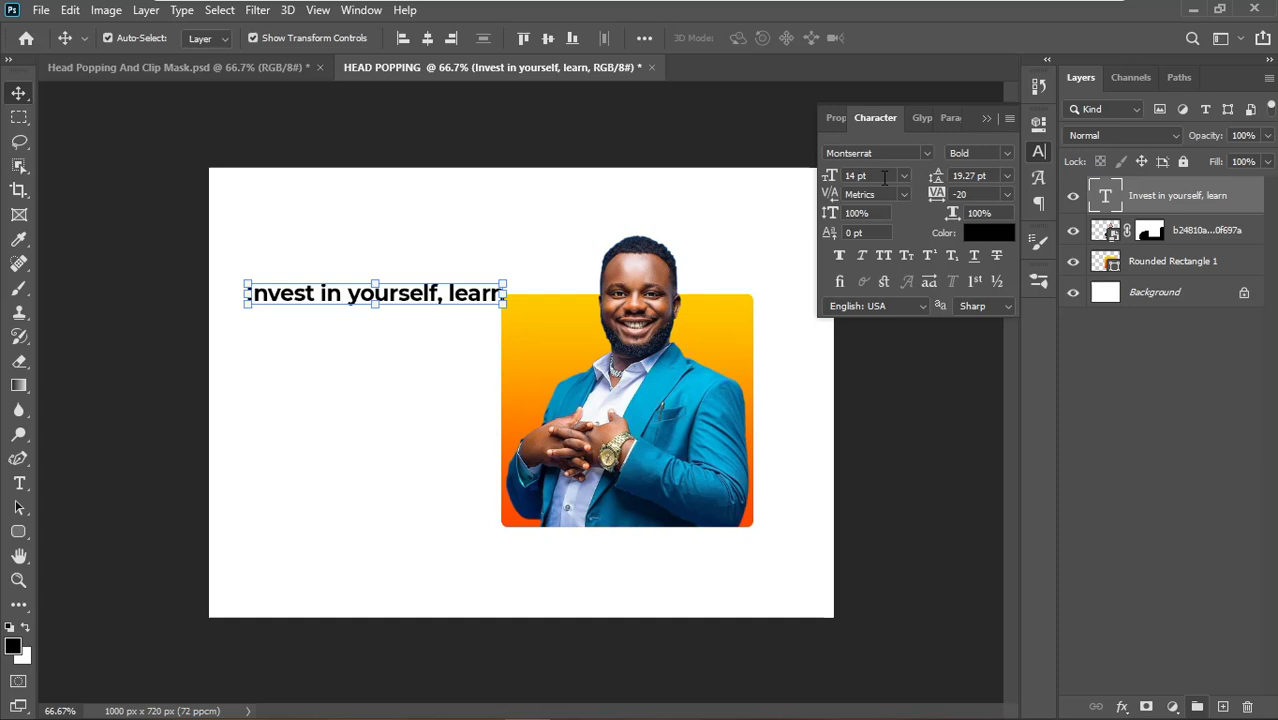
pyautogui.click(987, 118)
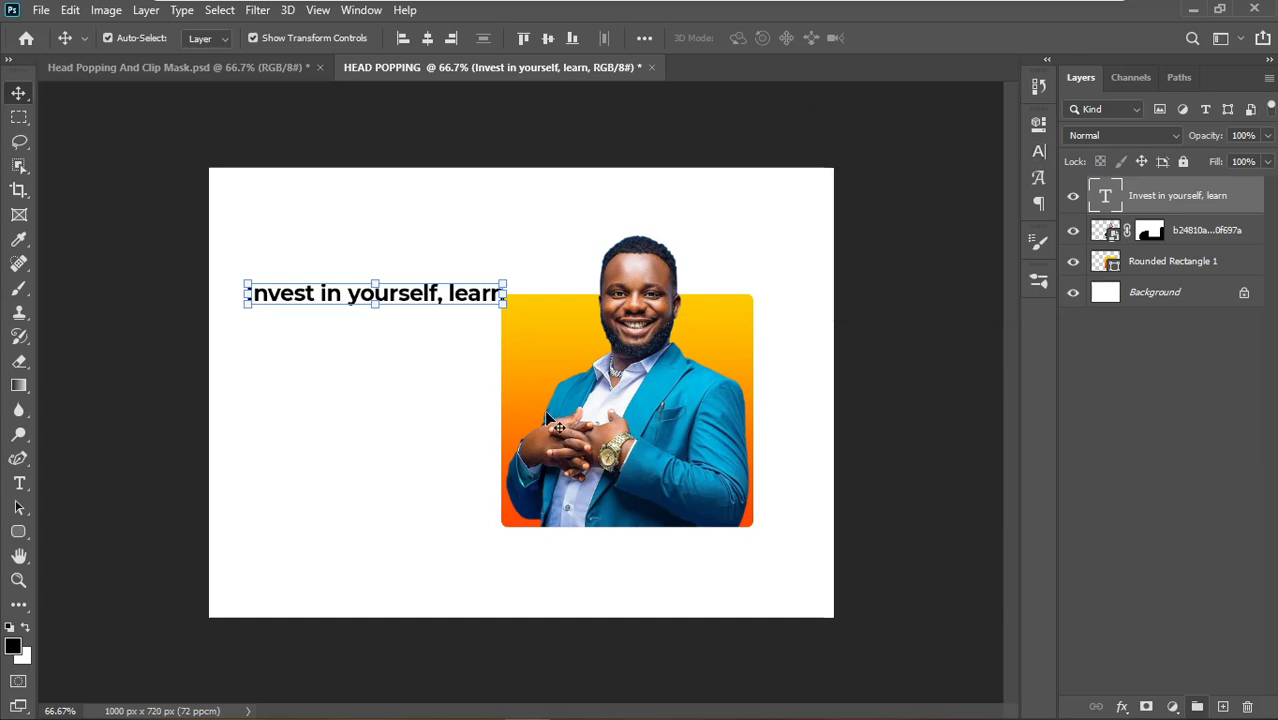
# - Move the portrait and the rounded rectangle together toward the canvas's right edge, clear of the text, and deselect them
pyautogui.moveTo(469, 425); pyautogui.dragTo(728, 428)
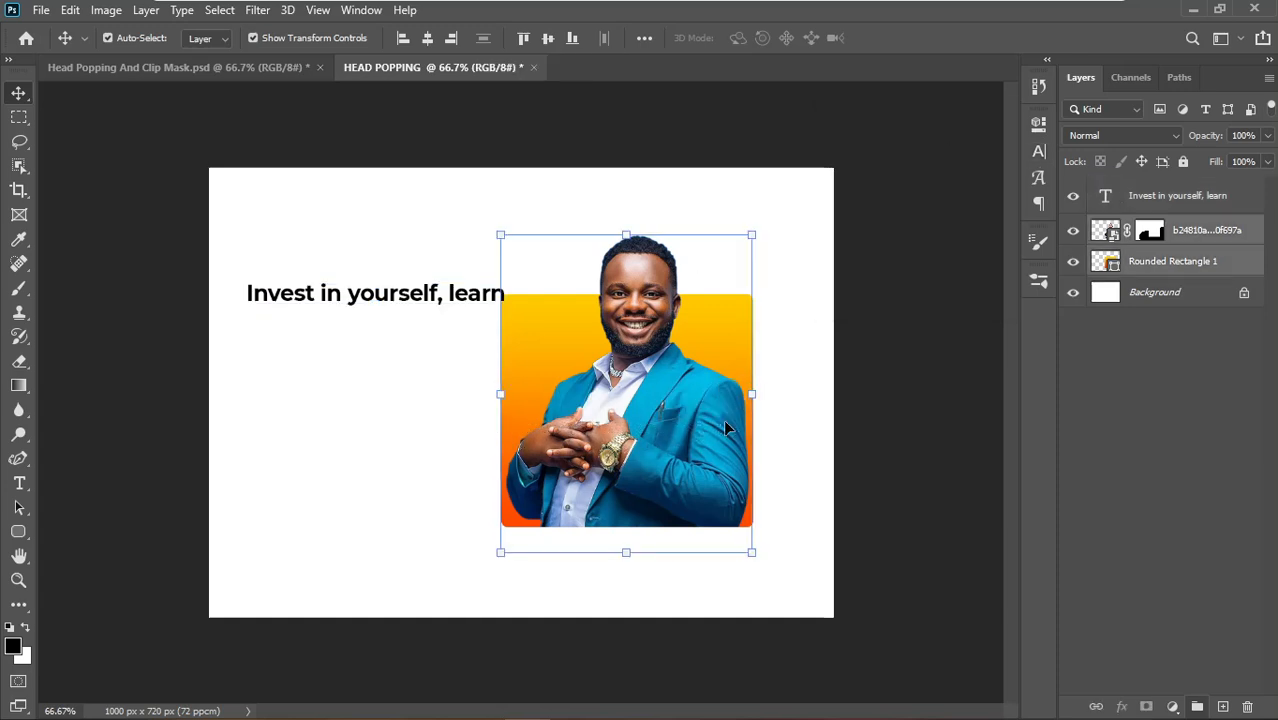
pyautogui.moveTo(614, 413); pyautogui.dragTo(654, 413)
pyautogui.click(368, 434)
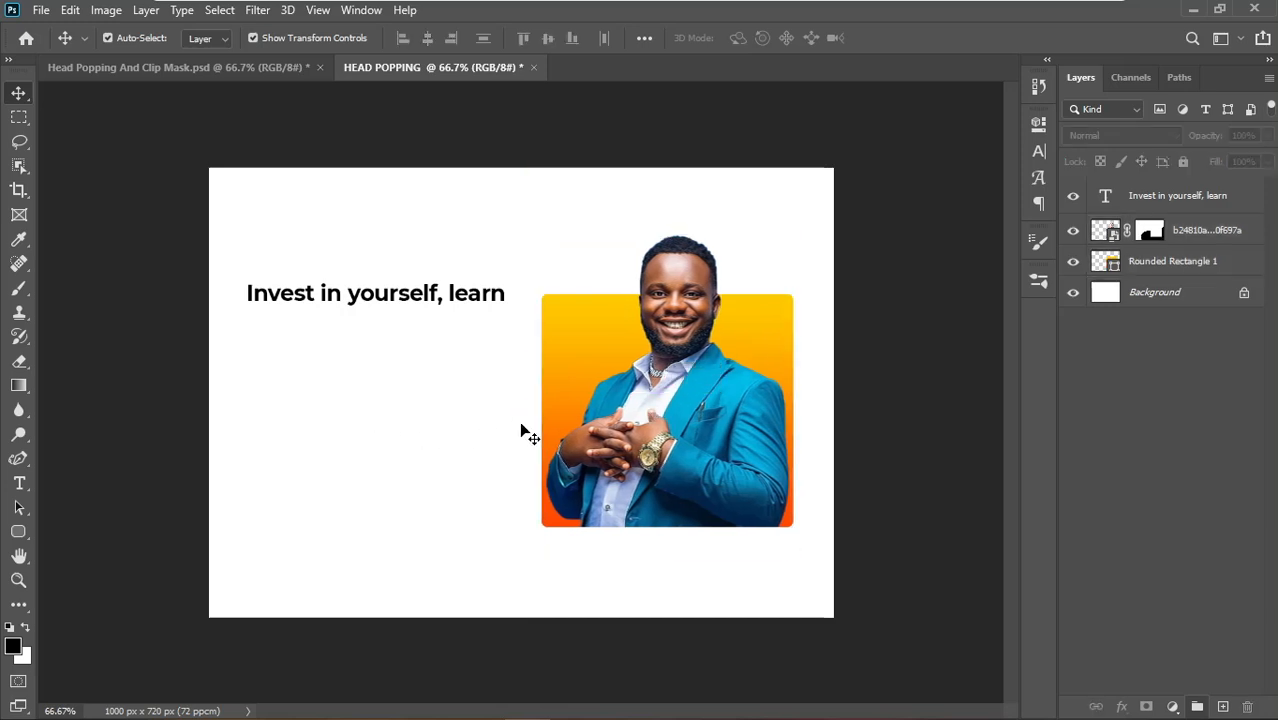
pyautogui.moveTo(519, 434); pyautogui.dragTo(671, 397)
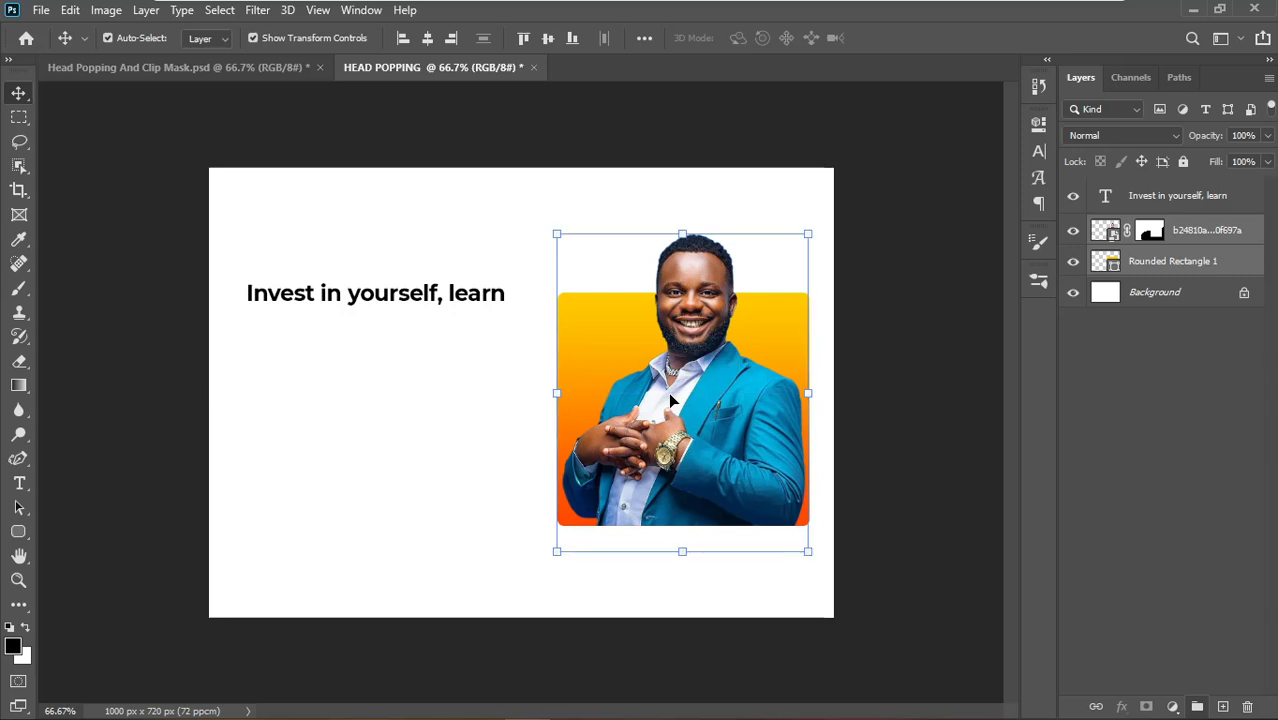
pyautogui.click(878, 322)
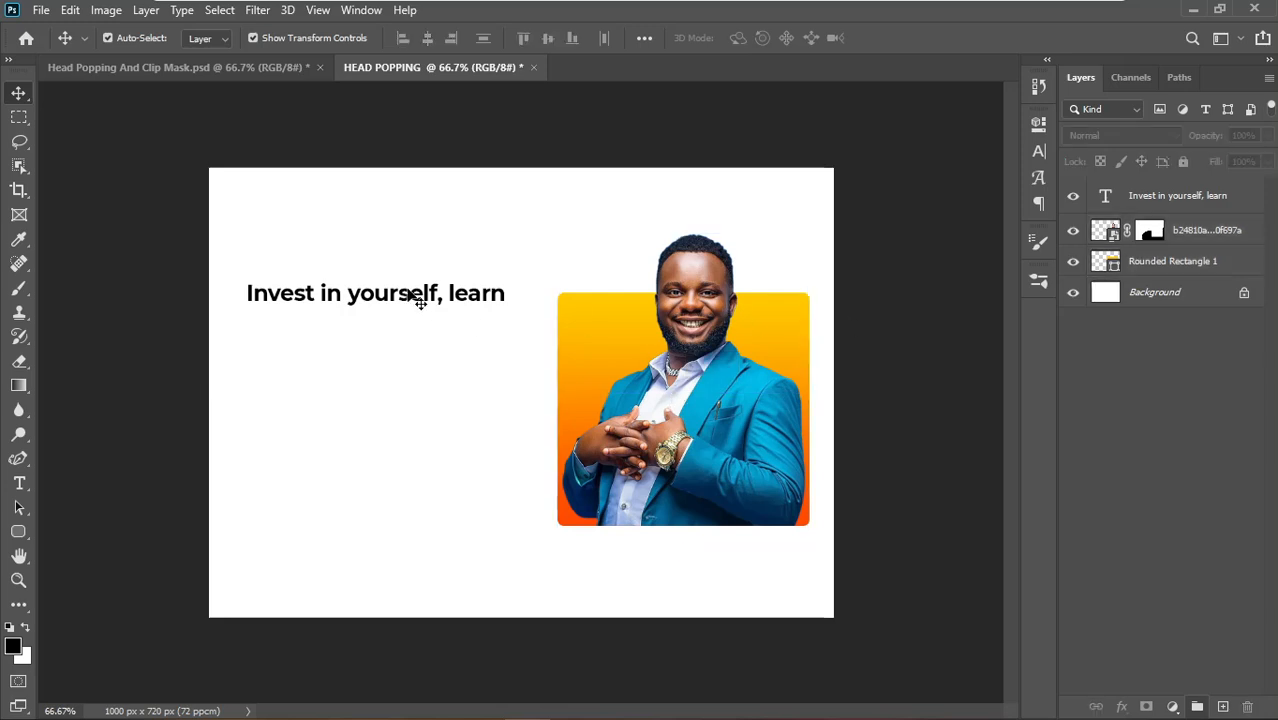
# - Move the "Invest in yourself, learn" line slightly down to sit just inside the rectangle's upper edge, set its size to 14 pt, and deselect it
pyautogui.moveTo(414, 294); pyautogui.dragTo(412, 303)
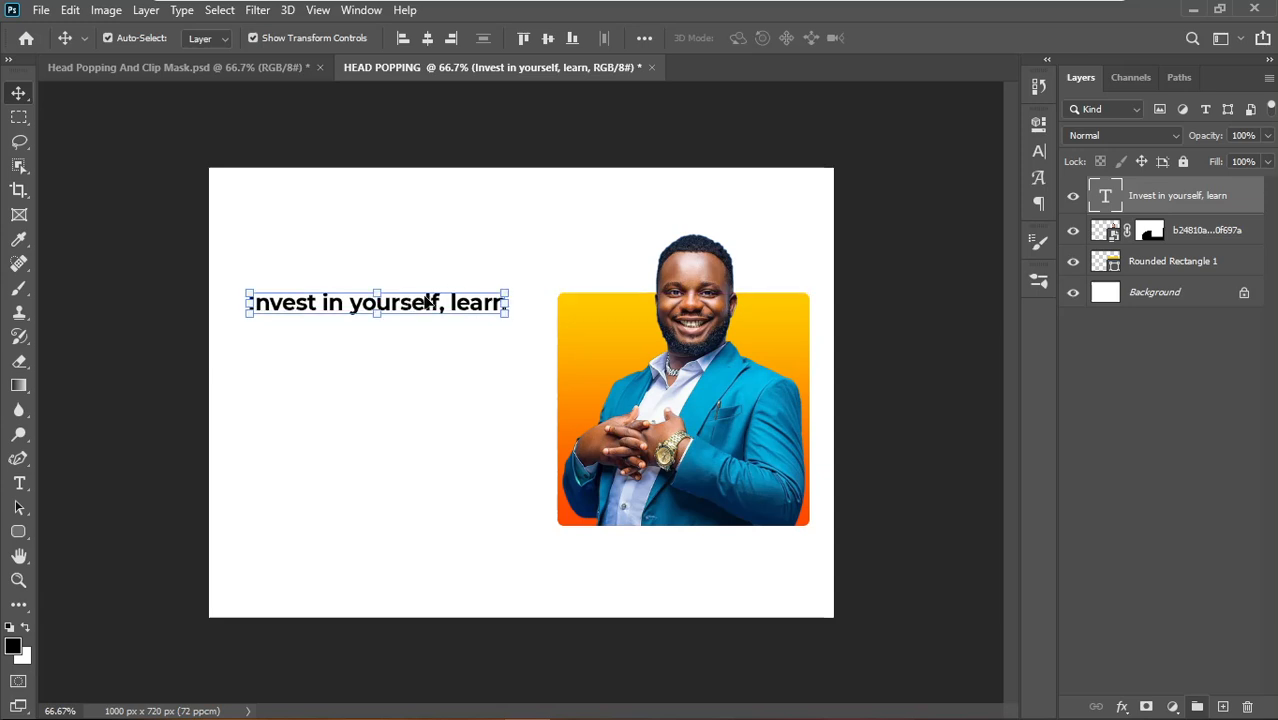
pyautogui.click(474, 305)
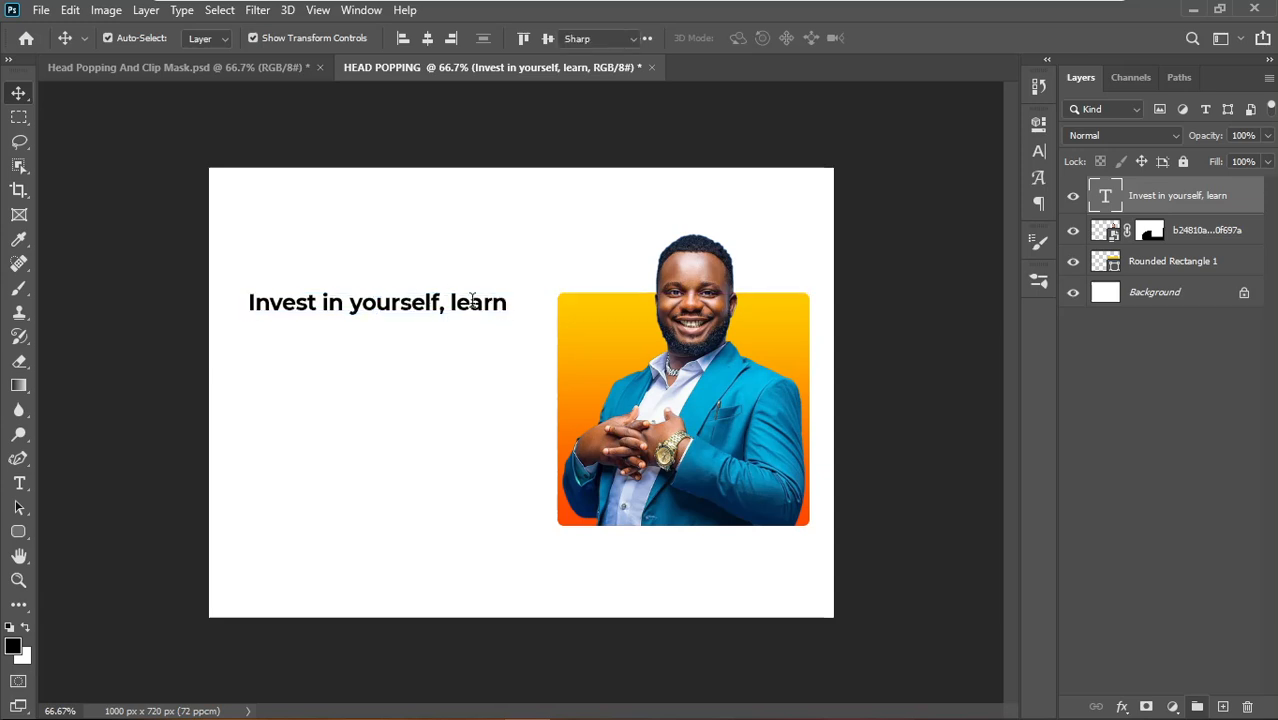
pyautogui.doubleClick(474, 306)
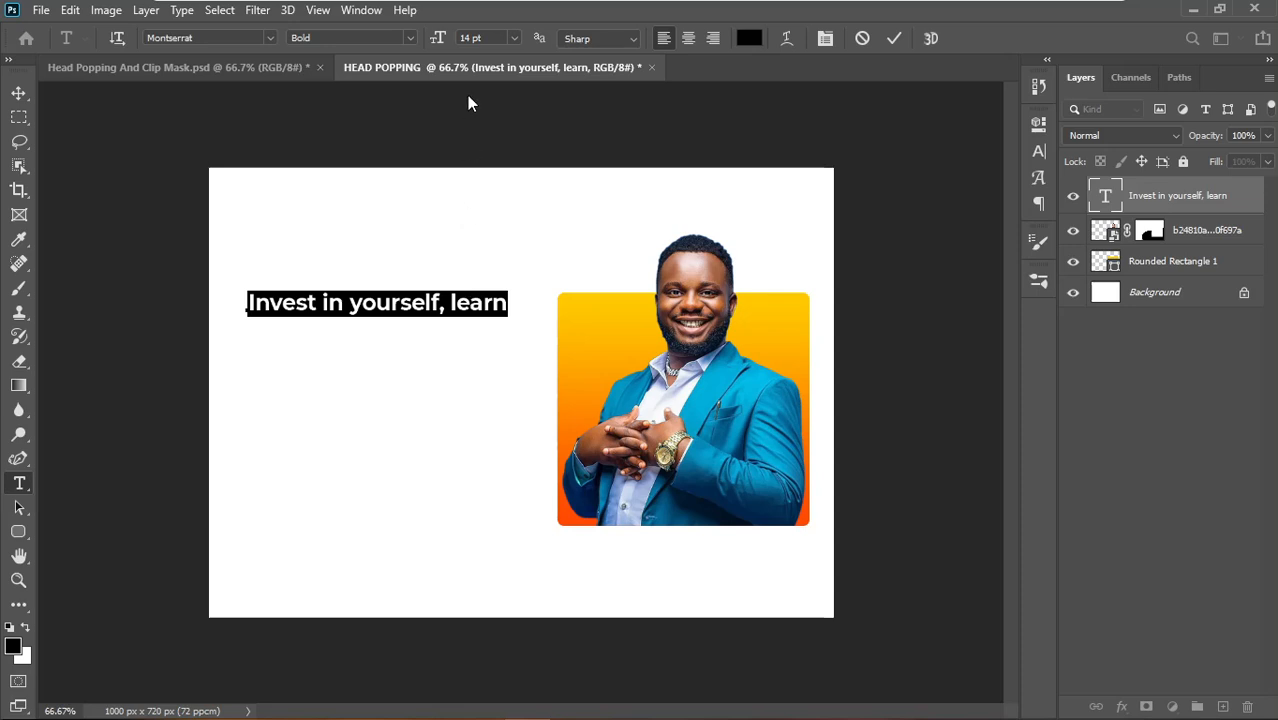
pyautogui.click(474, 37)
pyautogui.write('1')
pyautogui.click(893, 41)
pyautogui.press('v')
pyautogui.click(916, 262)
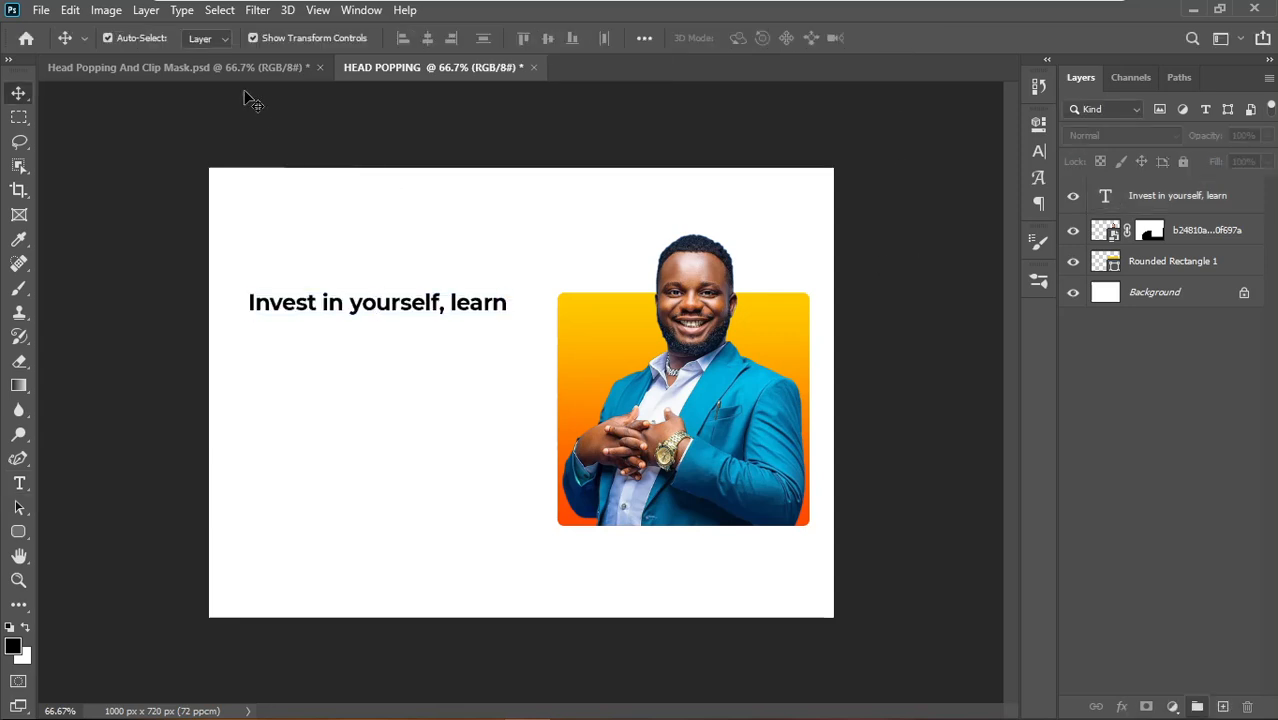
# - Check the finished layout in the Head Popping And Clip Mask.psd document and return to the HEAD POPPING document
pyautogui.click(227, 66)
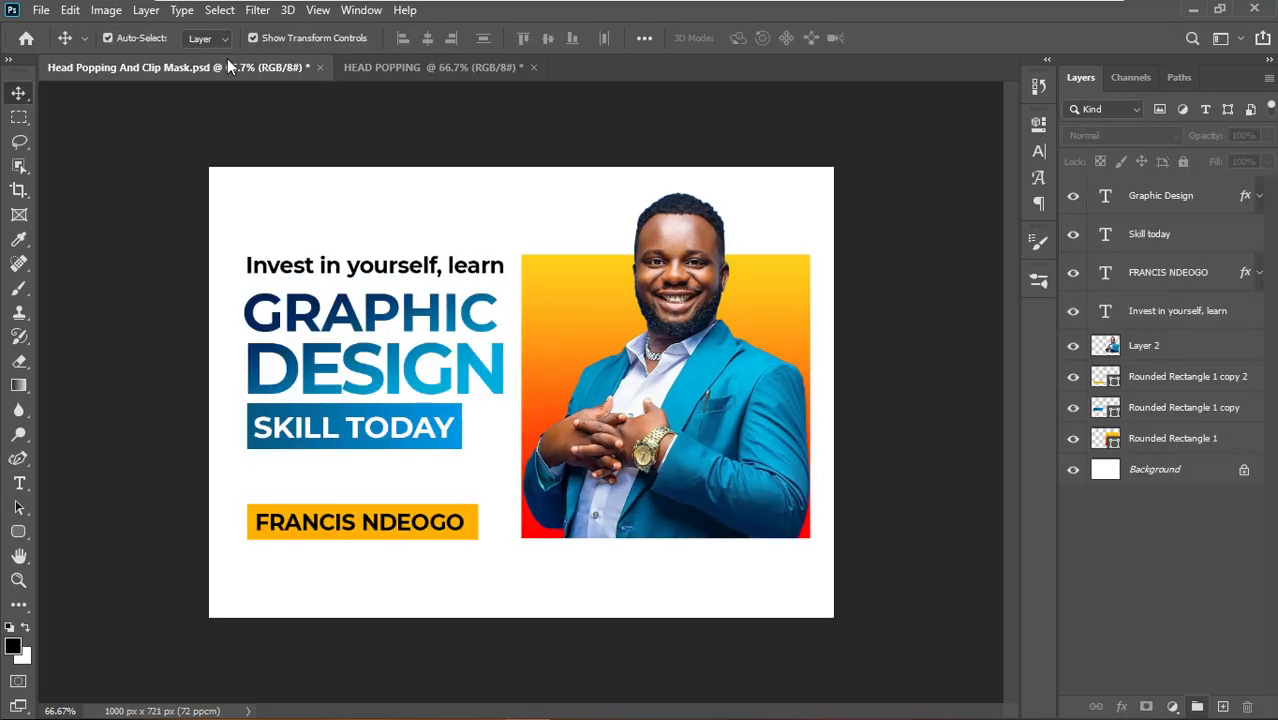
pyautogui.click(447, 73)
# - Duplicate the "Invest in yourself, learn" text layer and place the copy directly beneath the original line
pyautogui.click(406, 307)
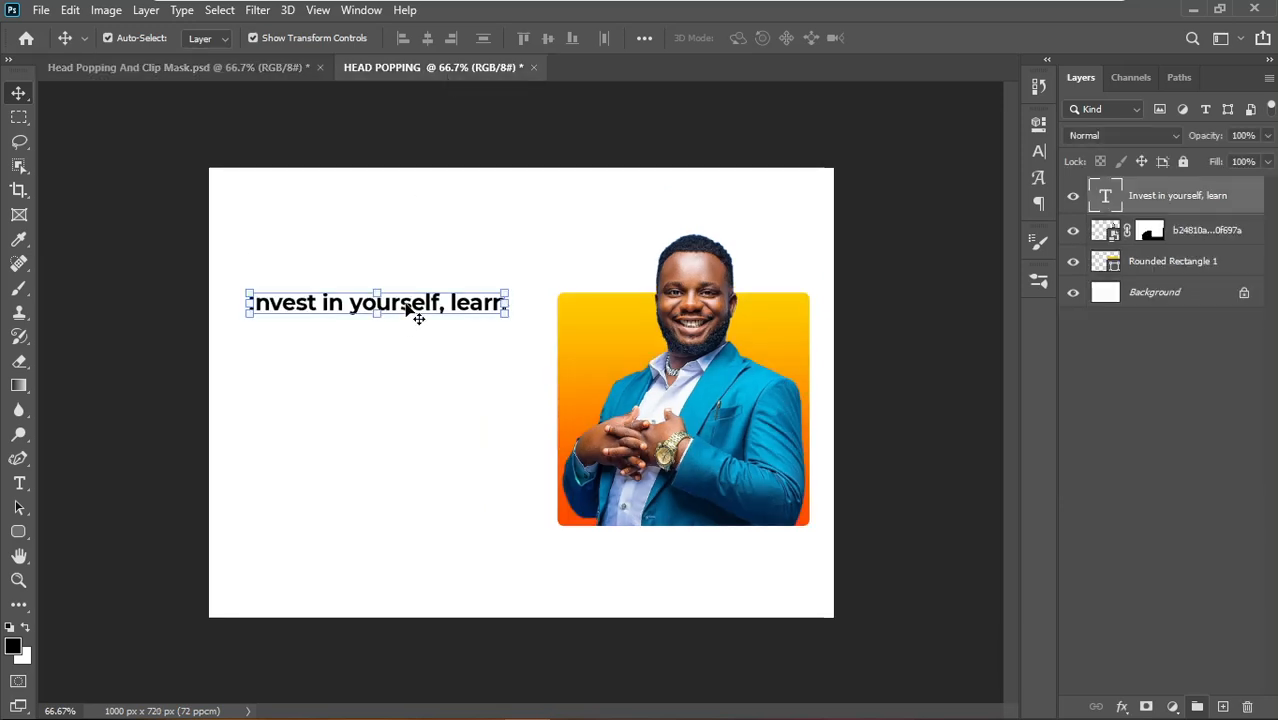
pyautogui.moveTo(406, 307); pyautogui.dragTo(410, 338)
pyautogui.hotkey('ctrl', 'z')
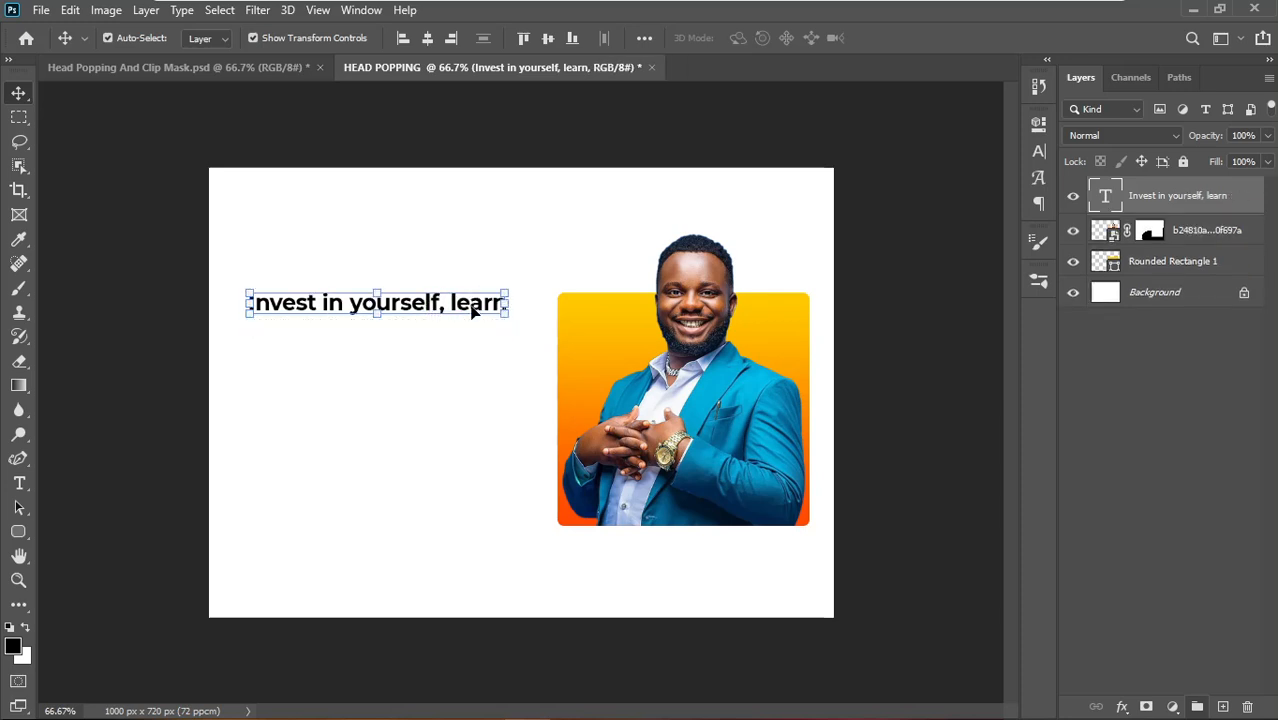
pyautogui.hotkey('ctrl', 'j')
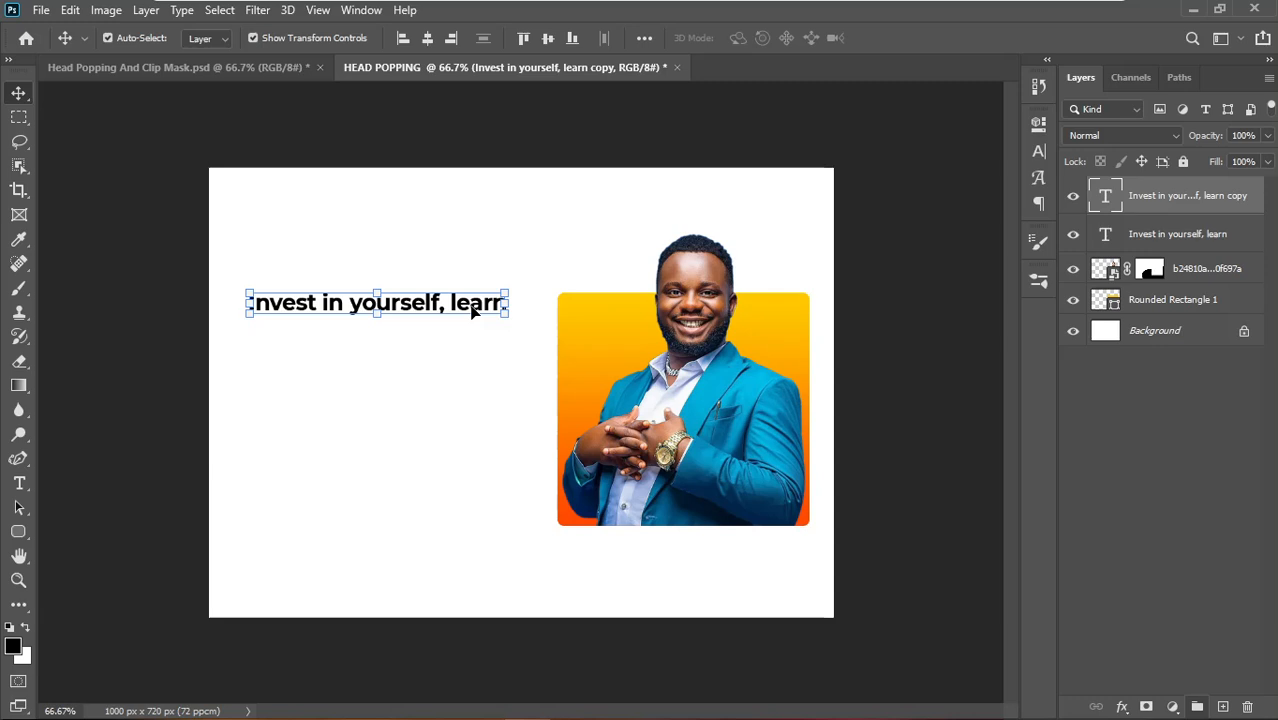
pyautogui.moveTo(472, 311); pyautogui.dragTo(472, 334)
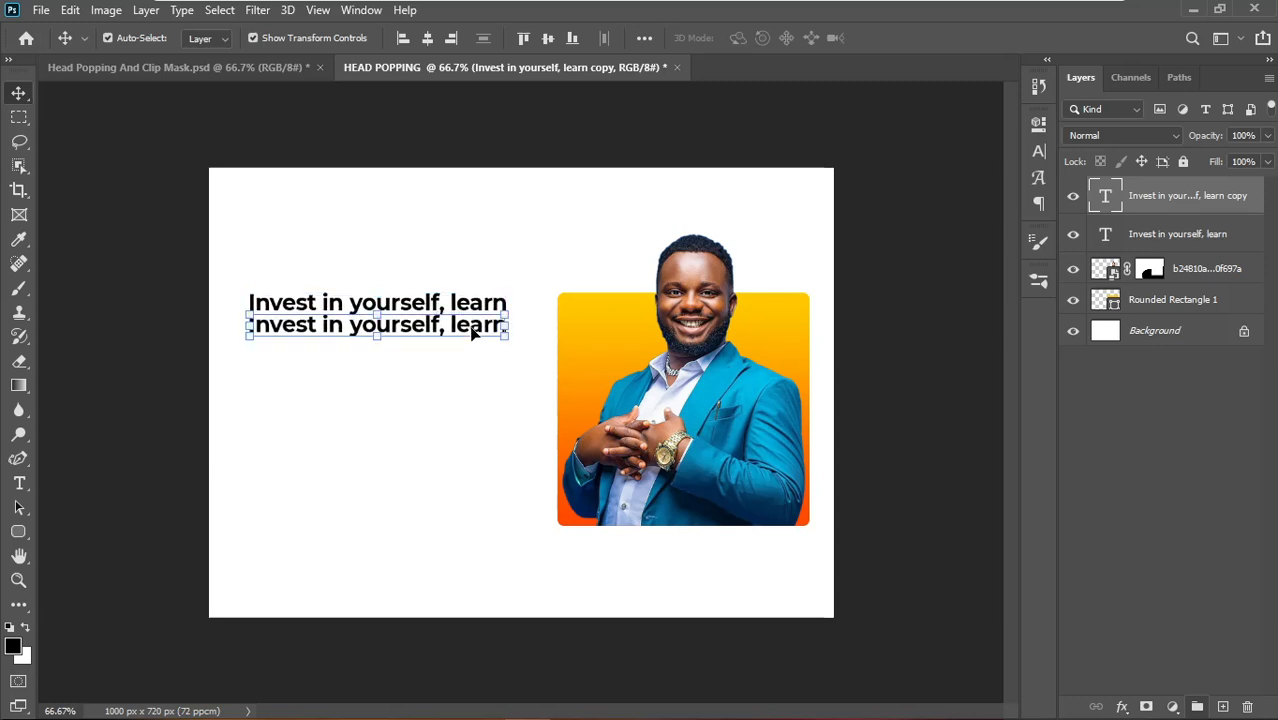
# - Replace the copy's text with "GRAPHIC" and "DESIGN" on two lines, and shift the block slightly down from the line above
pyautogui.doubleClick(470, 324)
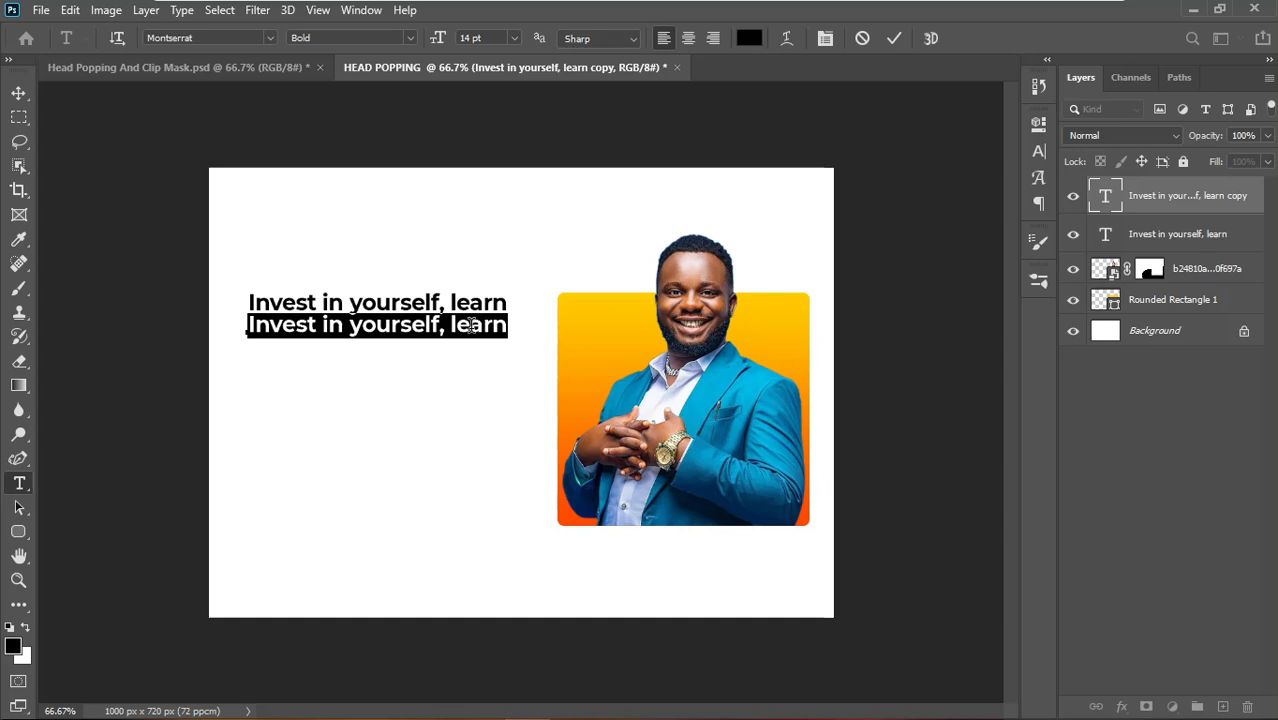
pyautogui.write('GRA ')
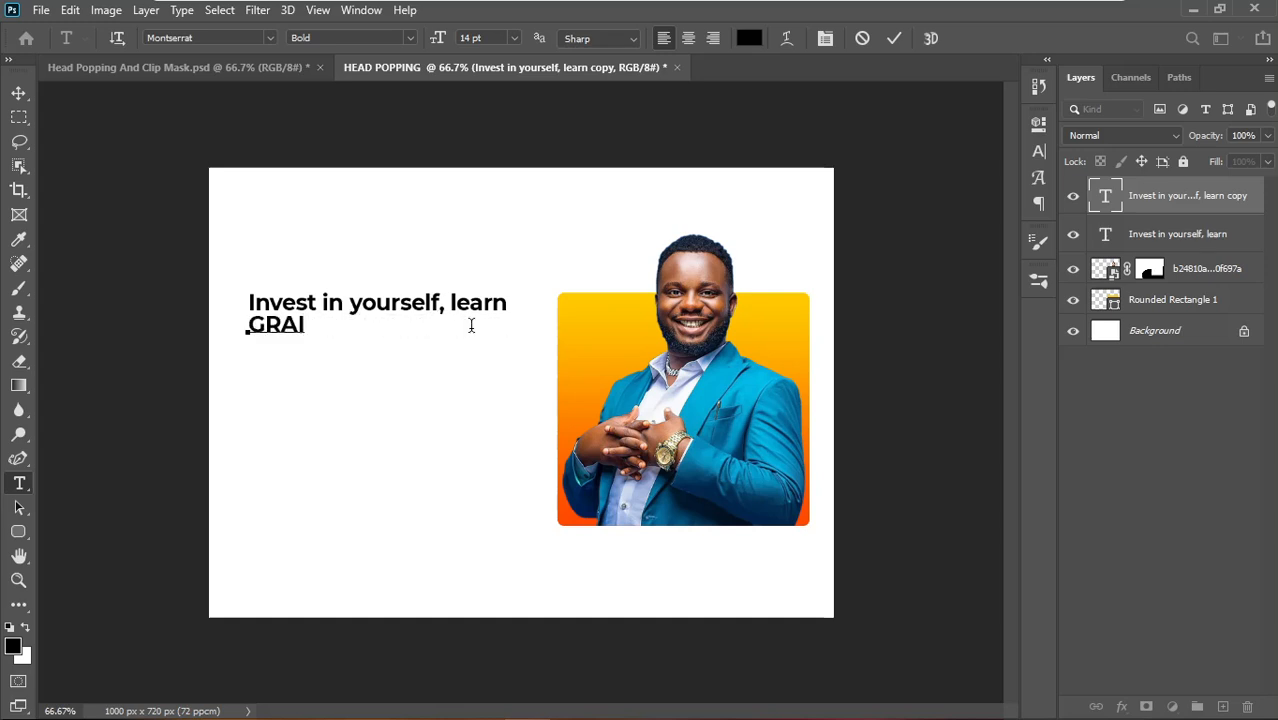
pyautogui.write('PHIC')
pyautogui.write('DESIGN')
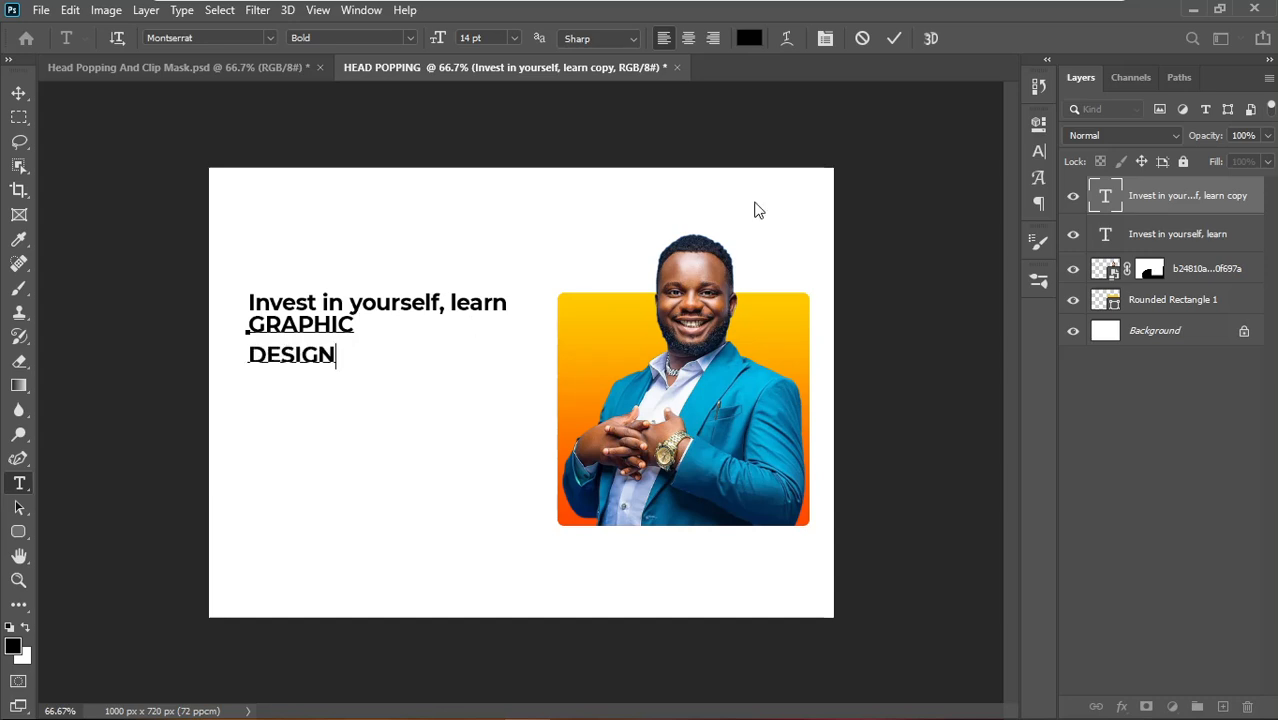
pyautogui.click(893, 40)
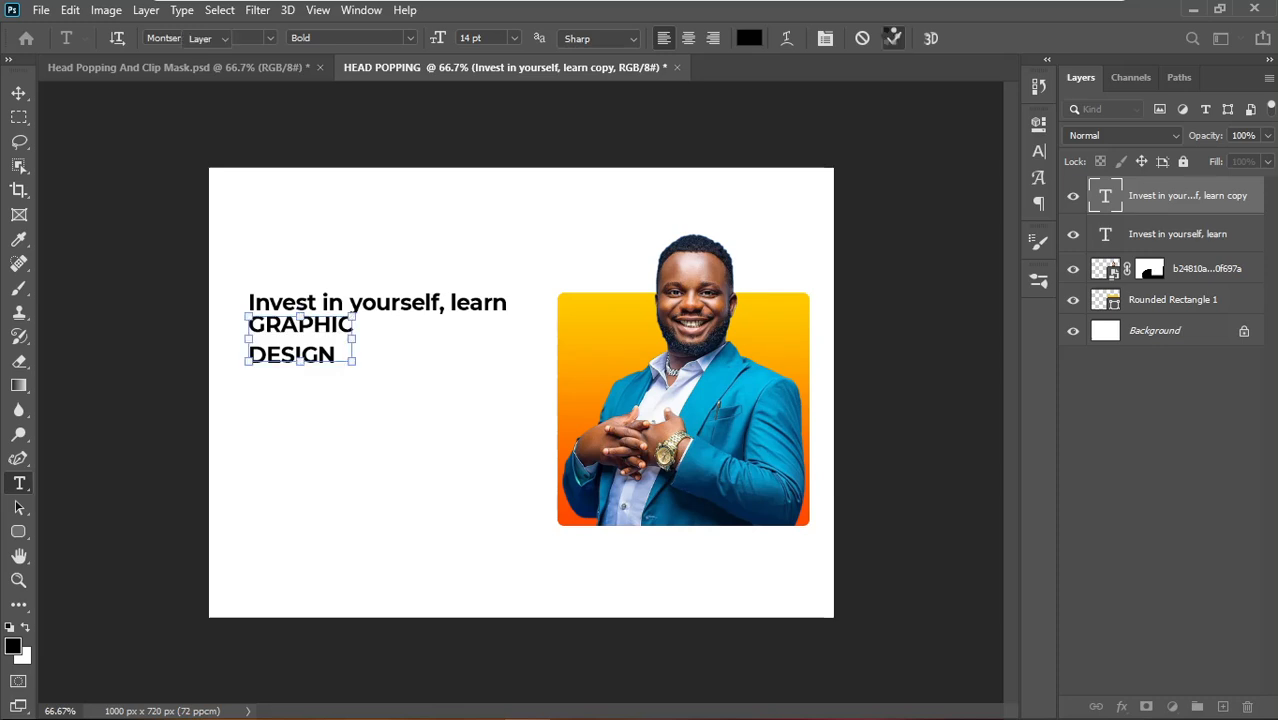
pyautogui.press('v')
pyautogui.moveTo(318, 323); pyautogui.dragTo(320, 336)
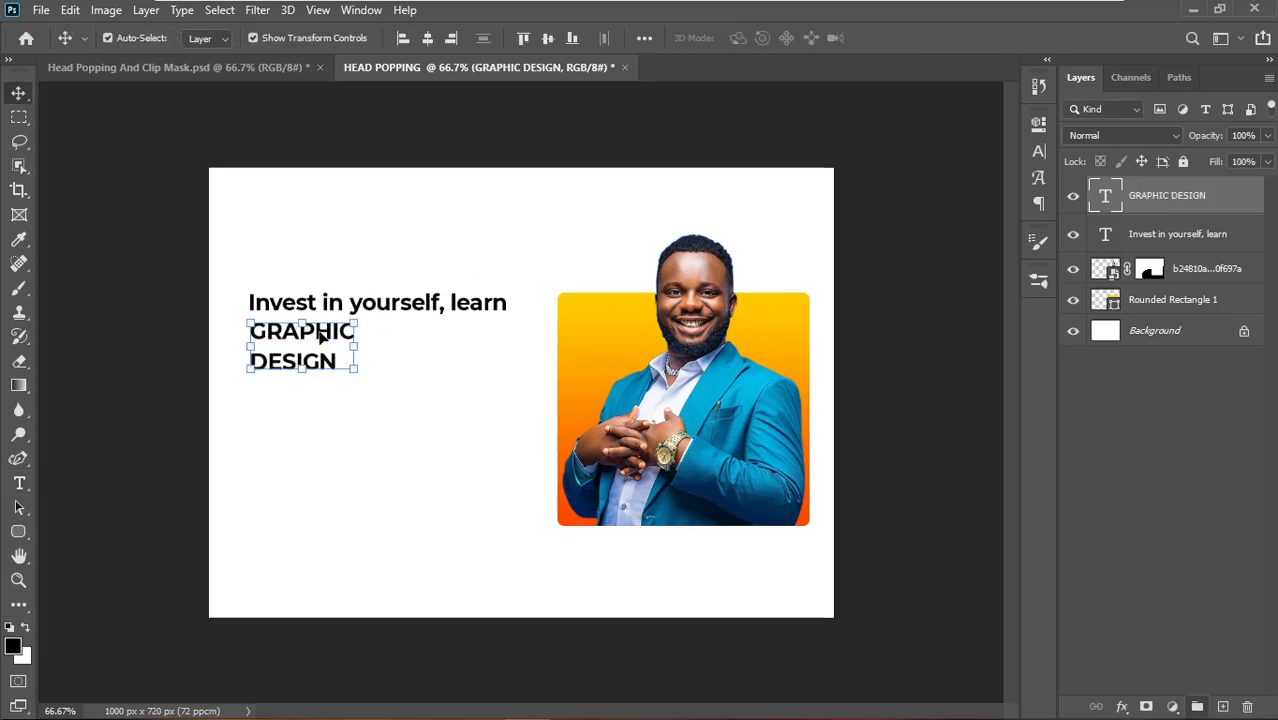
# - Set the font size of the word "GRAPHIC" alone to 34 pt
pyautogui.doubleClick(321, 336)
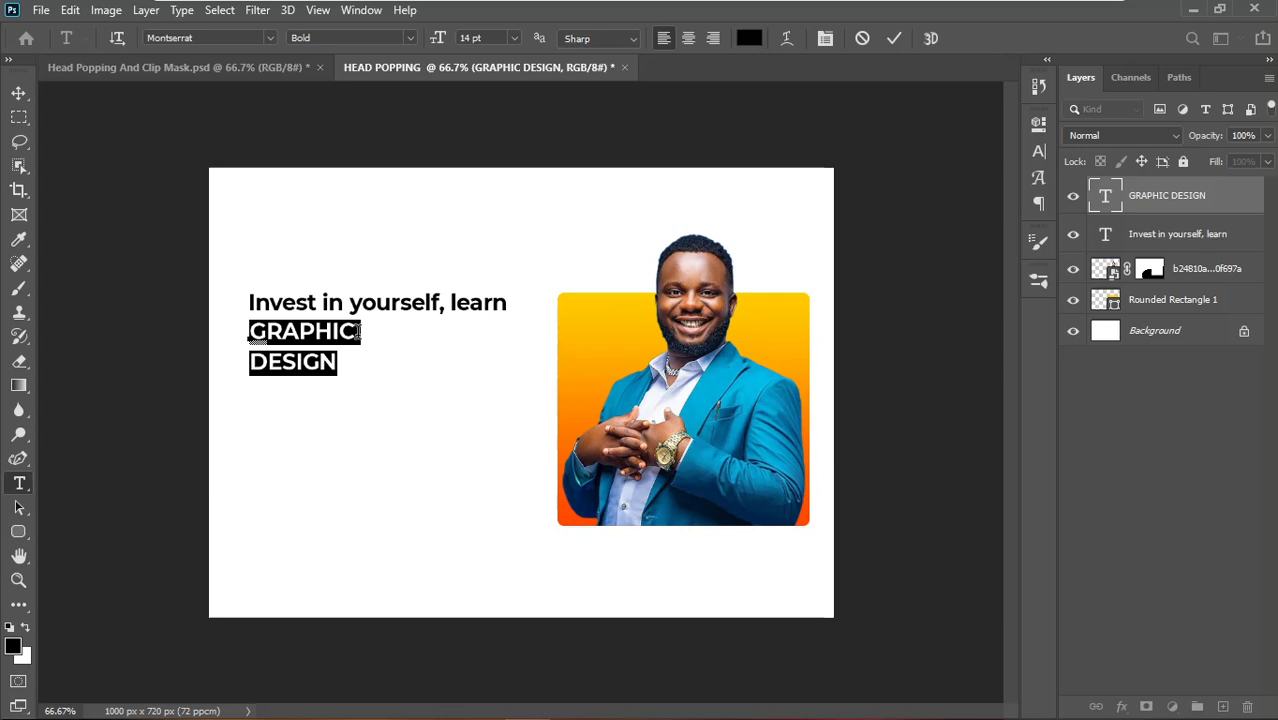
pyautogui.moveTo(358, 333); pyautogui.dragTo(237, 338)
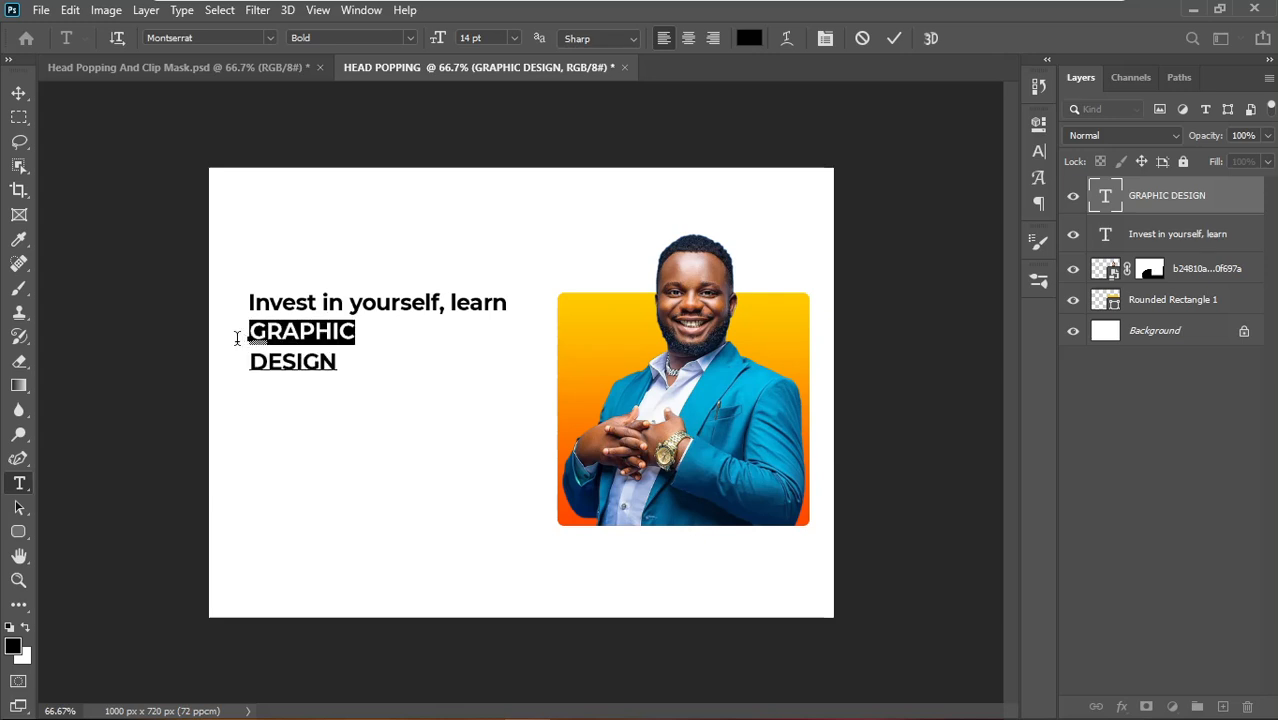
pyautogui.click(481, 38)
pyautogui.write('34')
pyautogui.press('Return')
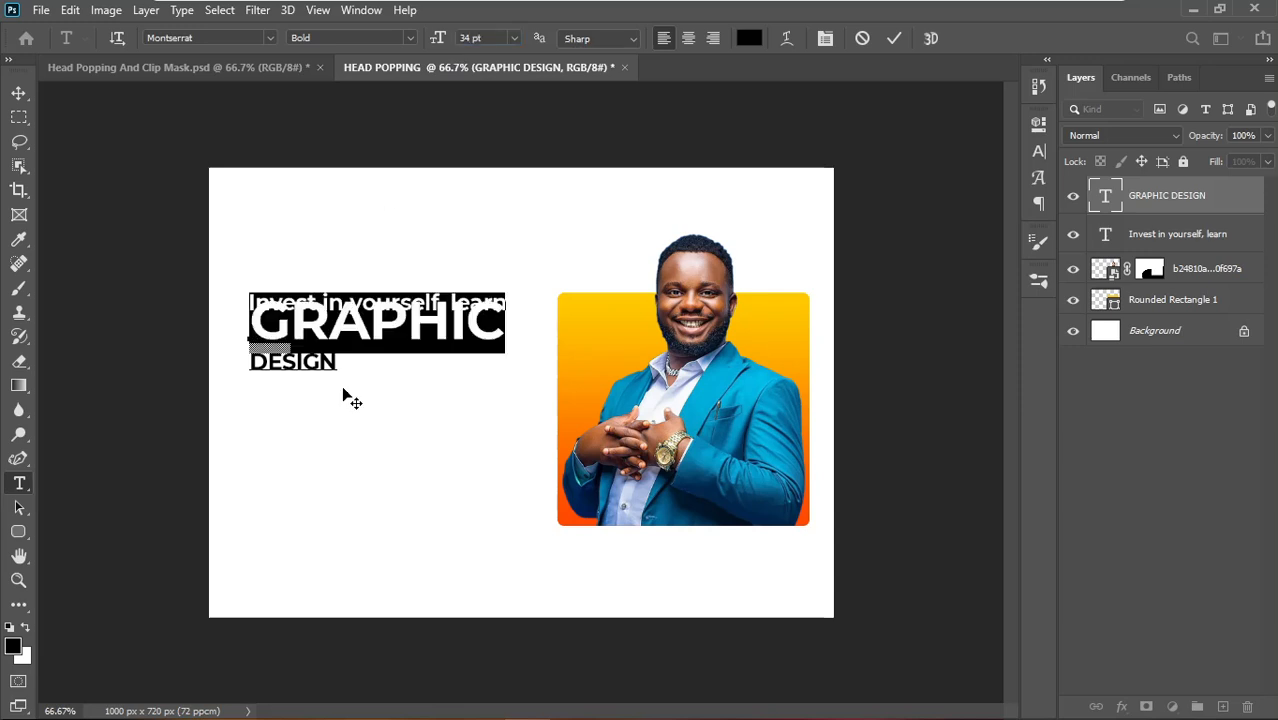
# - Set the word "DESIGN" to 45 pt and move the two-line heading down clear of the "Invest in yourself, learn" line
pyautogui.moveTo(339, 362); pyautogui.dragTo(229, 364)
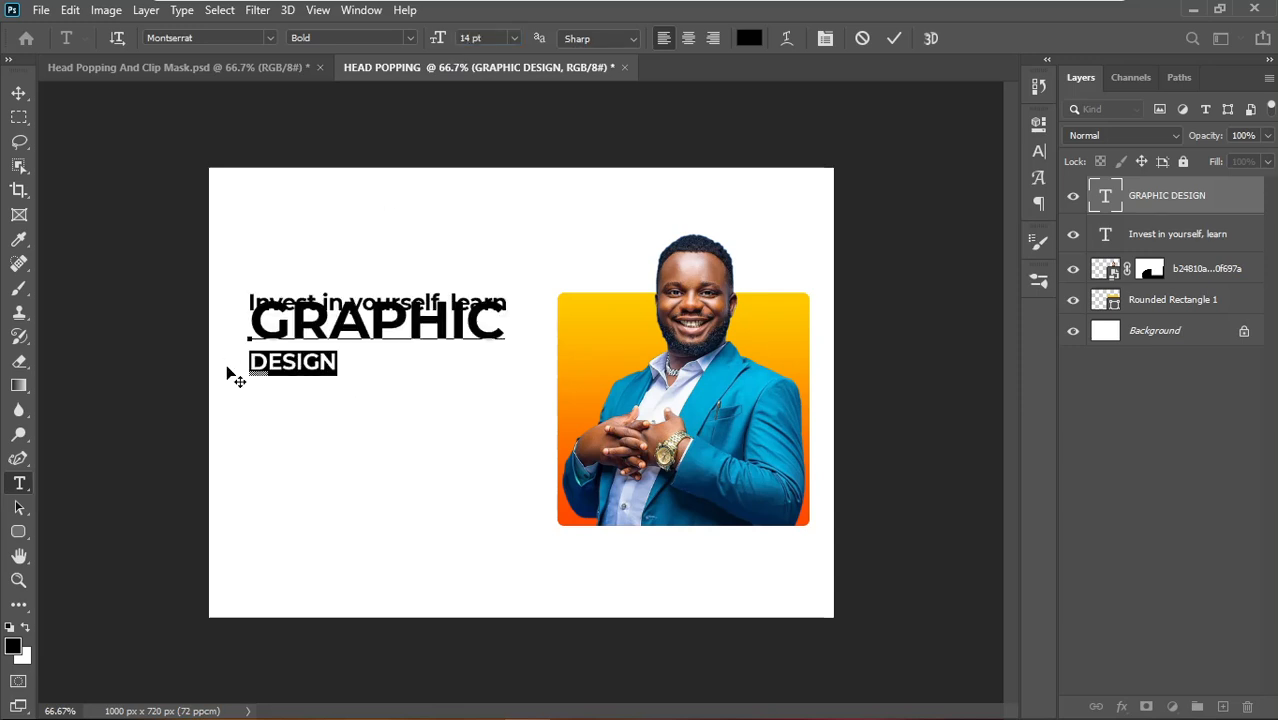
pyautogui.click(440, 39)
pyautogui.write('4')
pyautogui.press('Return')
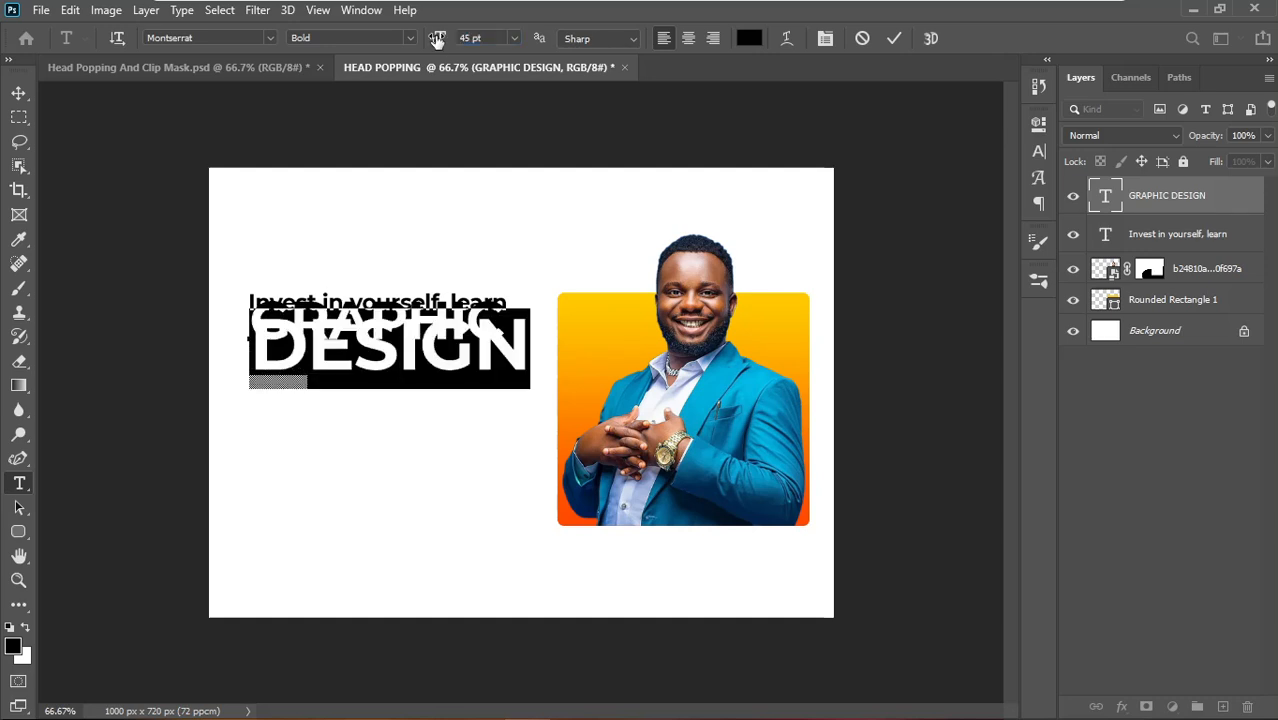
pyautogui.click(893, 40)
pyautogui.press('v')
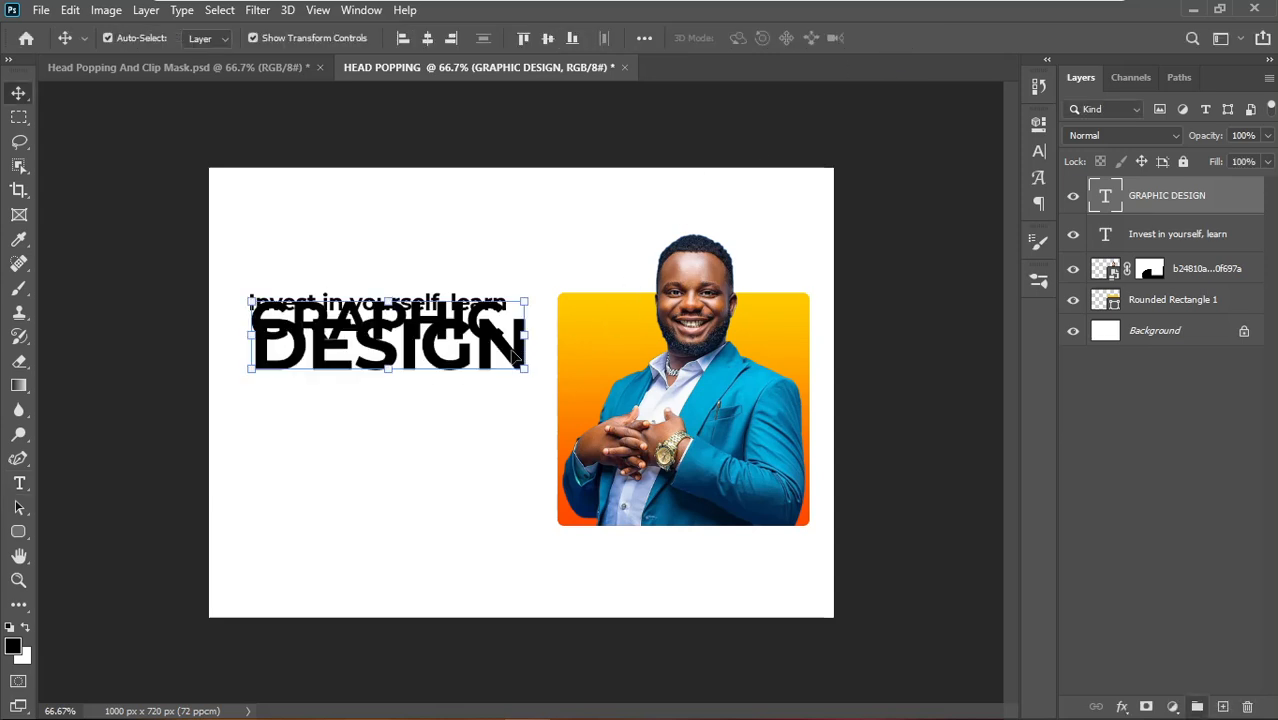
pyautogui.moveTo(513, 357); pyautogui.dragTo(508, 378)
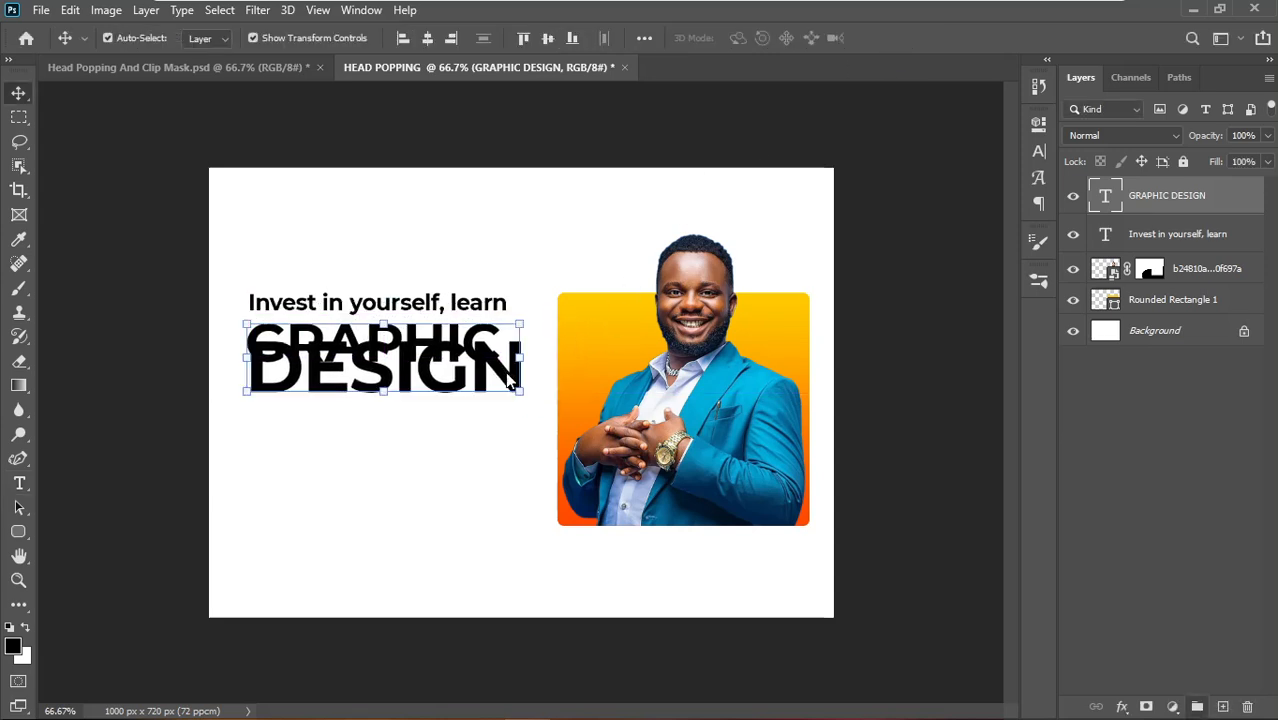
# - Set the leading of the GRAPHIC DESIGN heading to 35 pt so its two lines separate, and deselect the layer
pyautogui.click(1040, 150)
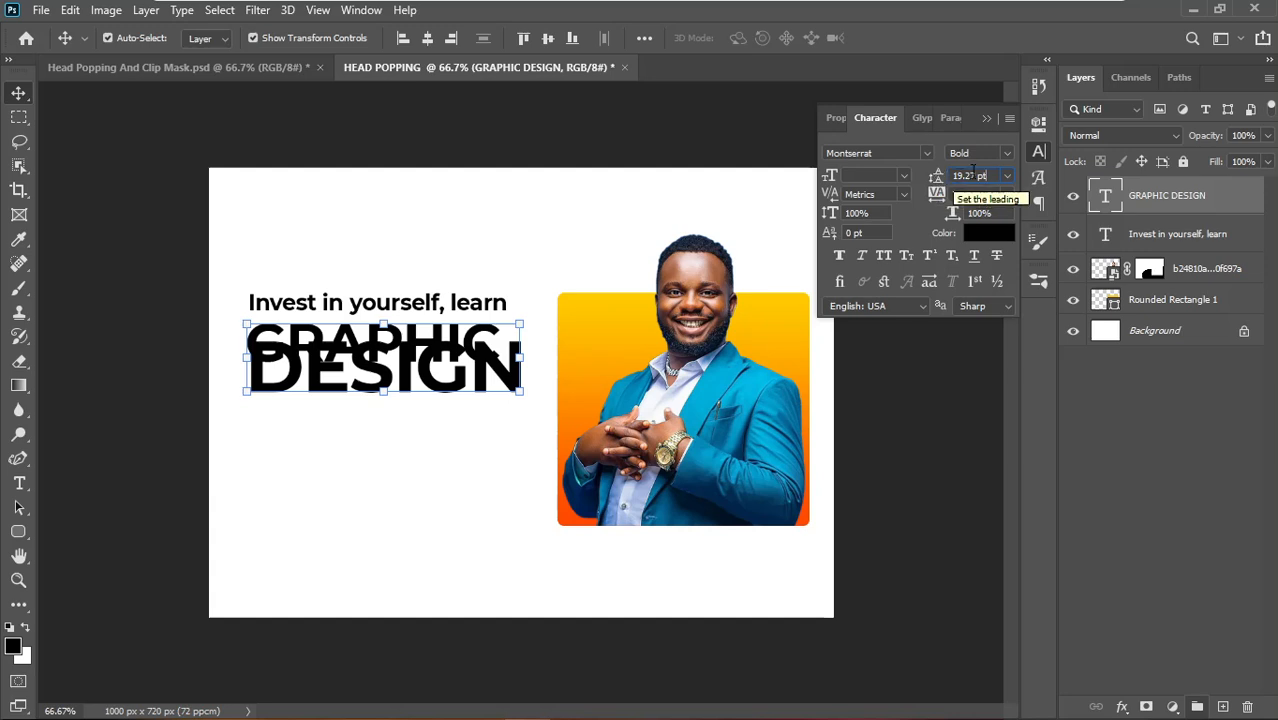
pyautogui.click(936, 177)
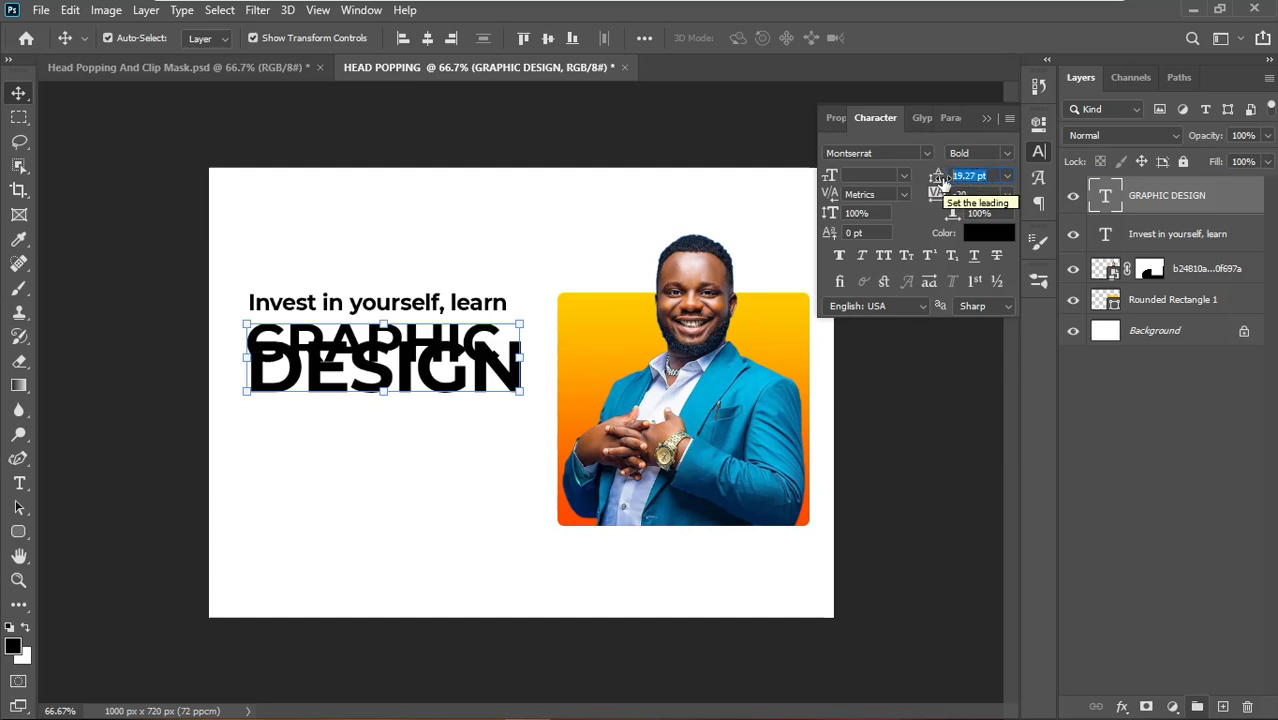
pyautogui.press('Up')
pyautogui.press('Up')
pyautogui.press('Up')
pyautogui.press('Up')
pyautogui.press('Up')
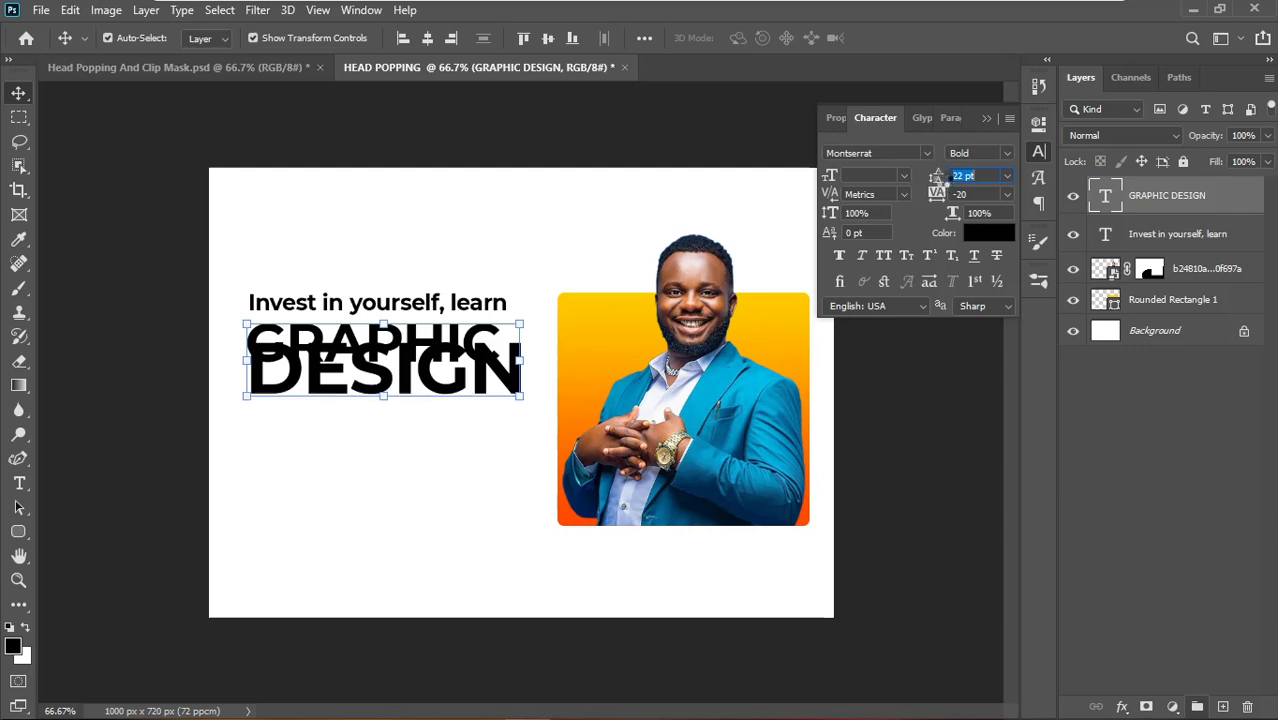
pyautogui.press('Up')
pyautogui.press('Up')
pyautogui.press('Up')
pyautogui.press('Up')
pyautogui.press('Up')
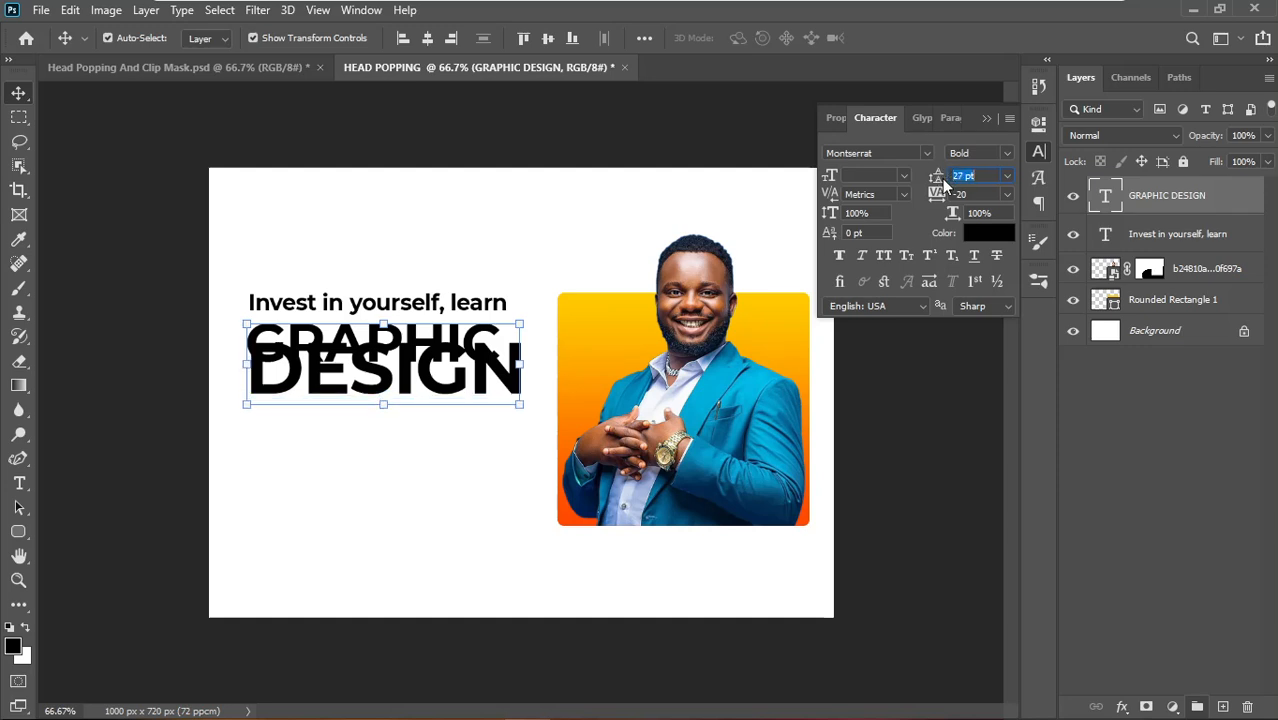
pyautogui.press('Up')
pyautogui.press('Up')
pyautogui.press('Up')
pyautogui.press('Up')
pyautogui.press('Up')
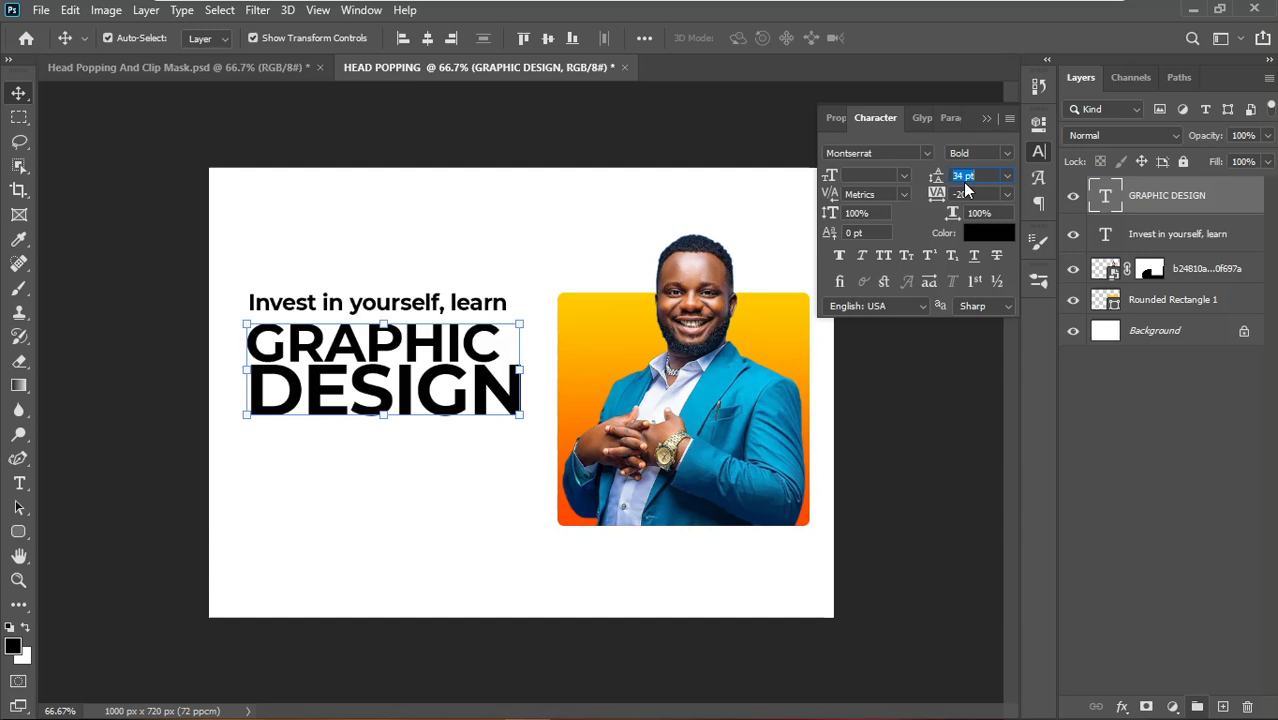
pyautogui.press('Up')
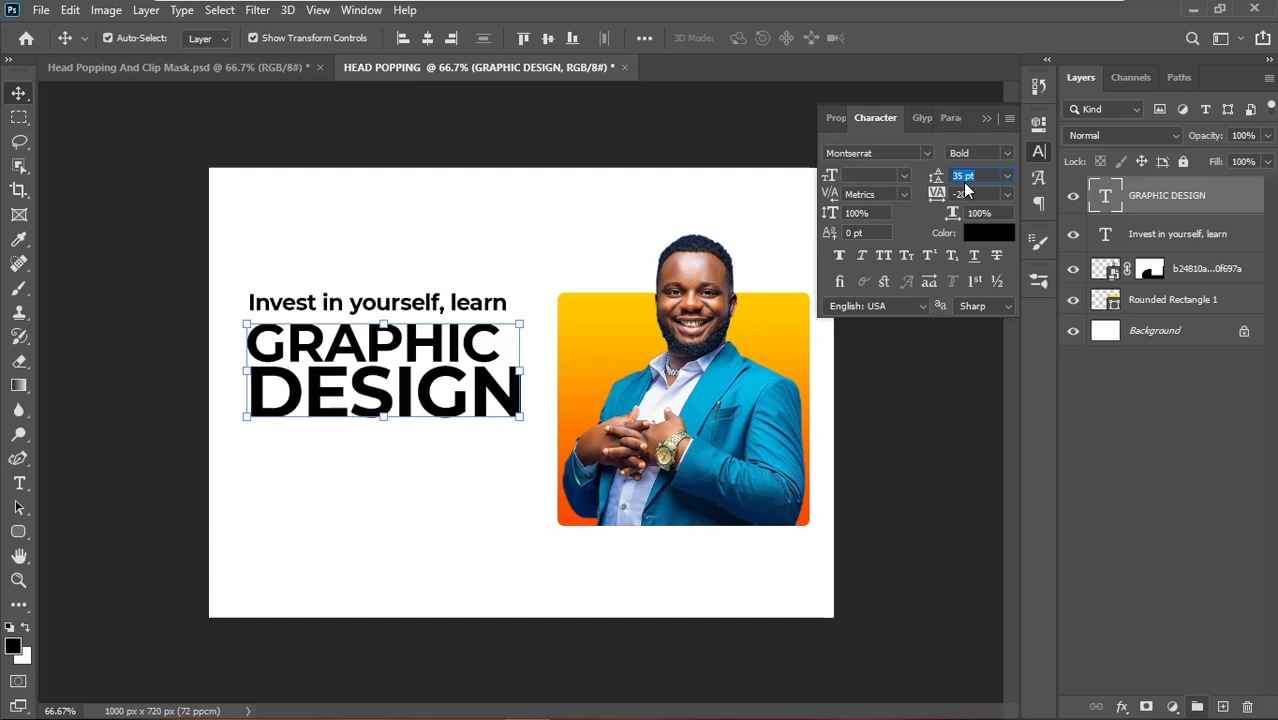
pyautogui.press('Return')
pyautogui.click(987, 120)
pyautogui.click(984, 152)
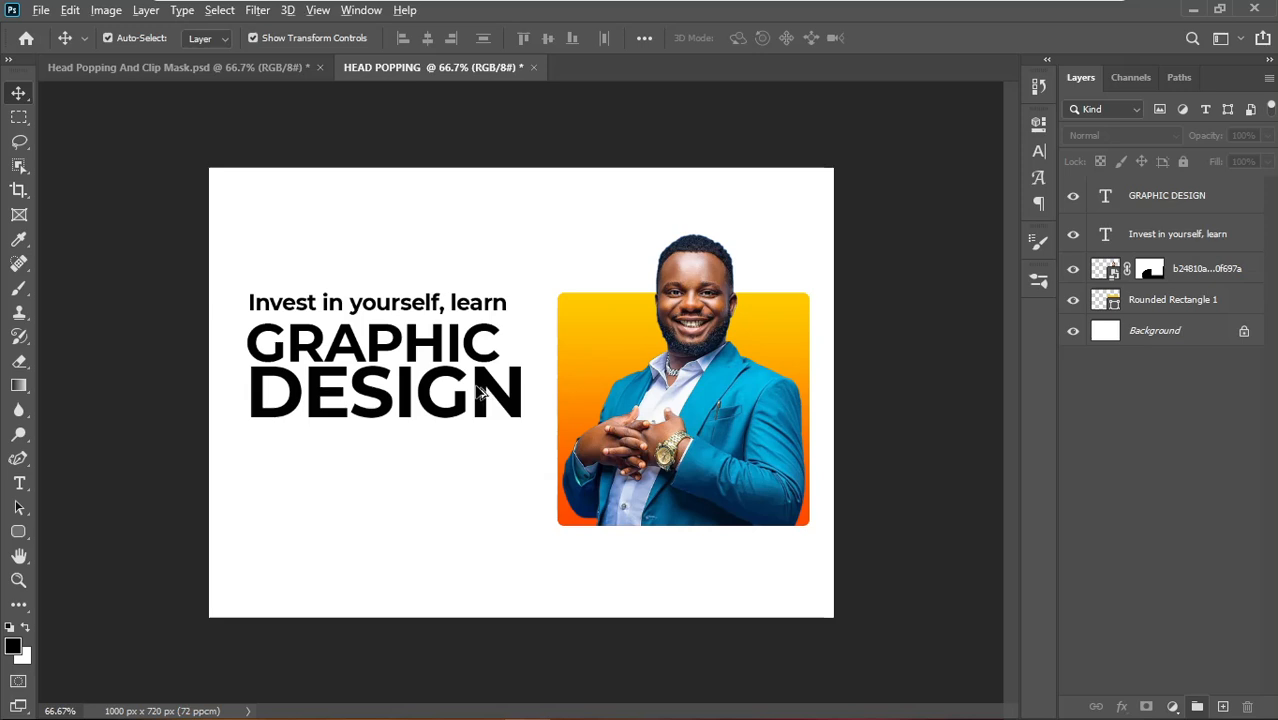
# - Duplicate the GRAPHIC DESIGN heading below itself, replace the copy's text with "SKIL TODAY", and align it under the heading with a small gap
pyautogui.moveTo(477, 388); pyautogui.dragTo(484, 486)
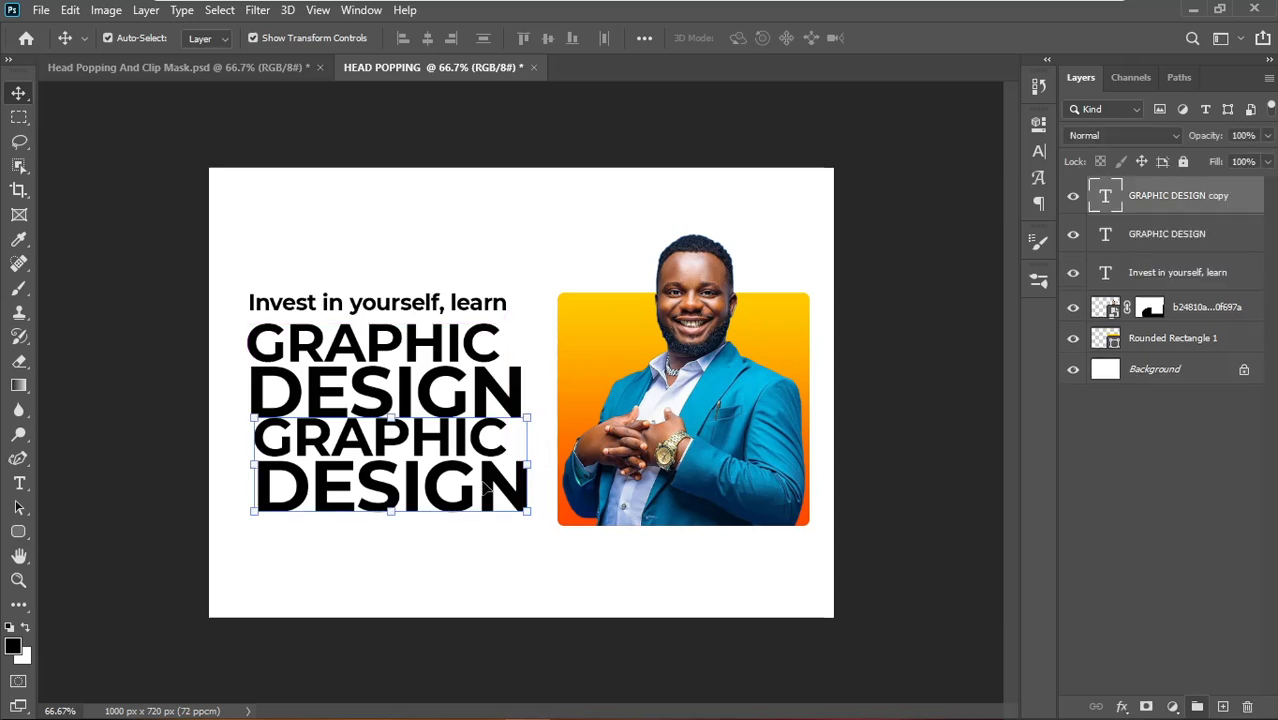
pyautogui.doubleClick(483, 481)
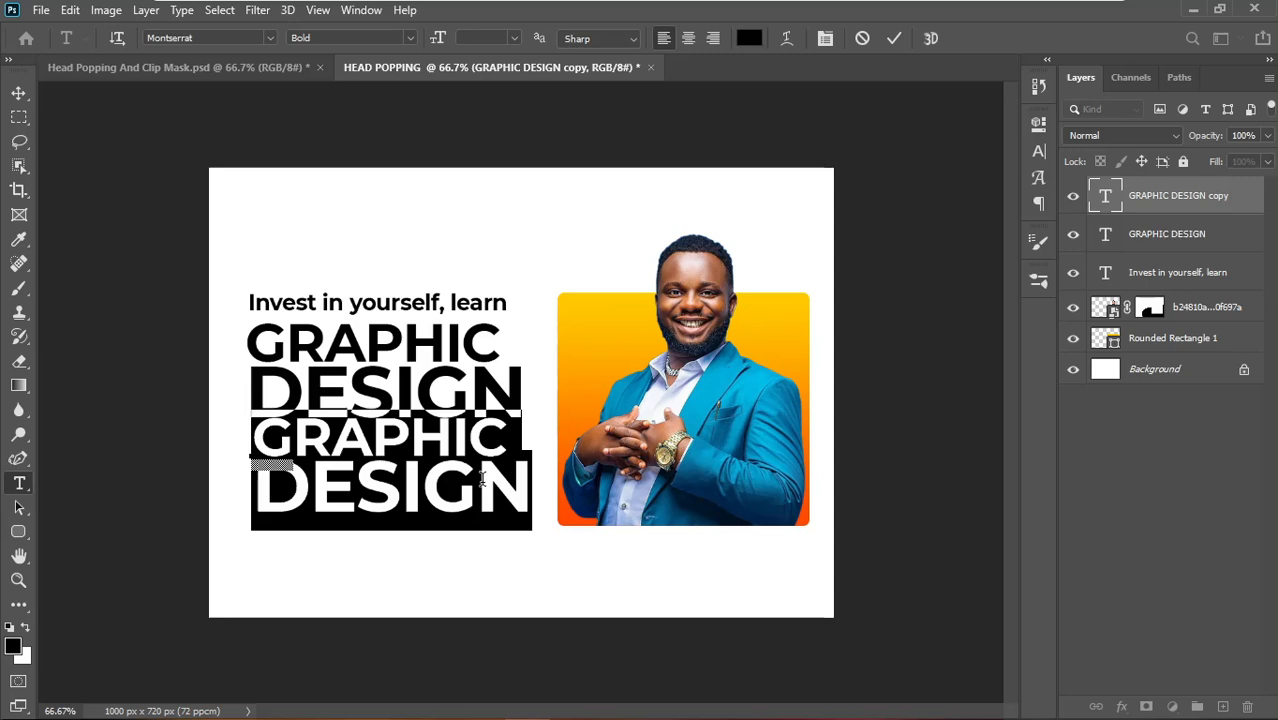
pyautogui.write('SKIL')
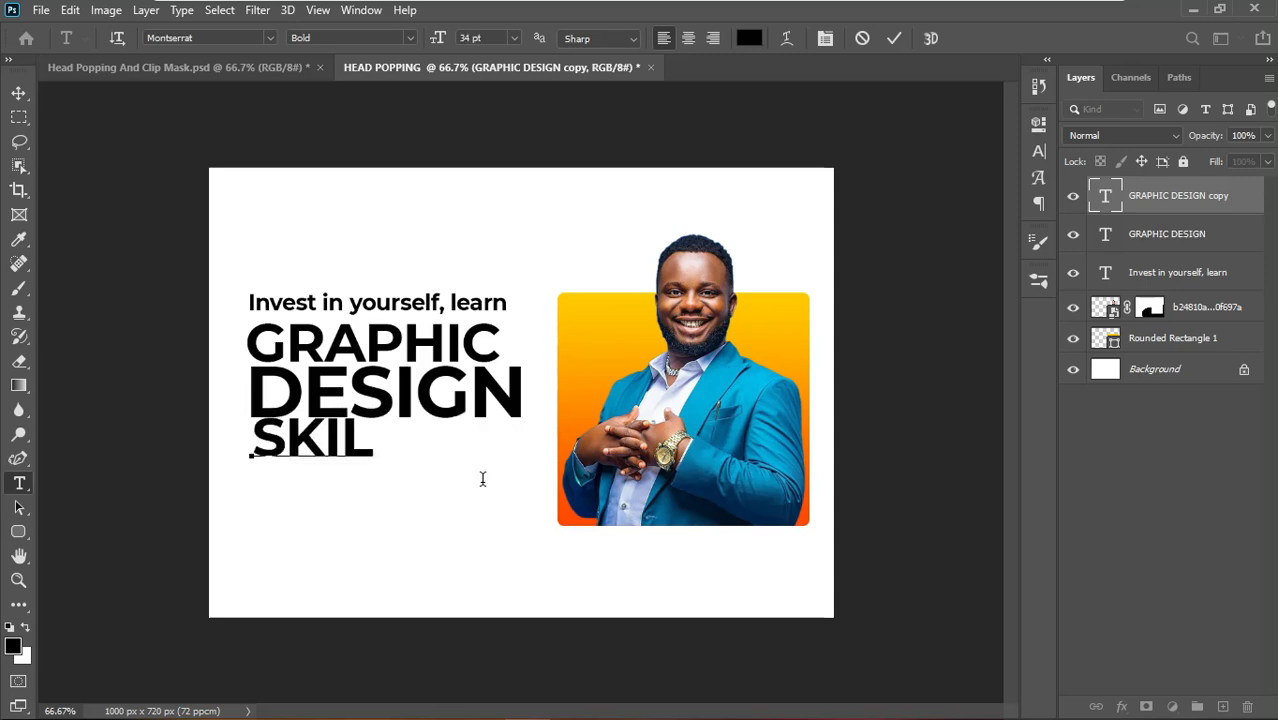
pyautogui.write(' TODAY')
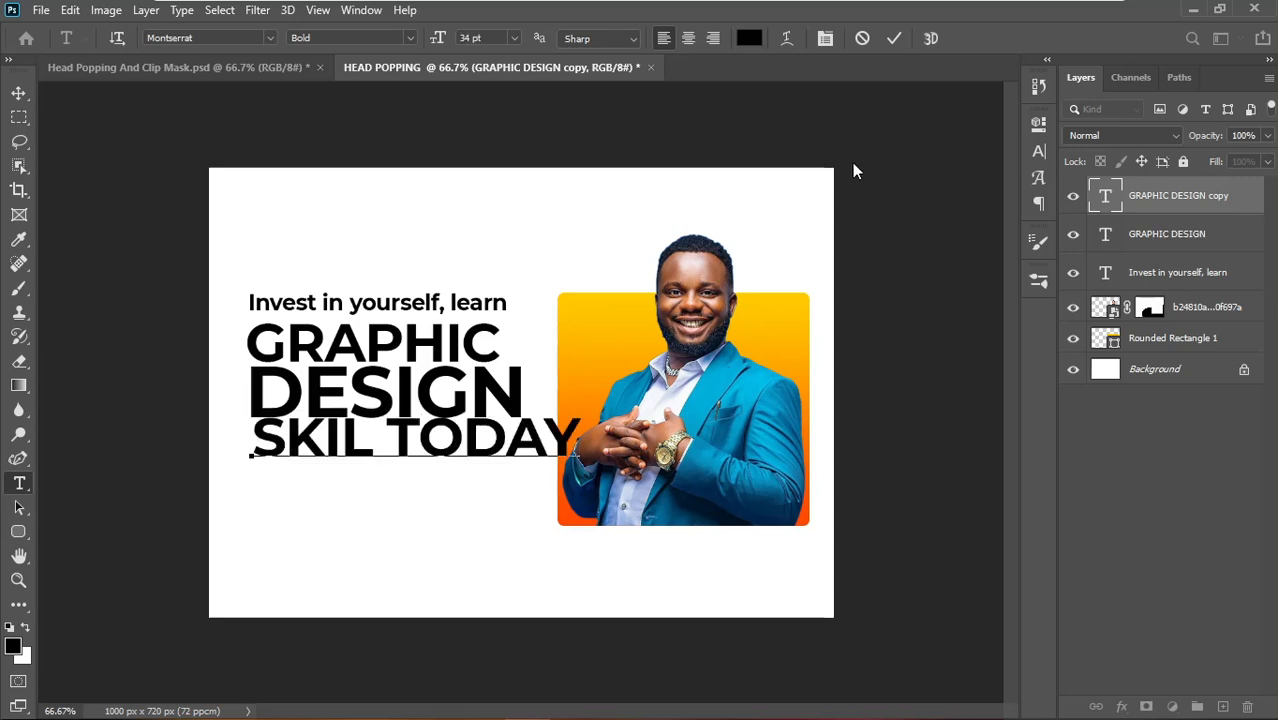
pyautogui.click(893, 38)
pyautogui.press('v')
pyautogui.moveTo(496, 450); pyautogui.dragTo(492, 468)
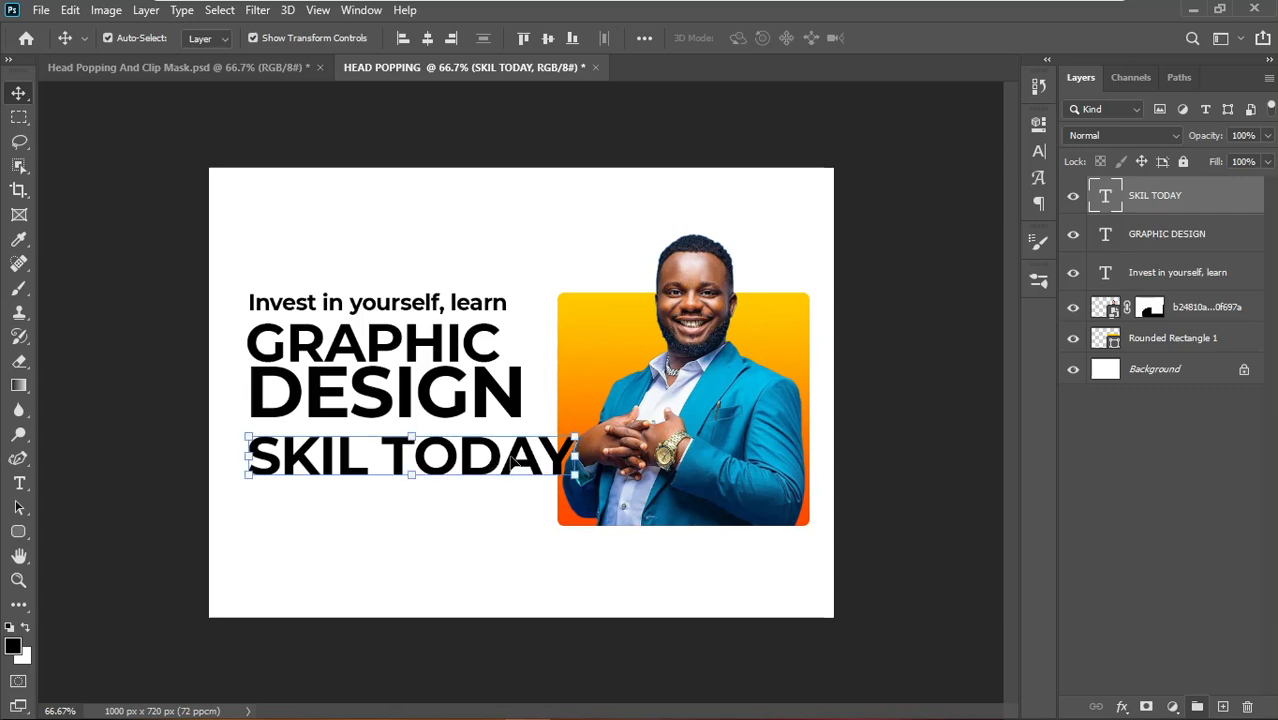
# - Set the font size of the "SKIL TODAY" line to 19 pt
pyautogui.doubleClick(511, 459)
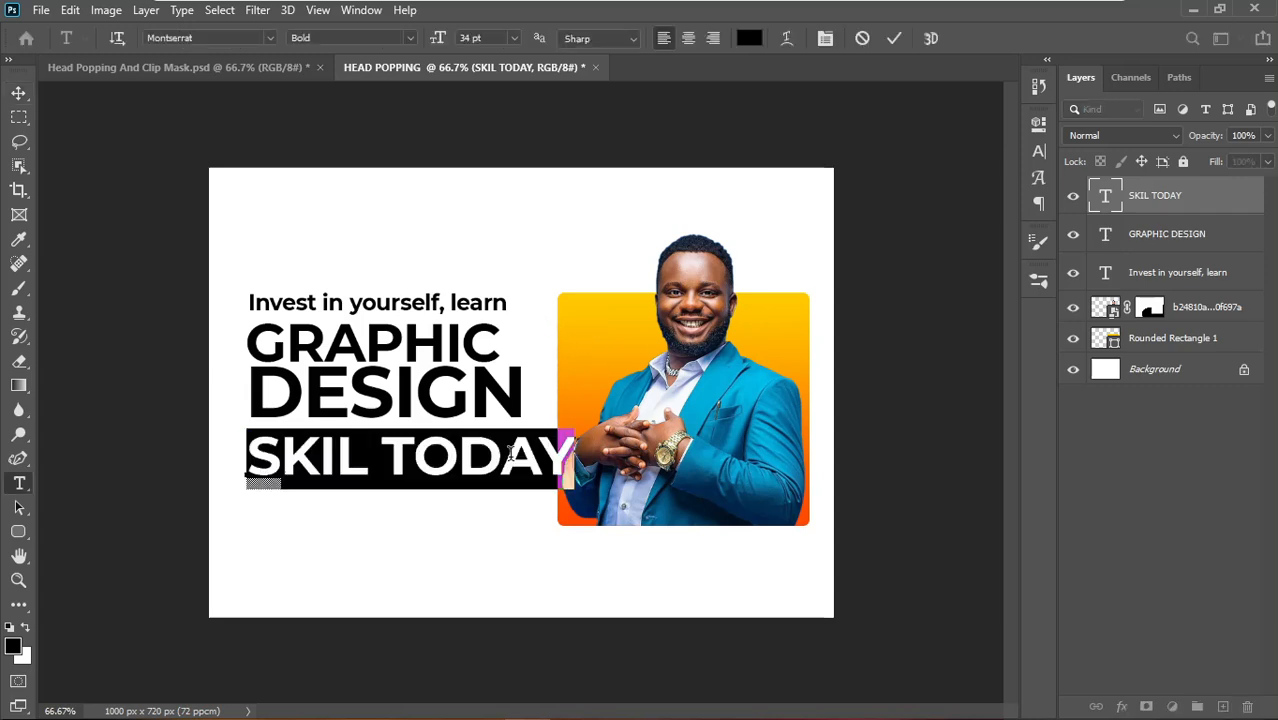
pyautogui.click(481, 36)
pyautogui.write('19')
pyautogui.press('Return')
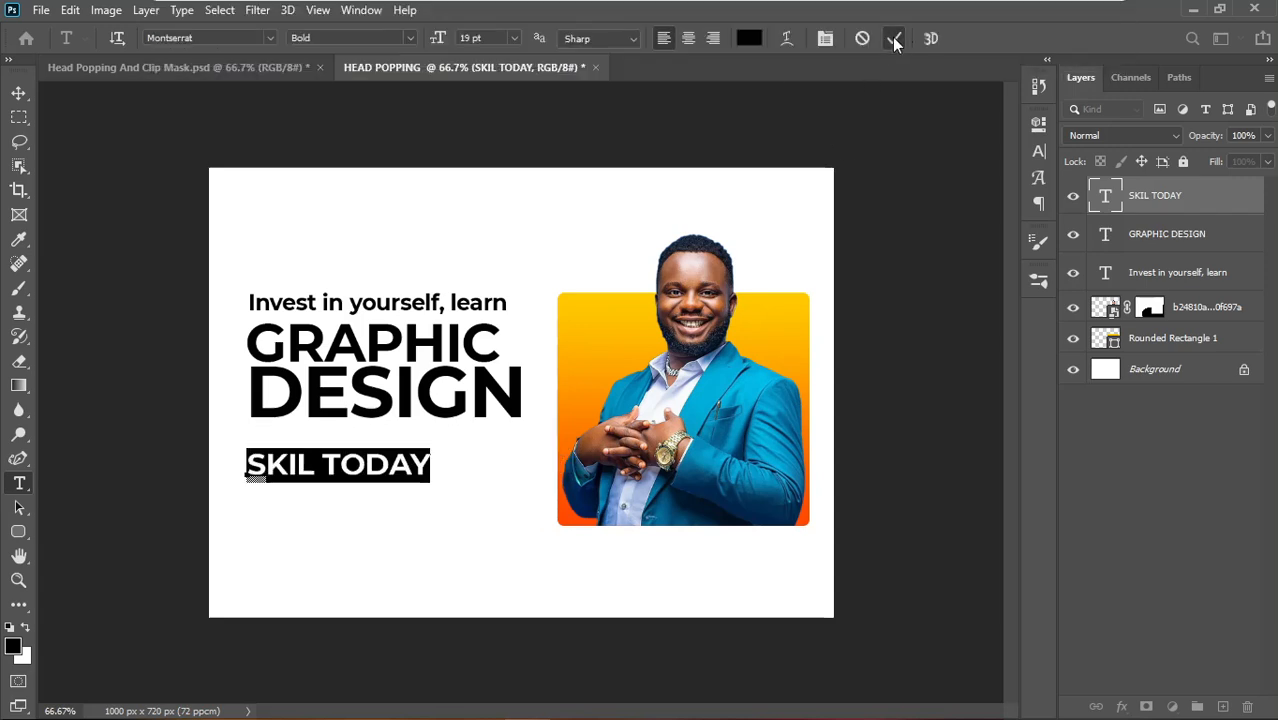
# - Commit the "SKIL TODAY" text edit and nudge the line up closer to the GRAPHIC DESIGN heading
pyautogui.click(894, 38)
pyautogui.press('Up')
pyautogui.press('Up')
pyautogui.press('Up')
pyautogui.press('Up')
pyautogui.press('Up')
pyautogui.press('Up')
pyautogui.press('Up')
pyautogui.press('Up')
pyautogui.press('Up')
pyautogui.press('Up')
pyautogui.press('Up')
pyautogui.press('Up')
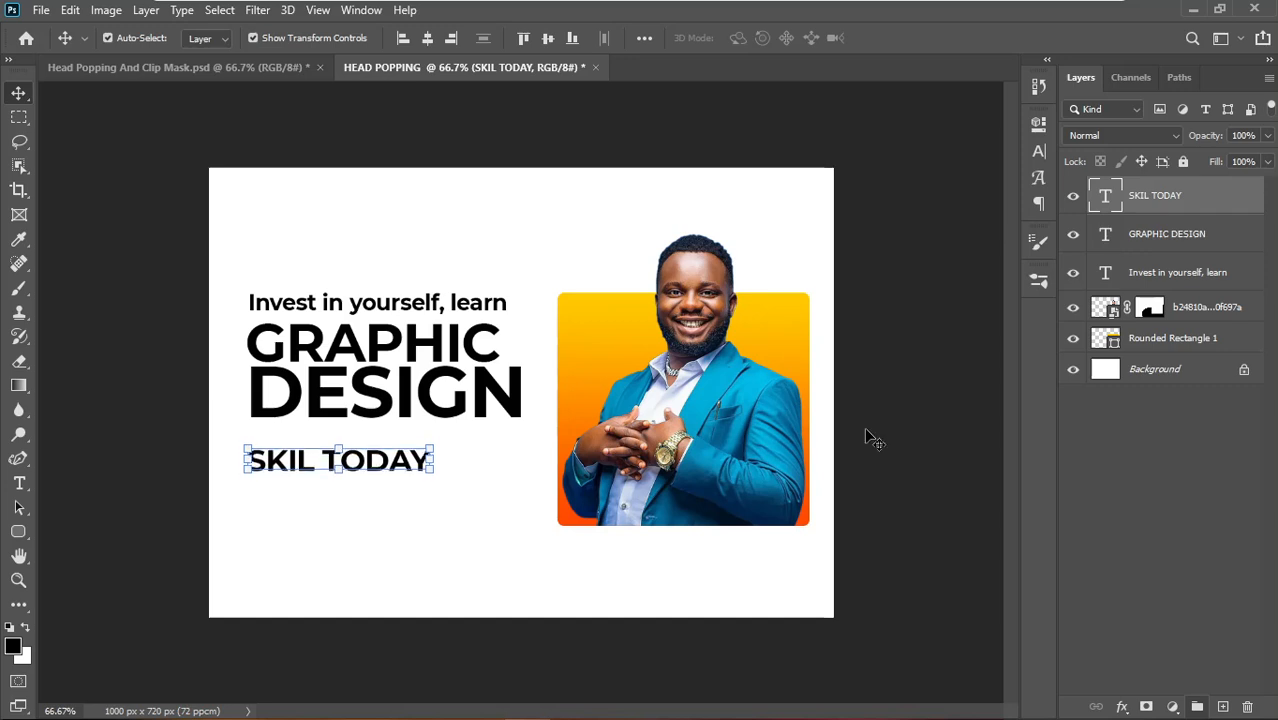
pyautogui.click(892, 437)
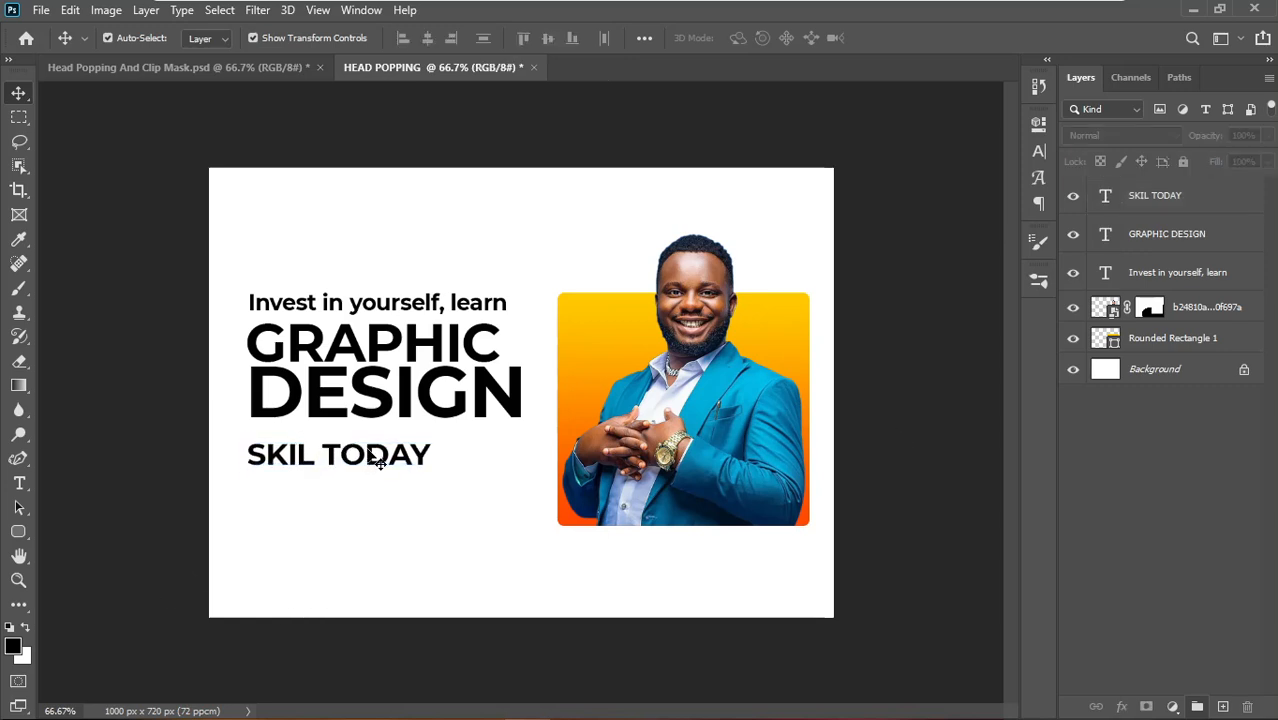
# - Duplicate the "SKIL TODAY" line below itself and replace the copy's text with the presenter's full name in capitals
pyautogui.moveTo(366, 470); pyautogui.dragTo(368, 515)
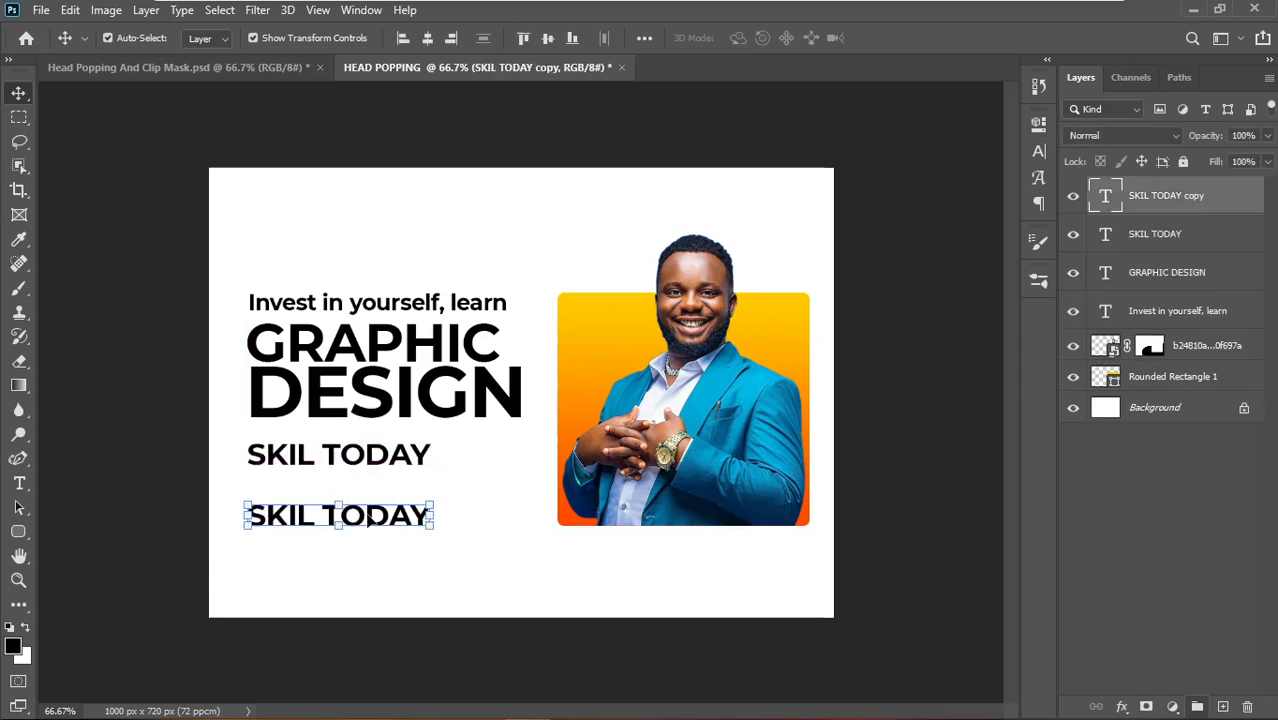
pyautogui.doubleClick(369, 515)
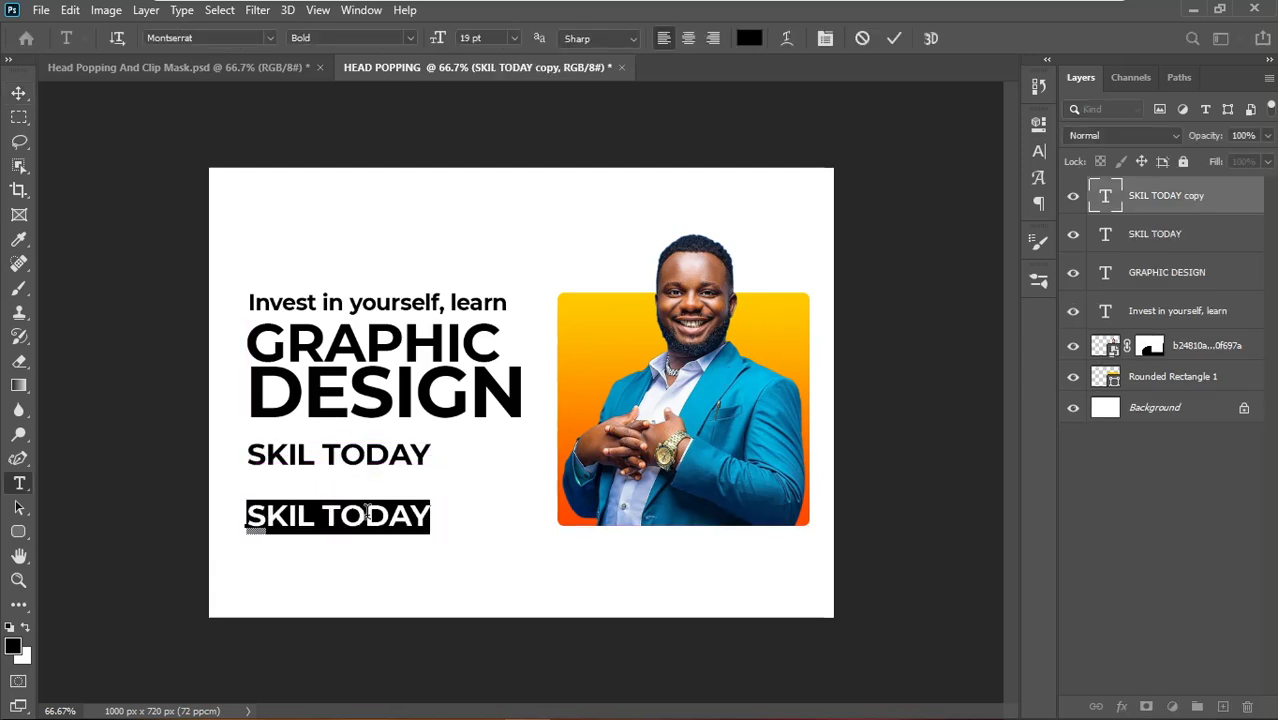
pyautogui.write('N')
pyautogui.press('BackSpace')
pyautogui.write('FR')
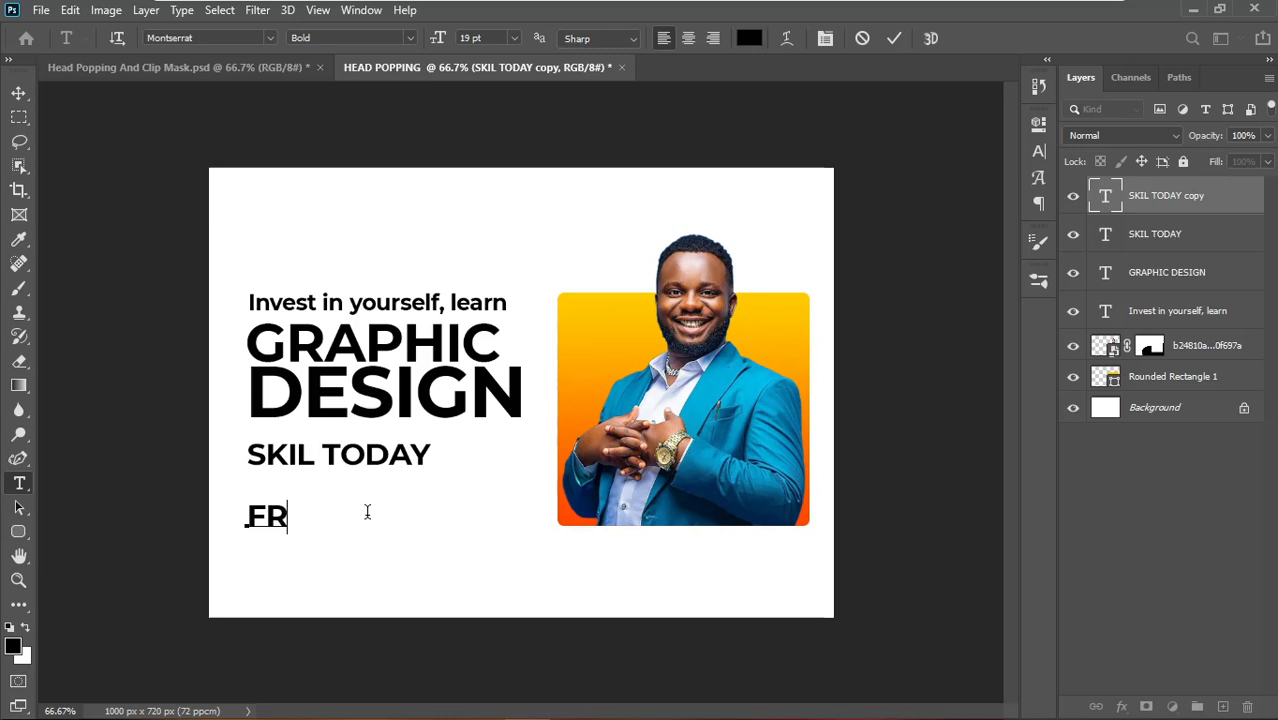
pyautogui.write('ANCIS')
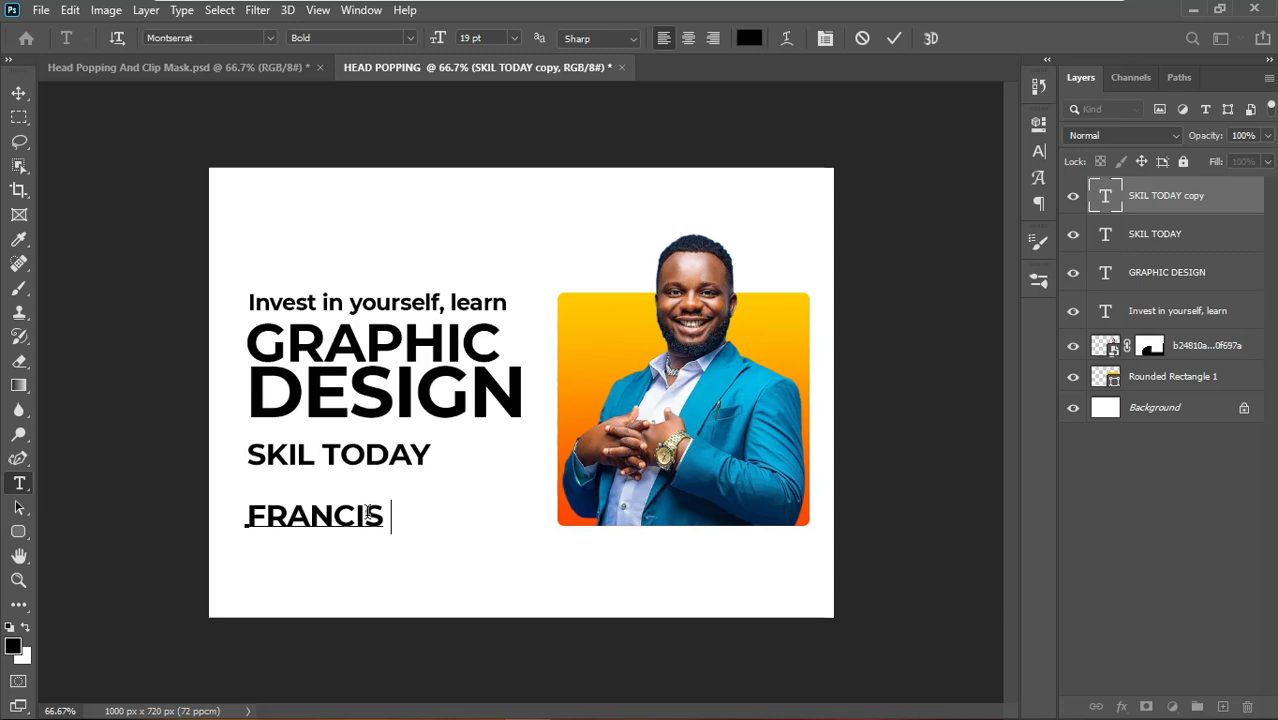
pyautogui.write('NDEOGO')
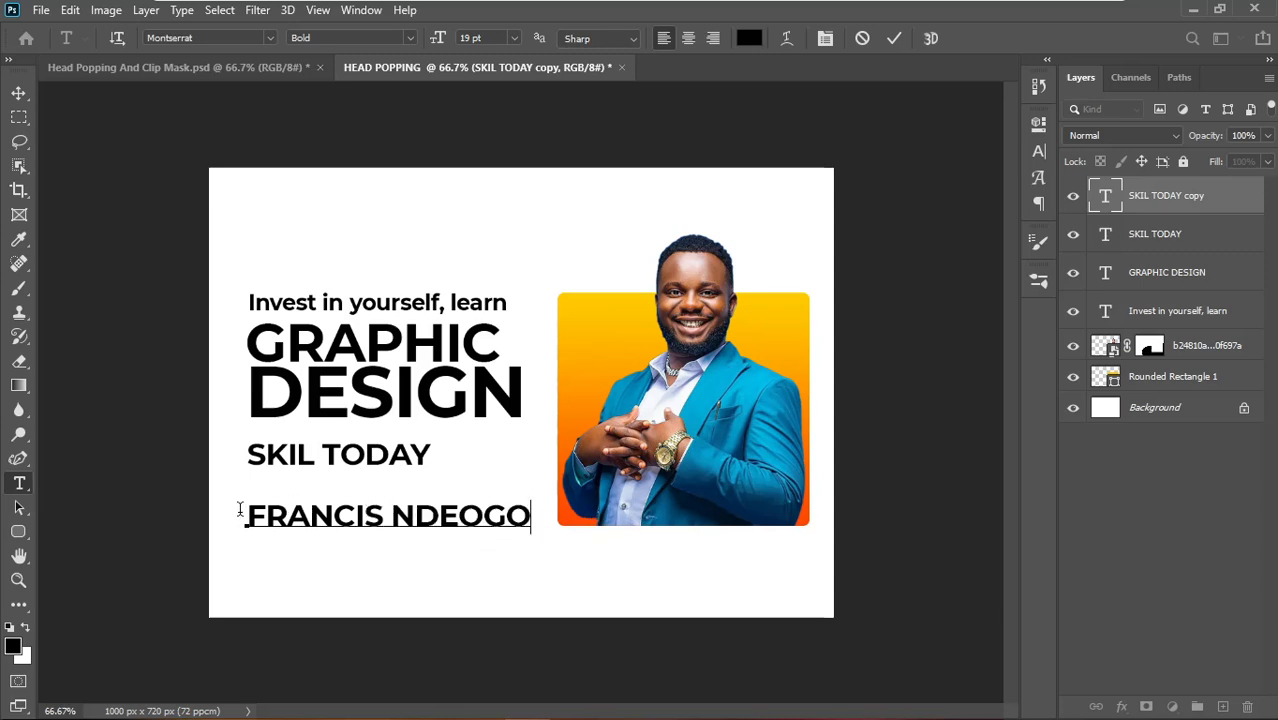
# - Set the font size of the name line to 14 pt, commit the edit and deselect the layer
pyautogui.moveTo(243, 514); pyautogui.dragTo(643, 513)
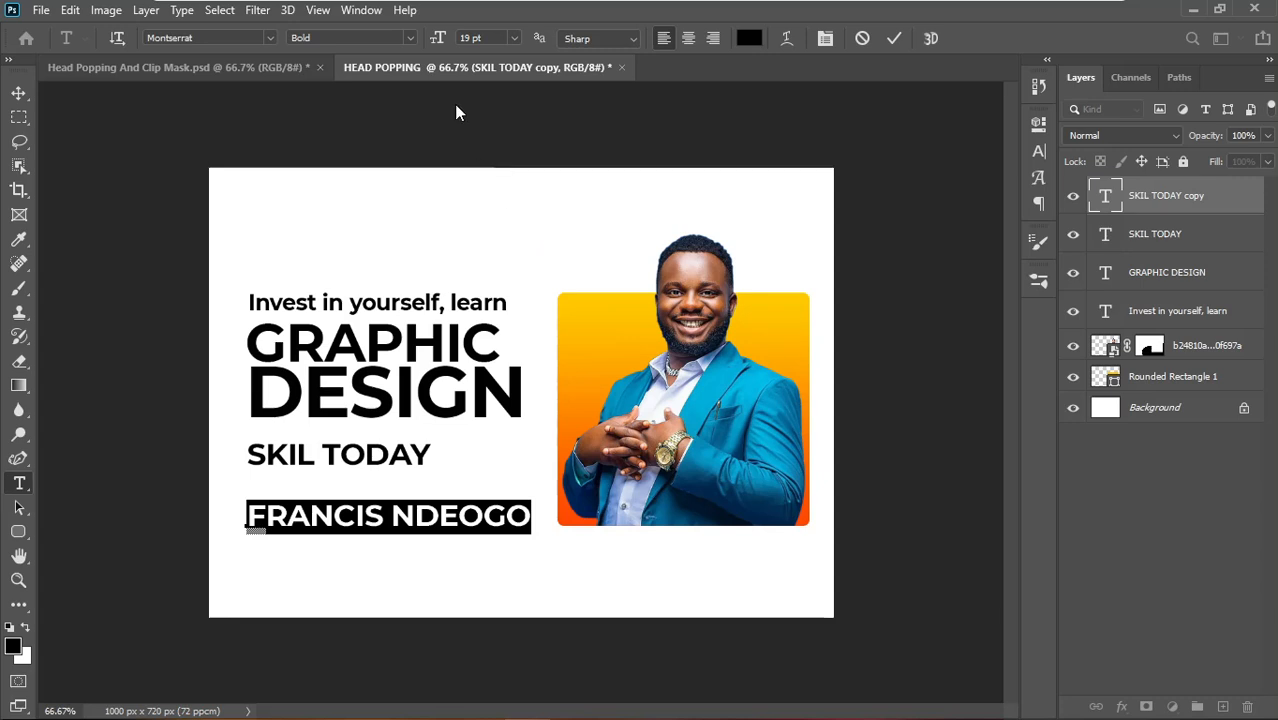
pyautogui.click(488, 37)
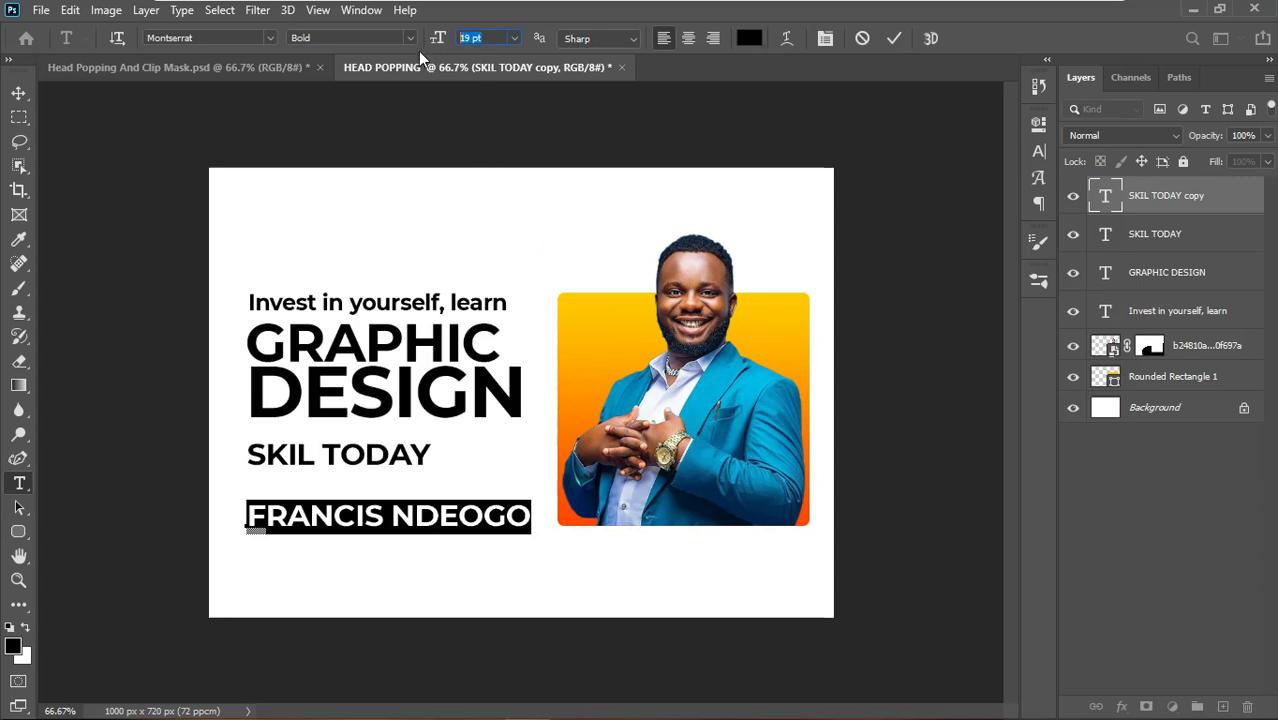
pyautogui.write('14')
pyautogui.press('Return')
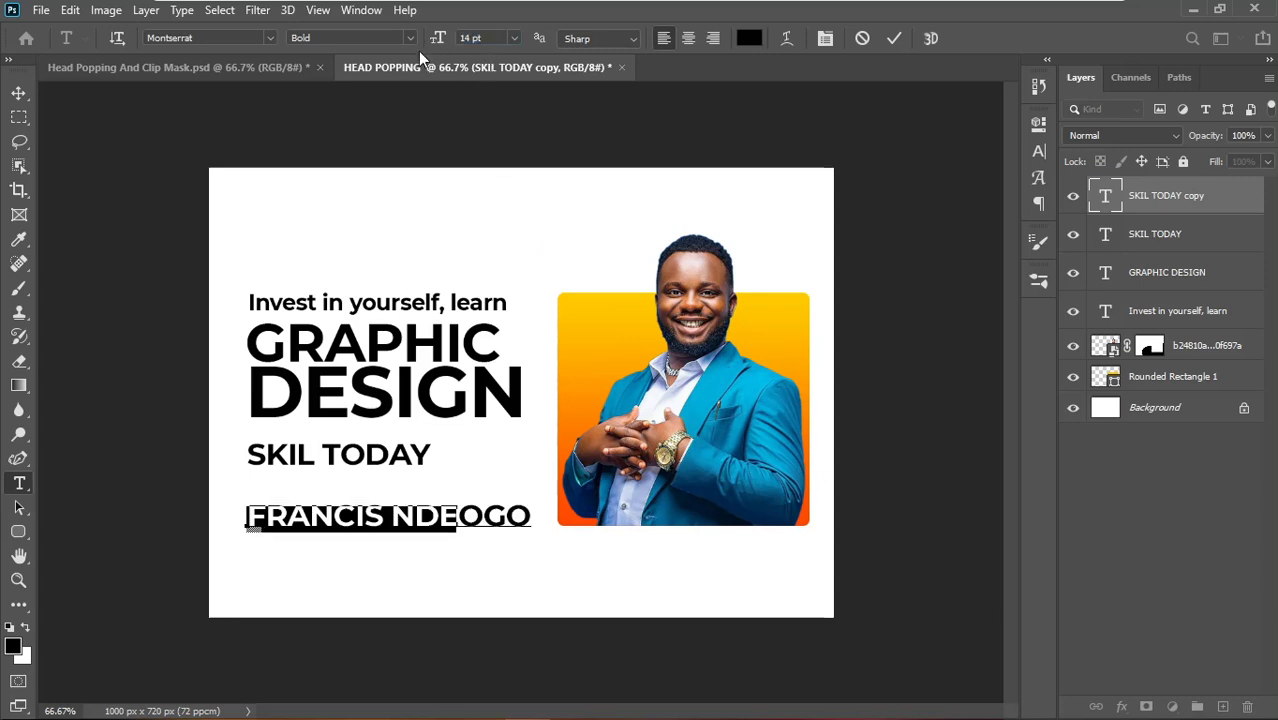
pyautogui.click(895, 40)
pyautogui.press('v')
pyautogui.click(916, 214)
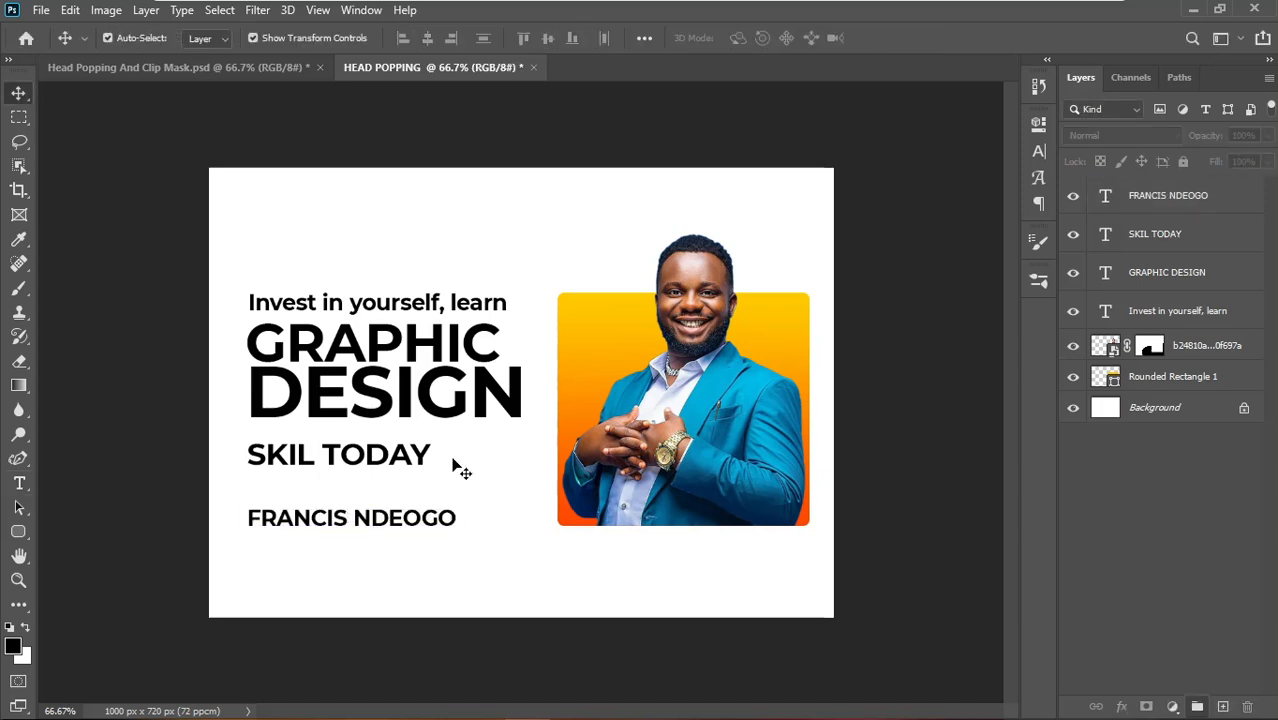
# - Check the finished Head Popping And Clip Mask.psd design, and add a Gradient Overlay to the GRAPHIC DESIGN heading in the HEAD POPPING document
pyautogui.click(124, 68)
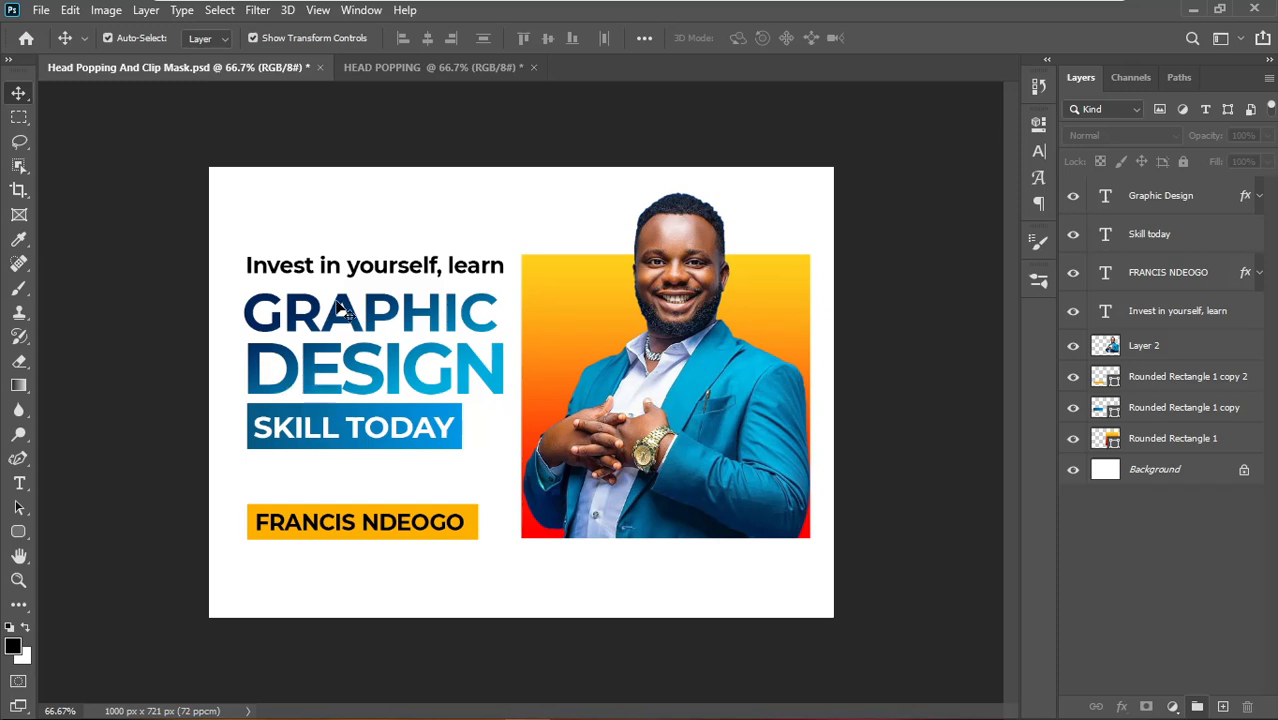
pyautogui.click(444, 69)
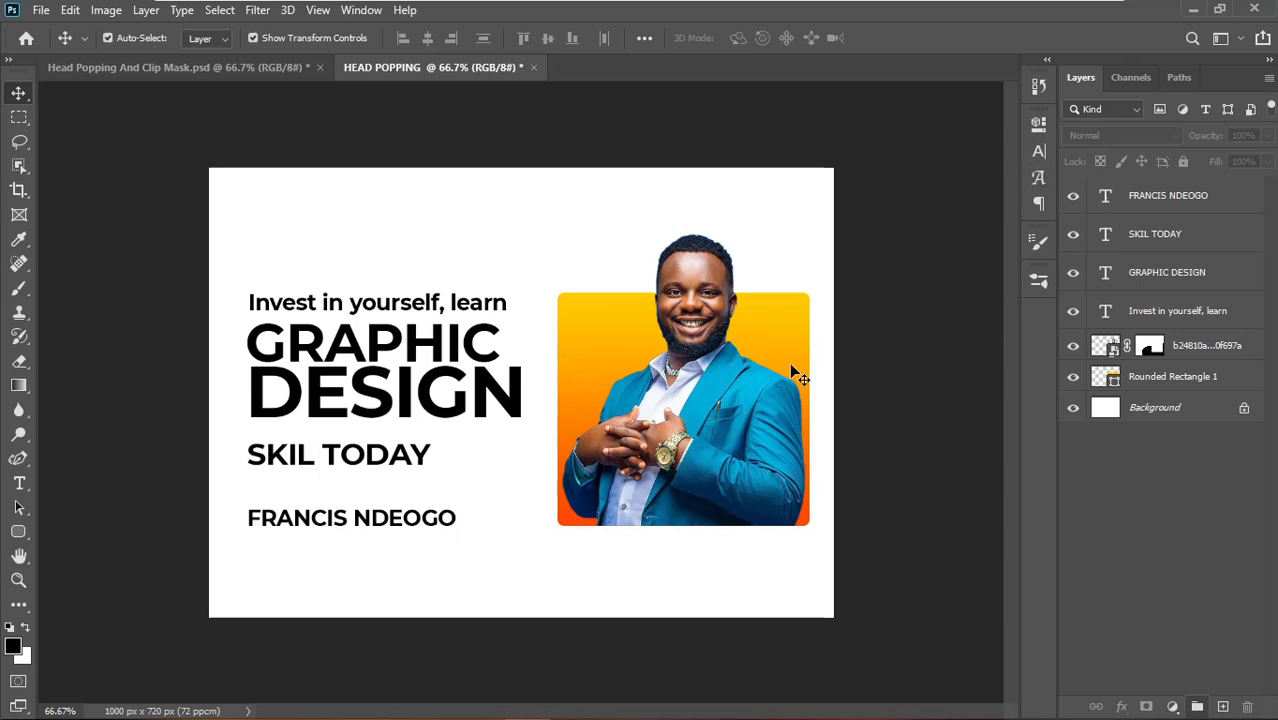
pyautogui.click(497, 388)
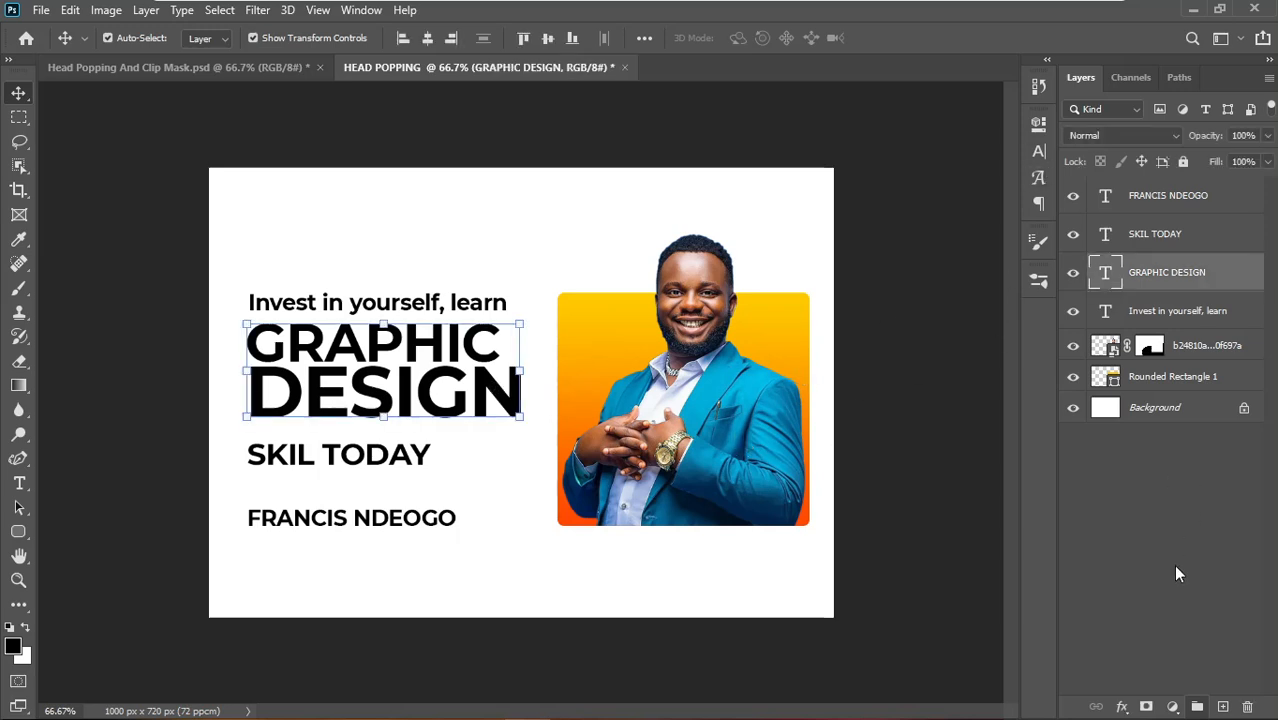
pyautogui.click(1121, 706)
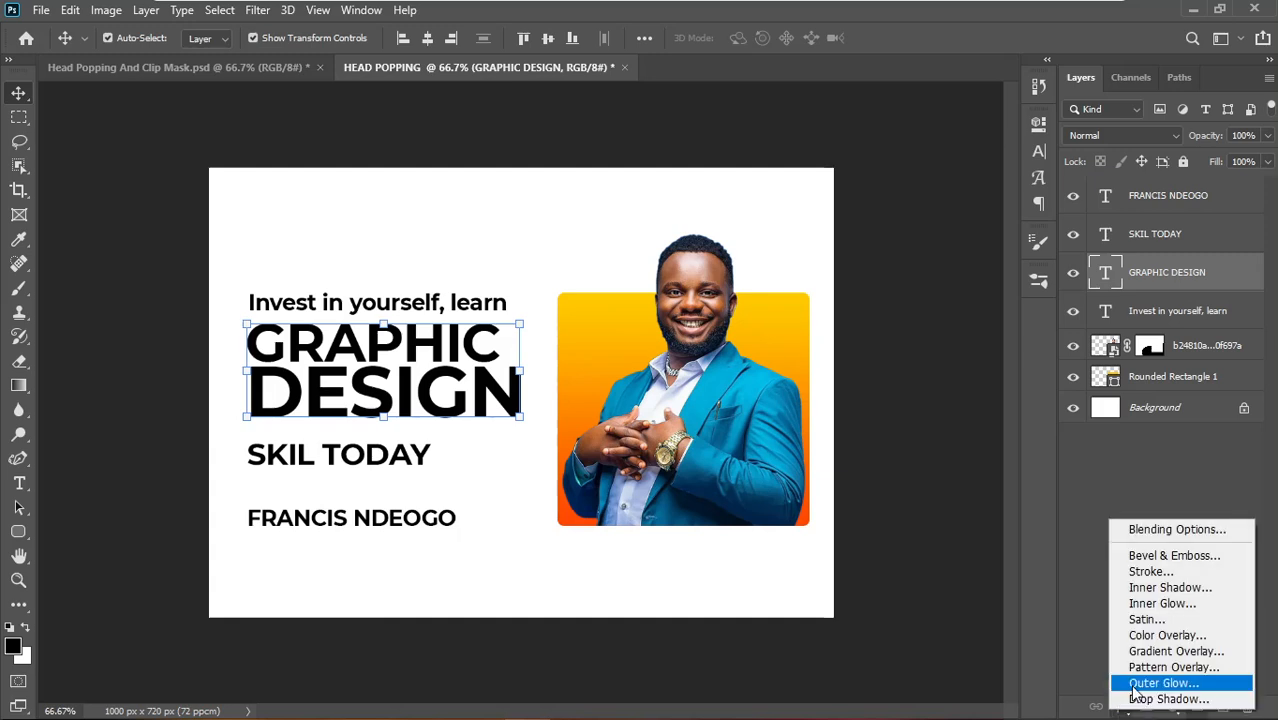
pyautogui.click(1158, 655)
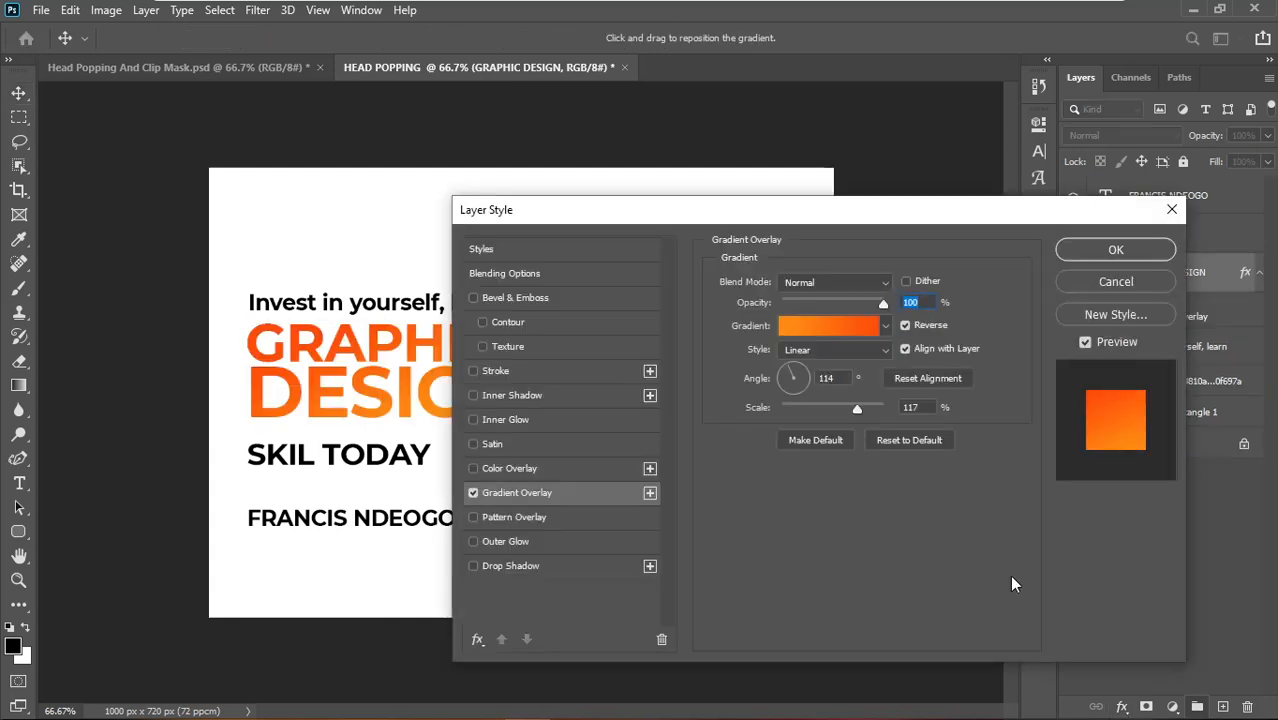
pyautogui.moveTo(631, 217); pyautogui.dragTo(868, 215)
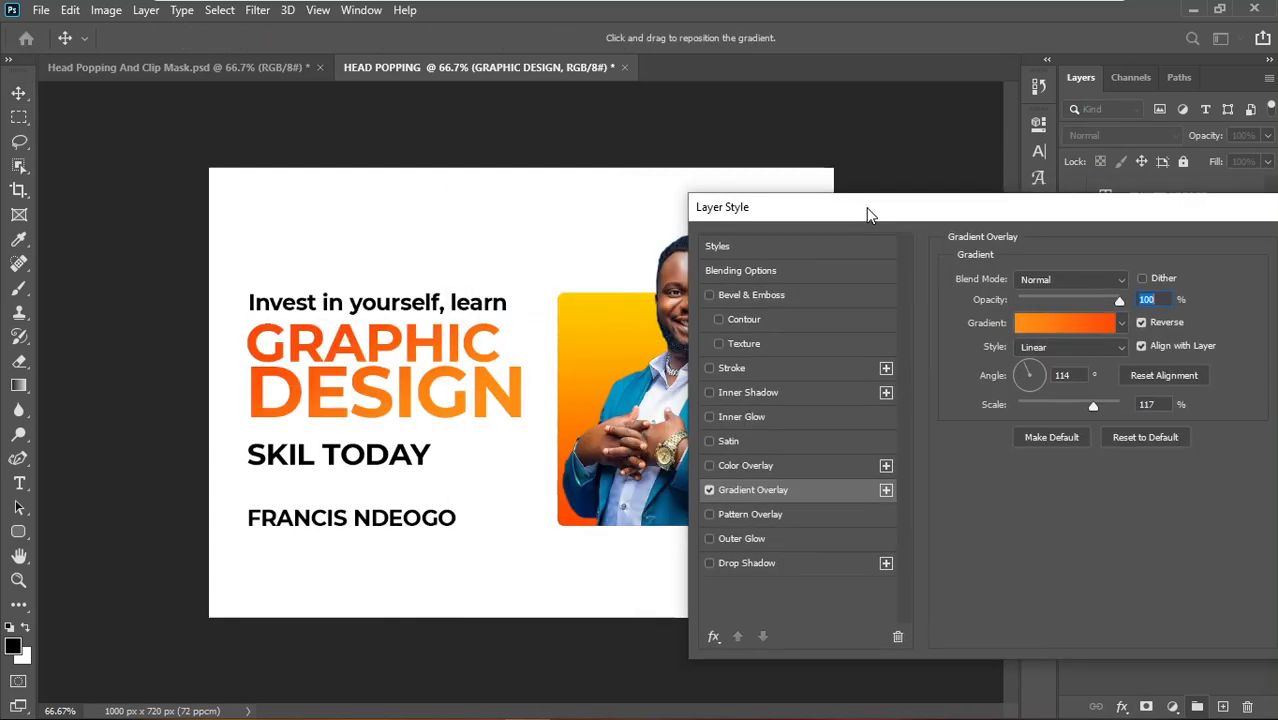
# - Set the overlay gradient's starting color stop to the light blue 0b99c5 sampled from the portrait's jacket
pyautogui.click(1060, 323)
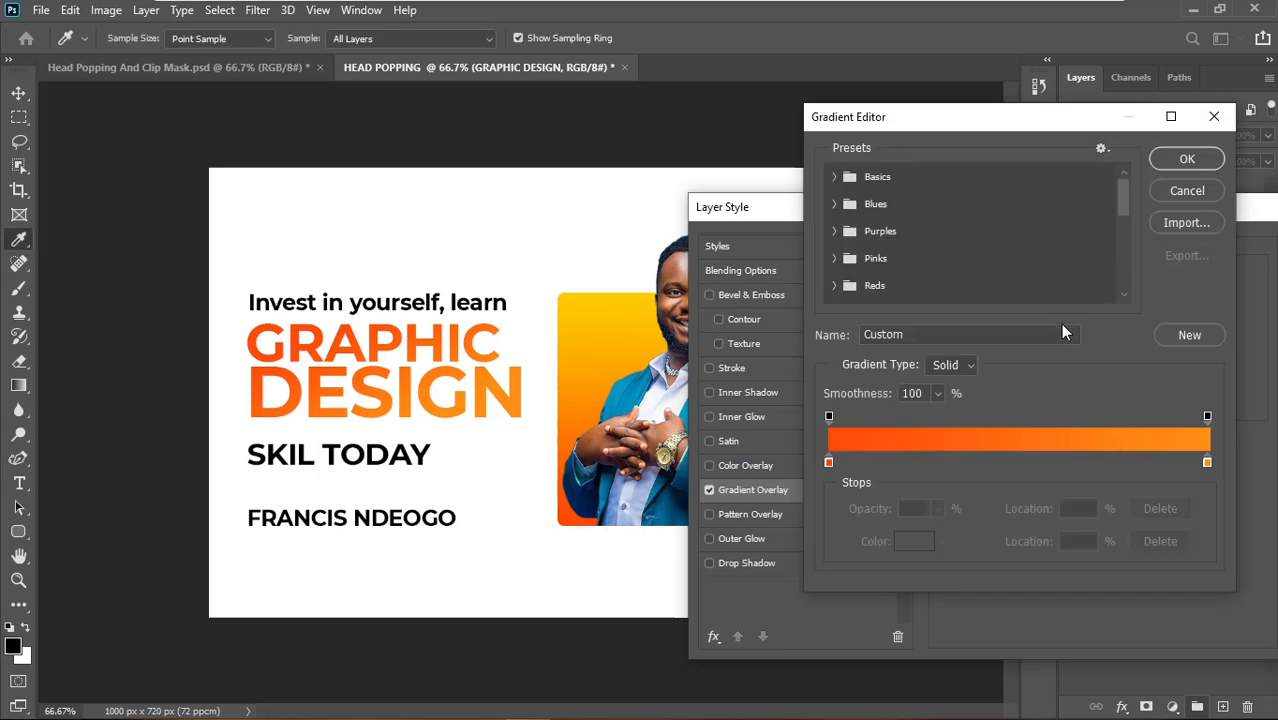
pyautogui.click(1198, 190)
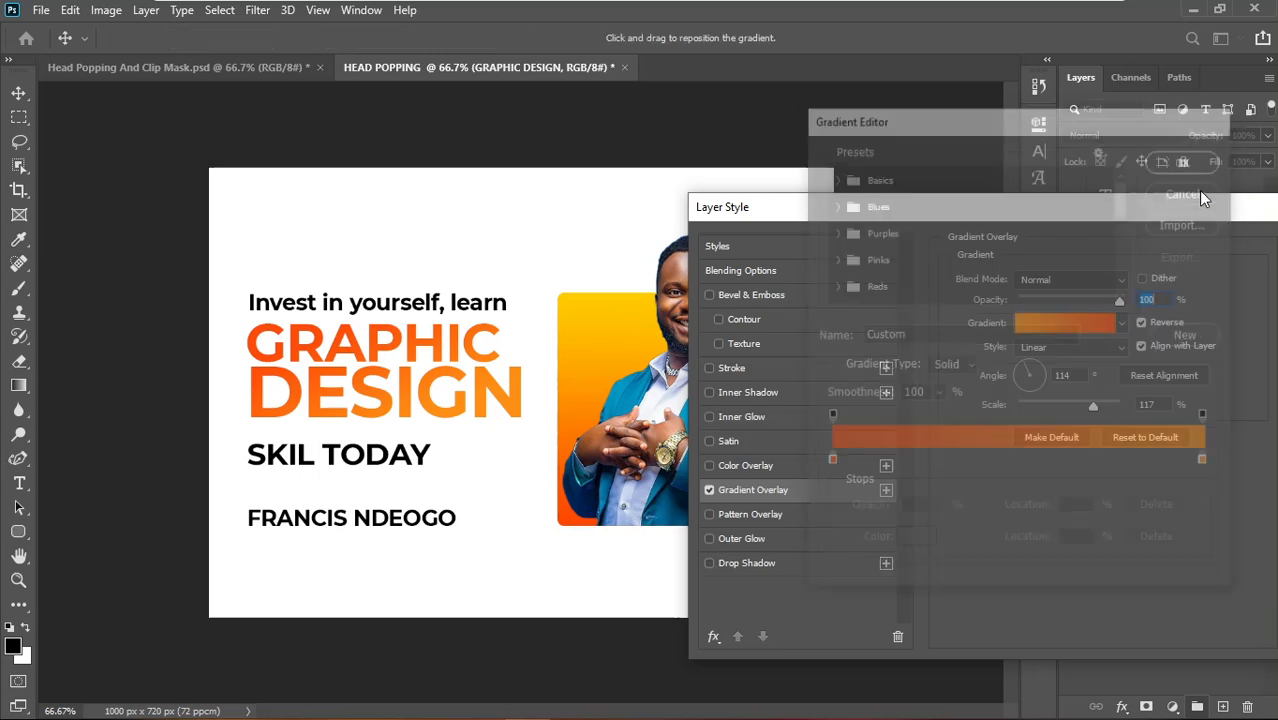
pyautogui.click(1061, 321)
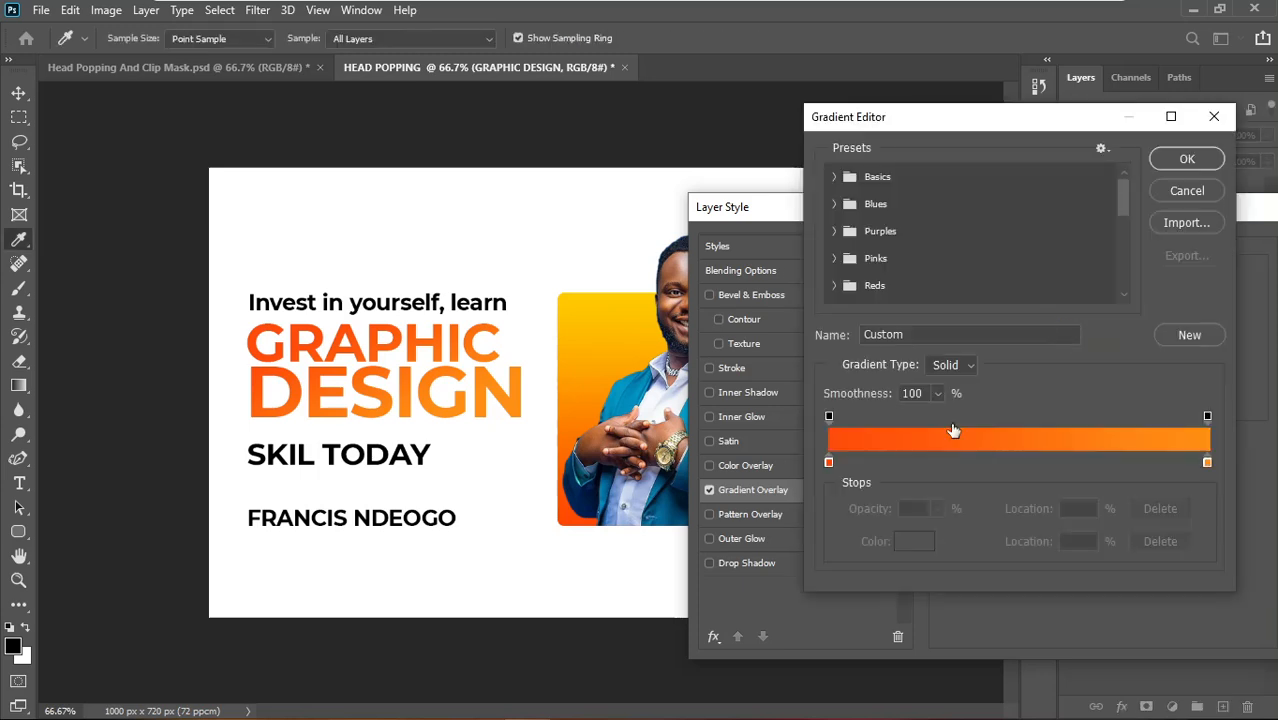
pyautogui.doubleClick(827, 460)
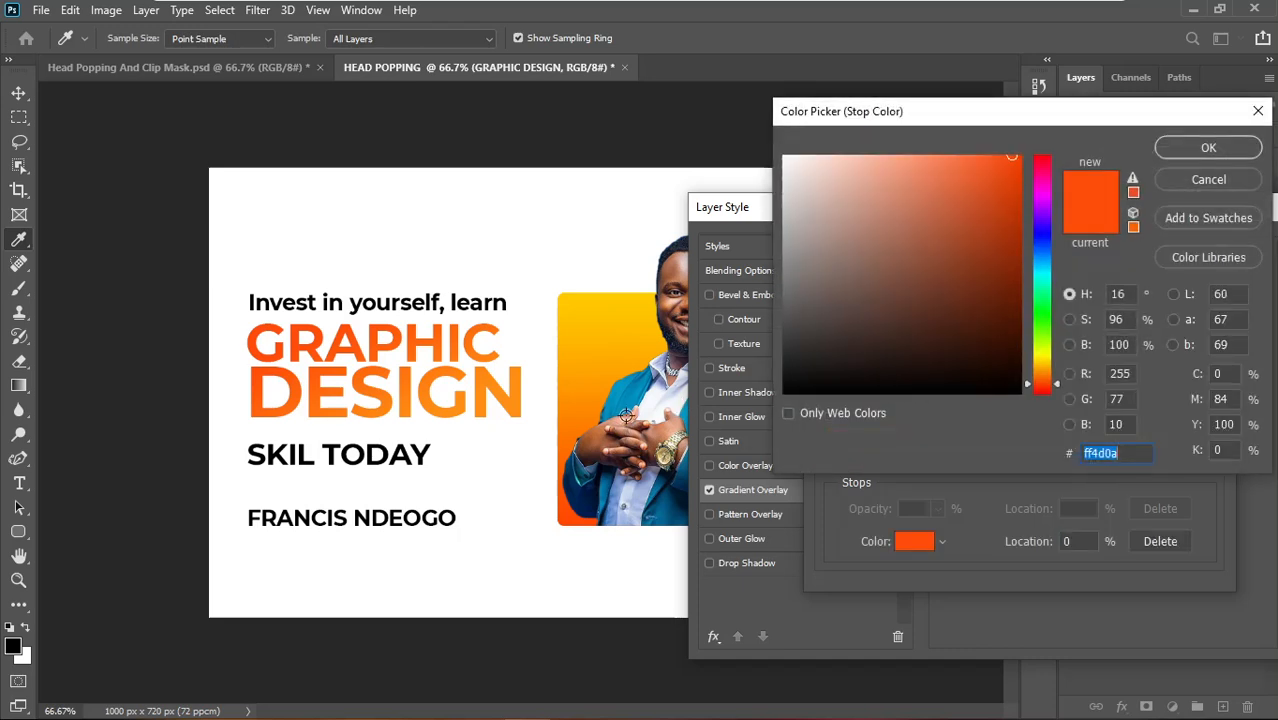
pyautogui.click(619, 398)
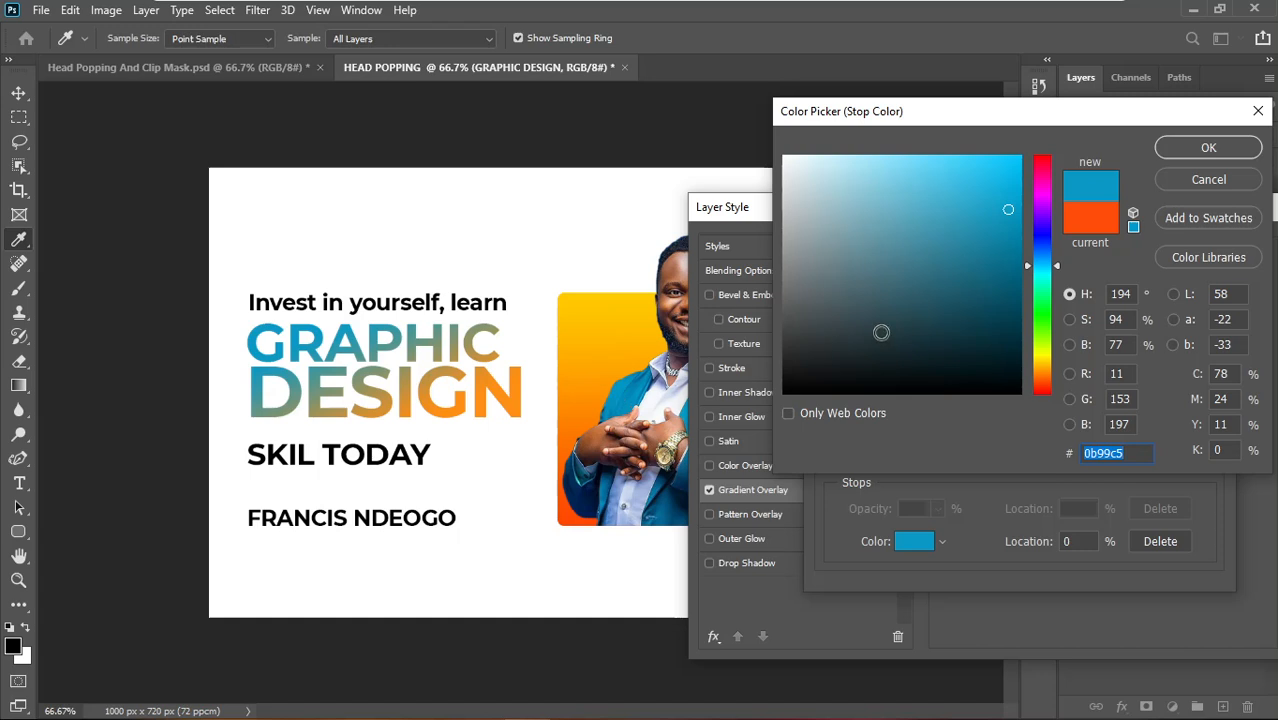
pyautogui.click(1236, 155)
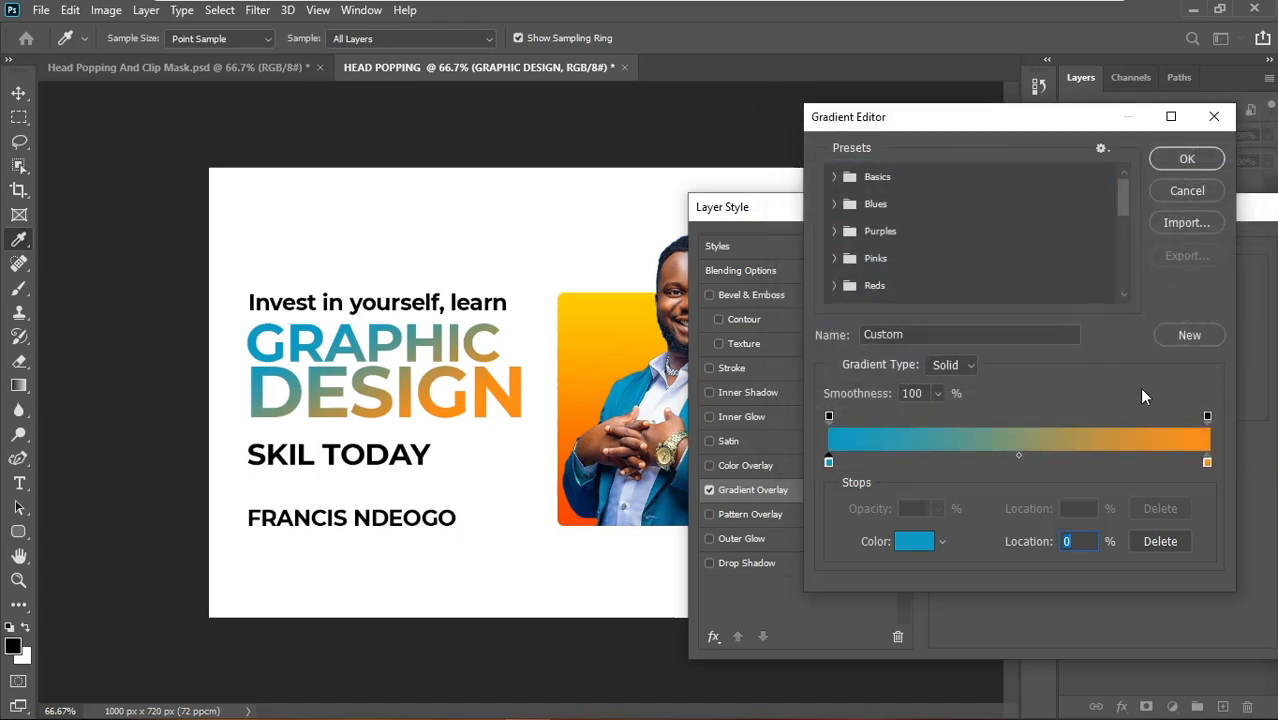
# - Set the gradient's end color stop to navy 001d46 sampled from the jacket's dark area, and save the blend as a new preset
pyautogui.doubleClick(1207, 463)
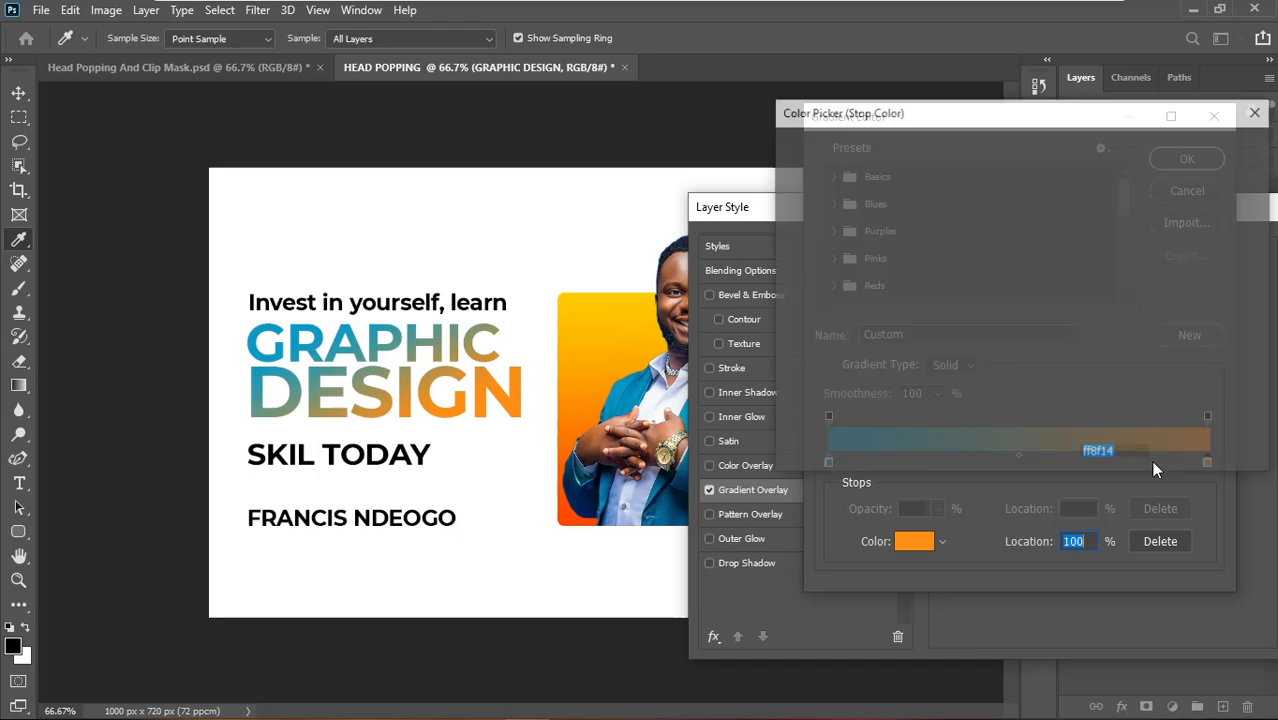
pyautogui.click(585, 502)
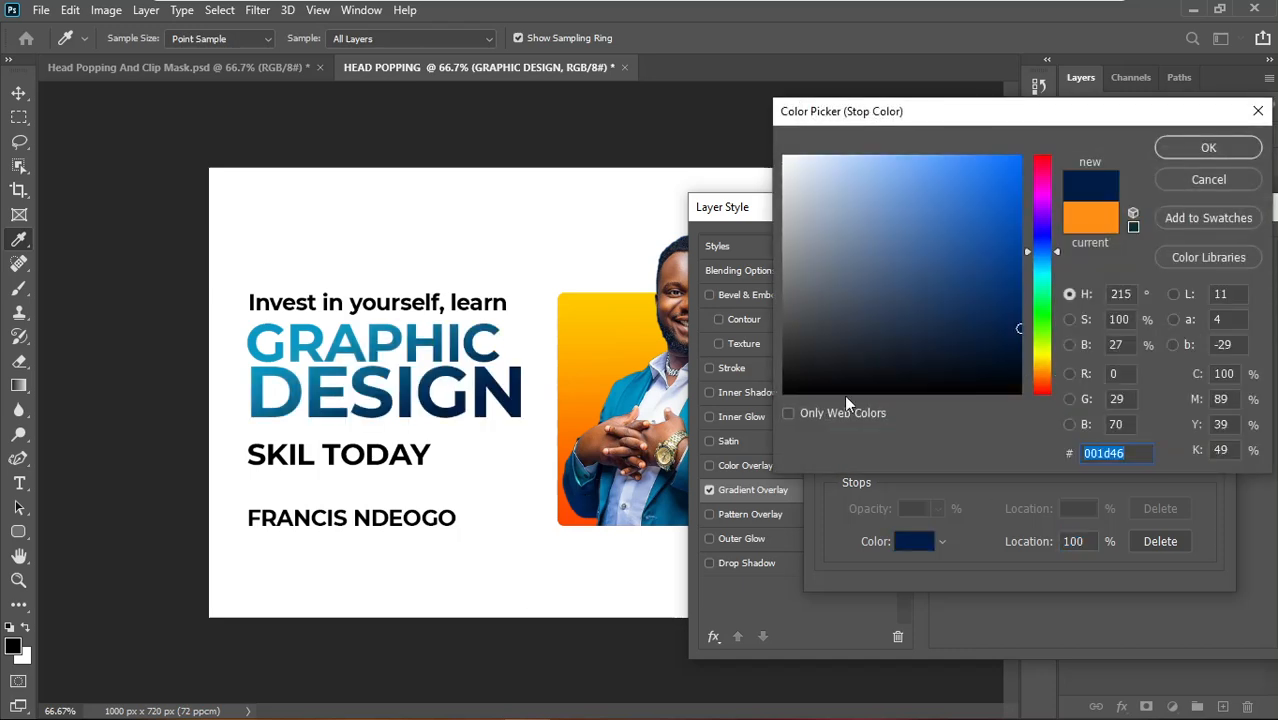
pyautogui.click(1212, 147)
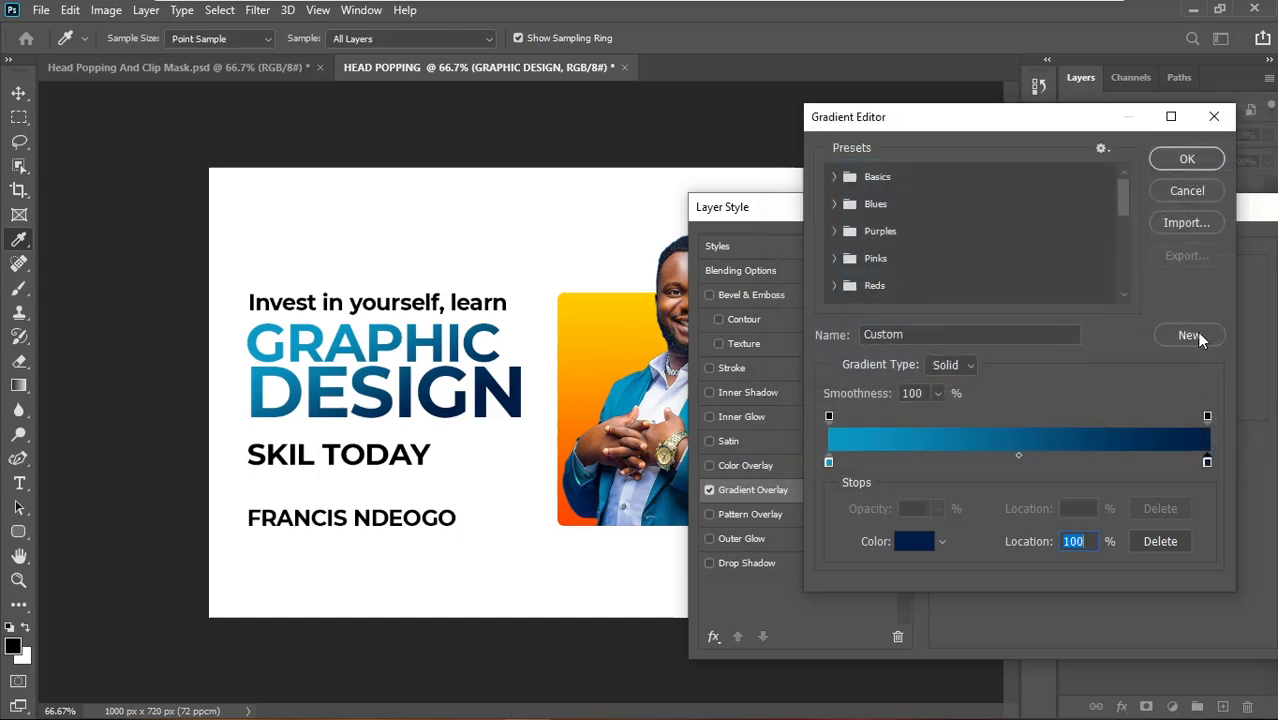
pyautogui.click(1190, 338)
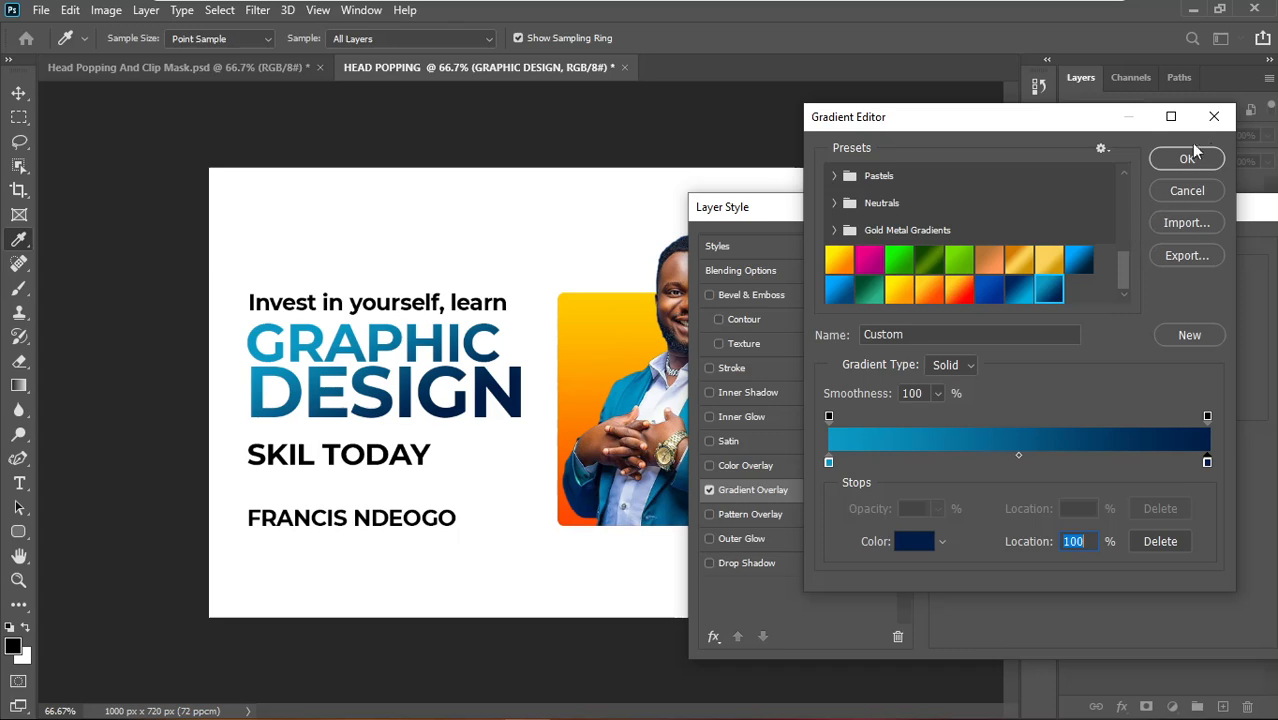
pyautogui.moveTo(1076, 126); pyautogui.dragTo(613, 185)
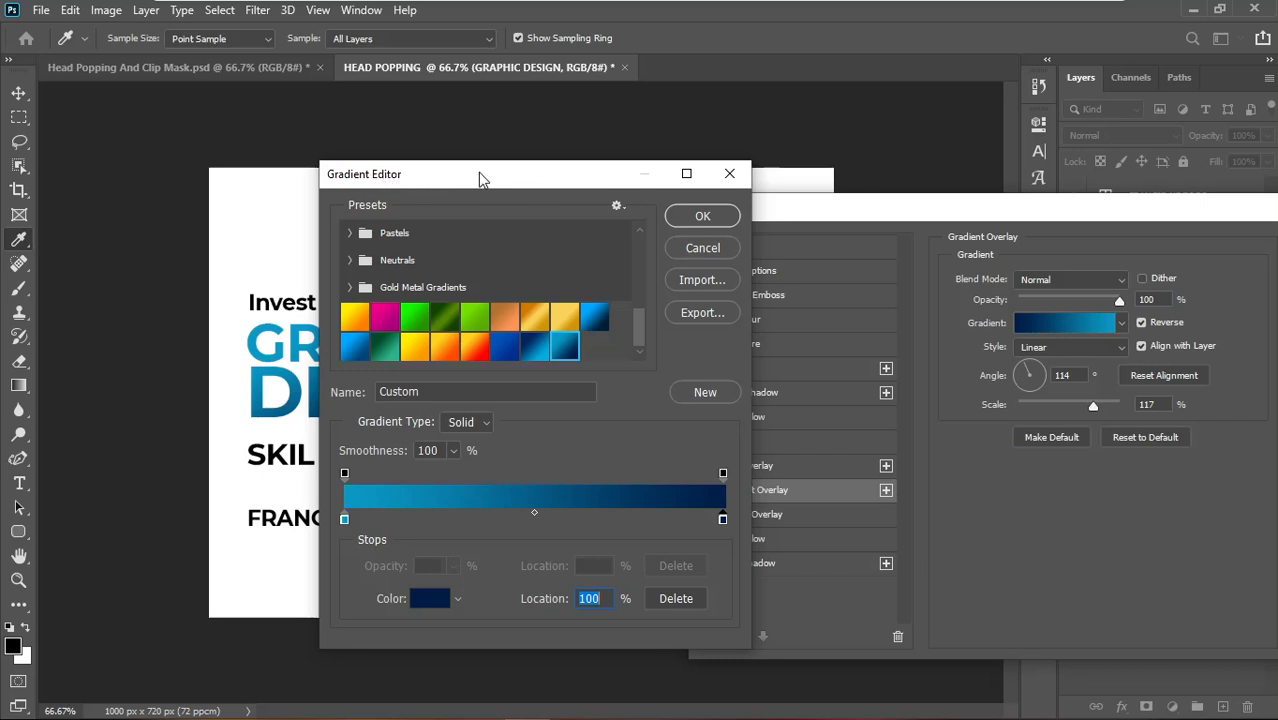
pyautogui.moveTo(479, 175); pyautogui.dragTo(982, 38)
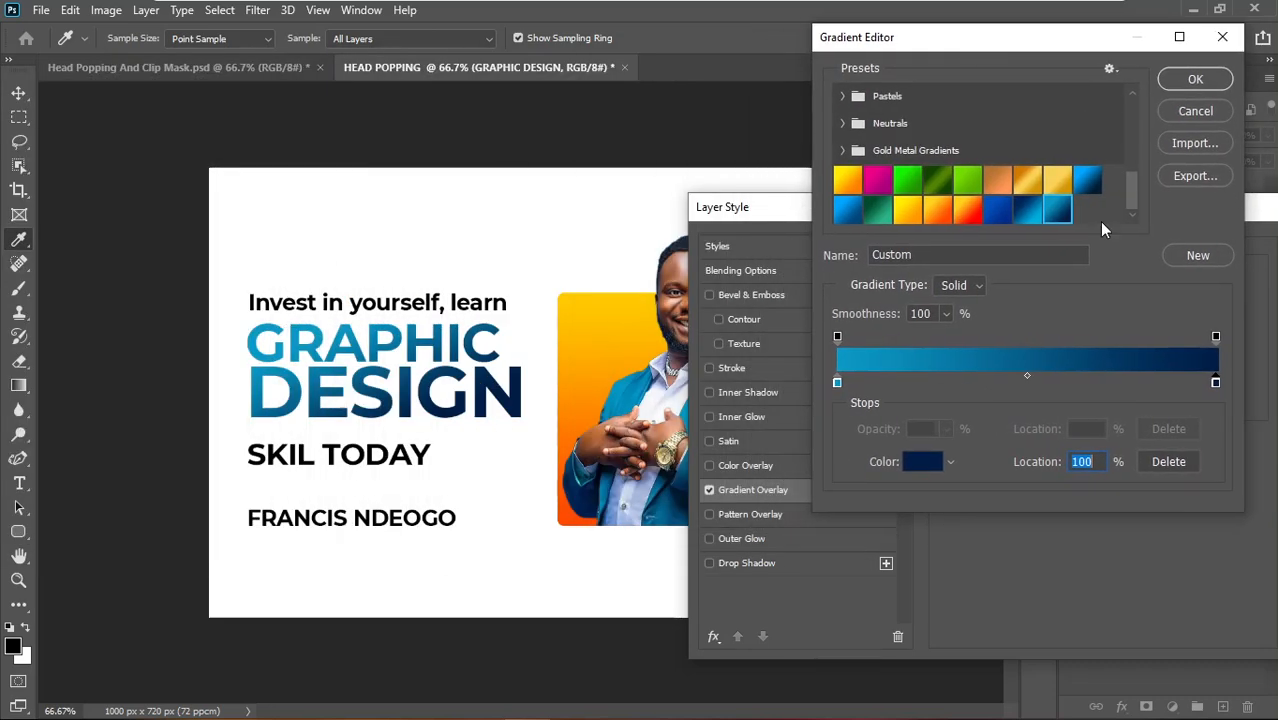
pyautogui.click(1184, 78)
# - Turn off Reverse for the heading's gradient, apply the layer style and deselect the layer
pyautogui.moveTo(1155, 212); pyautogui.dragTo(1042, 207)
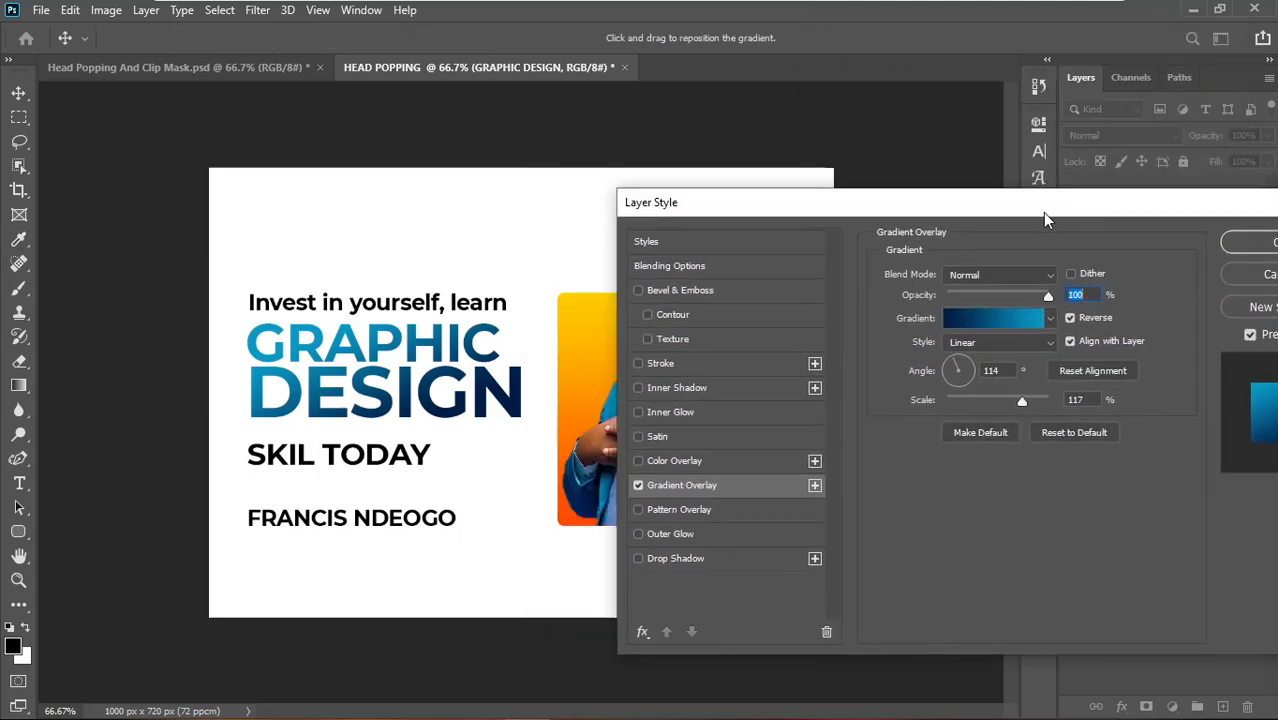
pyautogui.click(1068, 319)
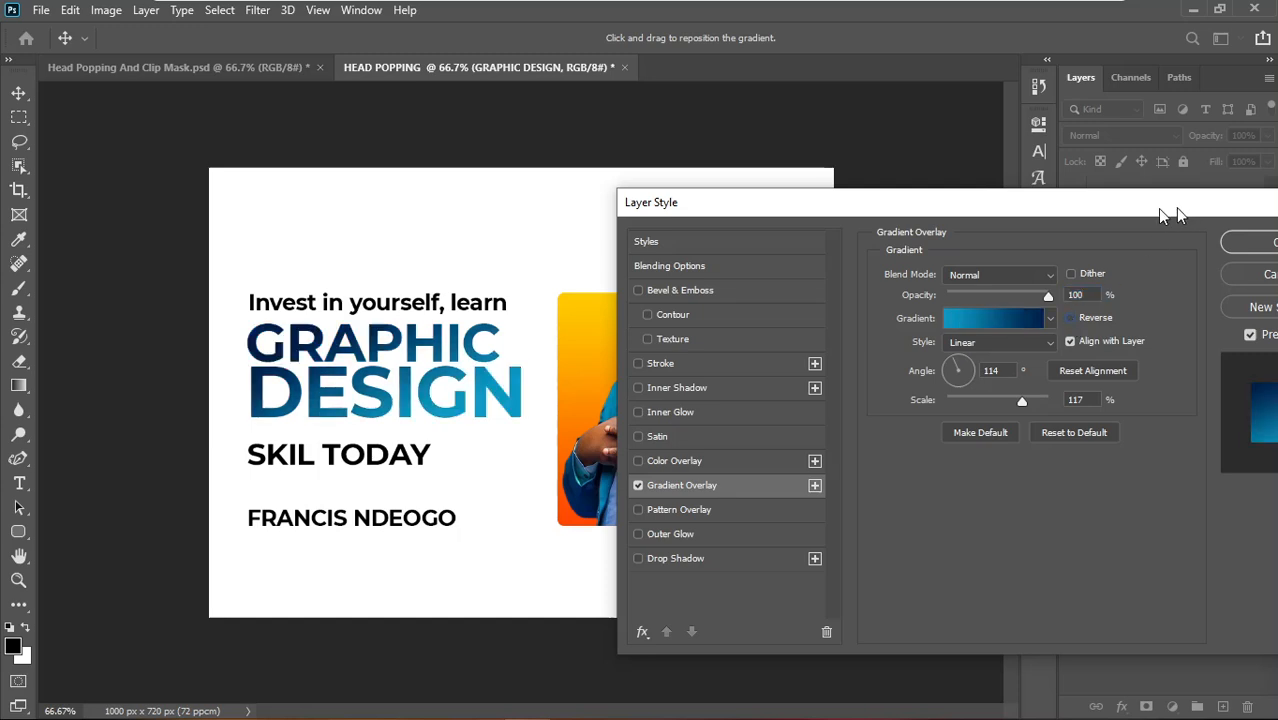
pyautogui.moveTo(1160, 210); pyautogui.dragTo(838, 213)
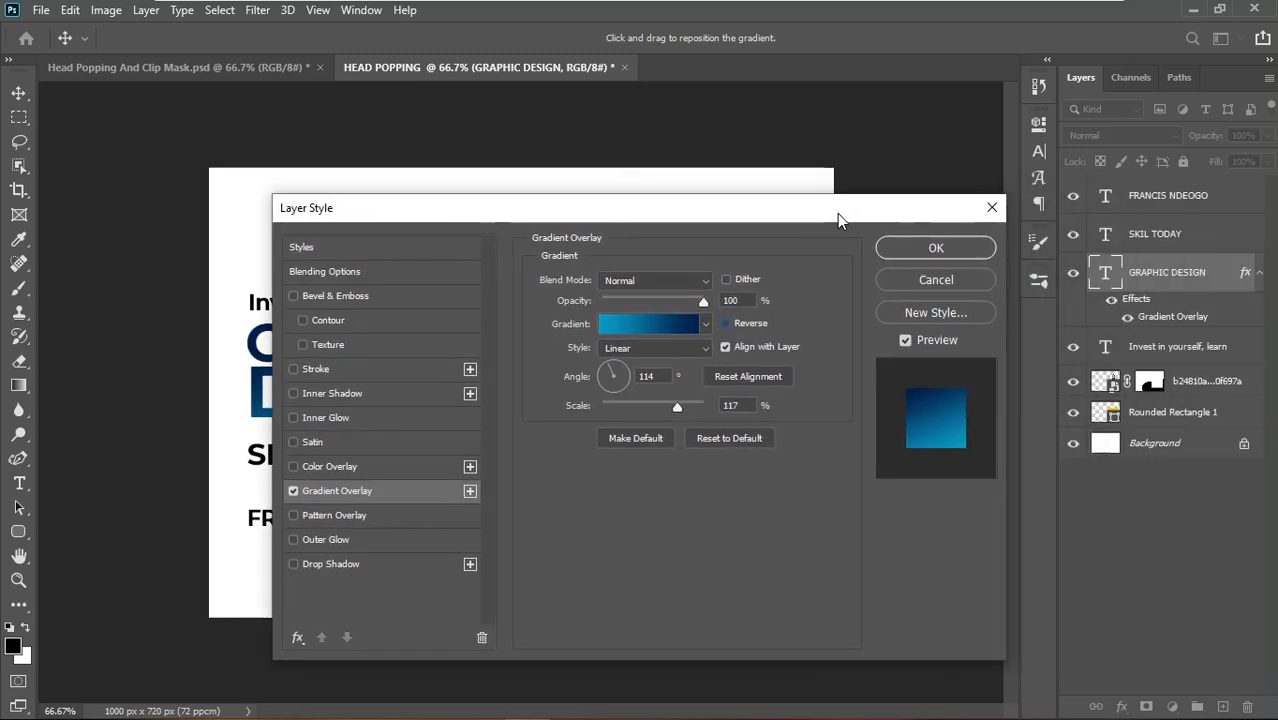
pyautogui.click(931, 252)
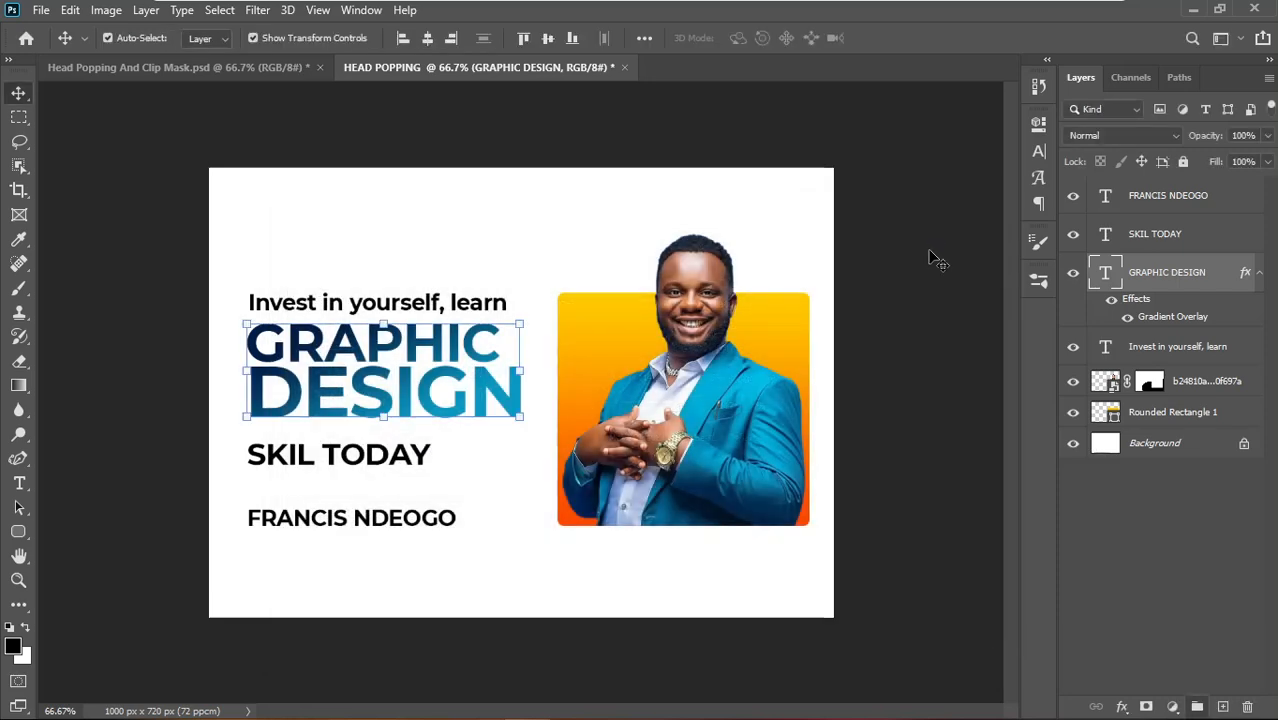
pyautogui.click(870, 260)
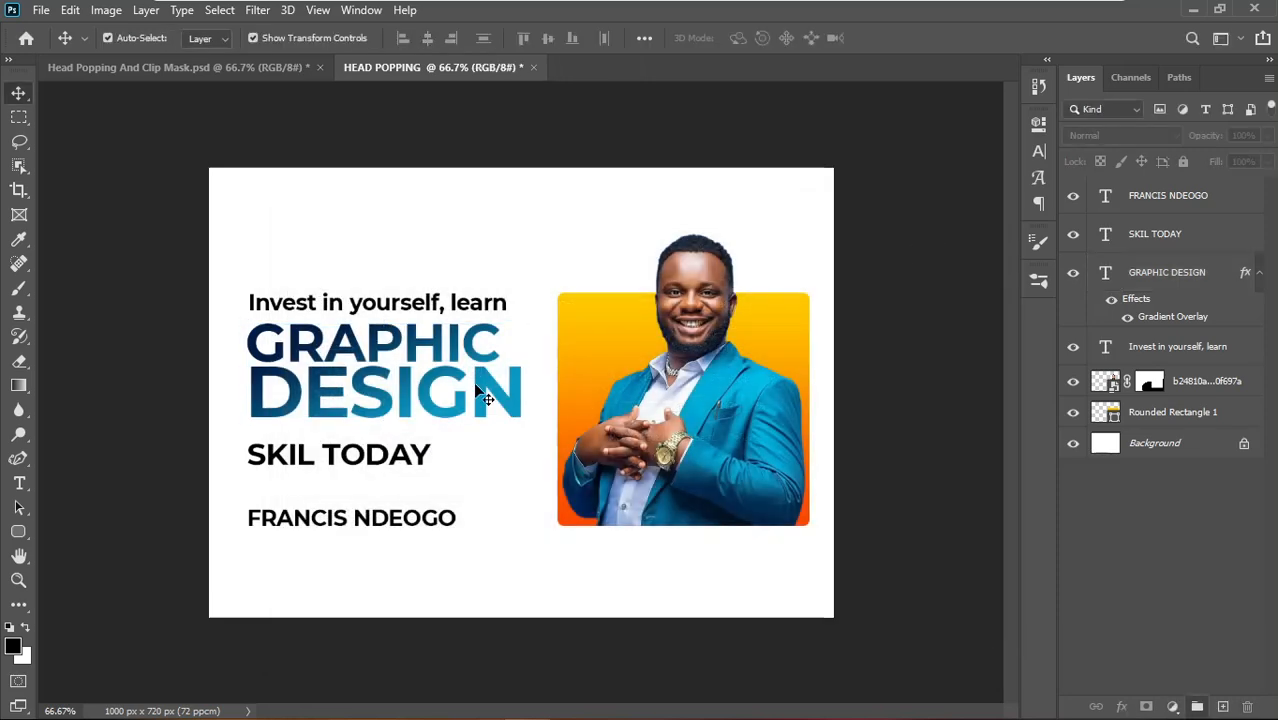
# - Correct the spelling of the SKIL TODAY text to SKILL TODAY, commit the edit and deselect the layer
pyautogui.click(595, 350)
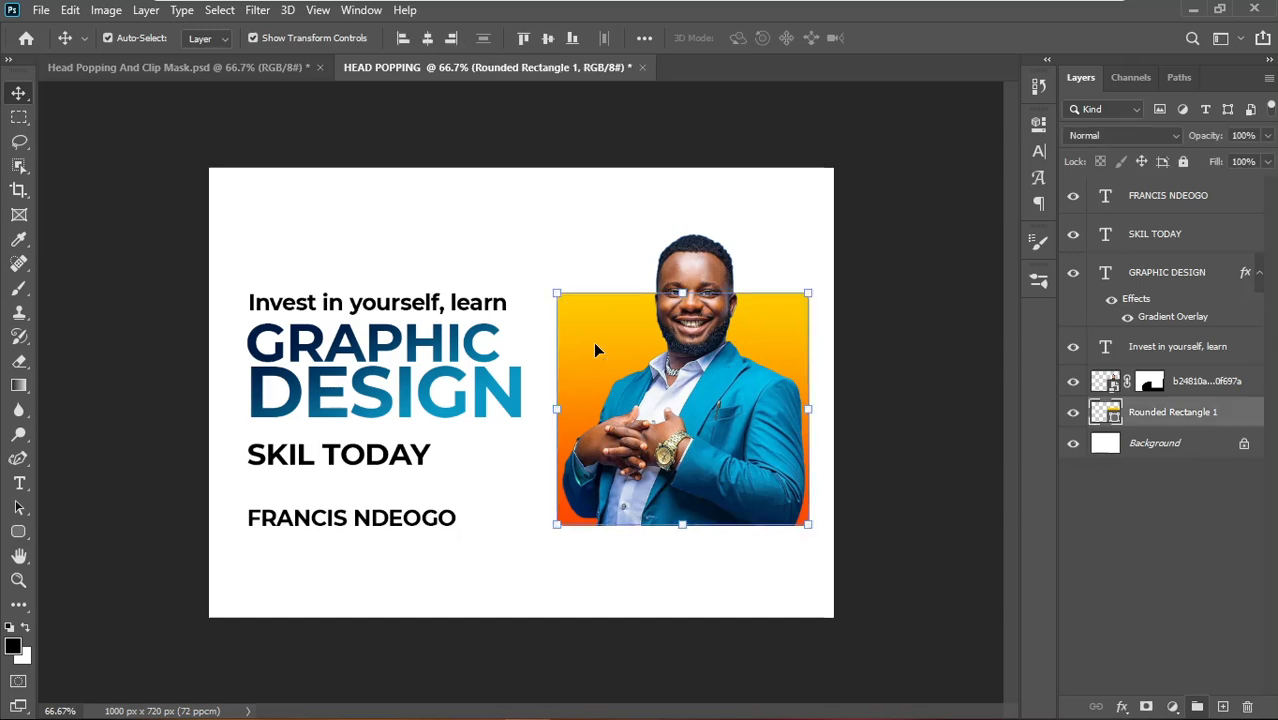
pyautogui.click(306, 469)
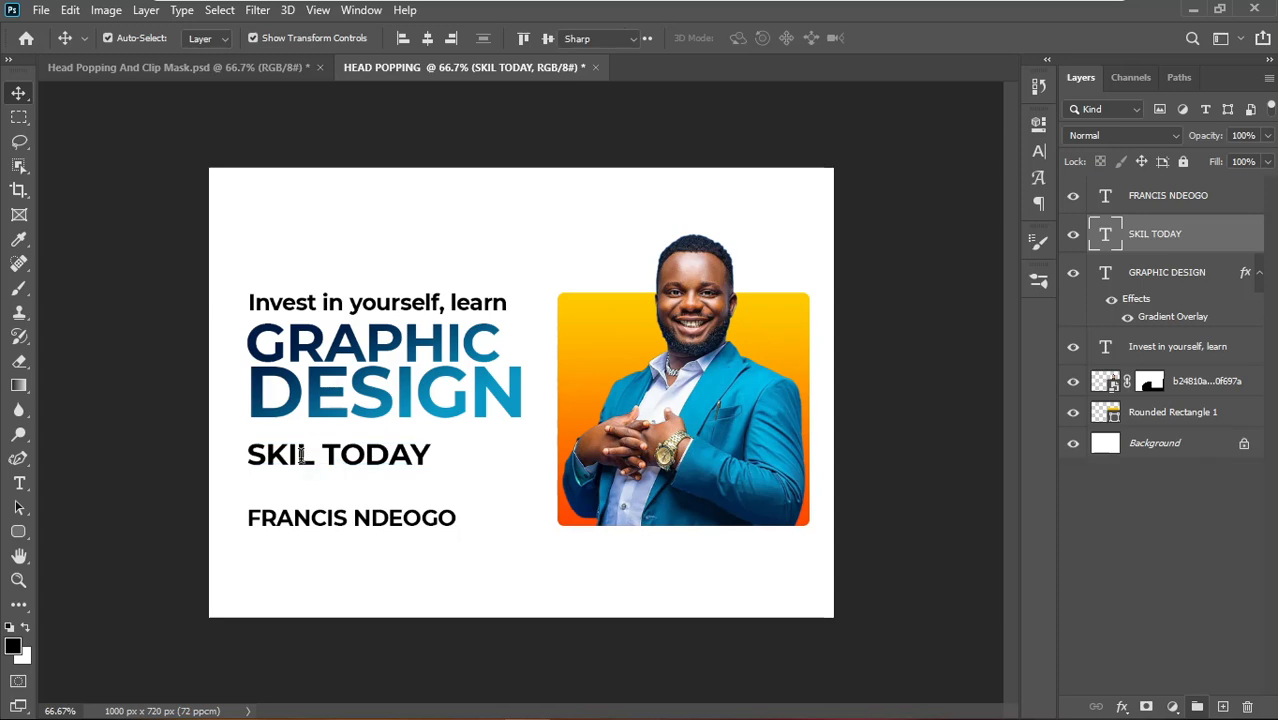
pyautogui.doubleClick(310, 456)
pyautogui.click(317, 455)
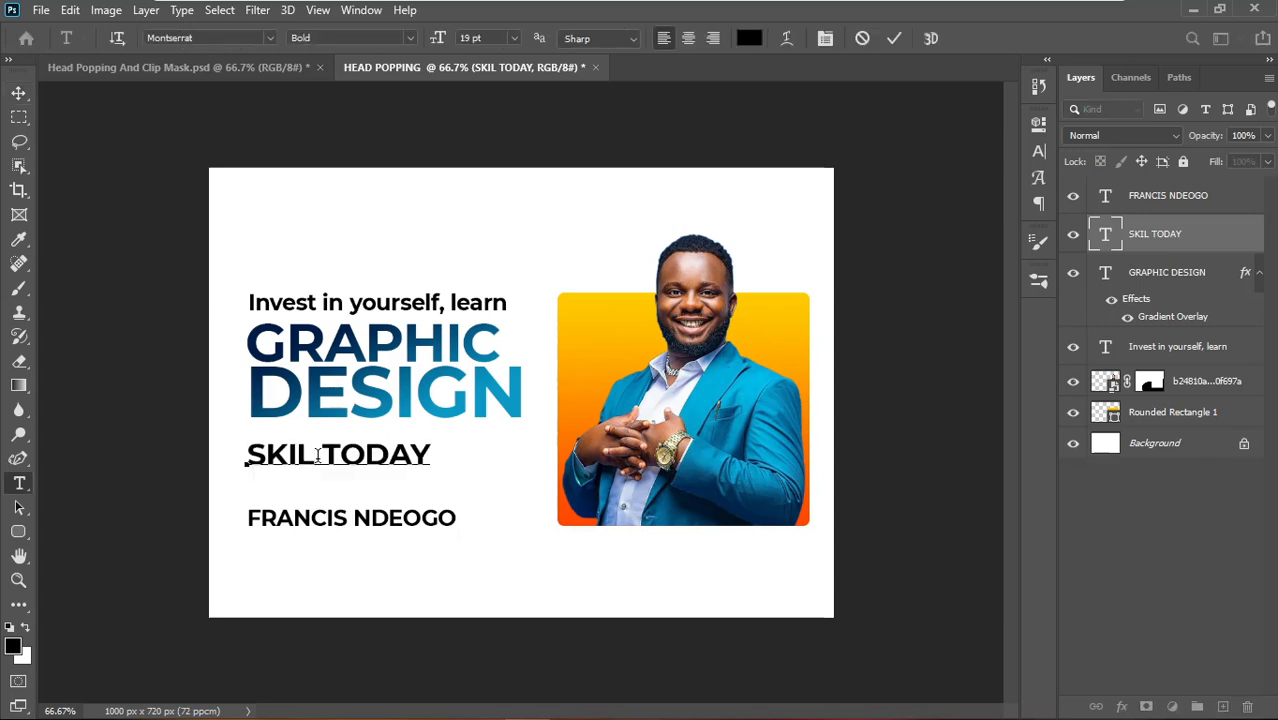
pyautogui.write('L')
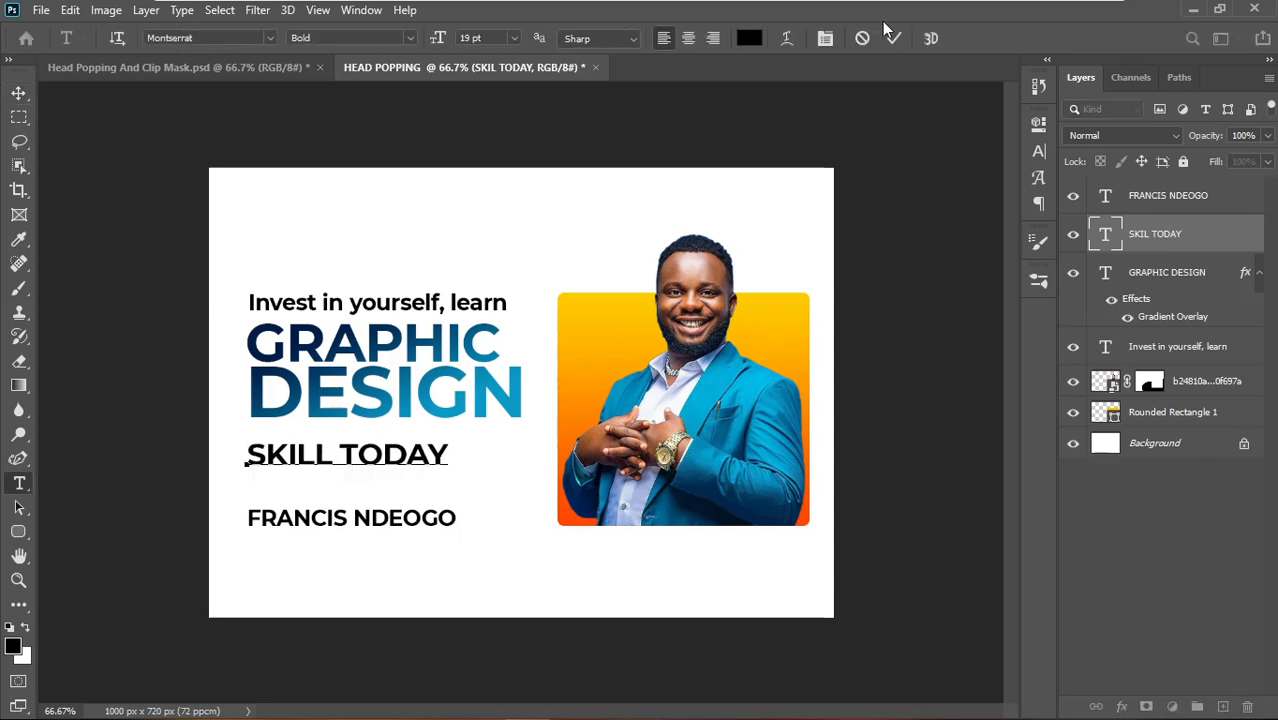
pyautogui.click(895, 39)
pyautogui.press('v')
pyautogui.click(898, 334)
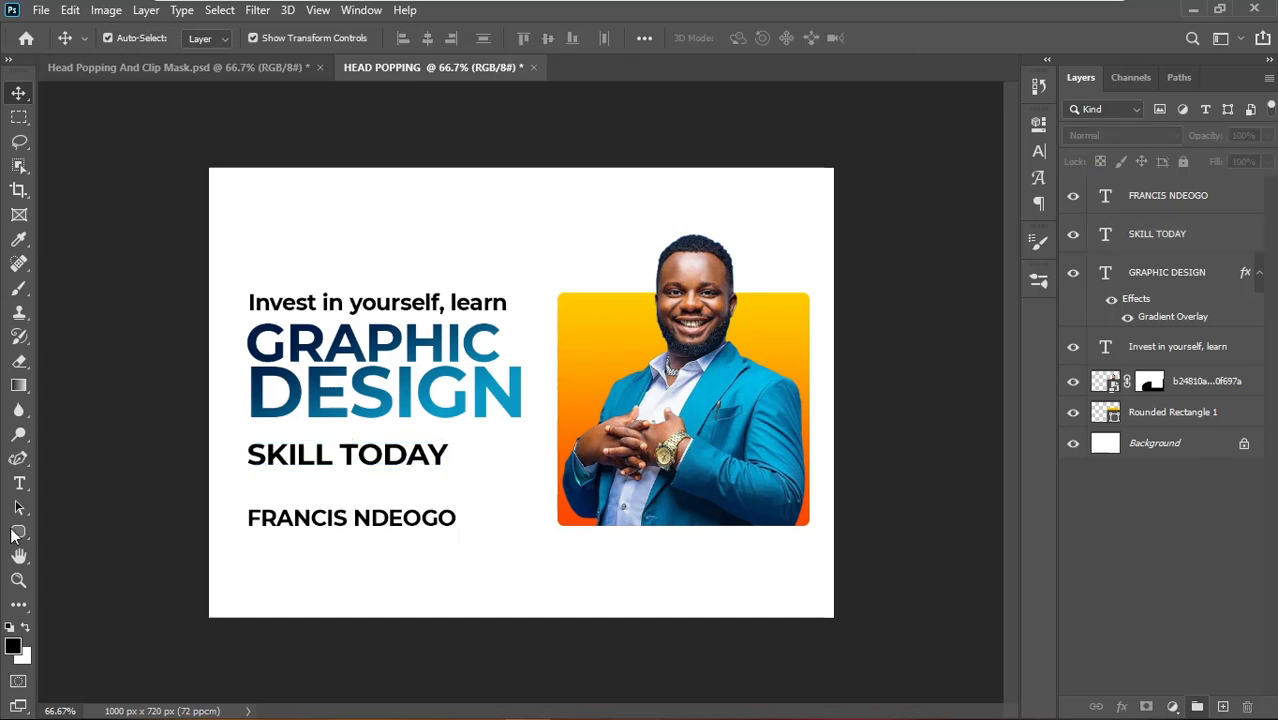
# - Duplicate the orange gradient rounded rectangle behind the SKILL TODAY text and squash the copy's height to about 18.7%
pyautogui.click(593, 330)
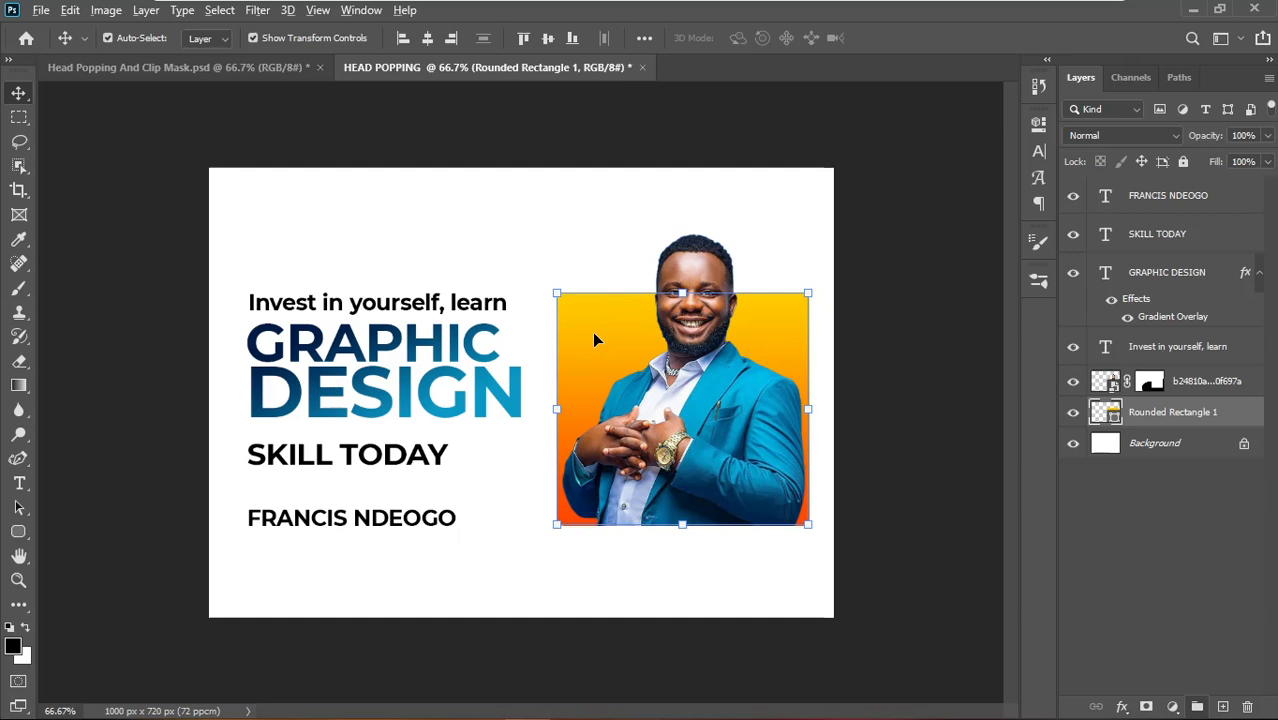
pyautogui.moveTo(594, 338); pyautogui.dragTo(265, 484)
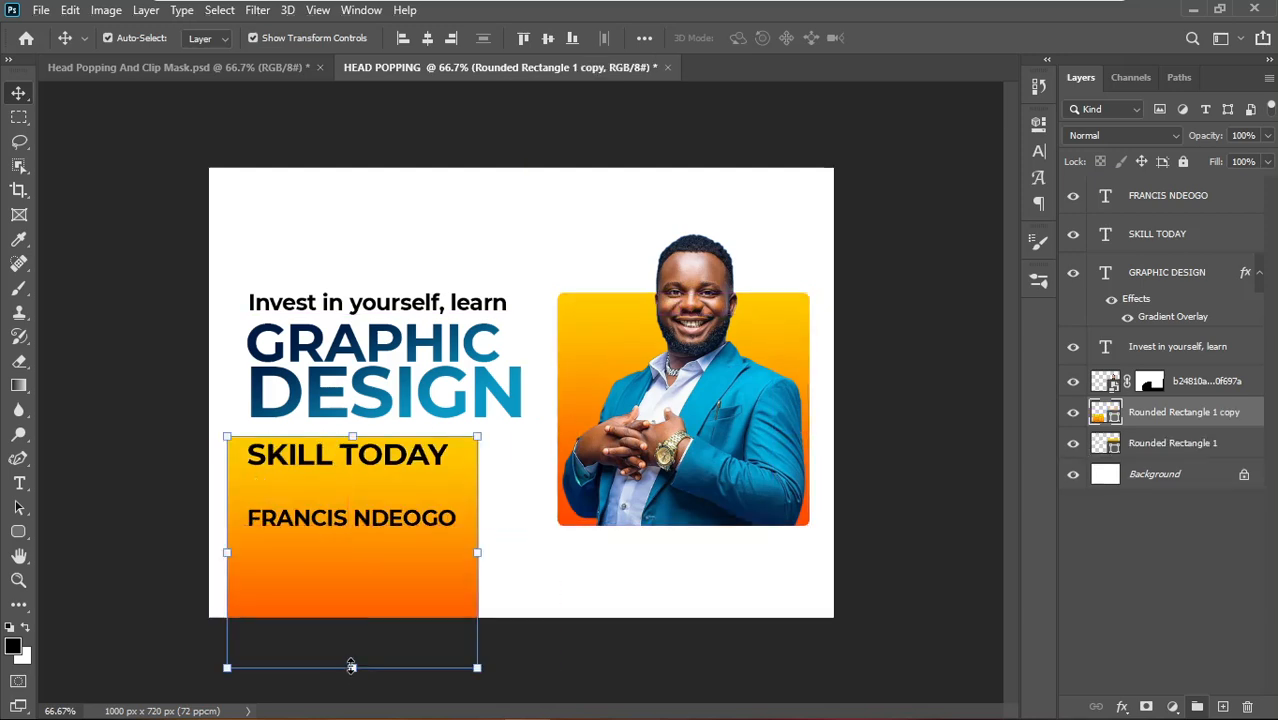
pyautogui.moveTo(351, 666); pyautogui.dragTo(364, 478)
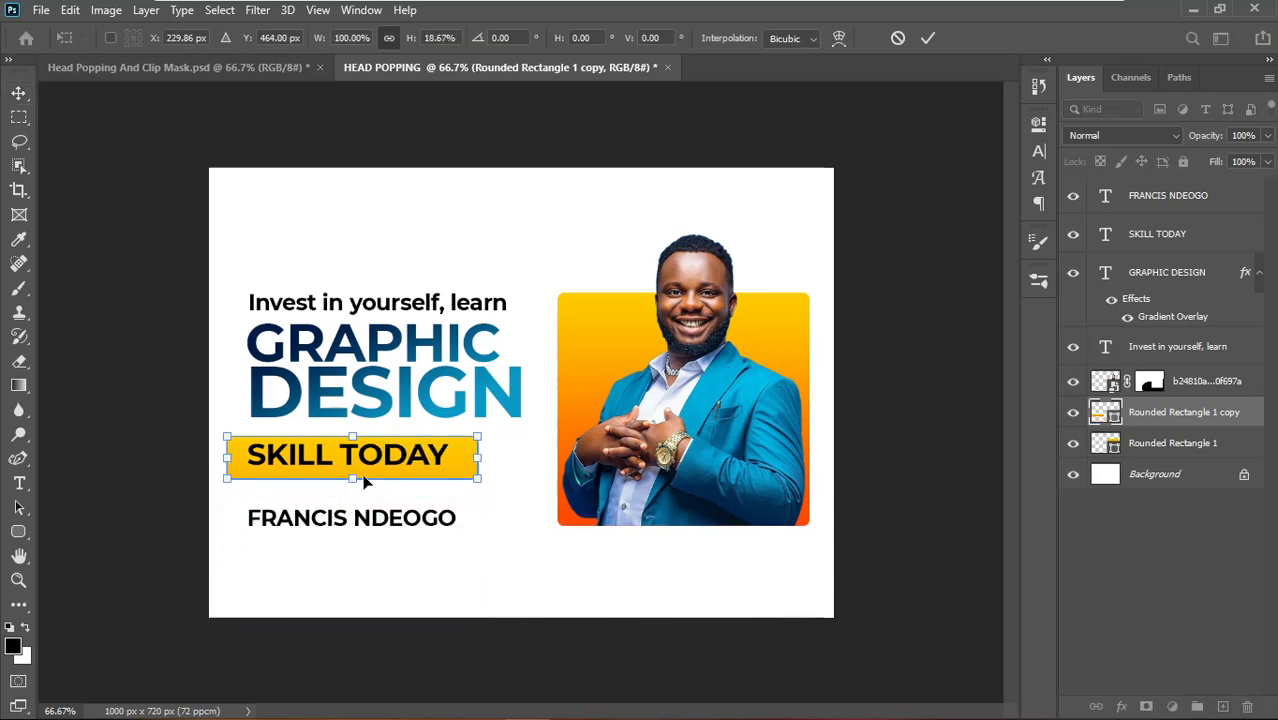
pyautogui.press('Return')
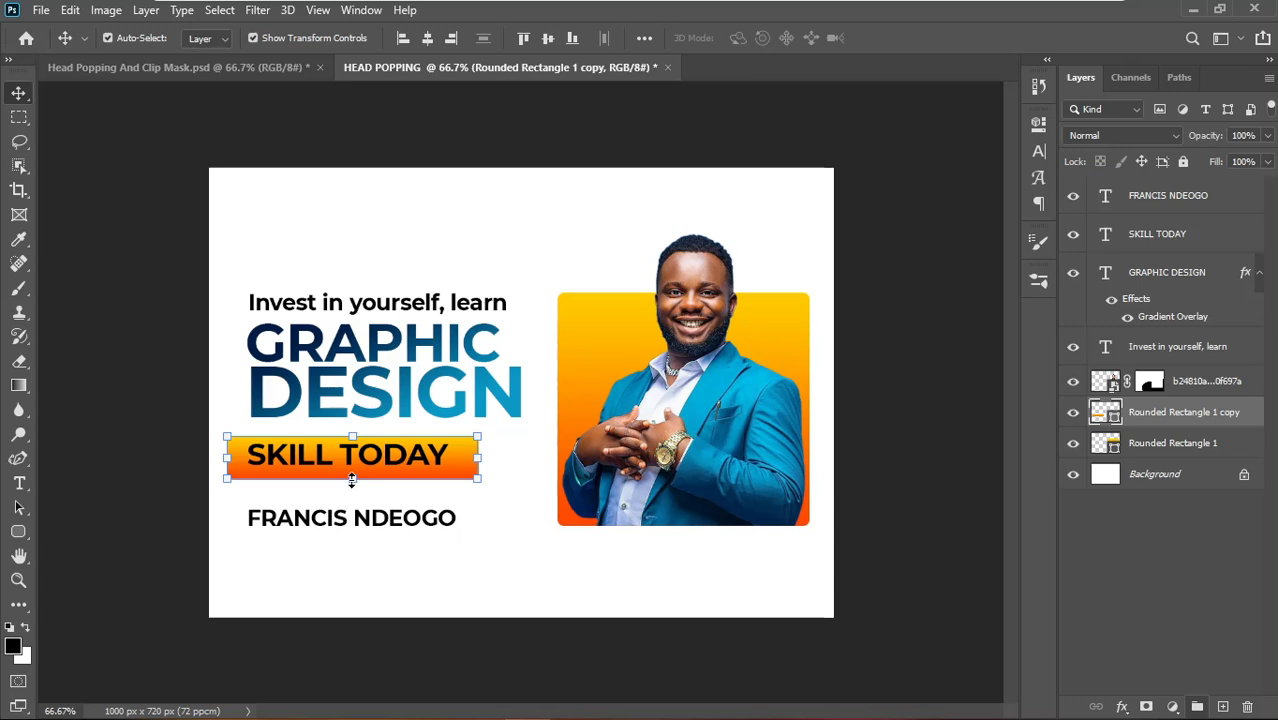
# - Resize the duplicated rectangle into a narrow bar spanning roughly the width of the SKILL TODAY text
pyautogui.moveTo(352, 480); pyautogui.dragTo(306, 470)
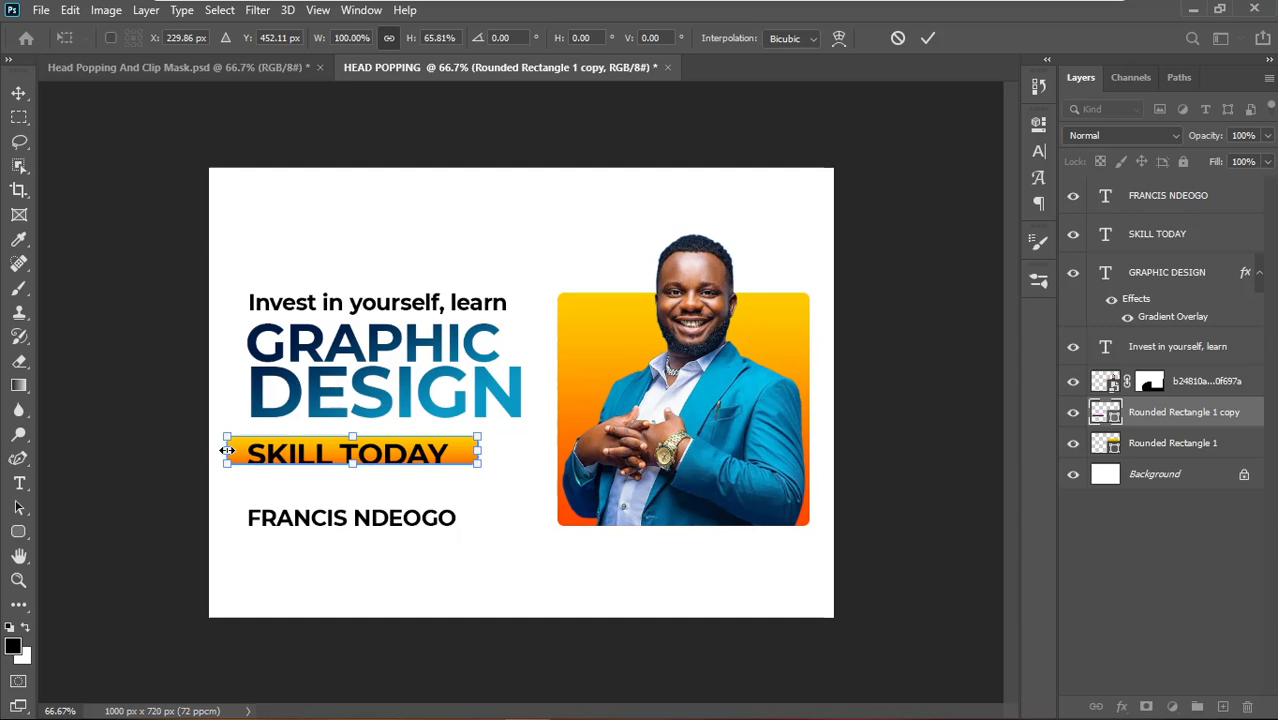
pyautogui.moveTo(227, 451); pyautogui.dragTo(234, 451)
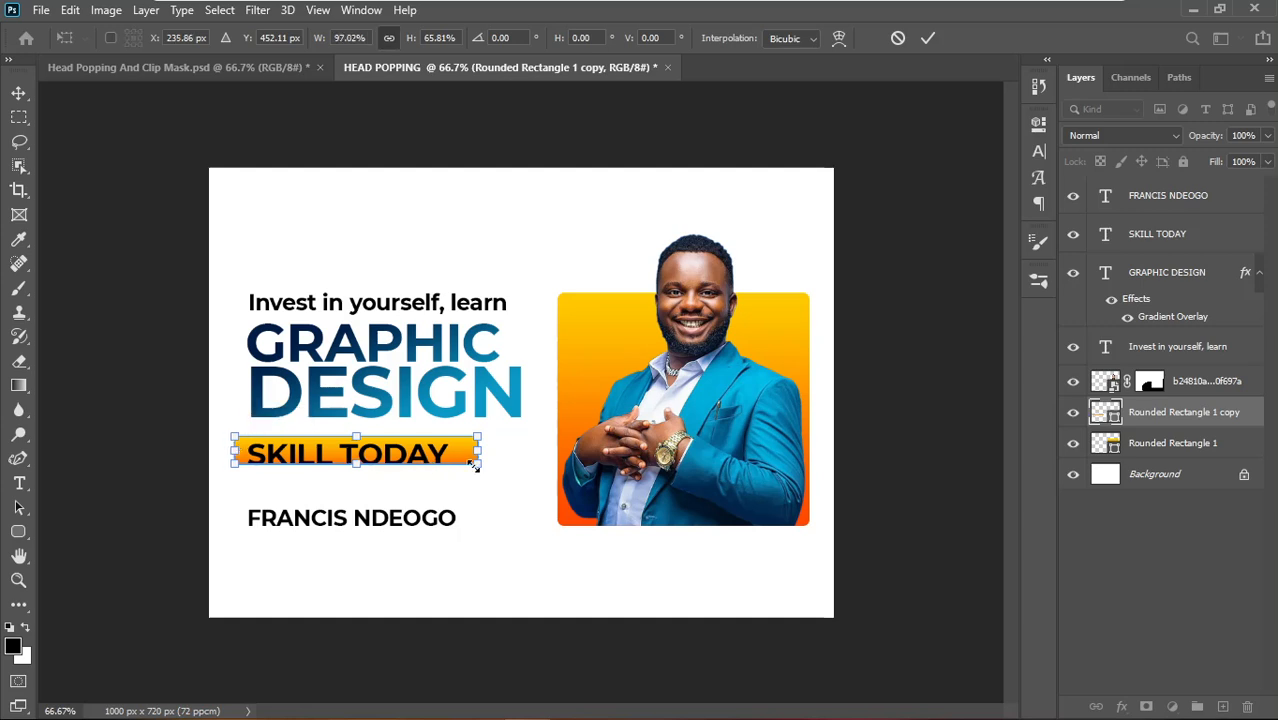
pyautogui.moveTo(479, 465); pyautogui.dragTo(531, 468)
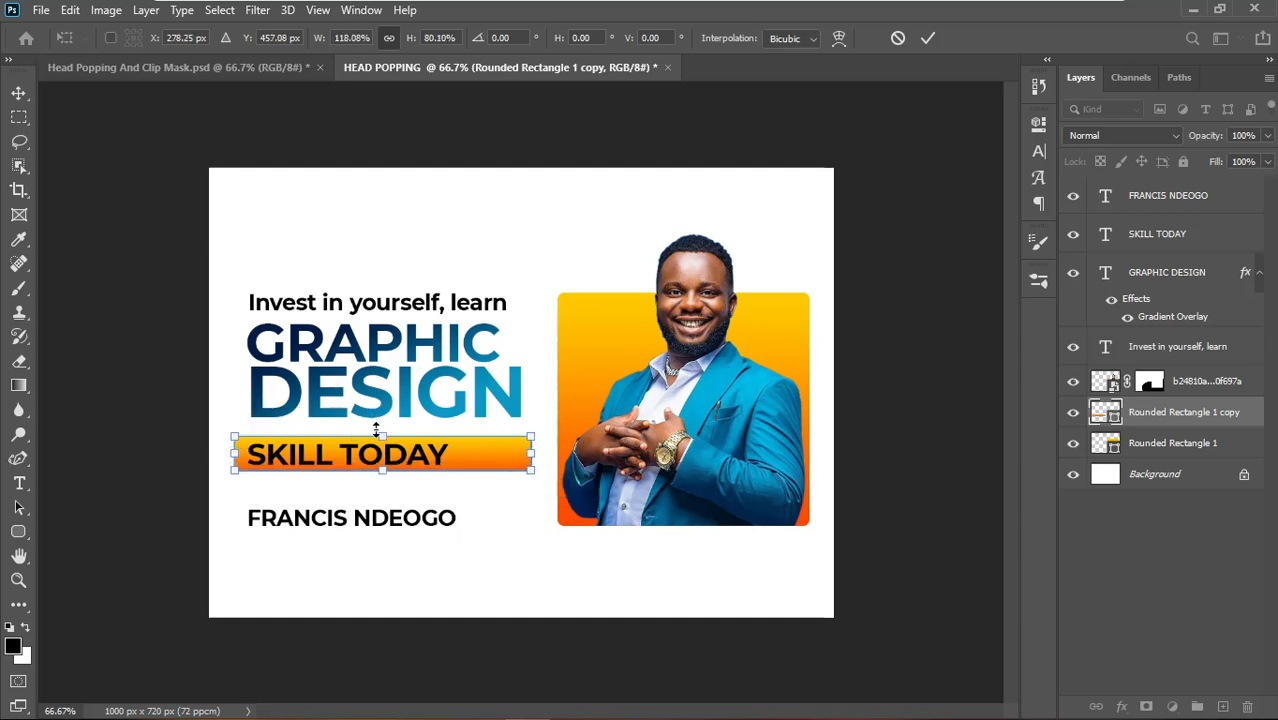
pyautogui.moveTo(382, 436)
pyautogui.mouseDown()
pyautogui.moveTo(382, 366)
pyautogui.moveTo(376, 446)
pyautogui.moveTo(381, 425)
pyautogui.moveTo(366, 437)
pyautogui.mouseUp()
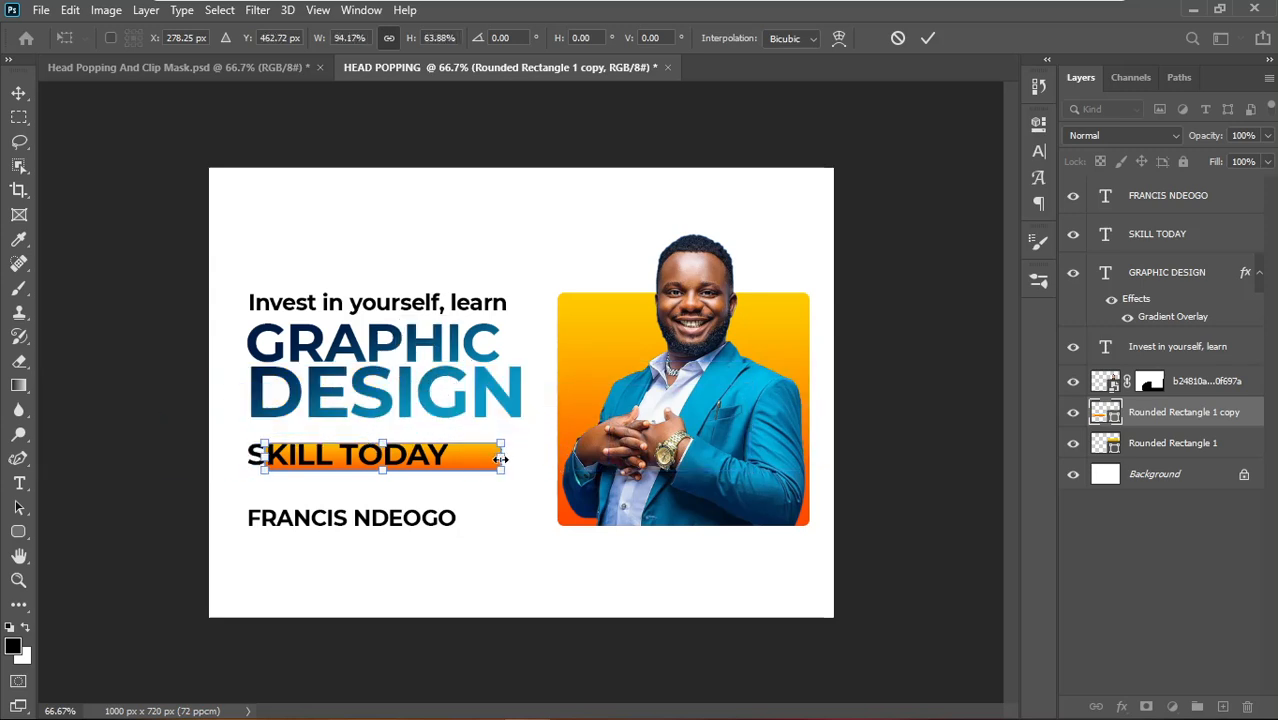
pyautogui.moveTo(500, 459); pyautogui.dragTo(457, 456)
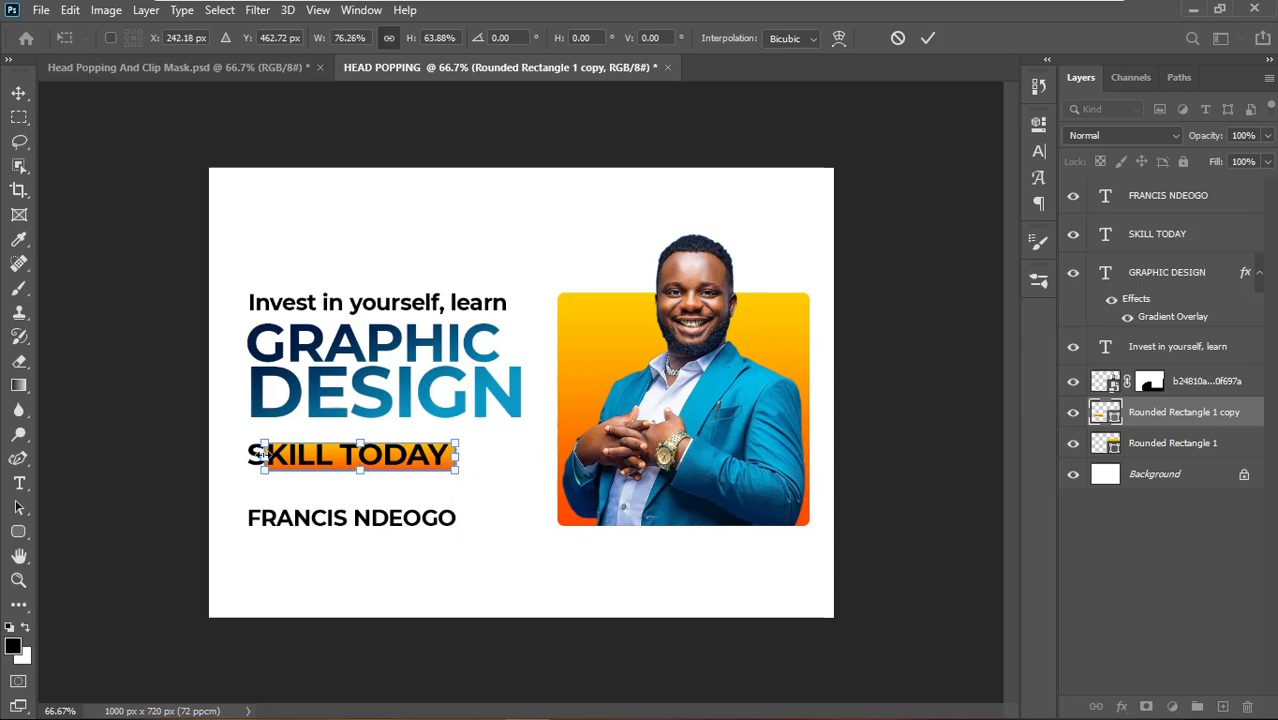
pyautogui.moveTo(265, 455); pyautogui.dragTo(243, 455)
pyautogui.press('Return')
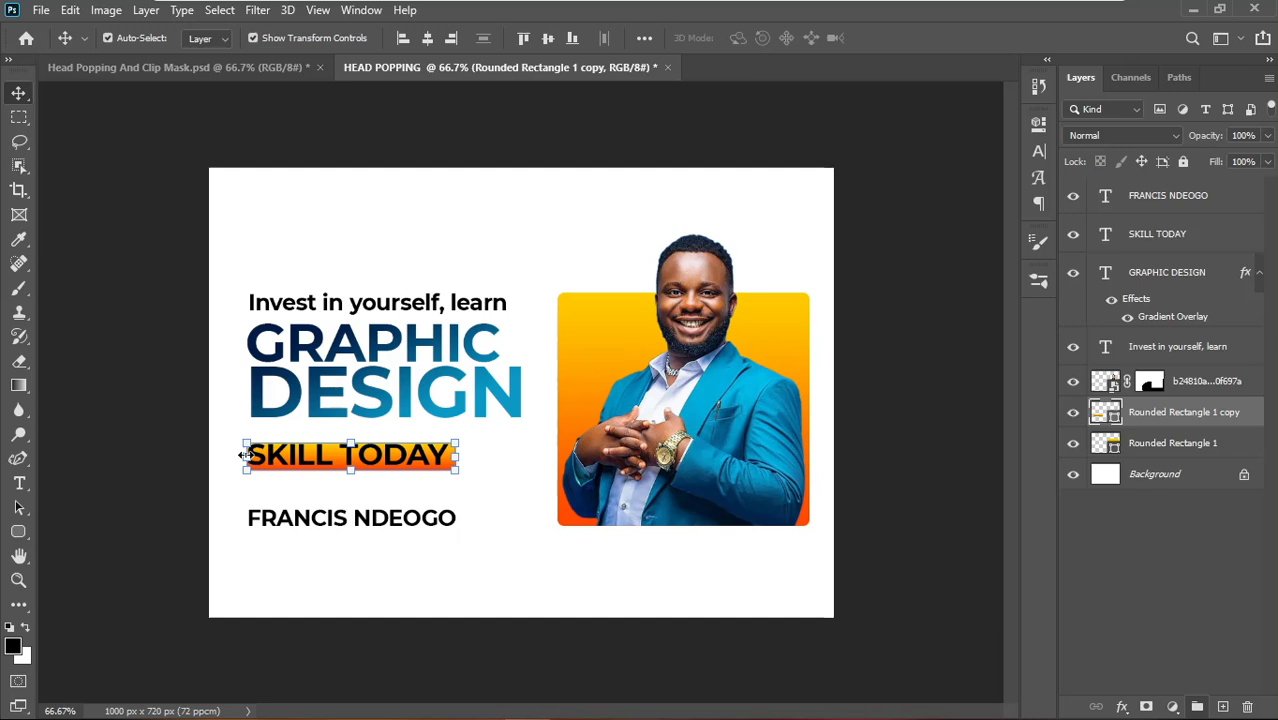
# - Extend the bar's upper edge above the SKILL TODAY text and shift the text slightly to the right
pyautogui.hotkey('ctrl', 't')
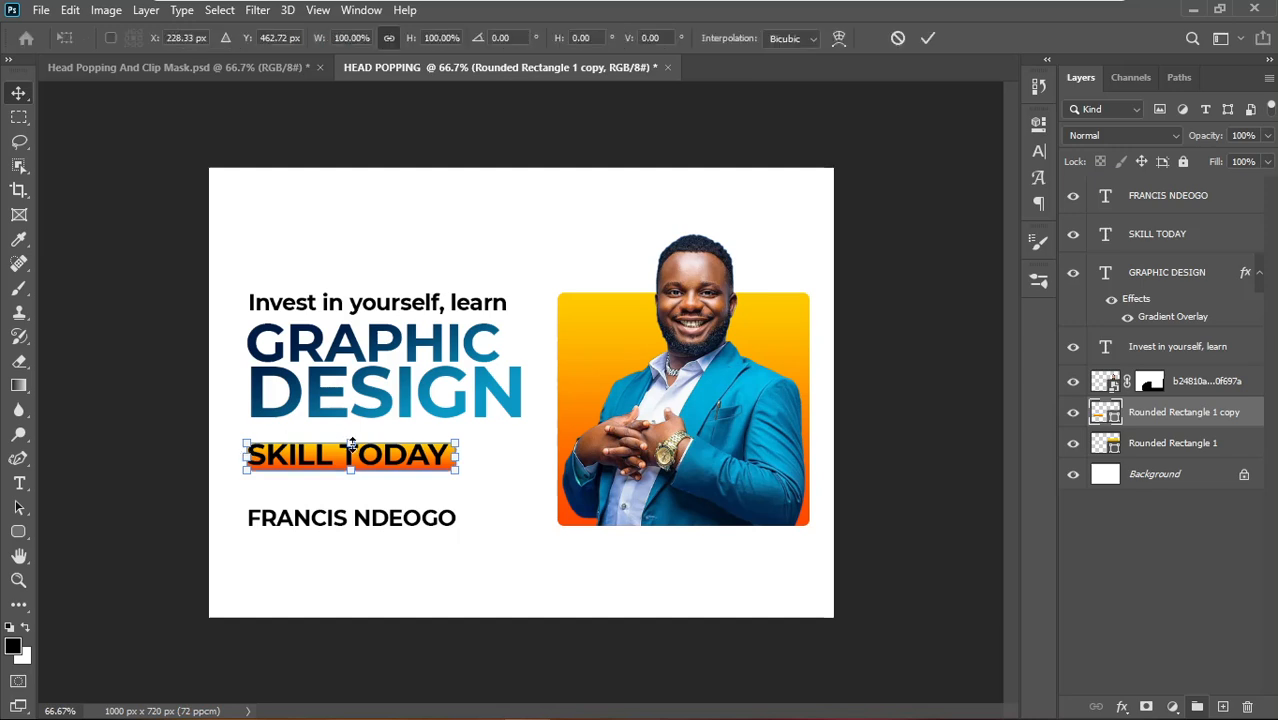
pyautogui.moveTo(352, 444); pyautogui.dragTo(352, 433)
pyautogui.press('Return')
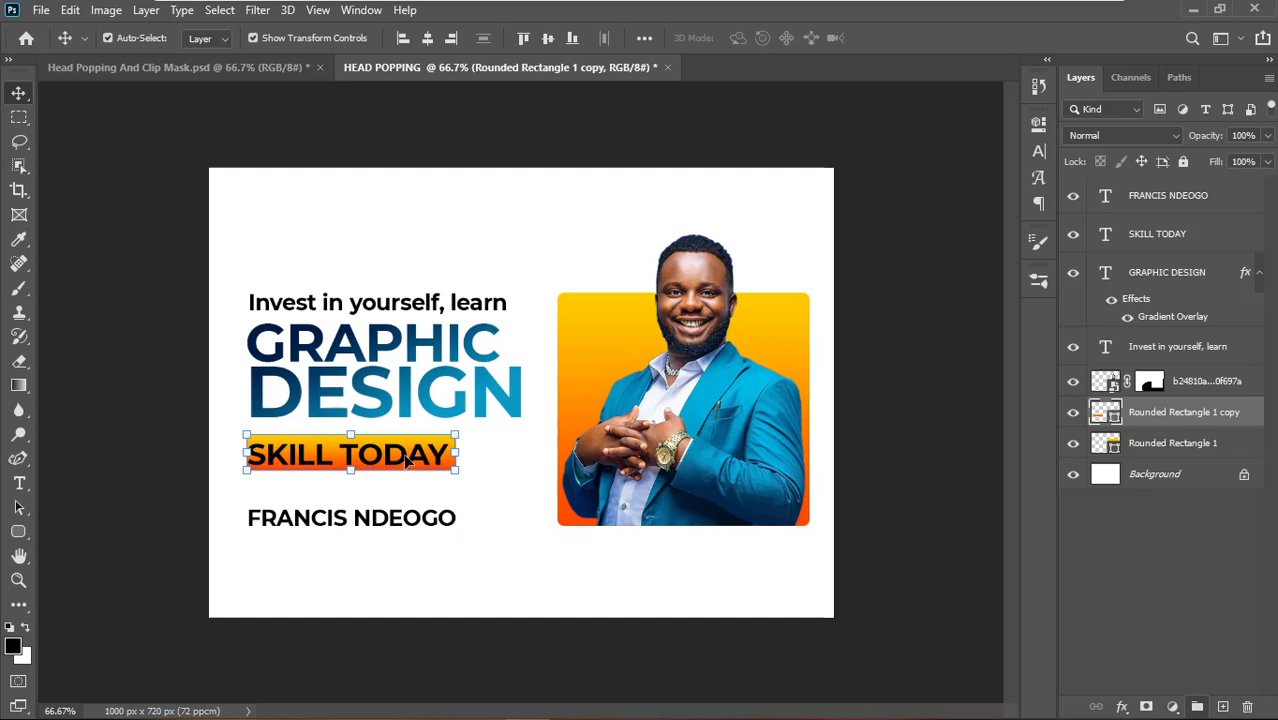
pyautogui.click(407, 460)
pyautogui.moveTo(407, 460); pyautogui.dragTo(410, 460)
pyautogui.click(557, 562)
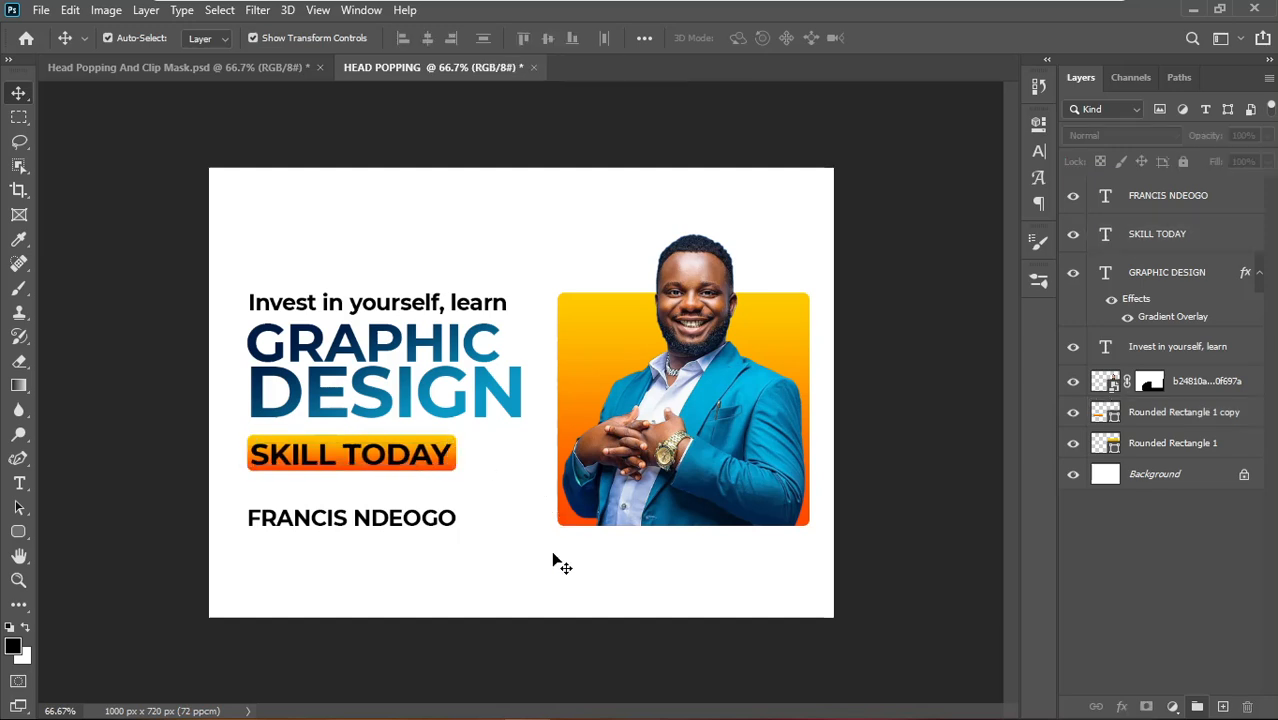
# - Extend the bar's lower edge to make it about 67 px high, and move the SKILL TODAY text slightly down within it
pyautogui.click(590, 322)
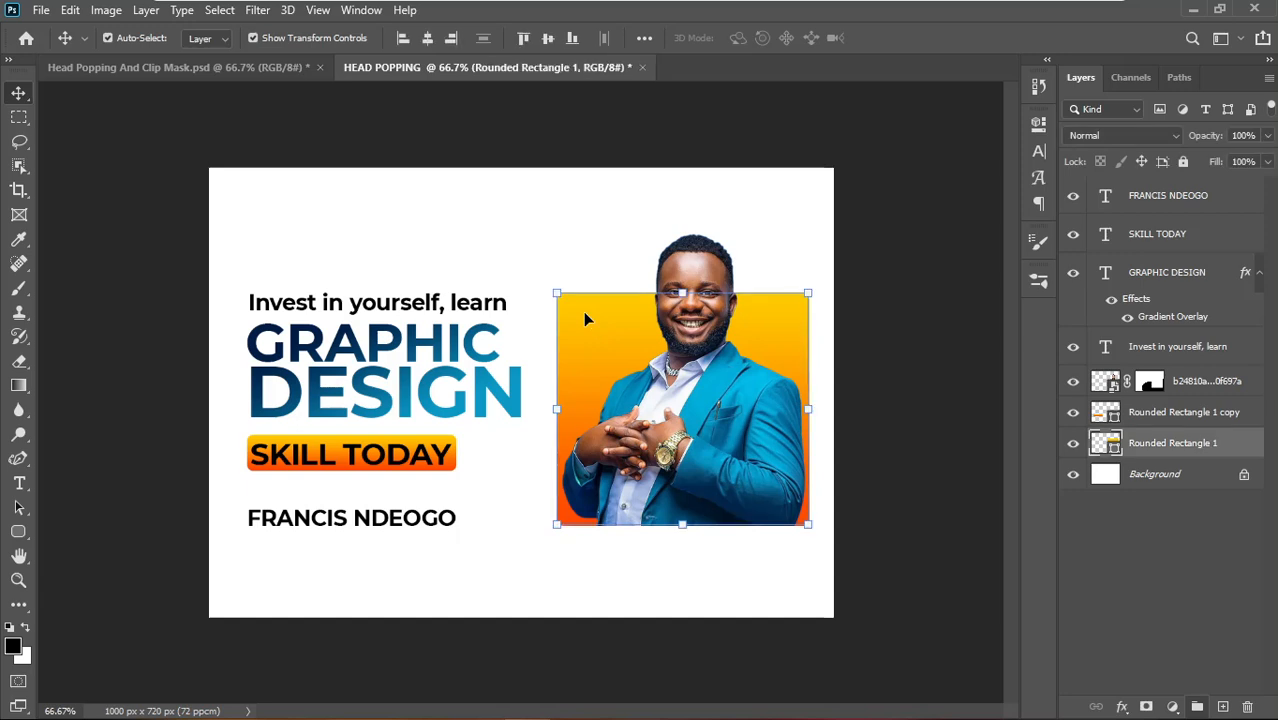
pyautogui.click(452, 466)
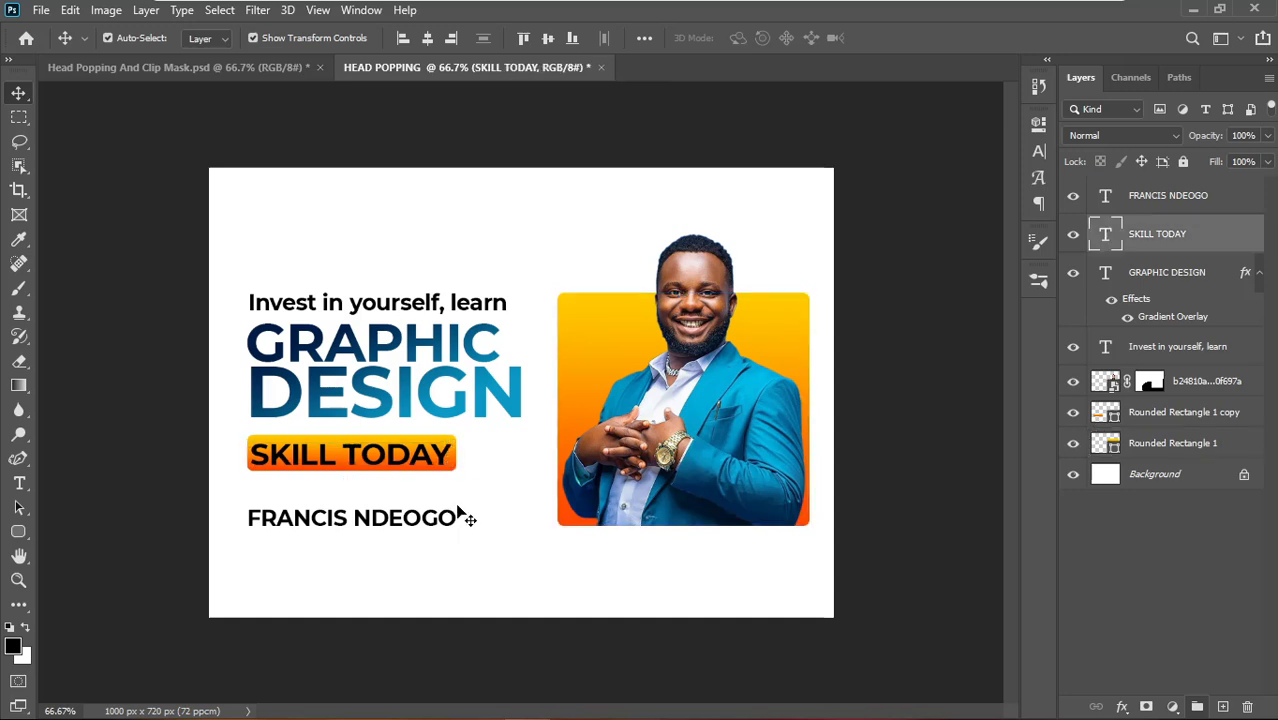
pyautogui.click(460, 512)
pyautogui.click(452, 478)
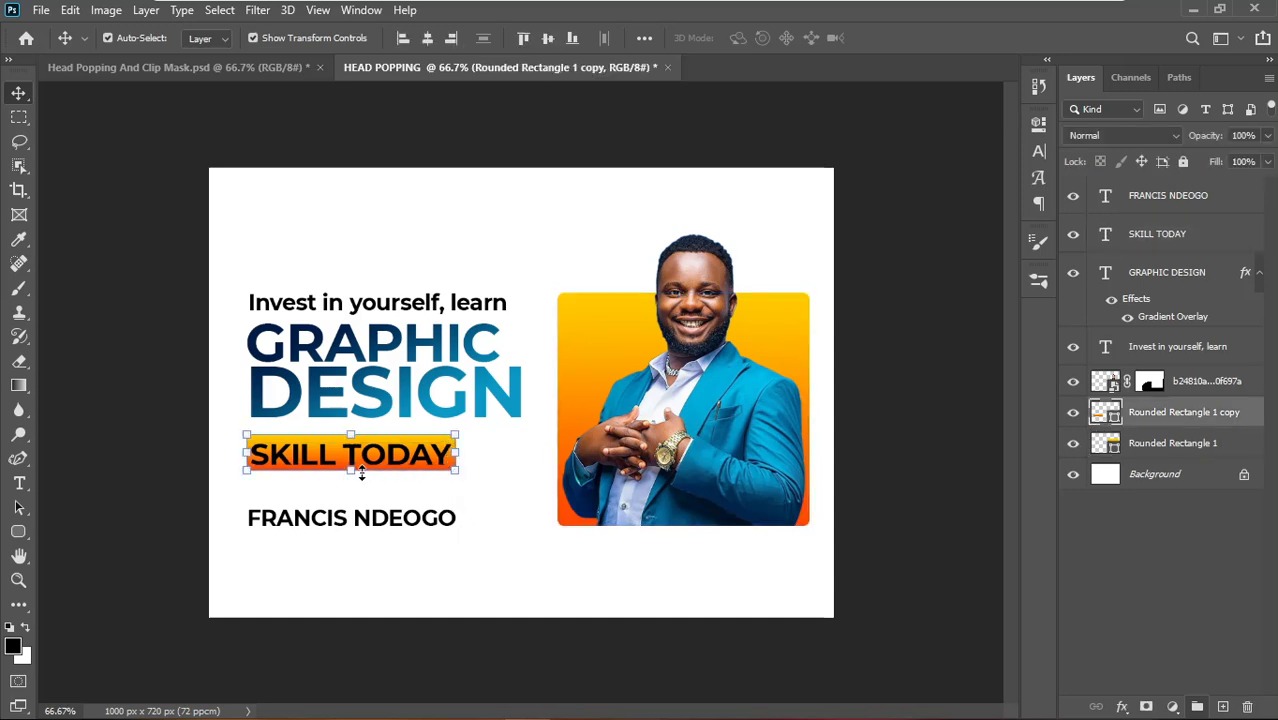
pyautogui.moveTo(349, 476); pyautogui.dragTo(349, 478)
pyautogui.press('Return')
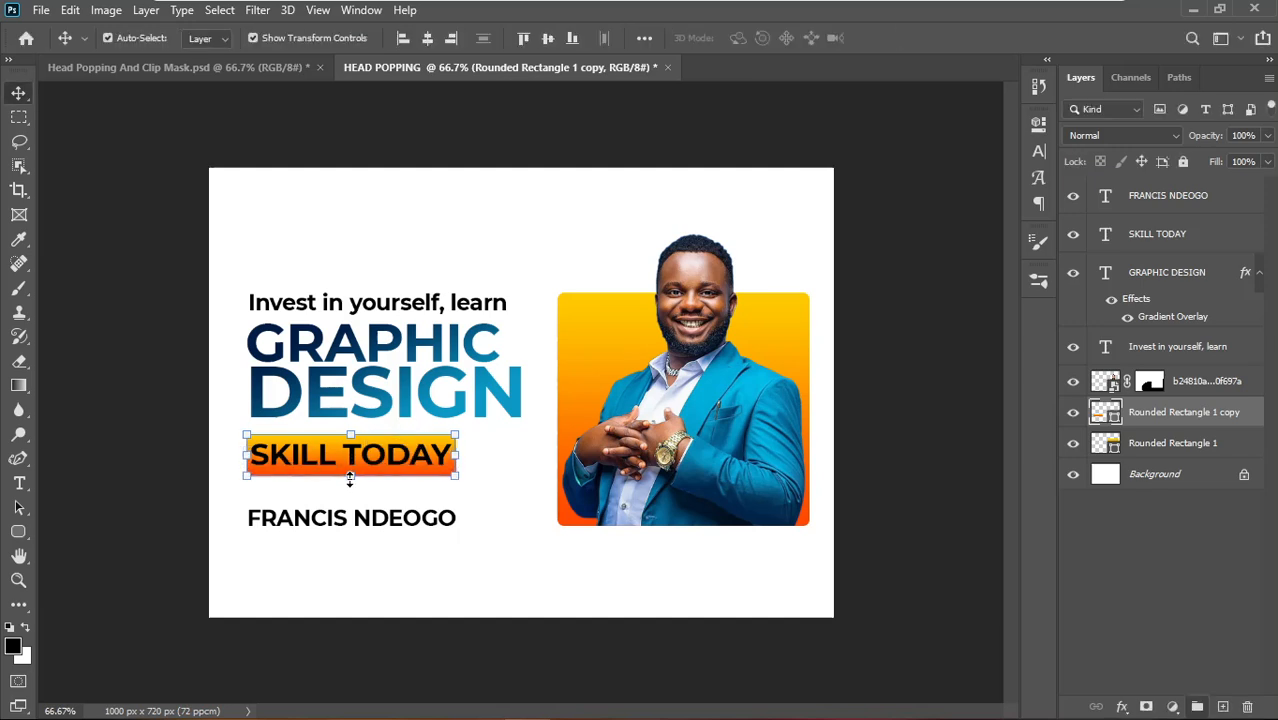
pyautogui.click(396, 455)
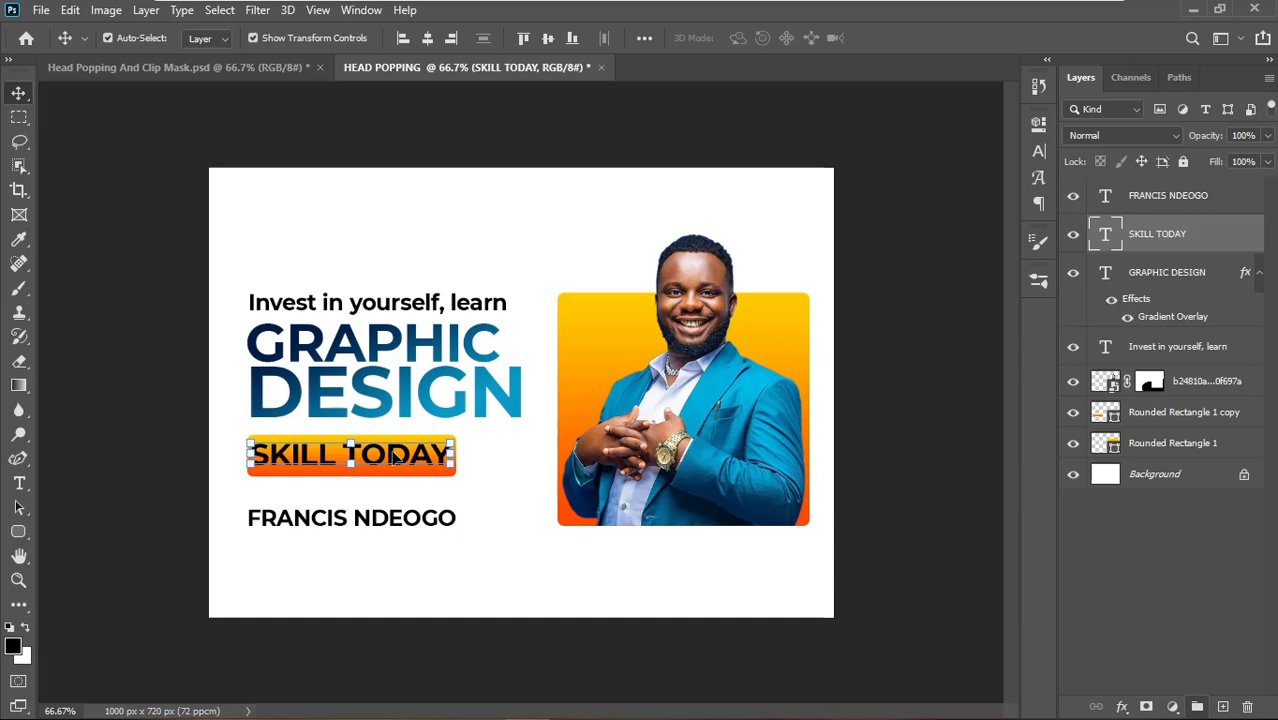
pyautogui.moveTo(394, 453); pyautogui.dragTo(394, 456)
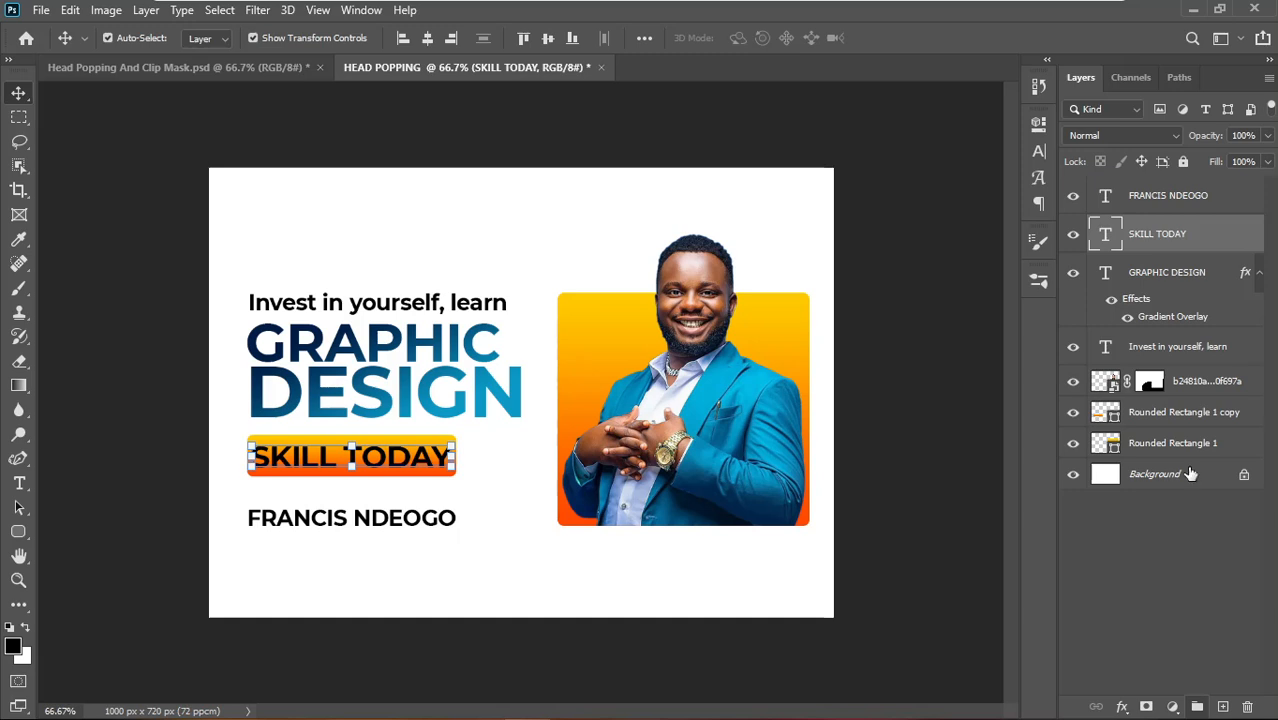
pyautogui.click(516, 574)
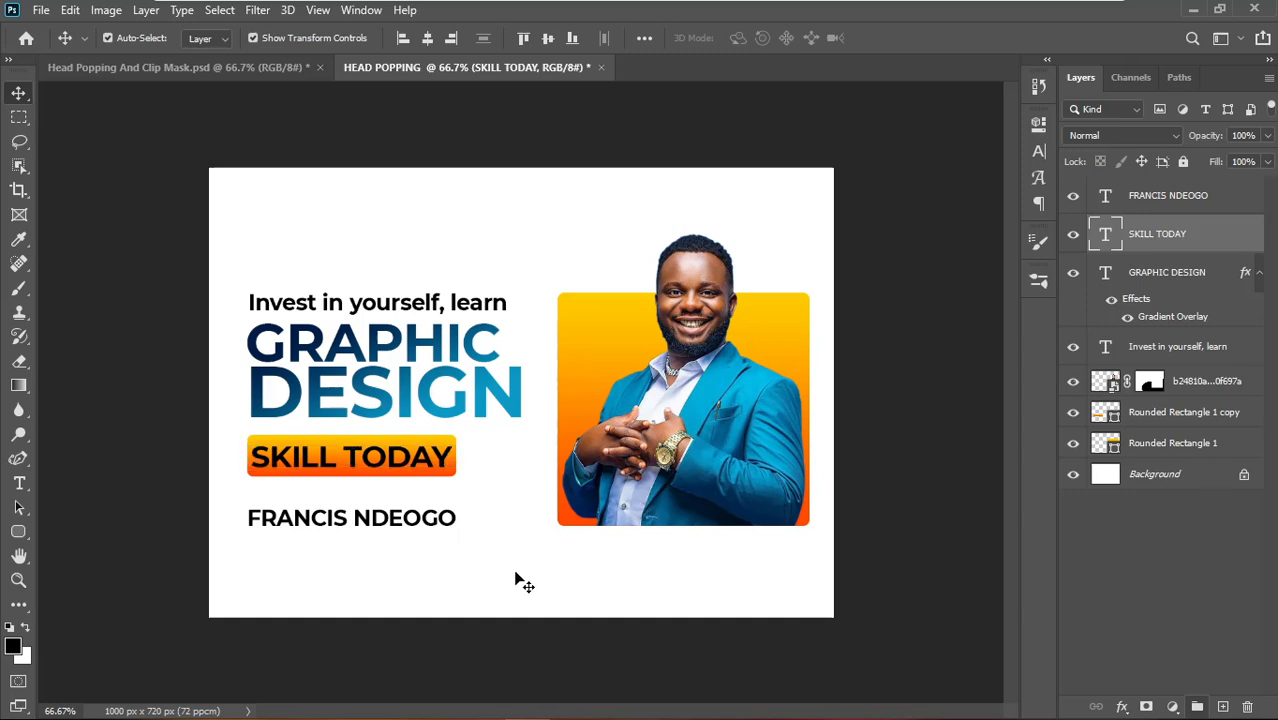
# - Widen the bar rightwards to about 348 px and nudge the SKILL TODAY text right to centre it inside
pyautogui.click(450, 466)
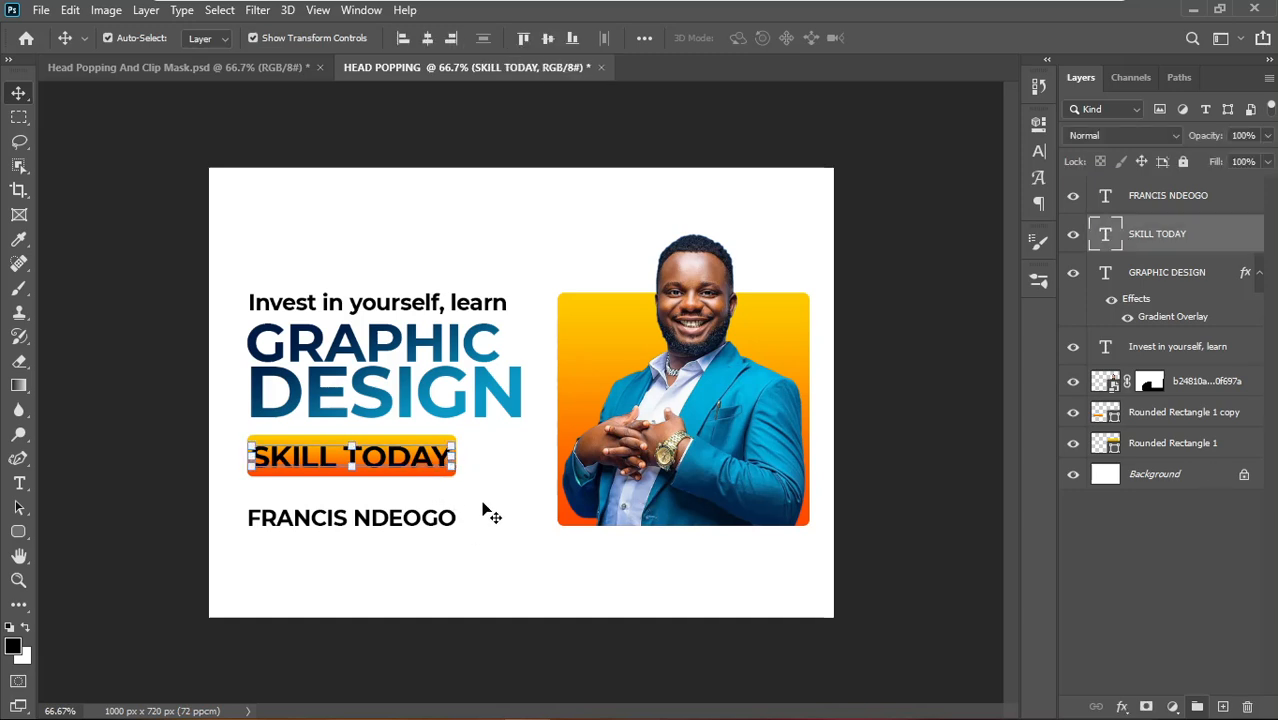
pyautogui.click(474, 497)
pyautogui.click(456, 478)
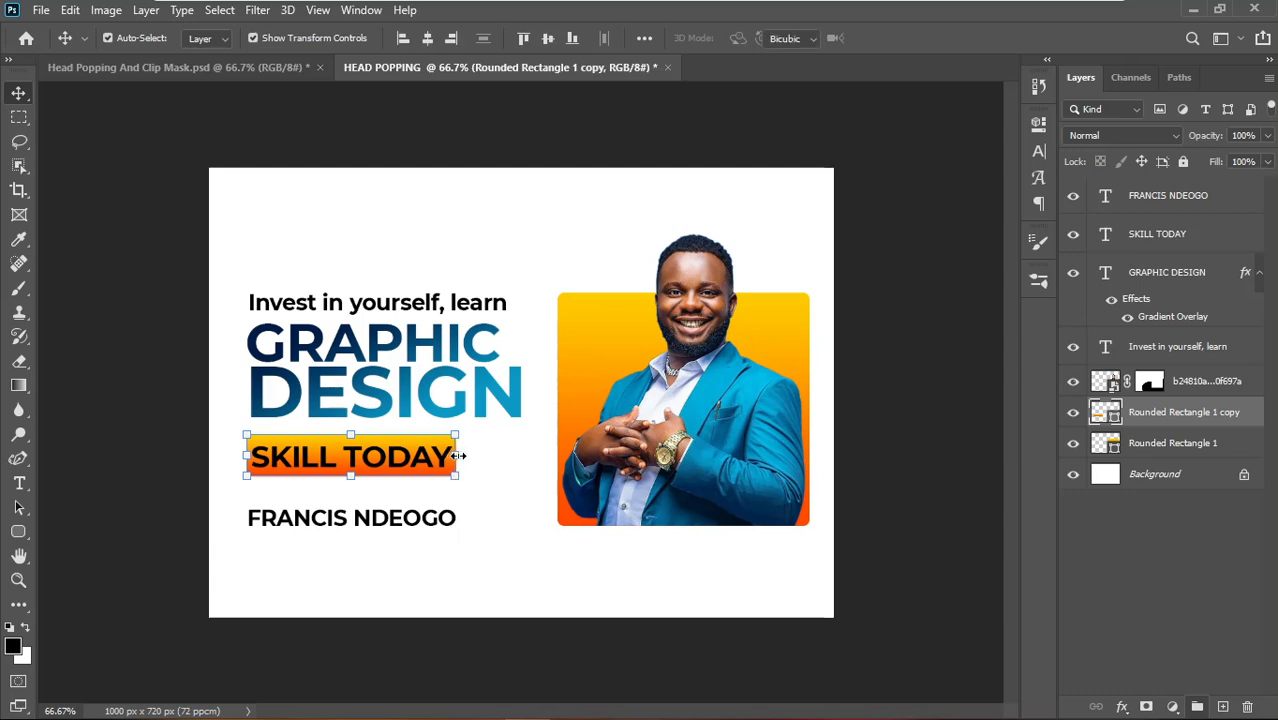
pyautogui.moveTo(454, 456); pyautogui.dragTo(463, 456)
pyautogui.press('Return')
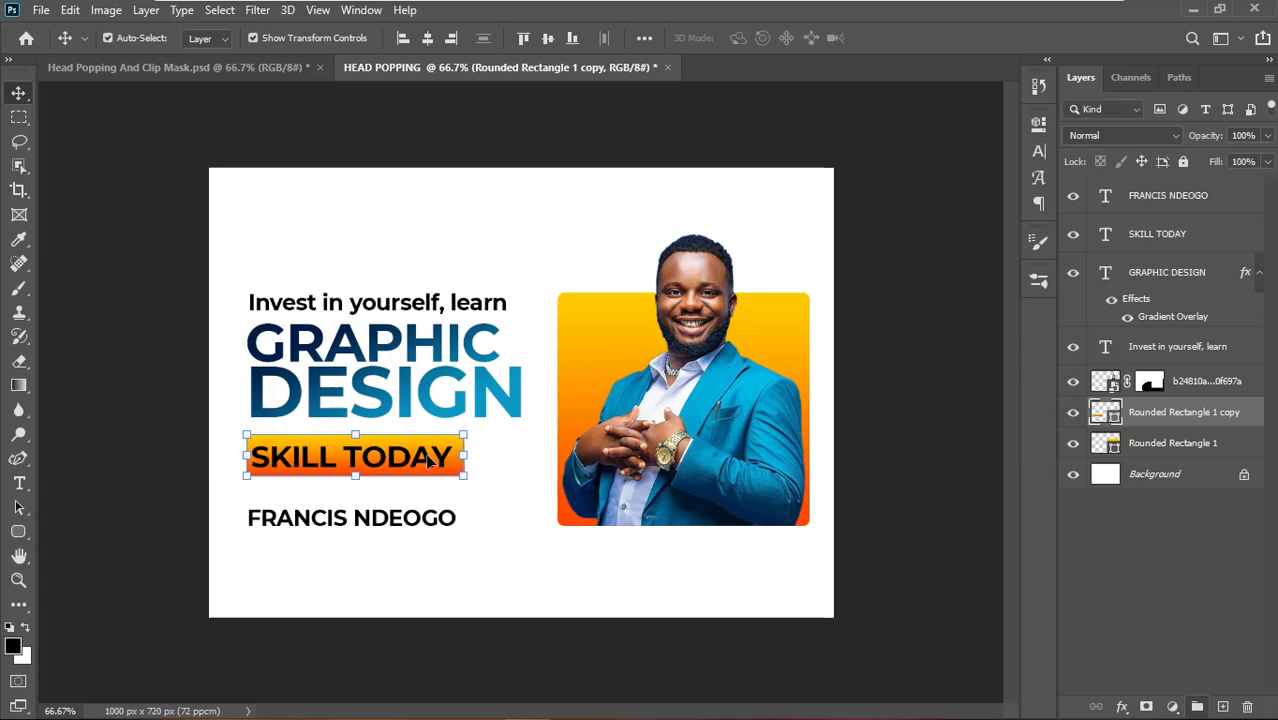
pyautogui.click(430, 456)
pyautogui.press('Right')
pyautogui.press('Right')
pyautogui.press('Right')
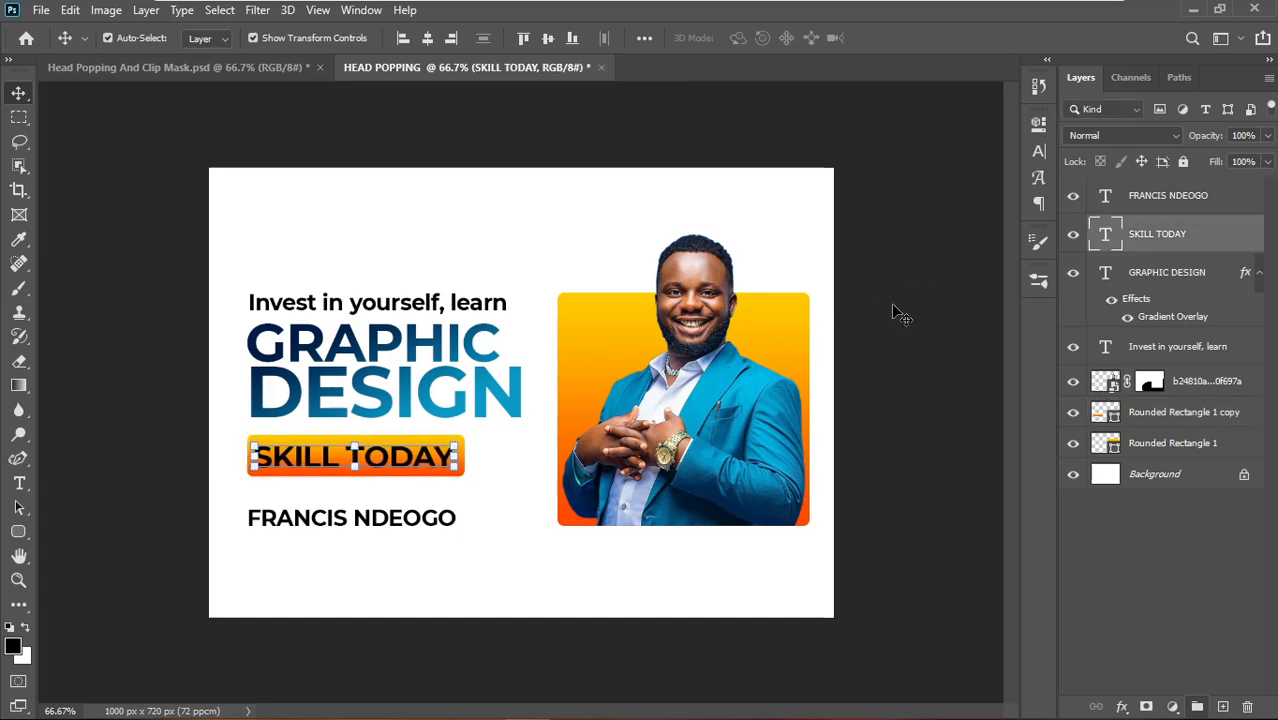
pyautogui.click(503, 537)
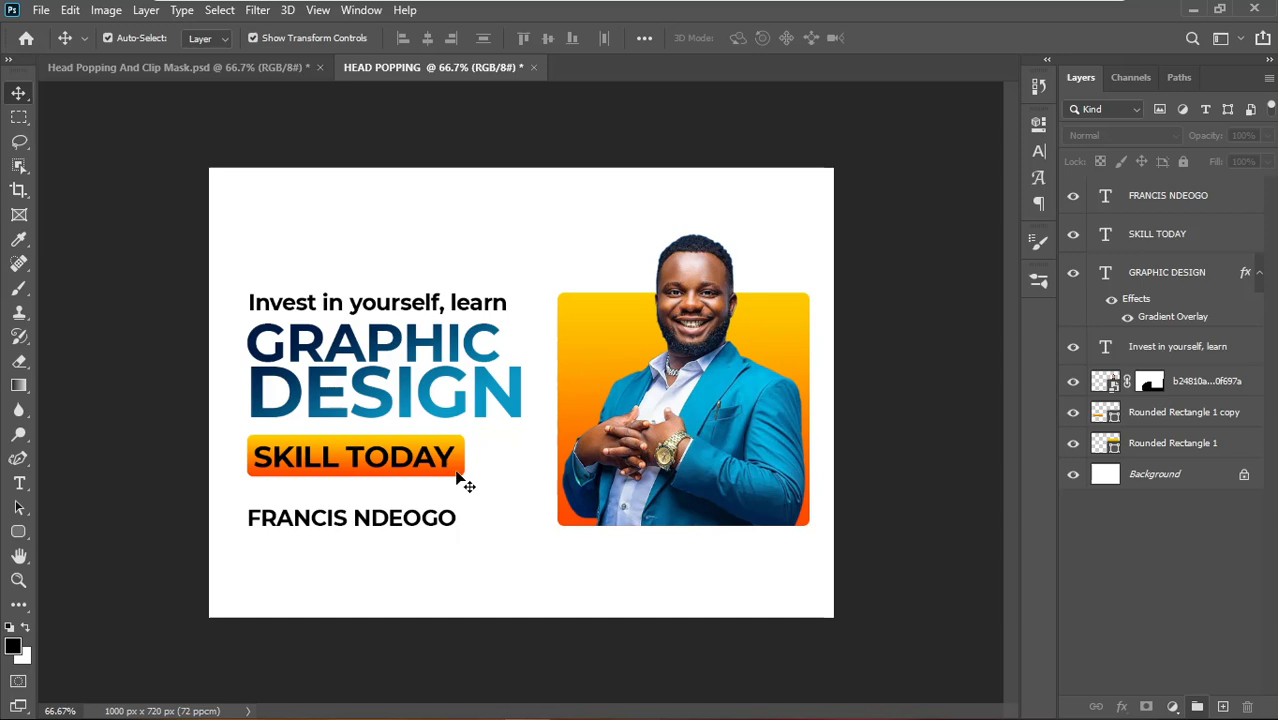
# - Check the reference design, then fill the bar behind SKILL TODAY with the blue gradient preset
pyautogui.click(462, 478)
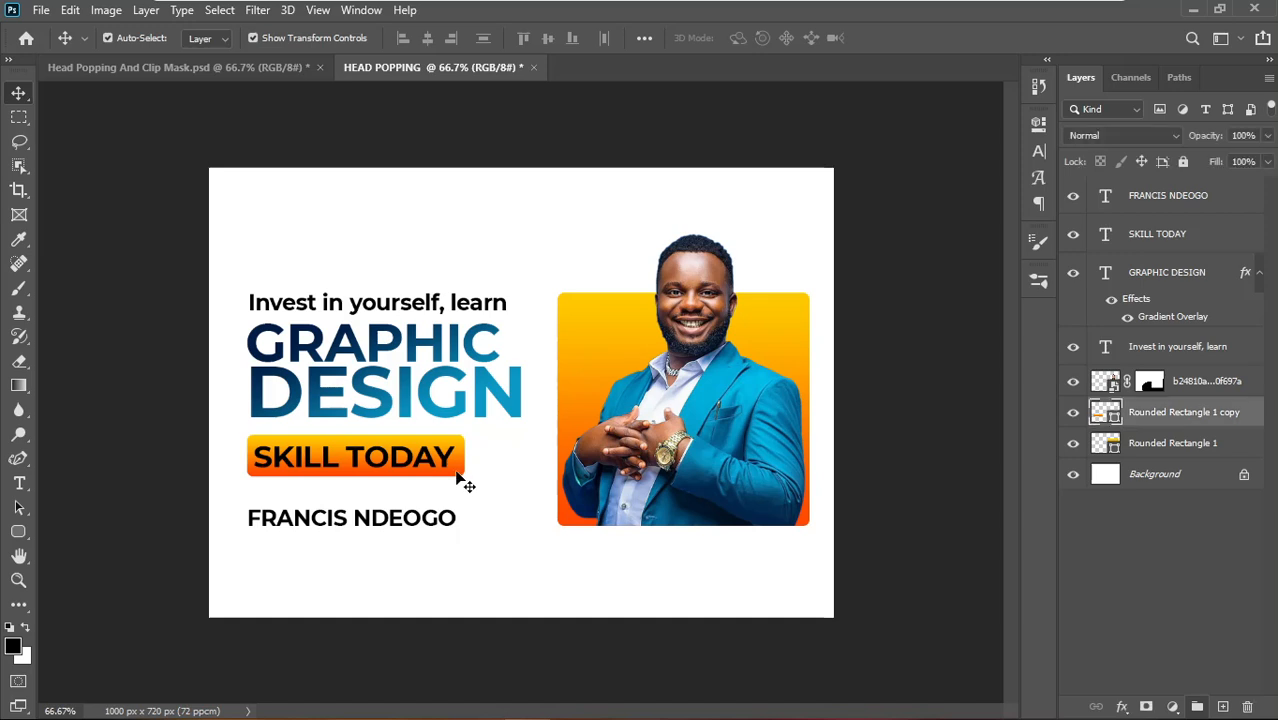
pyautogui.click(130, 70)
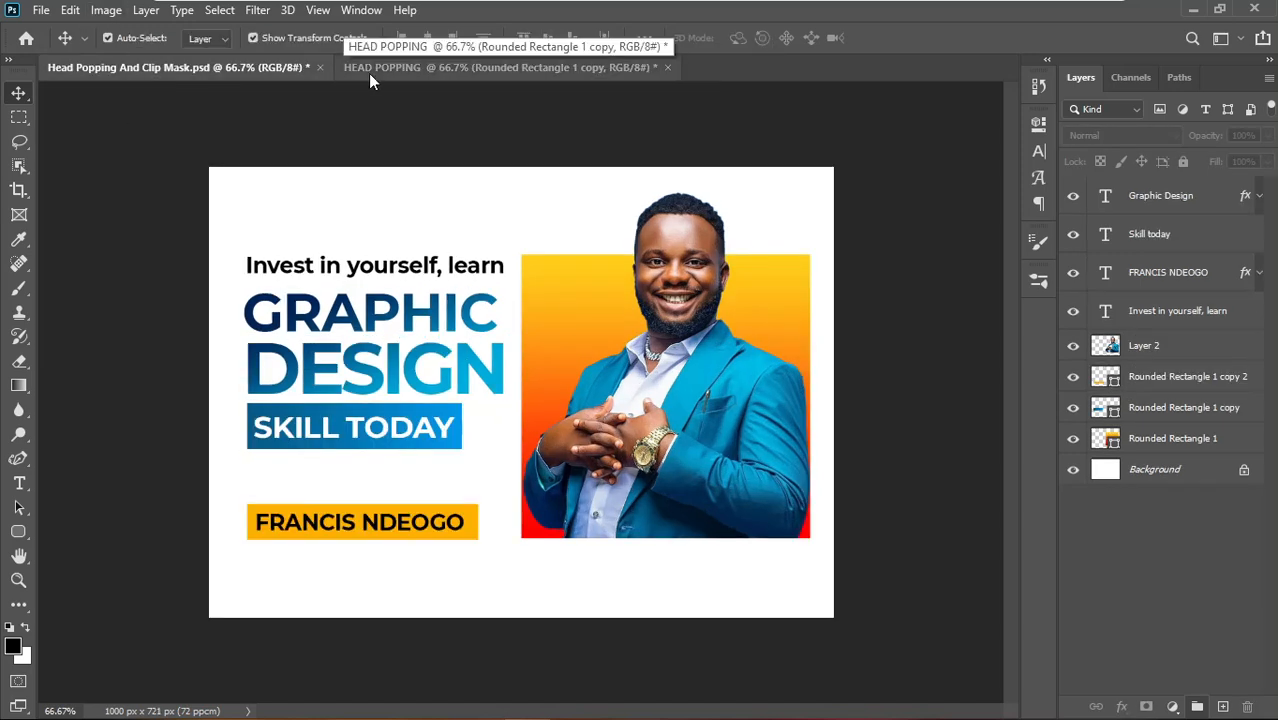
pyautogui.click(408, 67)
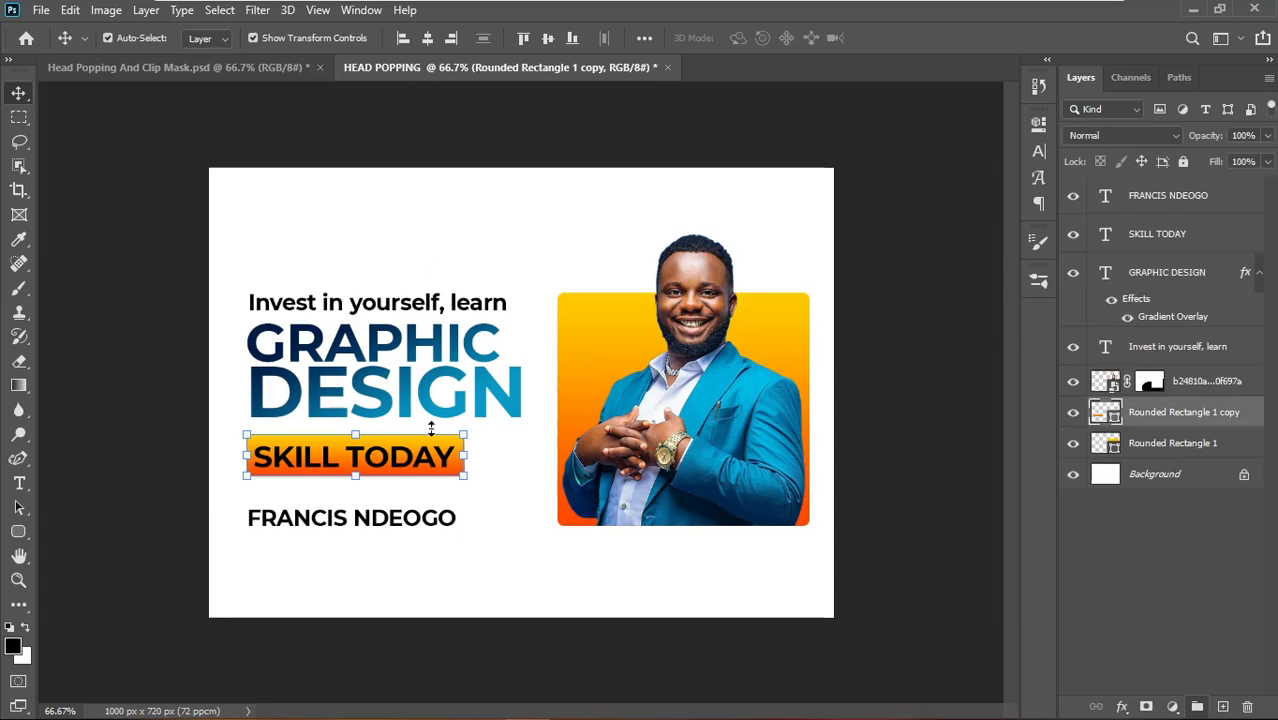
pyautogui.click(1039, 124)
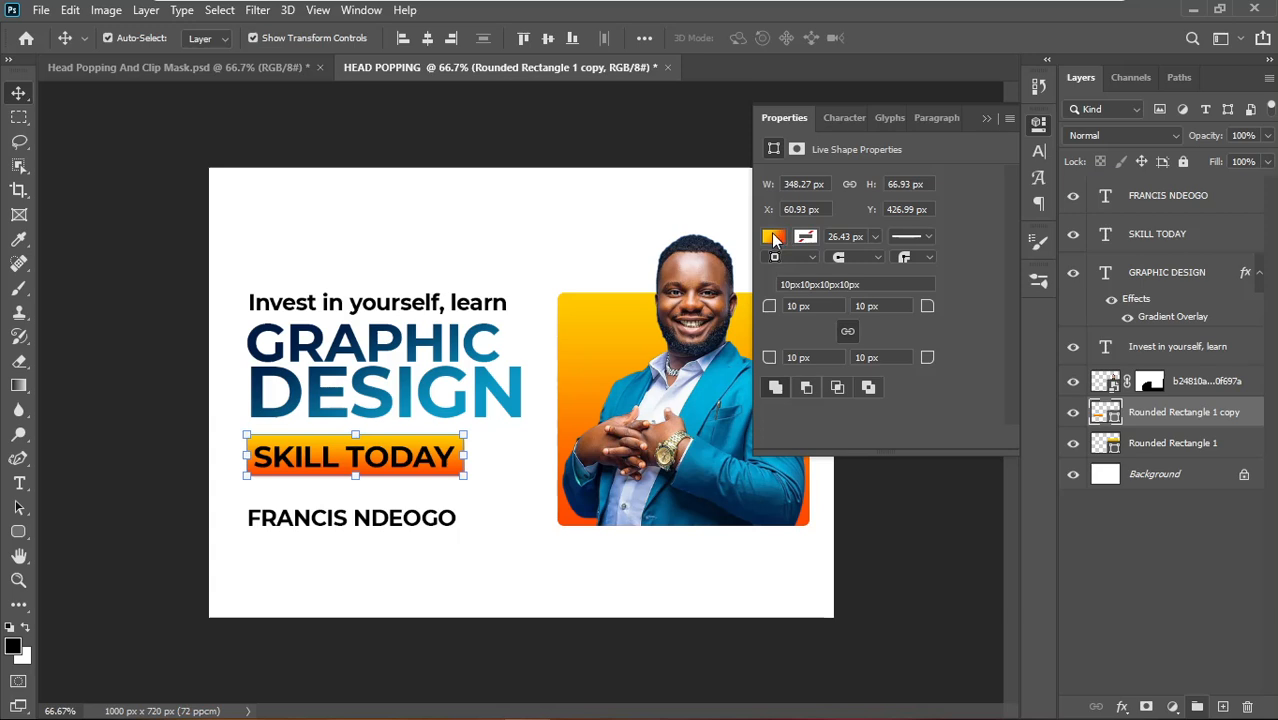
pyautogui.click(775, 238)
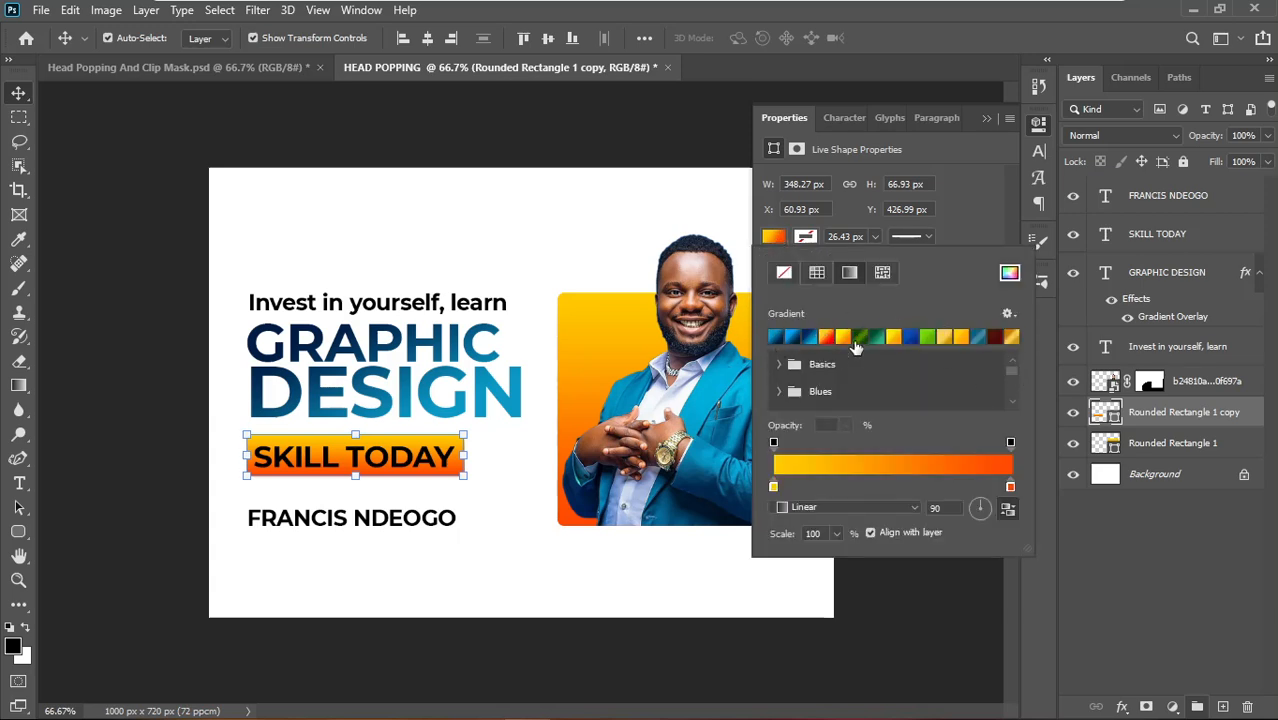
pyautogui.click(777, 337)
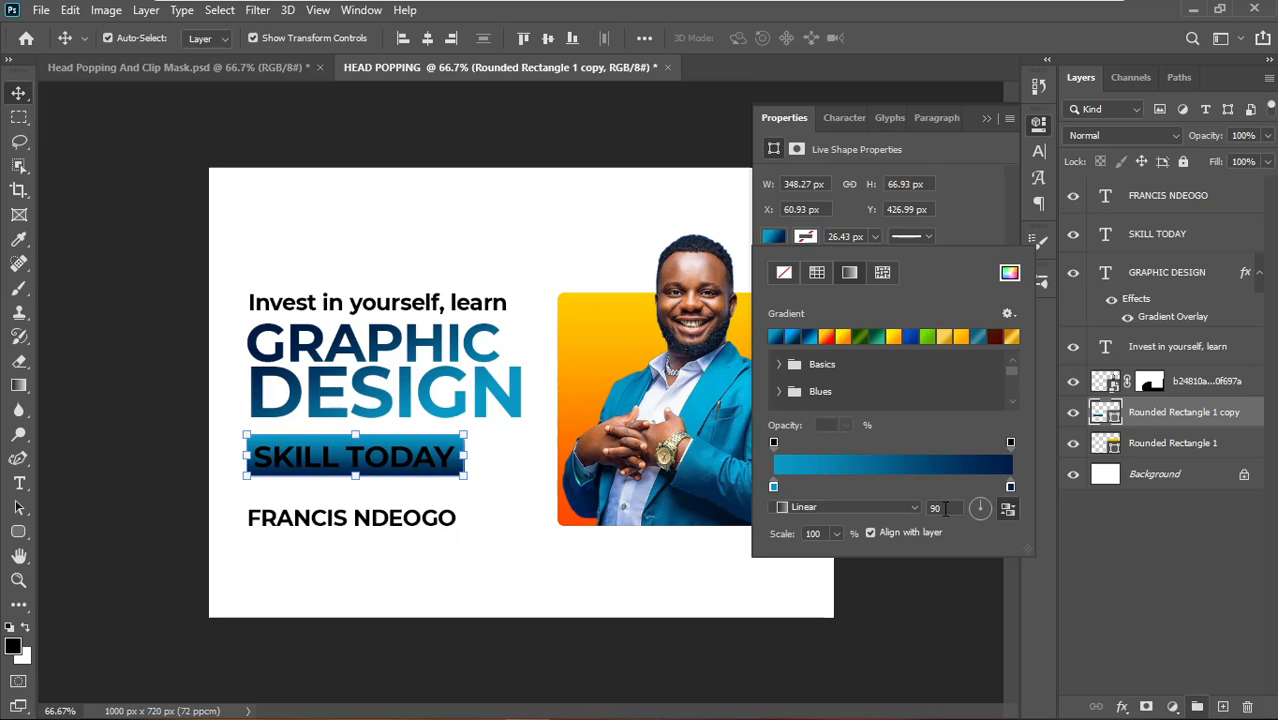
# - Set the SKILL TODAY bar's linear gradient angle to 0 degrees
pyautogui.moveTo(946, 509); pyautogui.dragTo(914, 509)
pyautogui.write('180')
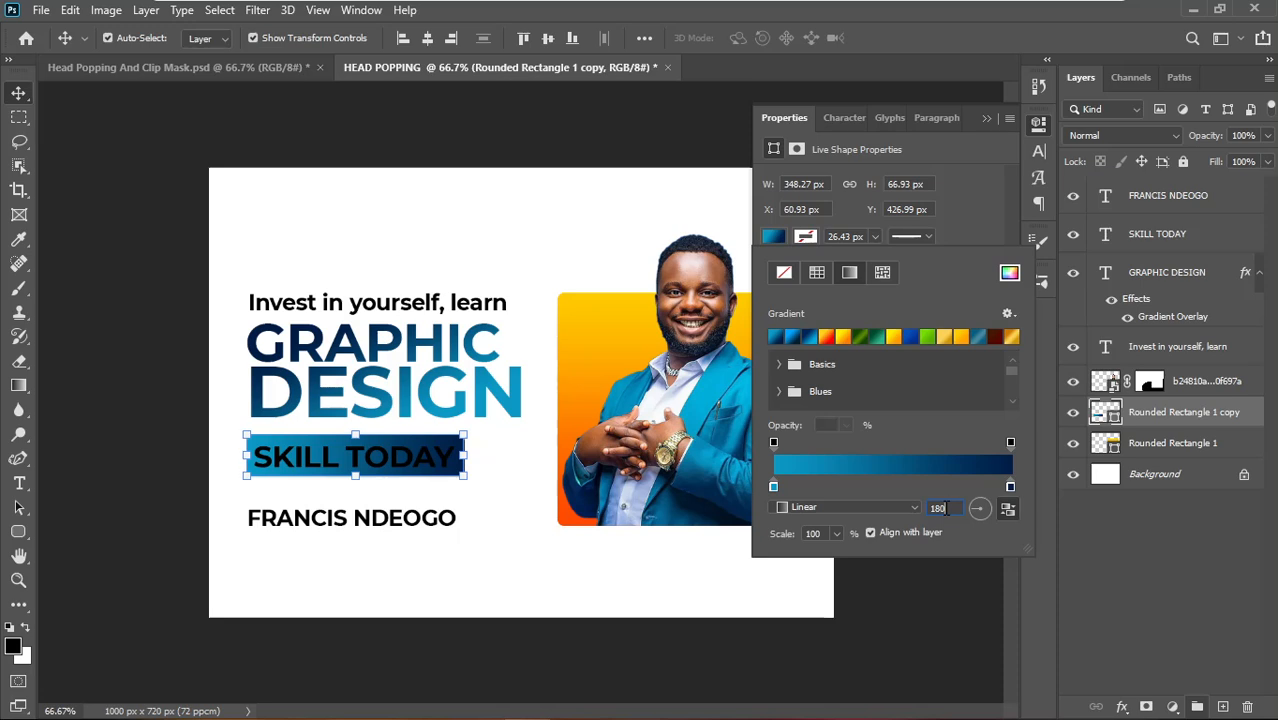
pyautogui.moveTo(945, 509); pyautogui.dragTo(880, 509)
pyautogui.write('0')
pyautogui.press('Return')
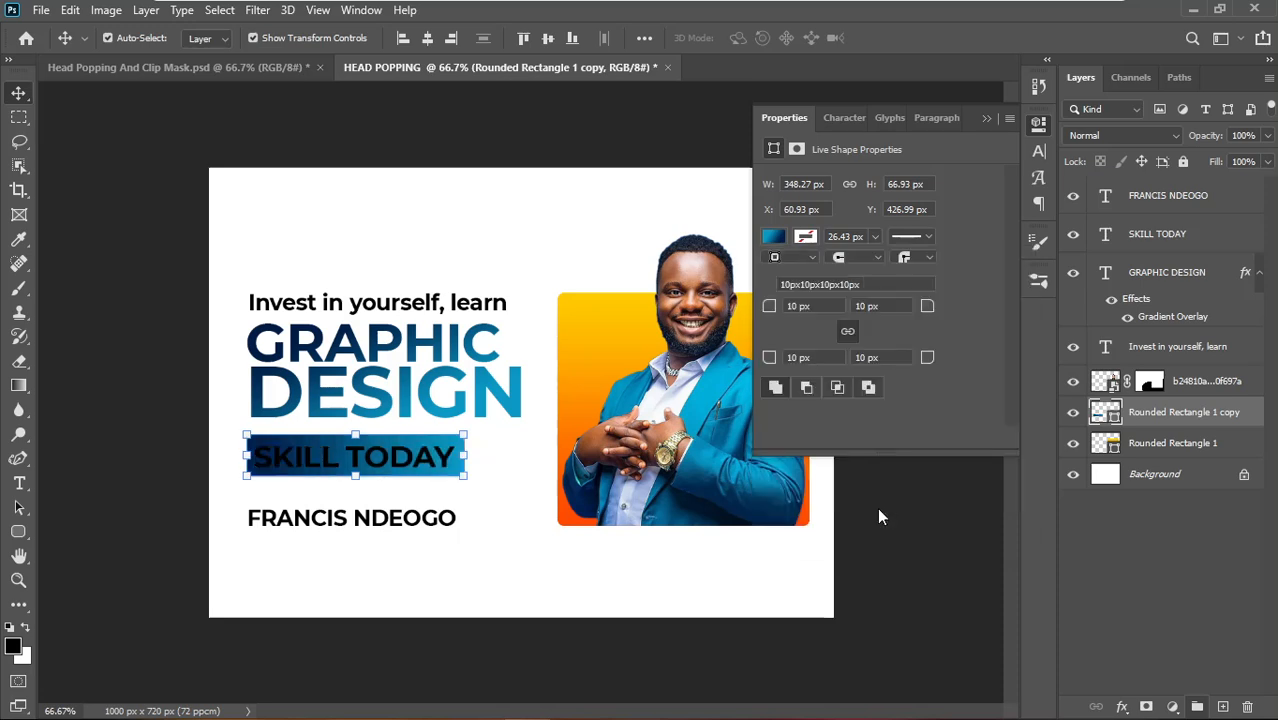
# - Lighten the dark colour stop of the SKILL TODAY bar's gradient to 01347b
pyautogui.click(775, 238)
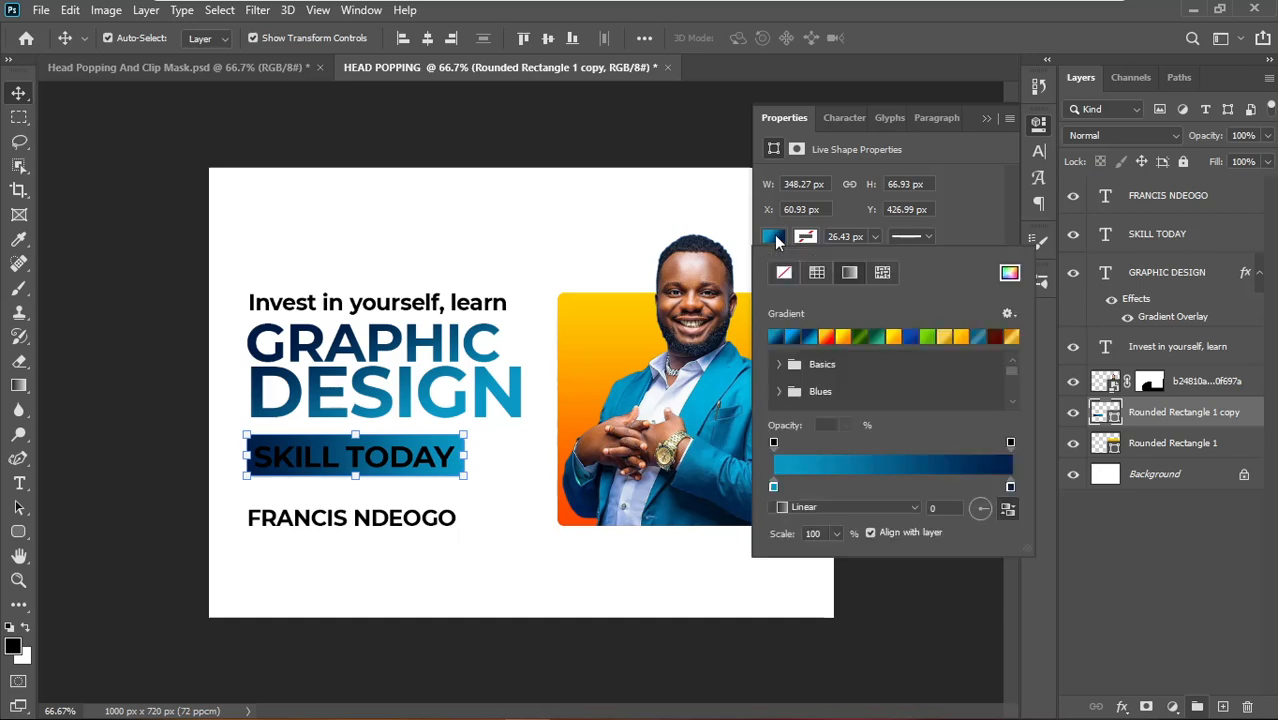
pyautogui.doubleClick(1010, 487)
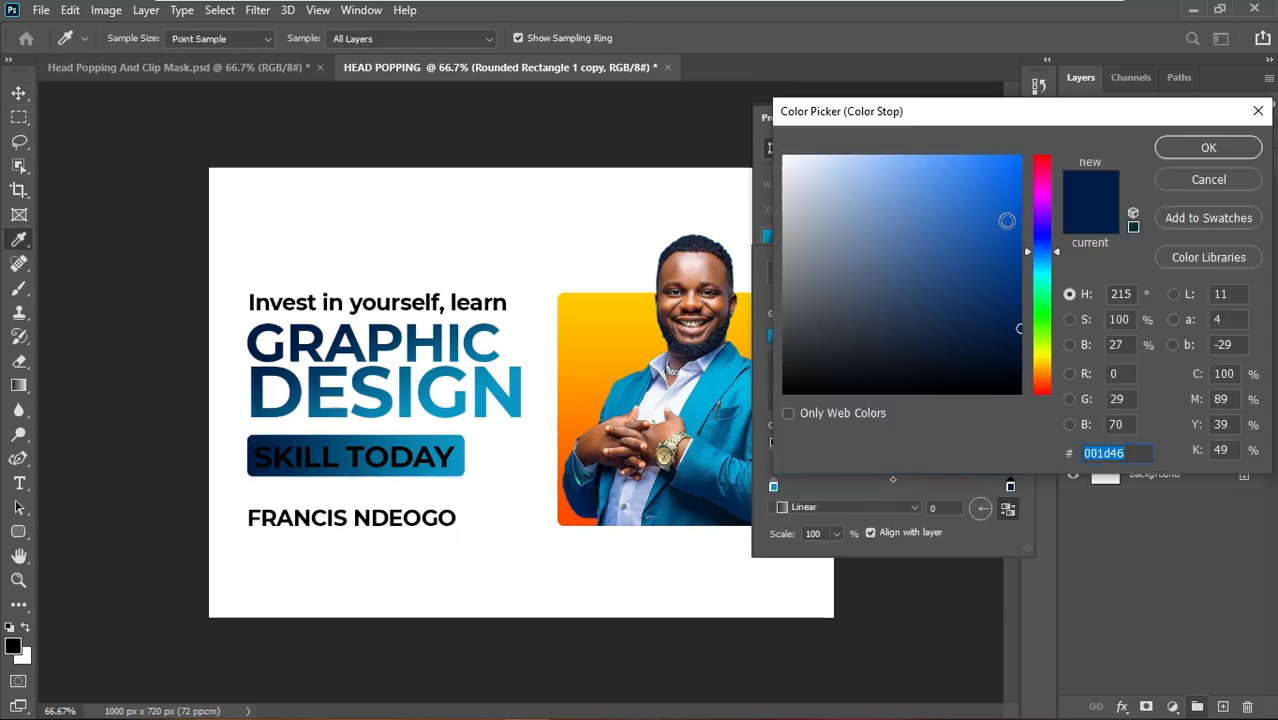
pyautogui.click(1017, 289)
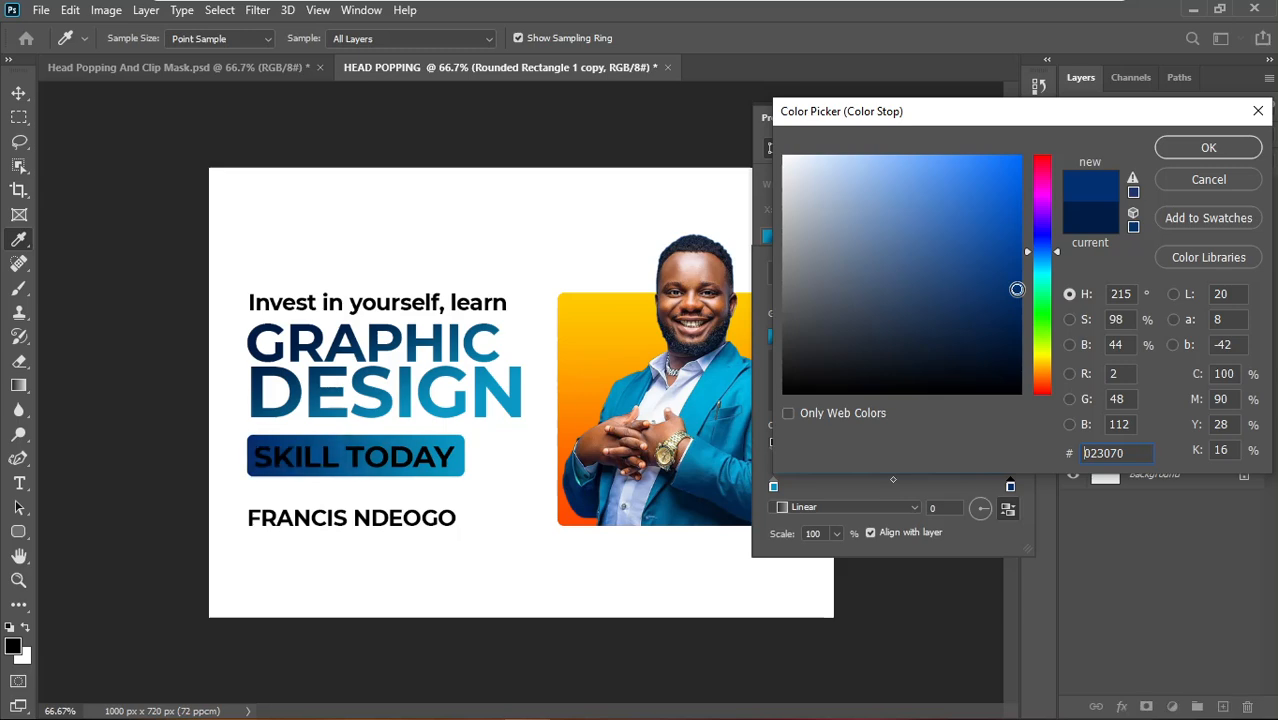
pyautogui.moveTo(1017, 289); pyautogui.dragTo(1019, 279)
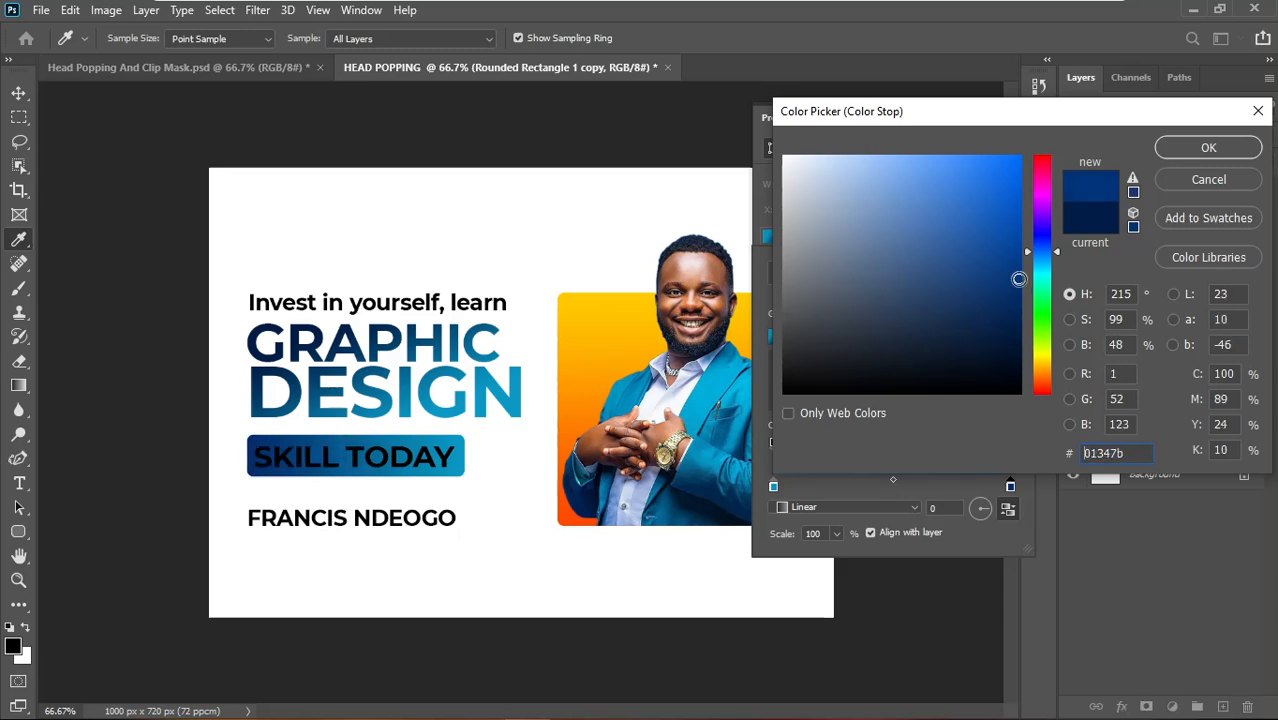
pyautogui.click(1210, 147)
pyautogui.click(985, 117)
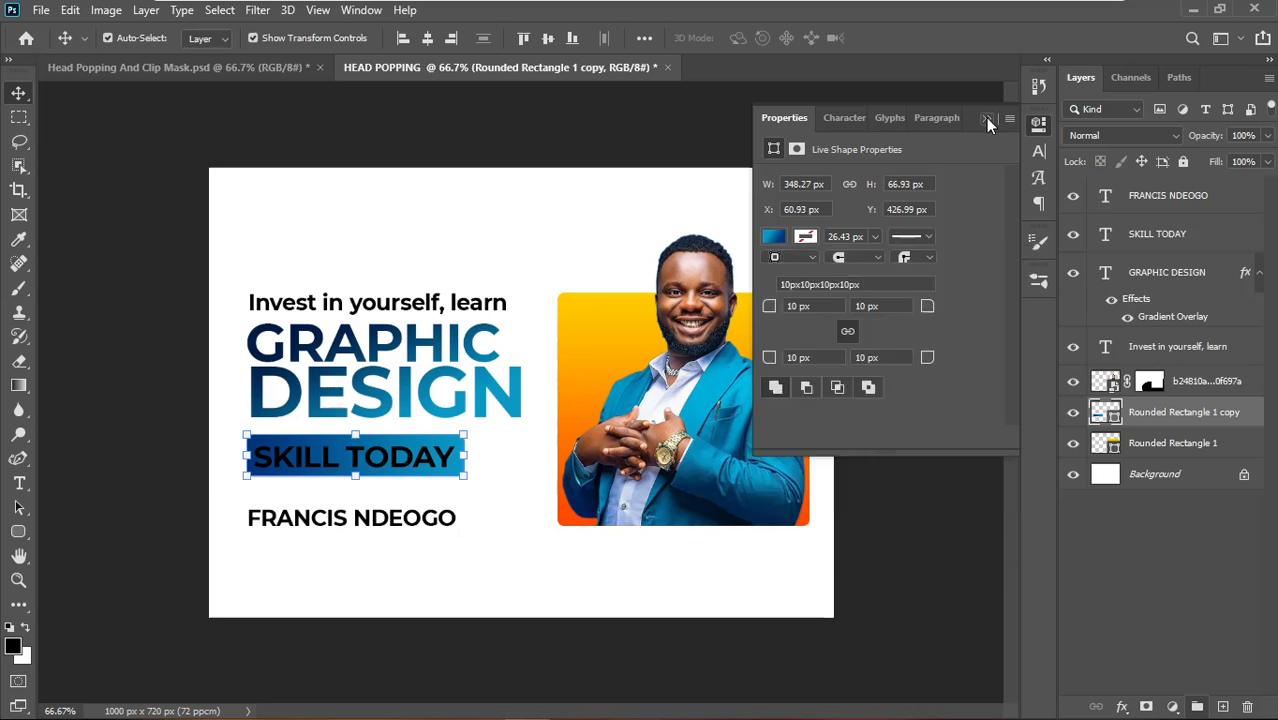
pyautogui.click(985, 117)
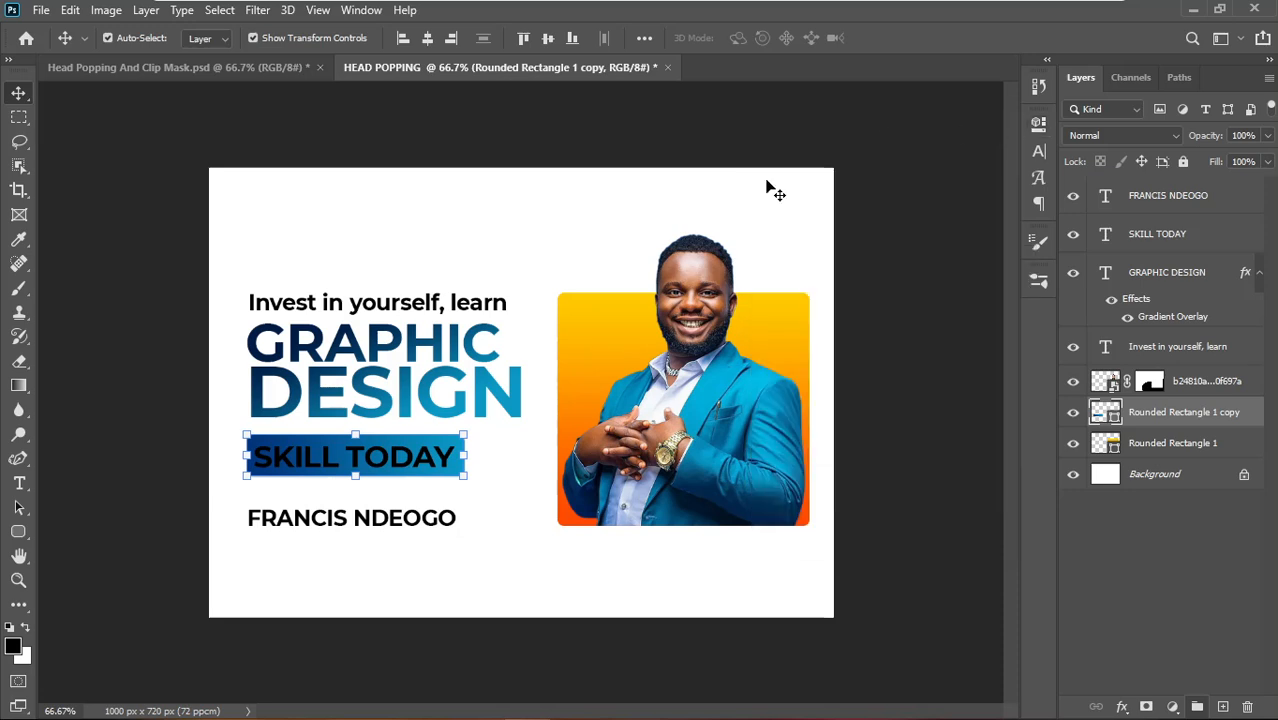
# - Change the SKILL TODAY text colour to white (ffffff)
pyautogui.click(409, 466)
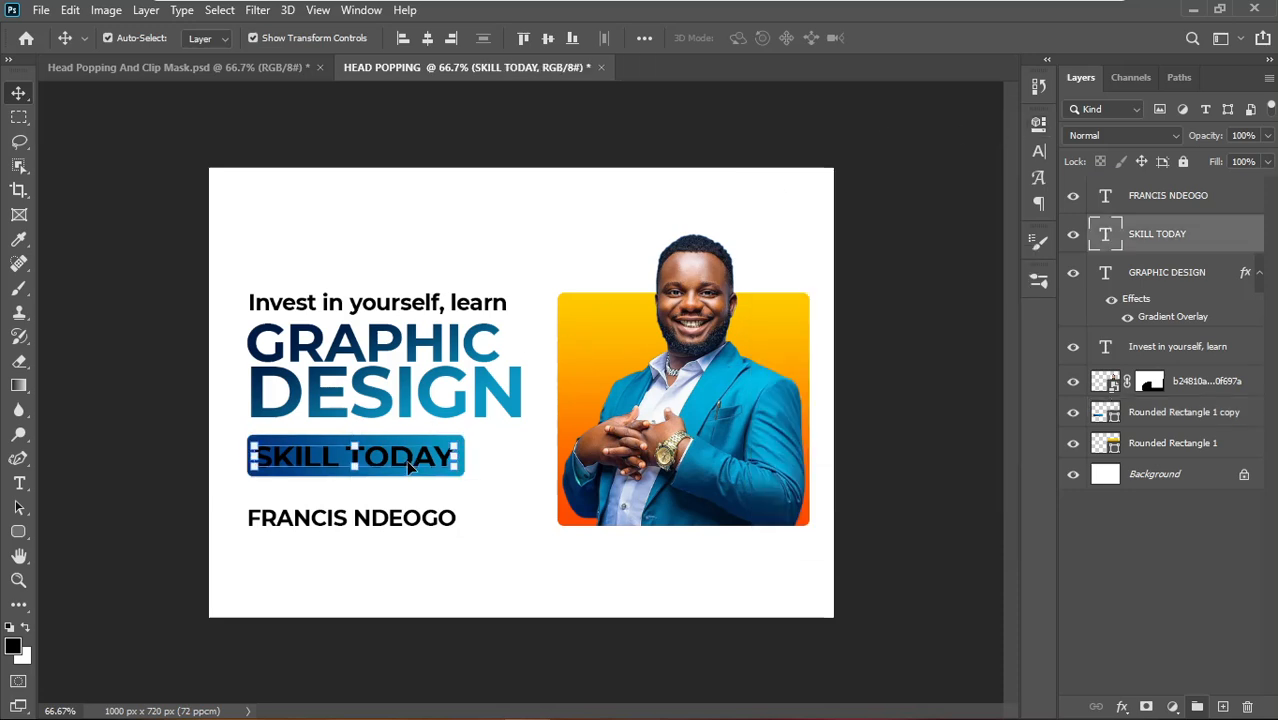
pyautogui.click(1038, 152)
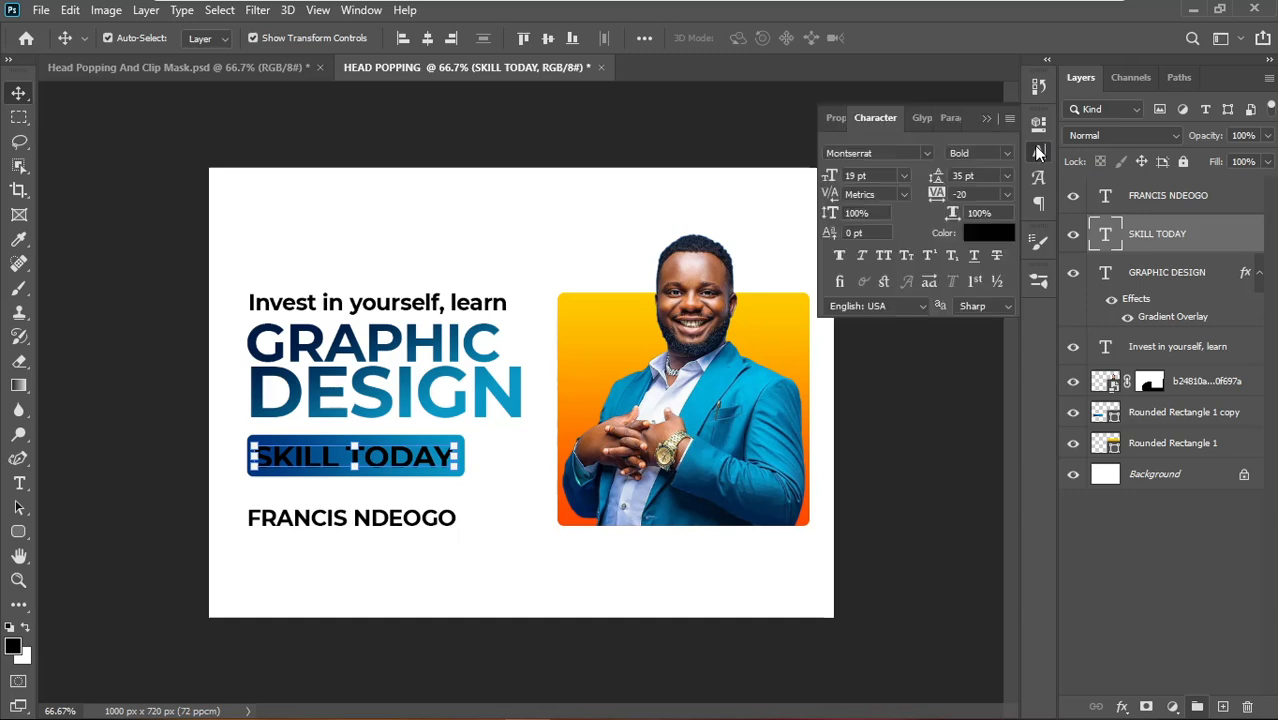
pyautogui.click(1001, 239)
pyautogui.click(784, 157)
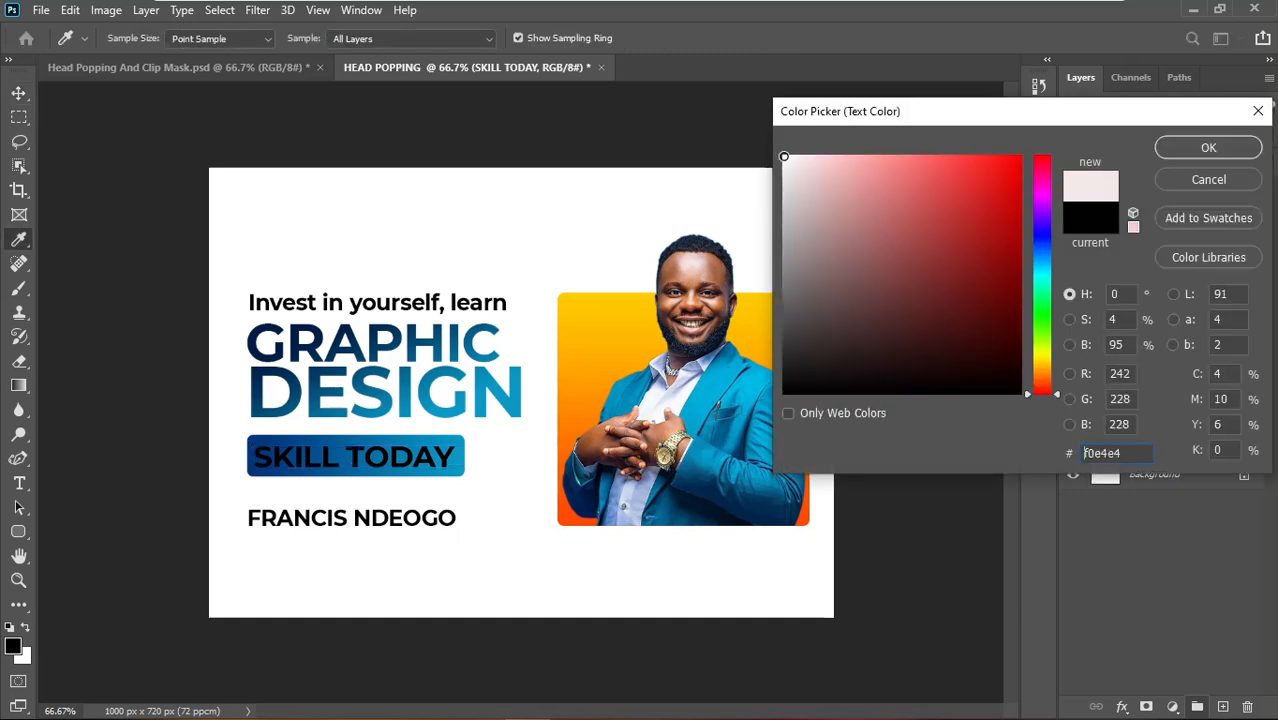
pyautogui.click(782, 155)
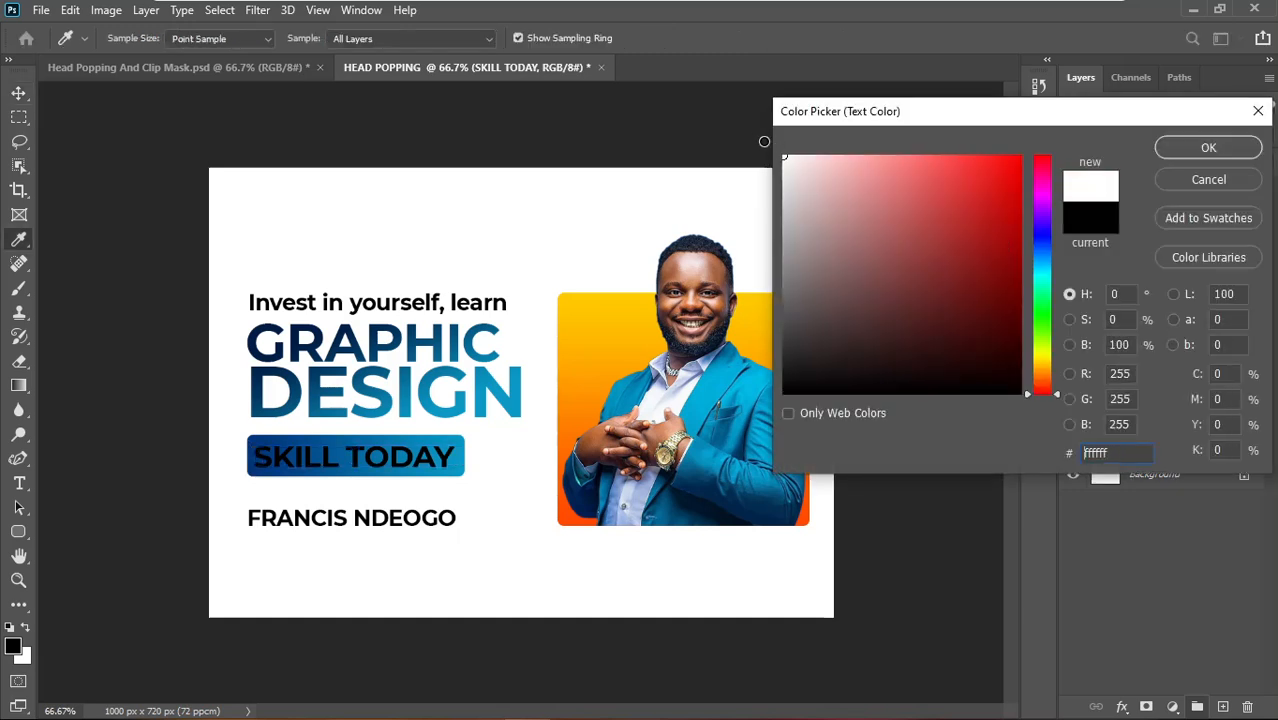
pyautogui.click(1210, 148)
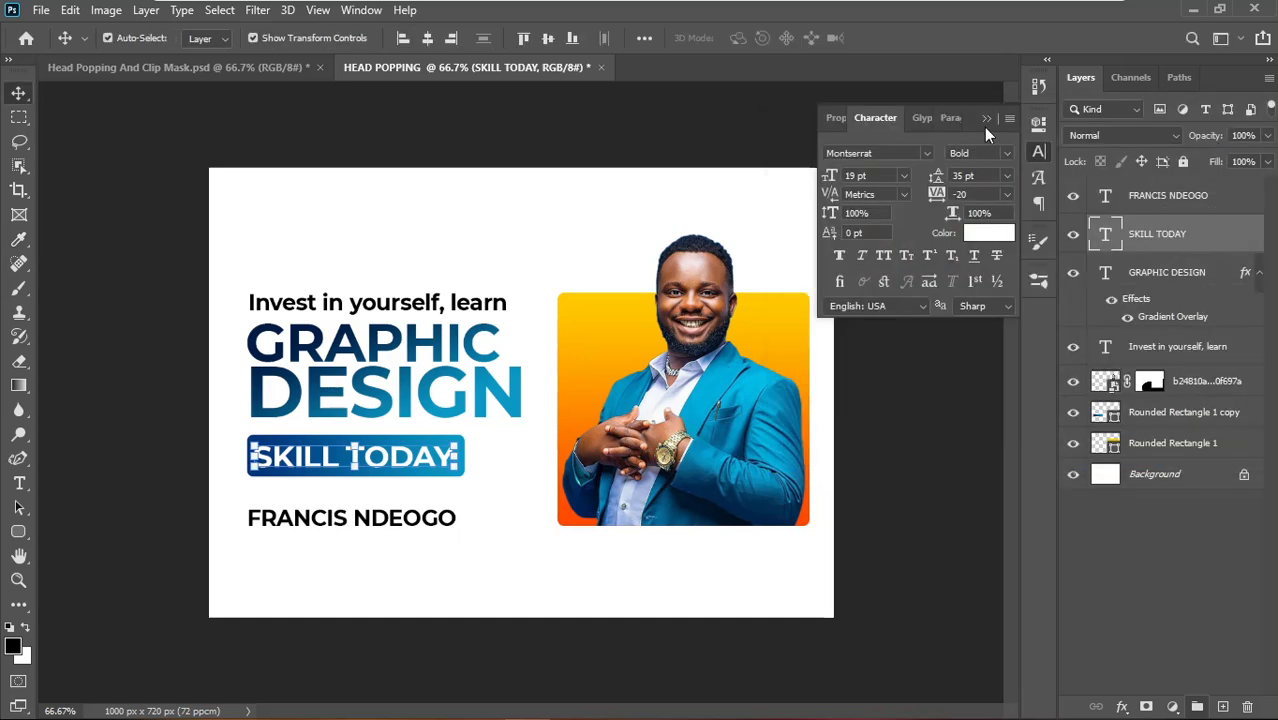
pyautogui.click(983, 119)
pyautogui.click(964, 354)
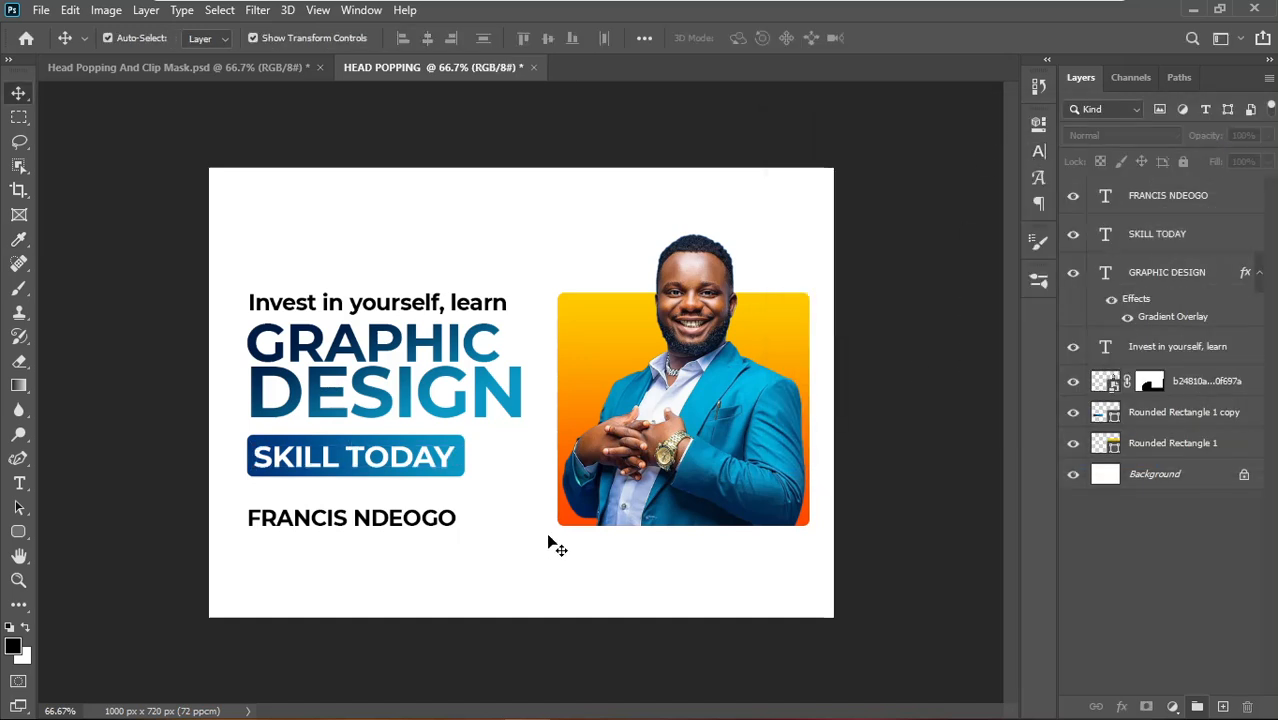
# - Shift the name text slightly right and place a copy of the blue SKILL TODAY bar behind it
pyautogui.moveTo(389, 524); pyautogui.dragTo(398, 522)
pyautogui.click(491, 585)
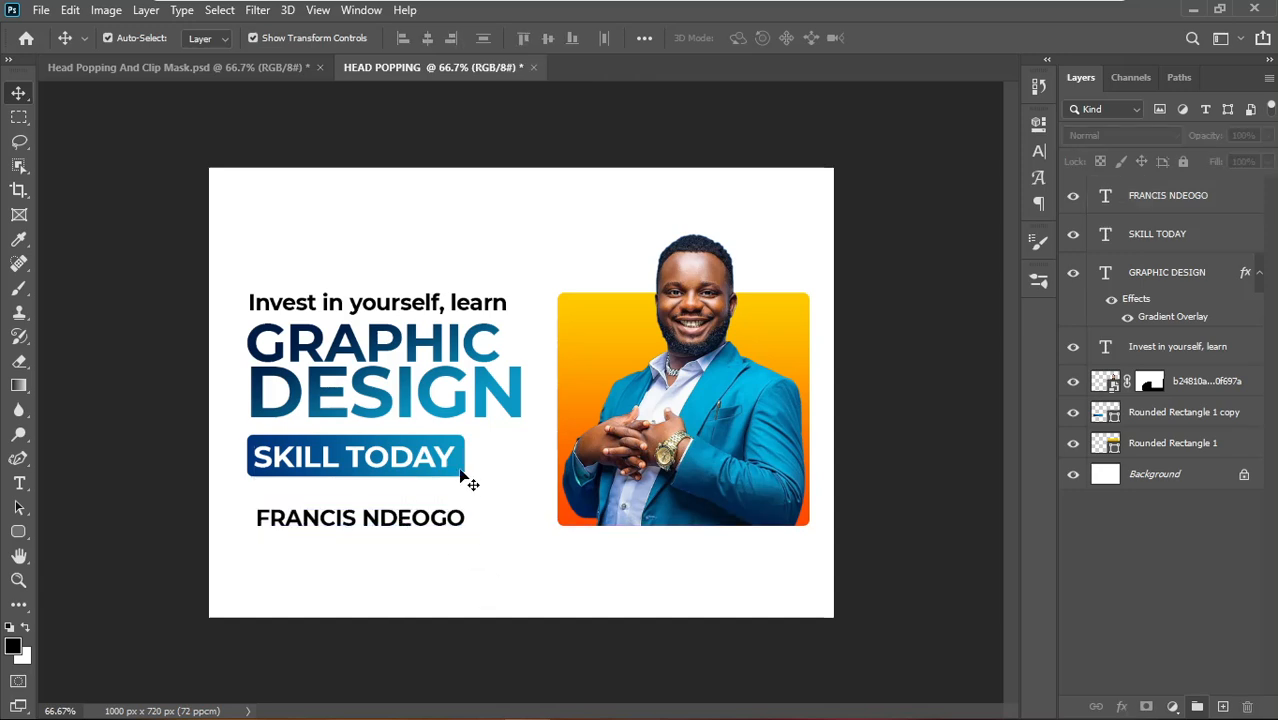
pyautogui.click(460, 479)
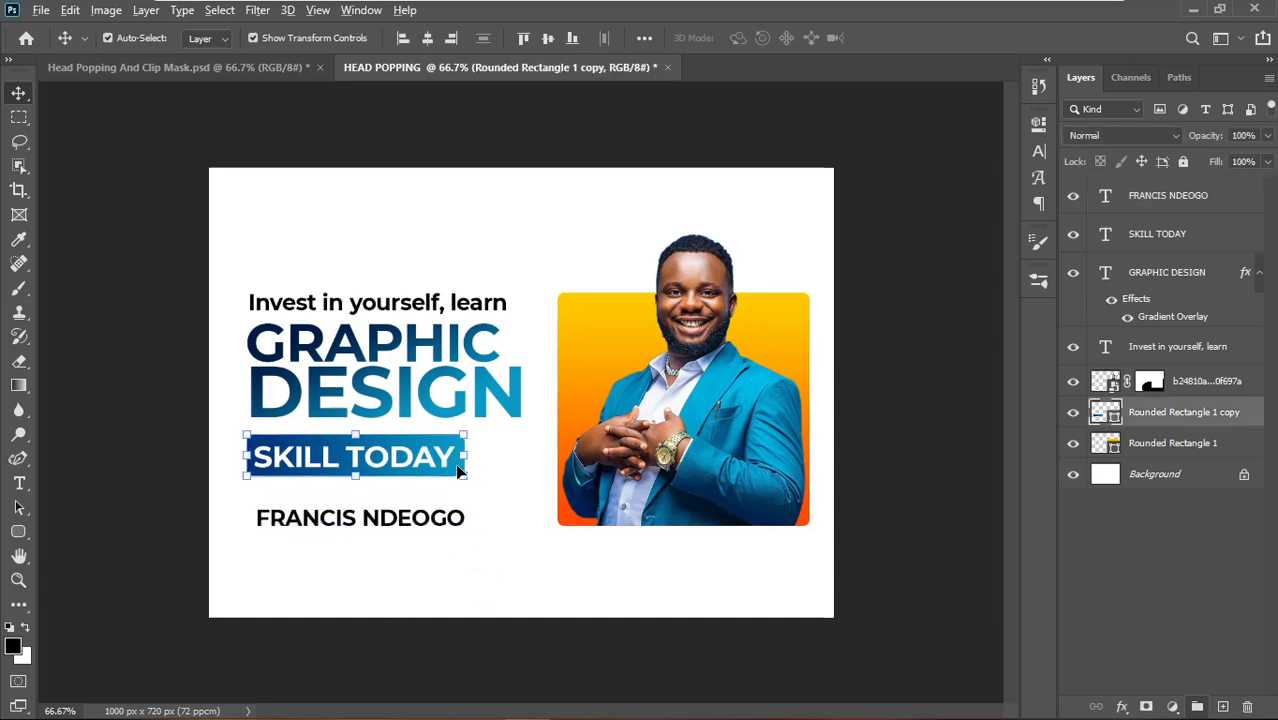
pyautogui.moveTo(458, 472); pyautogui.dragTo(458, 530)
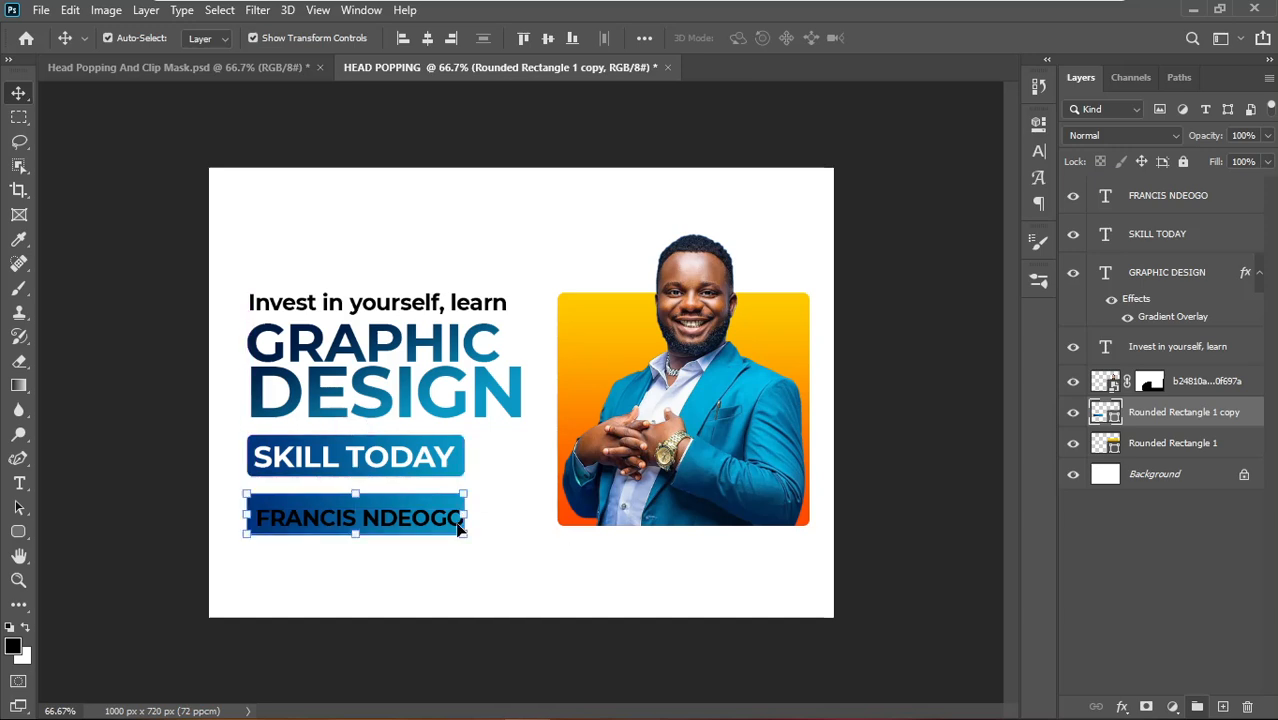
# - Nudge the "Invest in yourself, learn" line slightly left and fine-tune the GRAPHIC DESIGN text's position so their left edges line up with the bars
pyautogui.click(436, 311)
pyautogui.moveTo(424, 306); pyautogui.dragTo(416, 306)
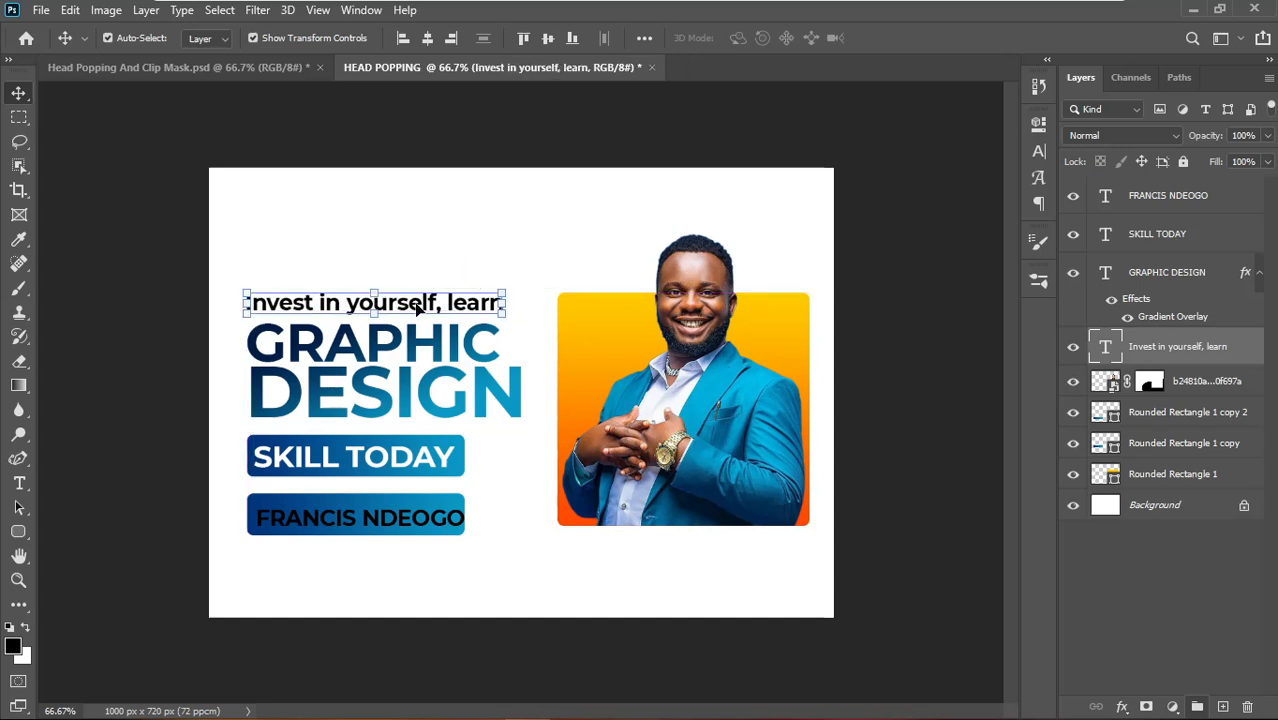
pyautogui.click(489, 260)
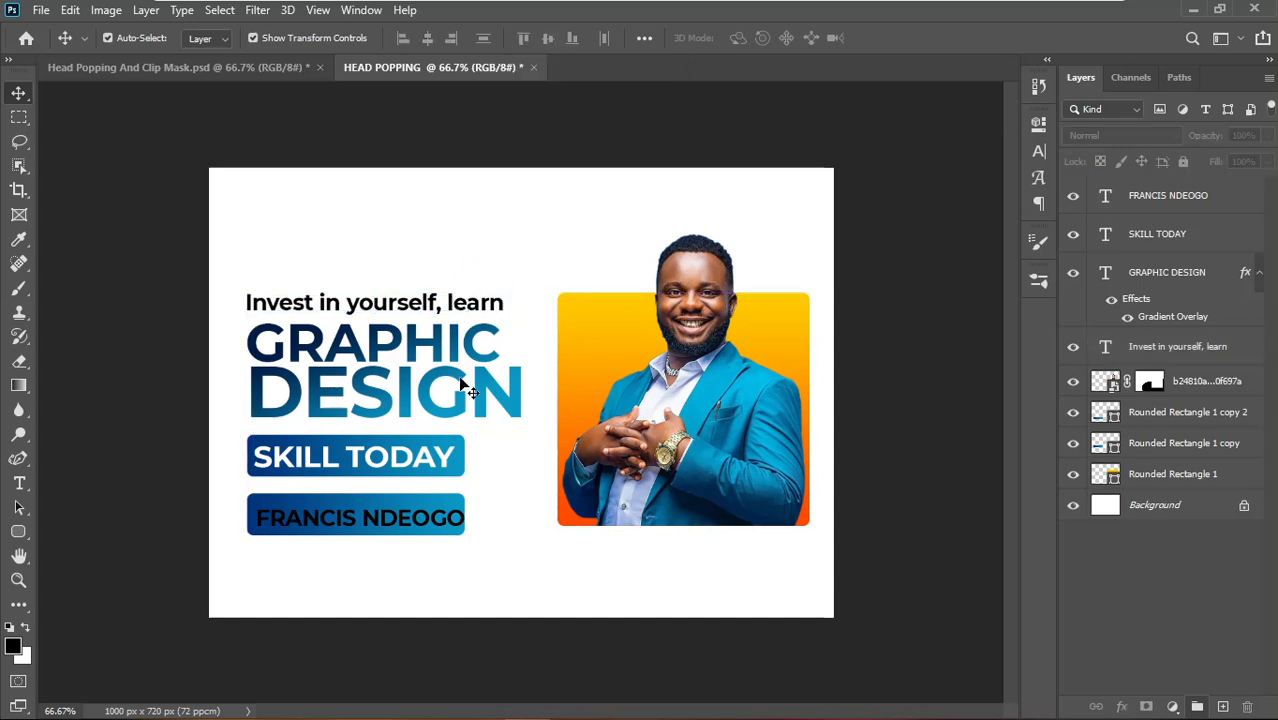
pyautogui.moveTo(470, 381); pyautogui.dragTo(475, 389)
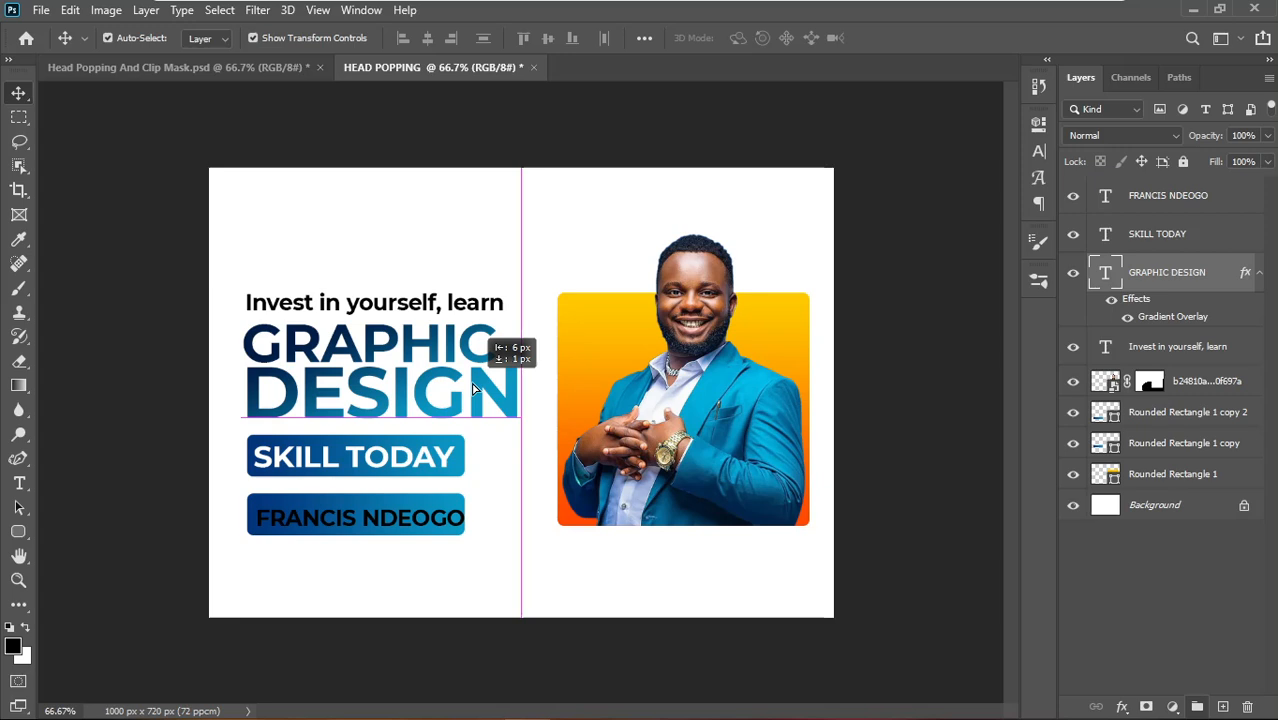
pyautogui.moveTo(475, 389); pyautogui.dragTo(476, 385)
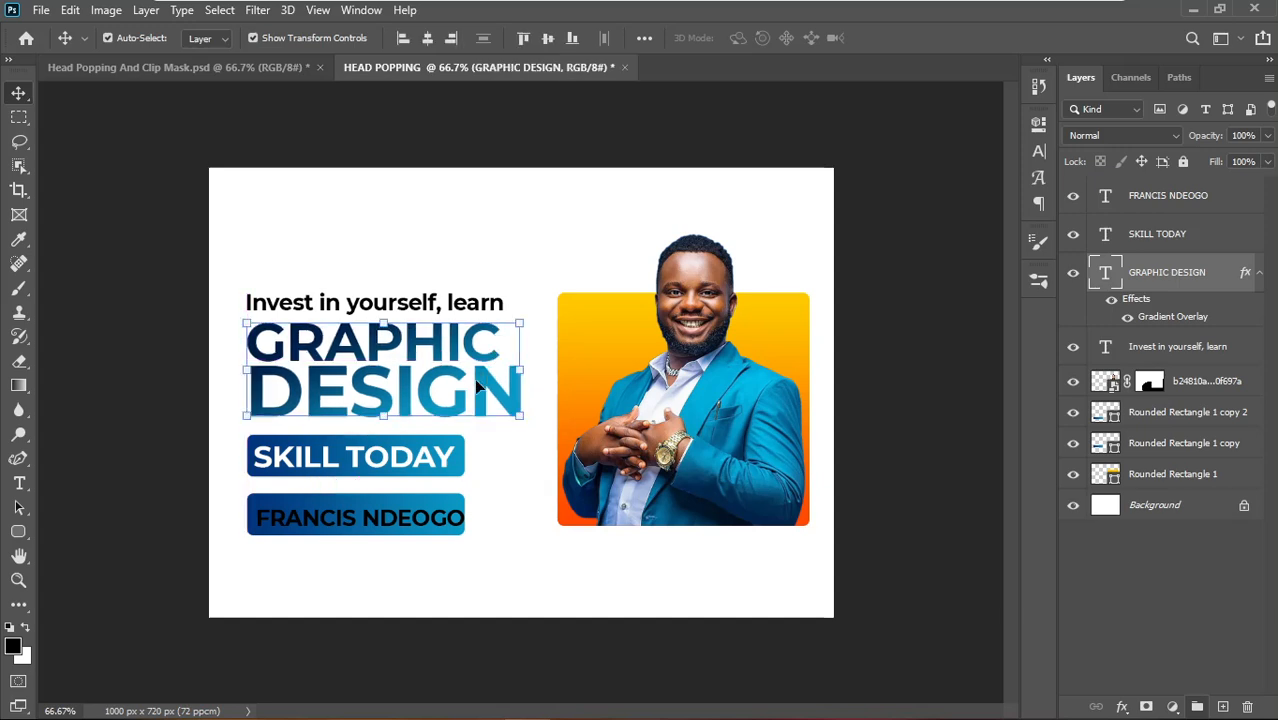
pyautogui.click(886, 165)
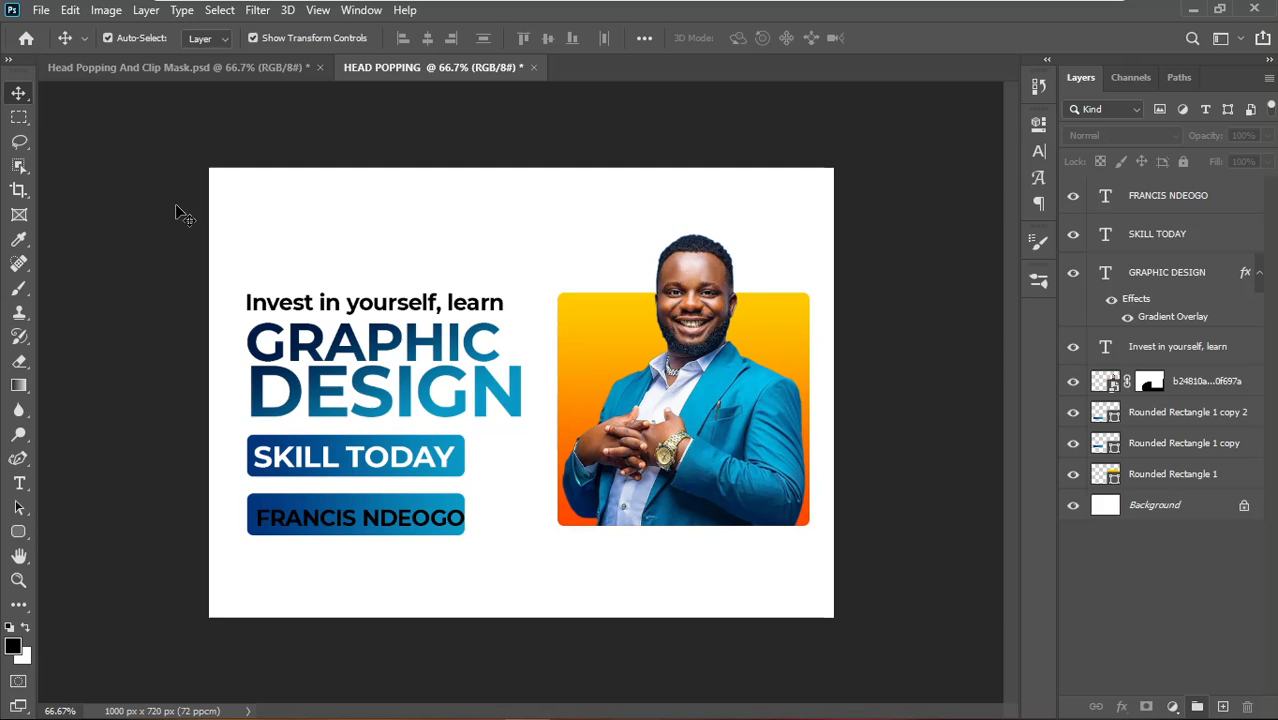
# - Show the rulers and add a horizontal guide about 70 px below the canvas top and a vertical guide at the GRAPHIC DESIGN text's left edge
pyautogui.hotkey('ctrl', 'r')
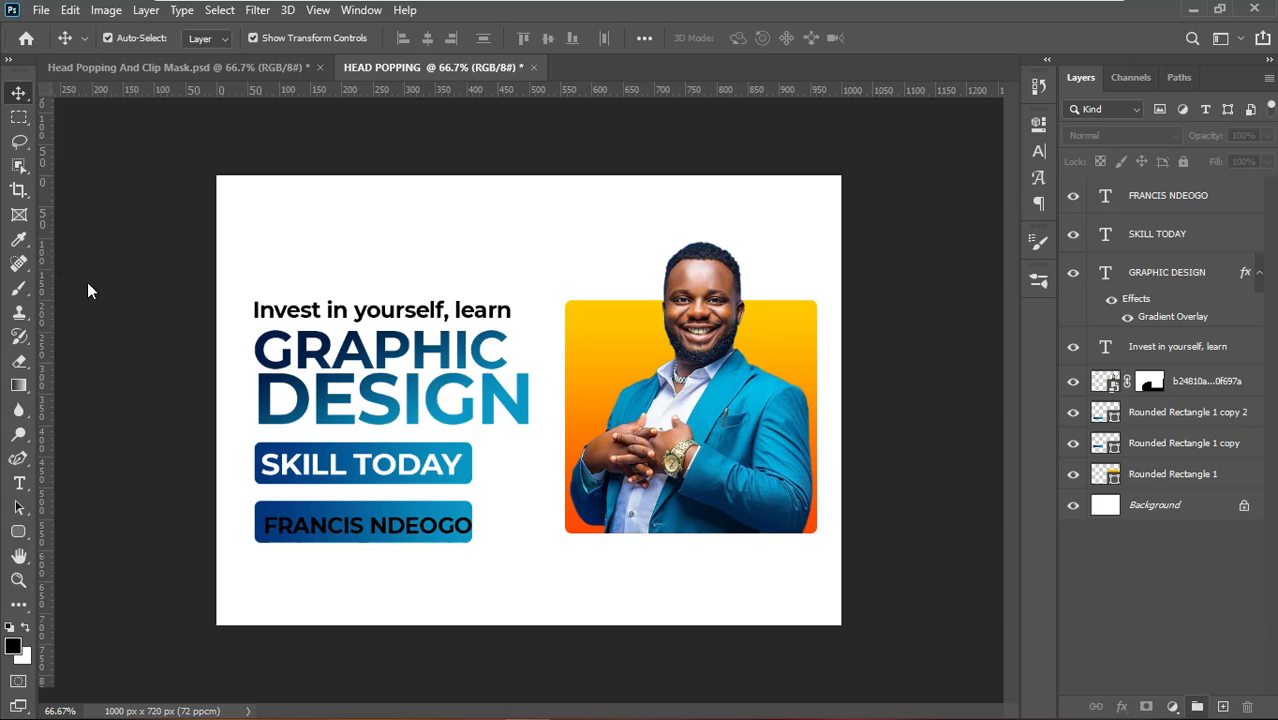
pyautogui.doubleClick(44, 250)
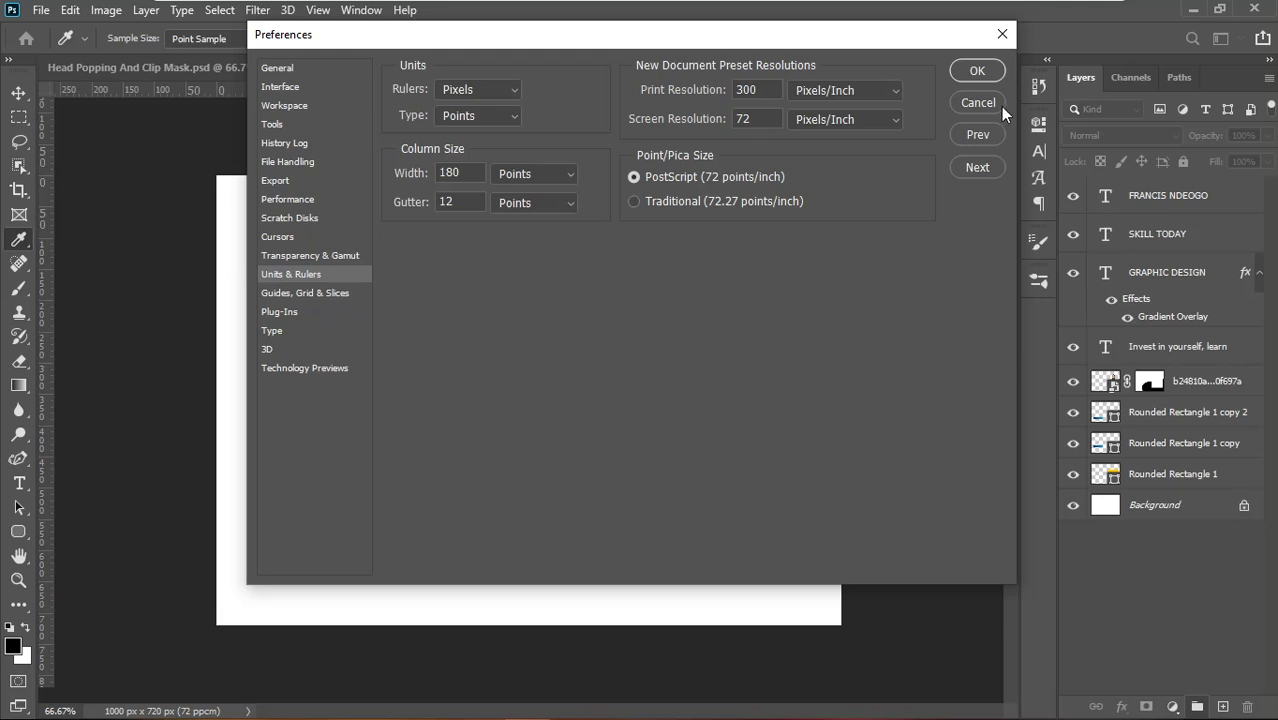
pyautogui.click(979, 104)
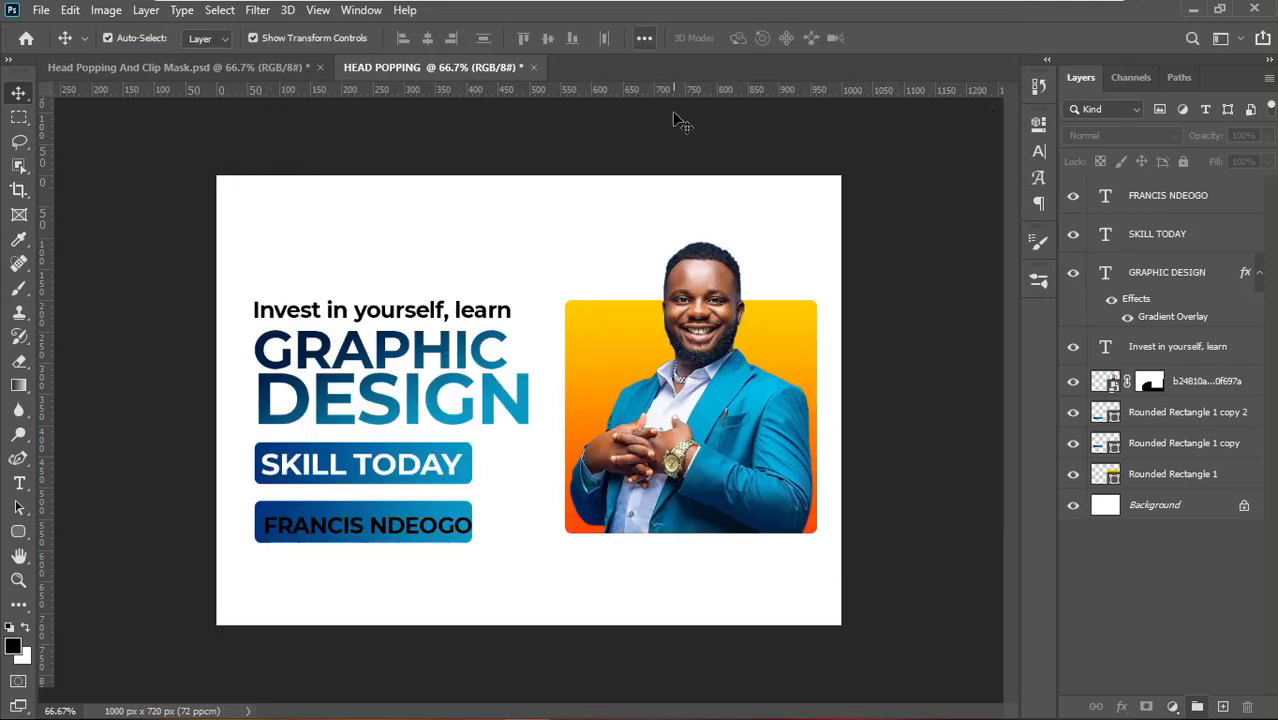
pyautogui.moveTo(675, 92); pyautogui.dragTo(682, 219)
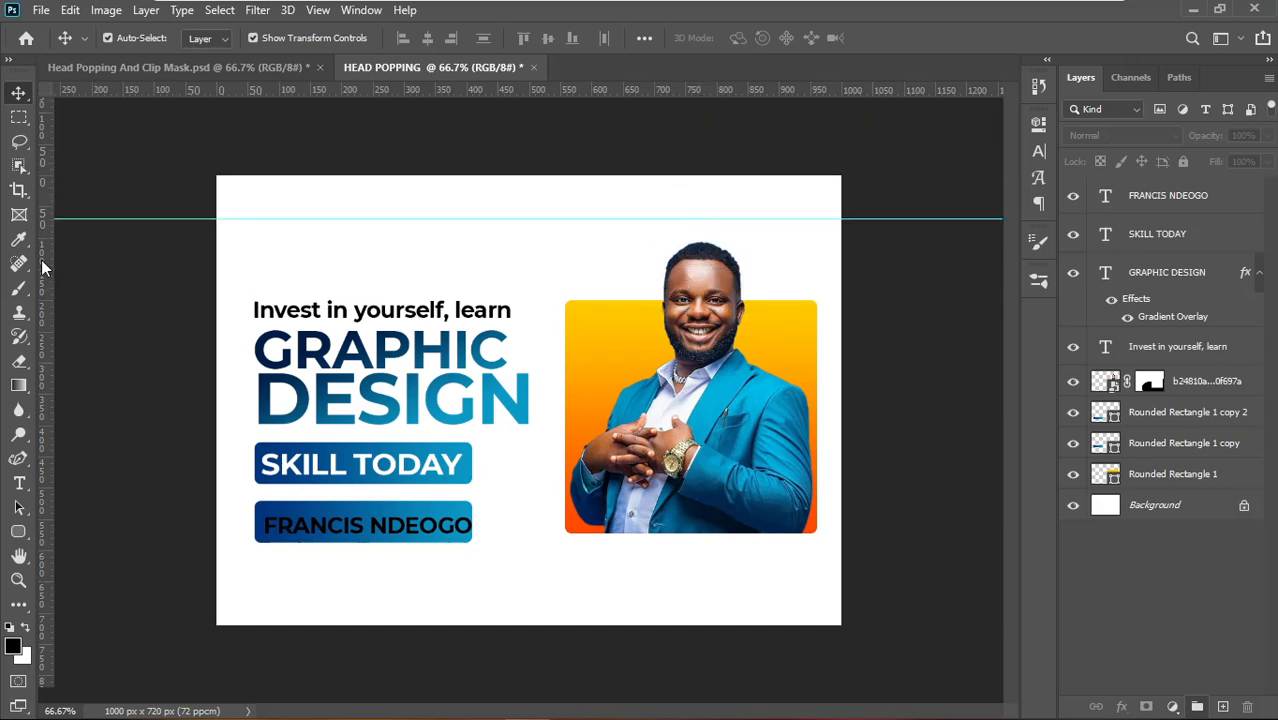
pyautogui.moveTo(41, 260); pyautogui.dragTo(255, 337)
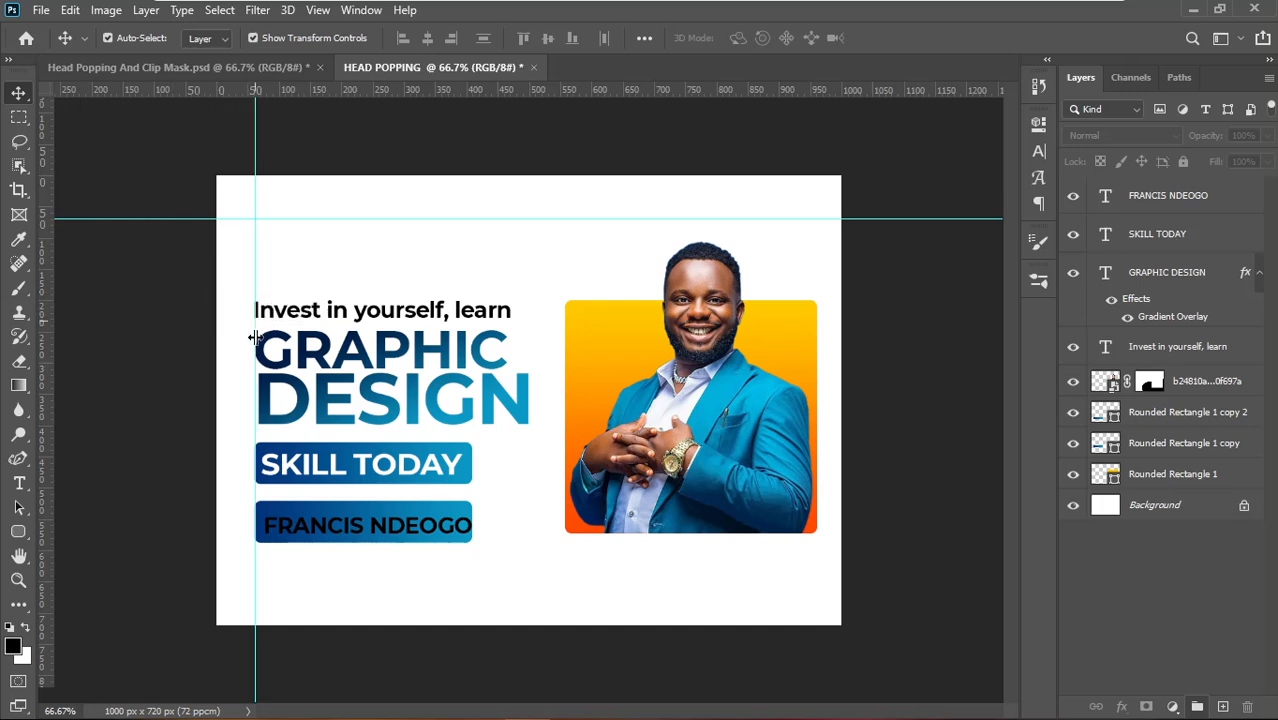
# - Examine up close how the left edges of the text lines and the SKILL TODAY bar line up with the vertical guide
pyautogui.click(490, 405)
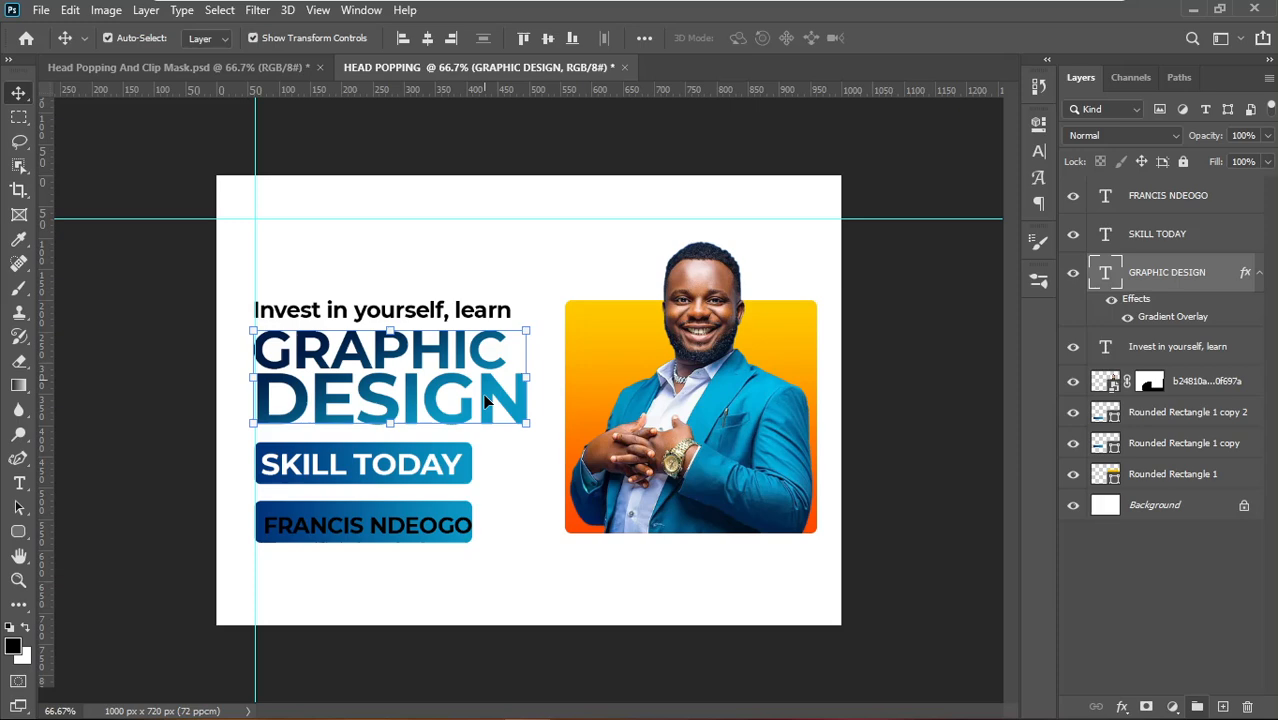
pyautogui.hotkey('ctrl', '+')
pyautogui.hotkey('ctrl', '+')
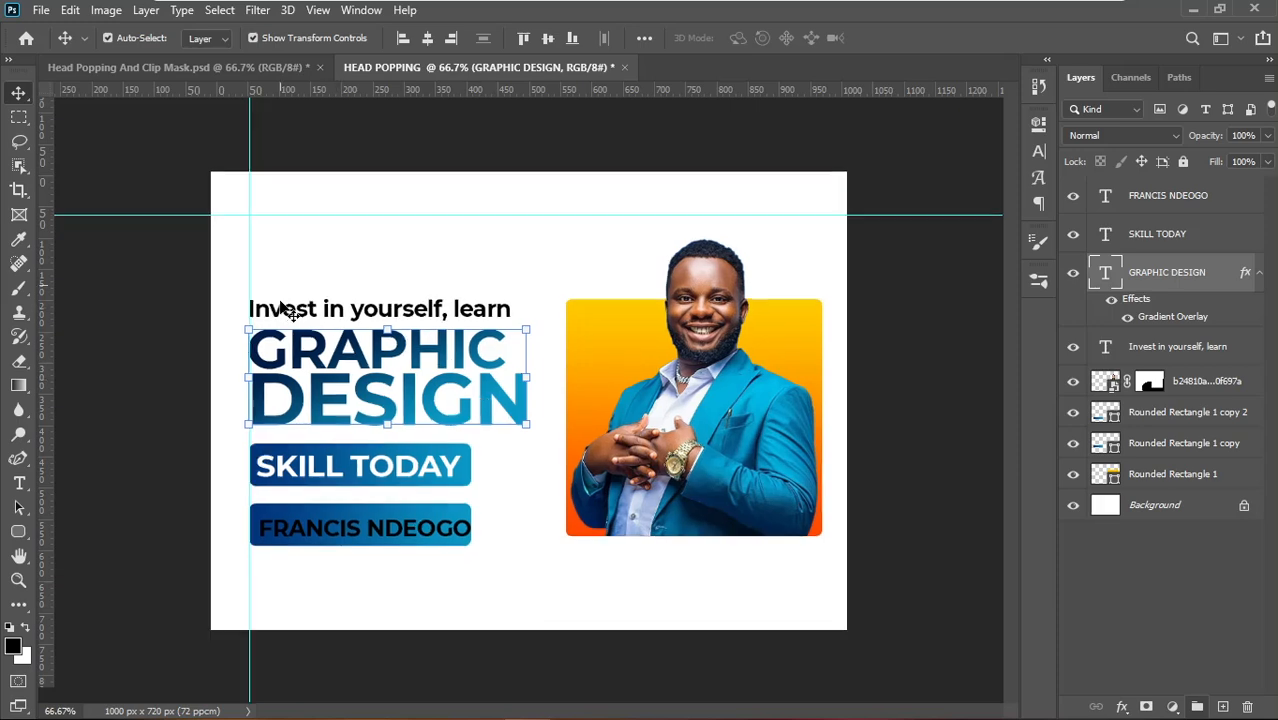
pyautogui.hscroll(-3, 280, 307)
pyautogui.hscroll(-4, 279, 299)
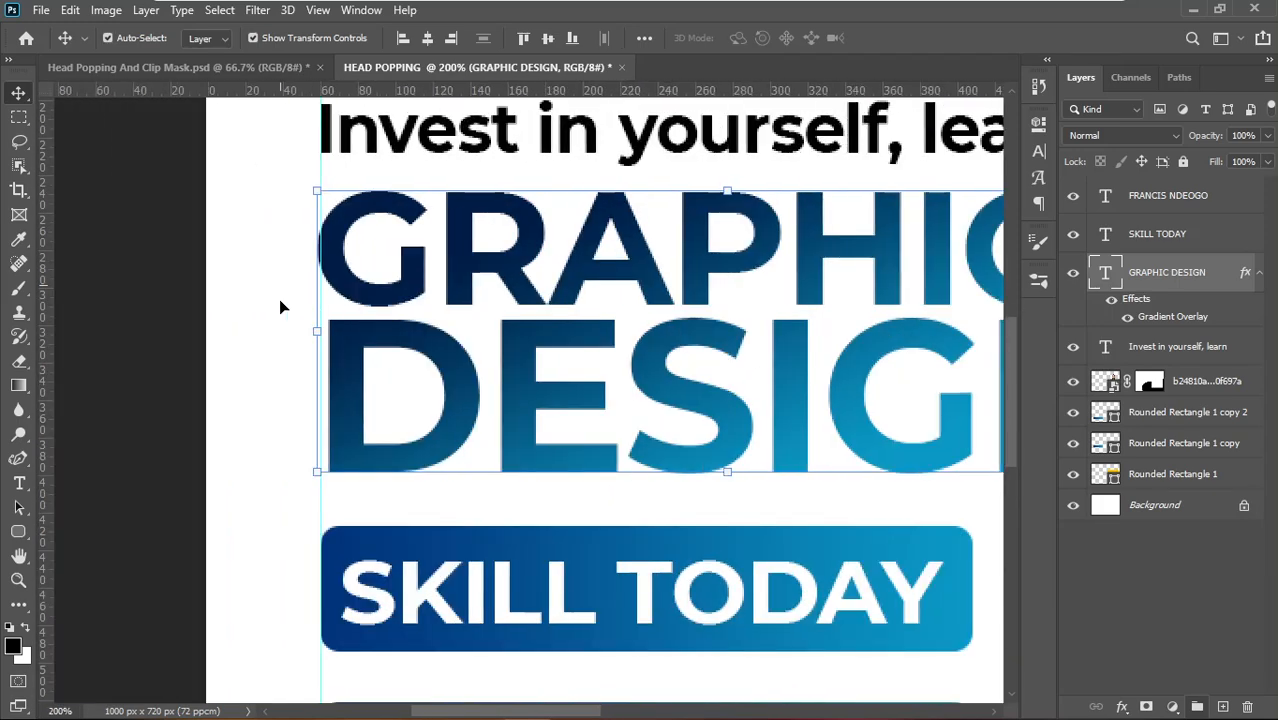
pyautogui.click(281, 303)
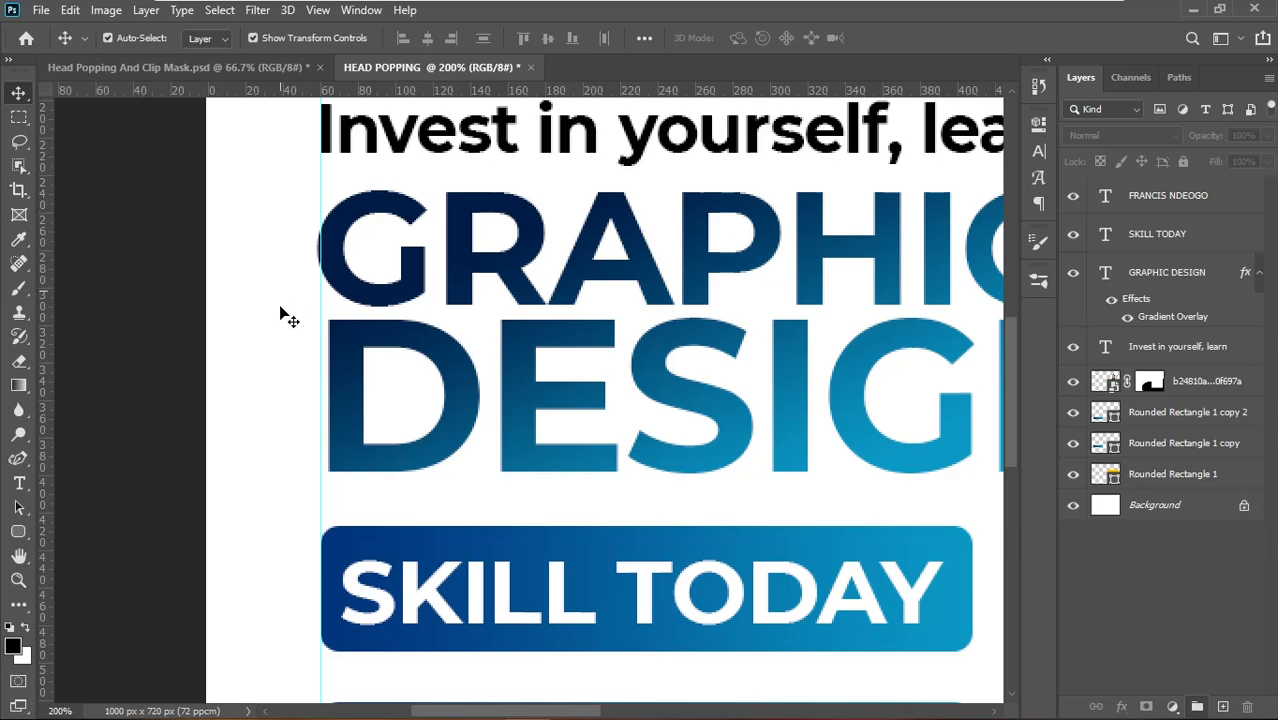
pyautogui.hotkey('ctrl', '+')
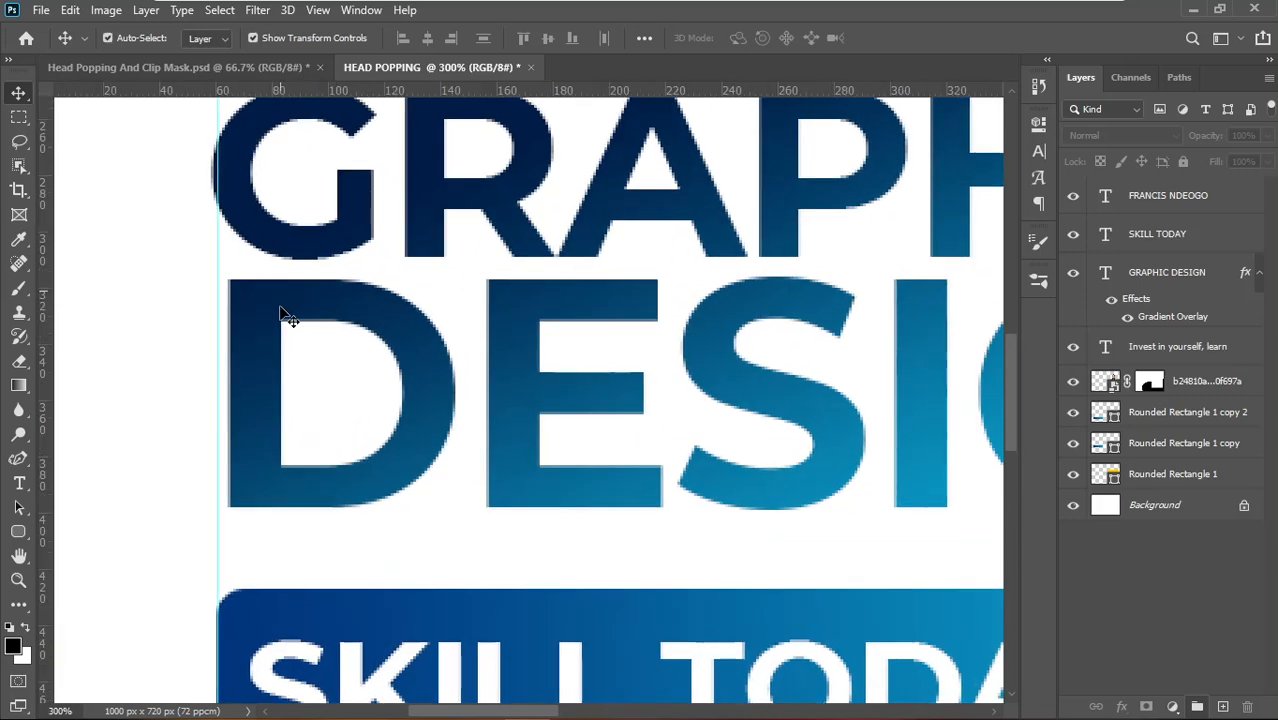
pyautogui.hotkey('ctrl', '-')
pyautogui.hotkey('ctrl', '-')
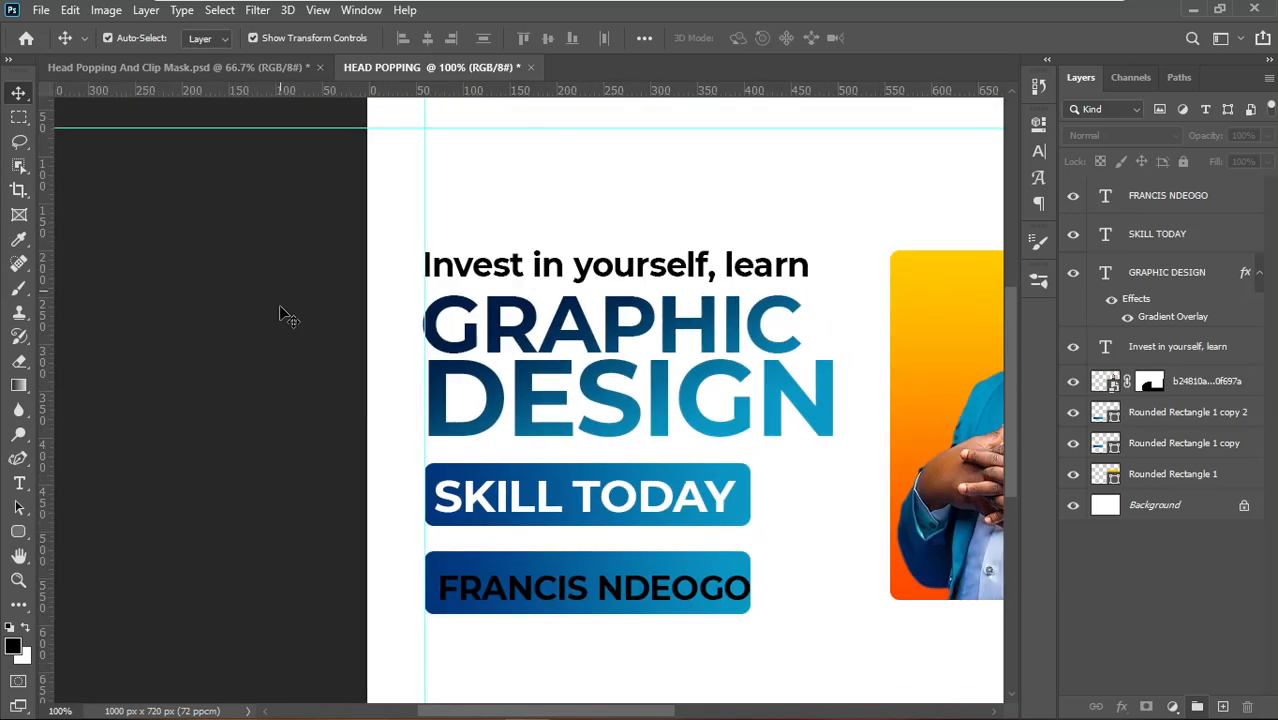
# - Widen the blue bar behind the name text to about 403 px by extending its right edge
pyautogui.click(729, 601)
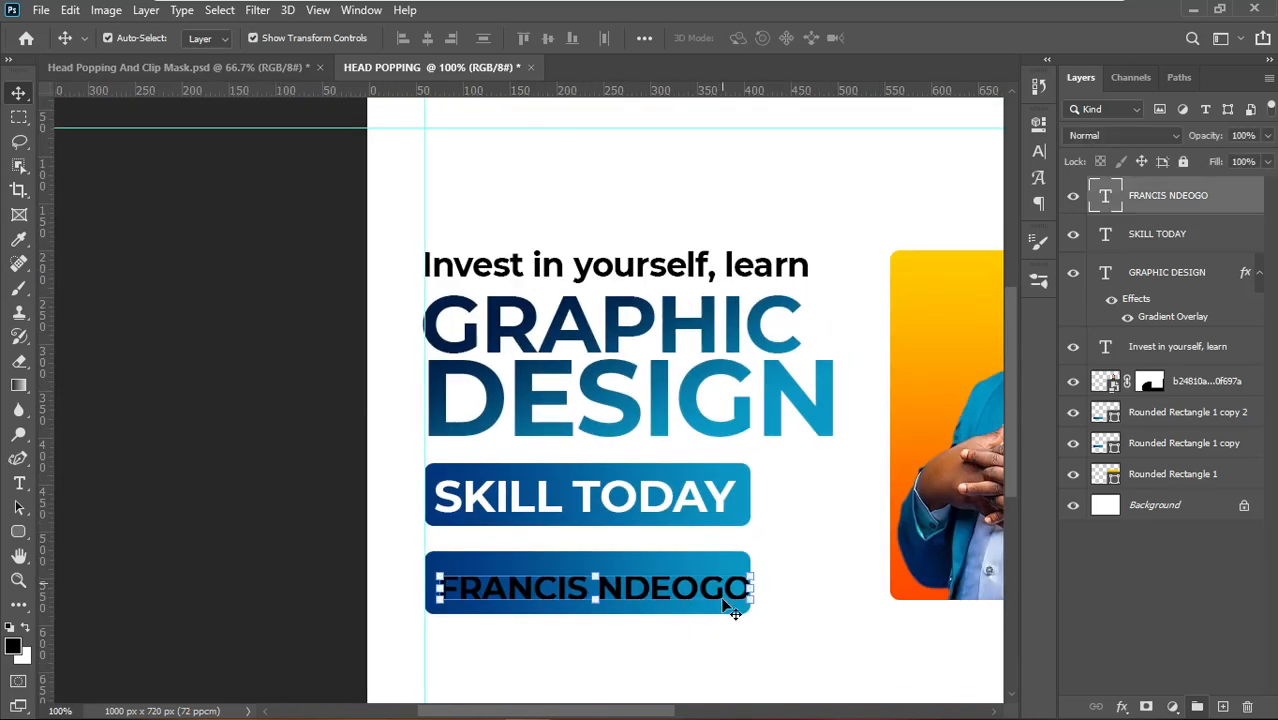
pyautogui.click(753, 660)
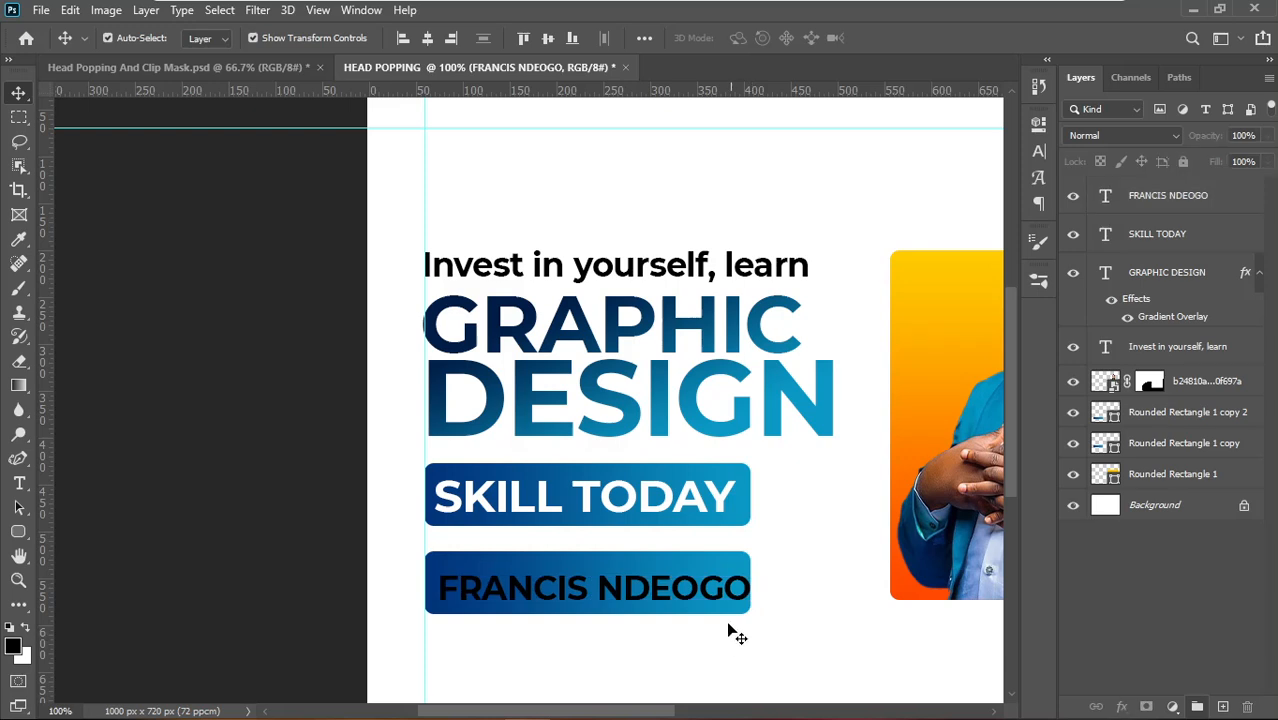
pyautogui.click(730, 610)
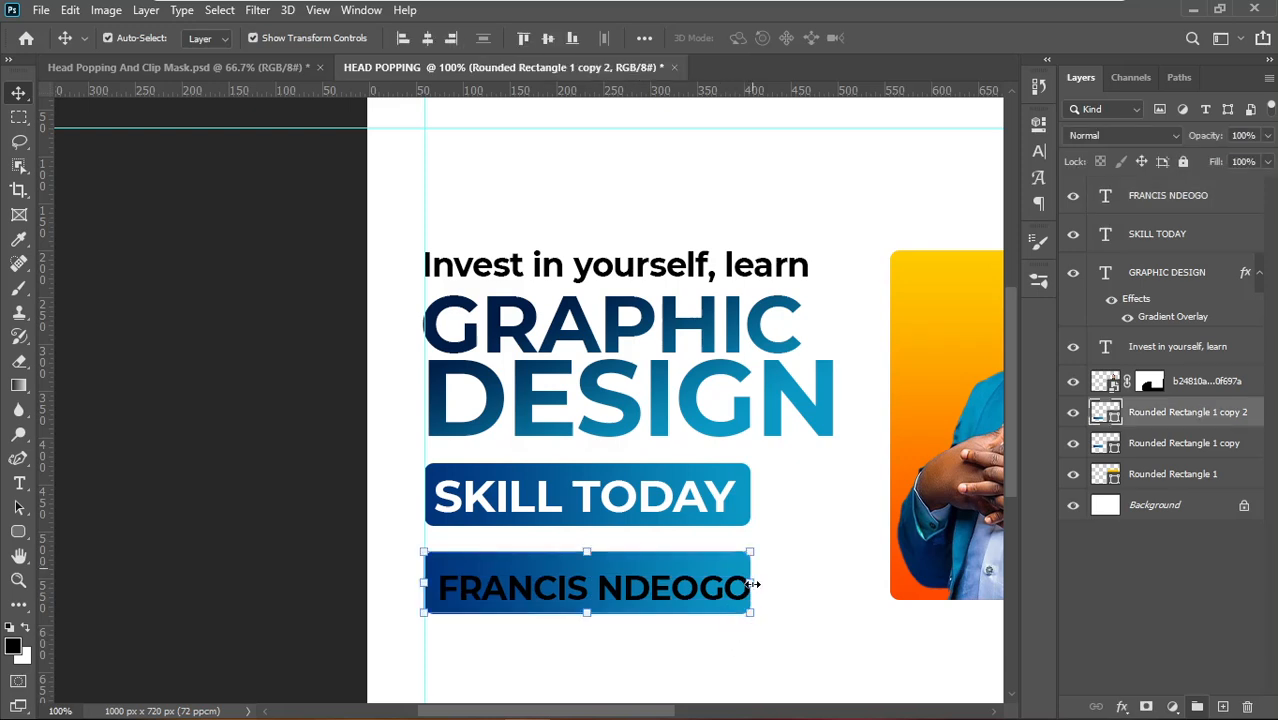
pyautogui.moveTo(755, 584); pyautogui.dragTo(801, 584)
pyautogui.press('Return')
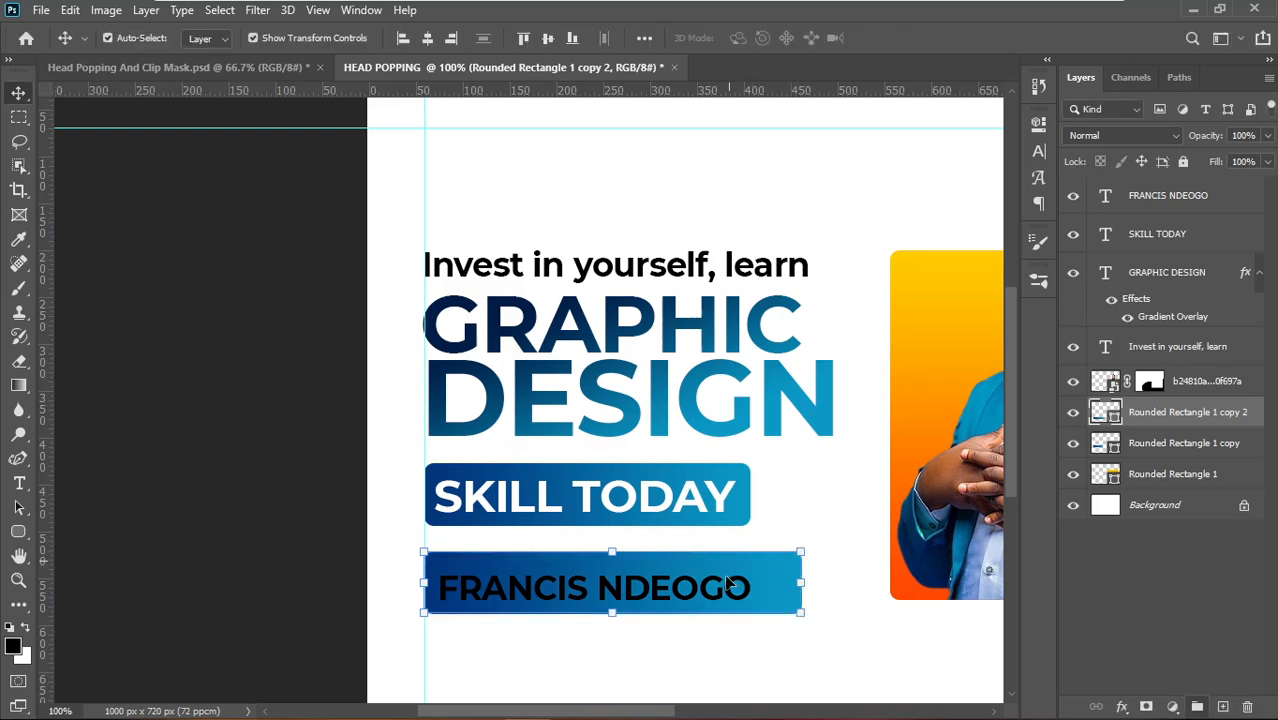
# - Shift the name text right to centre it on its widened bar, and nudge the SKILL TODAY text slightly right on its own bar
pyautogui.click(708, 592)
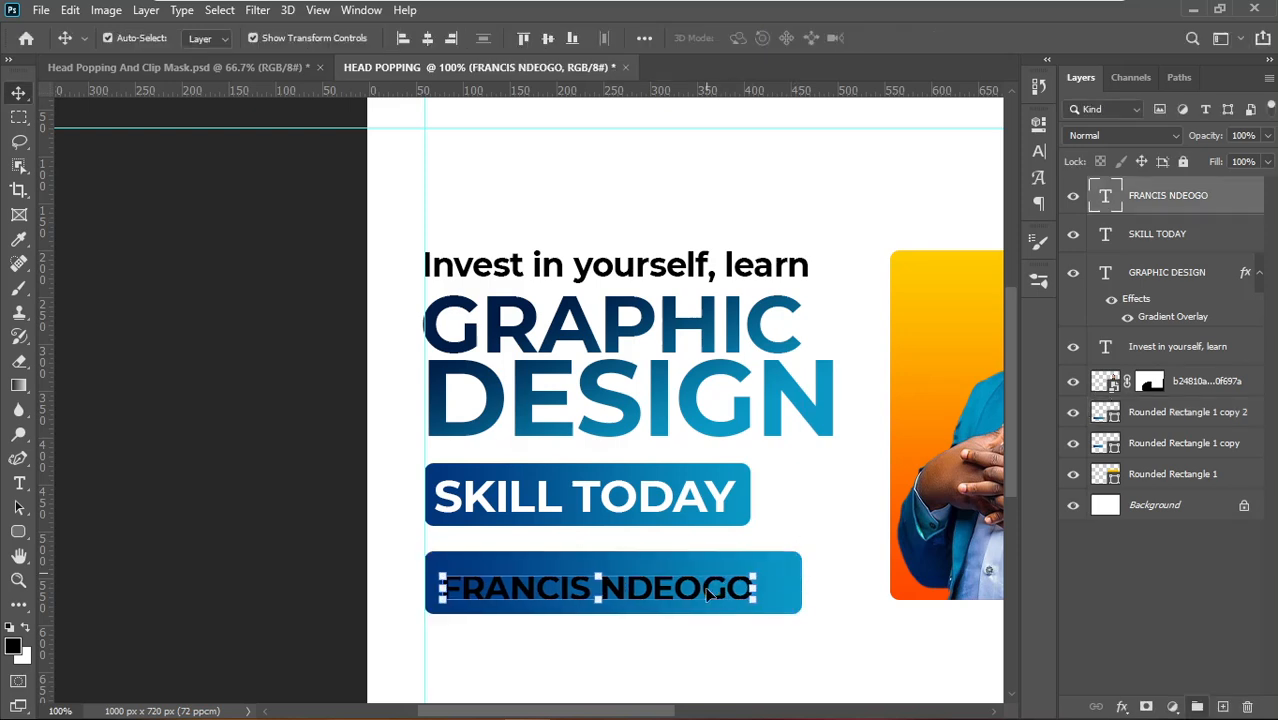
pyautogui.moveTo(702, 592); pyautogui.dragTo(710, 591)
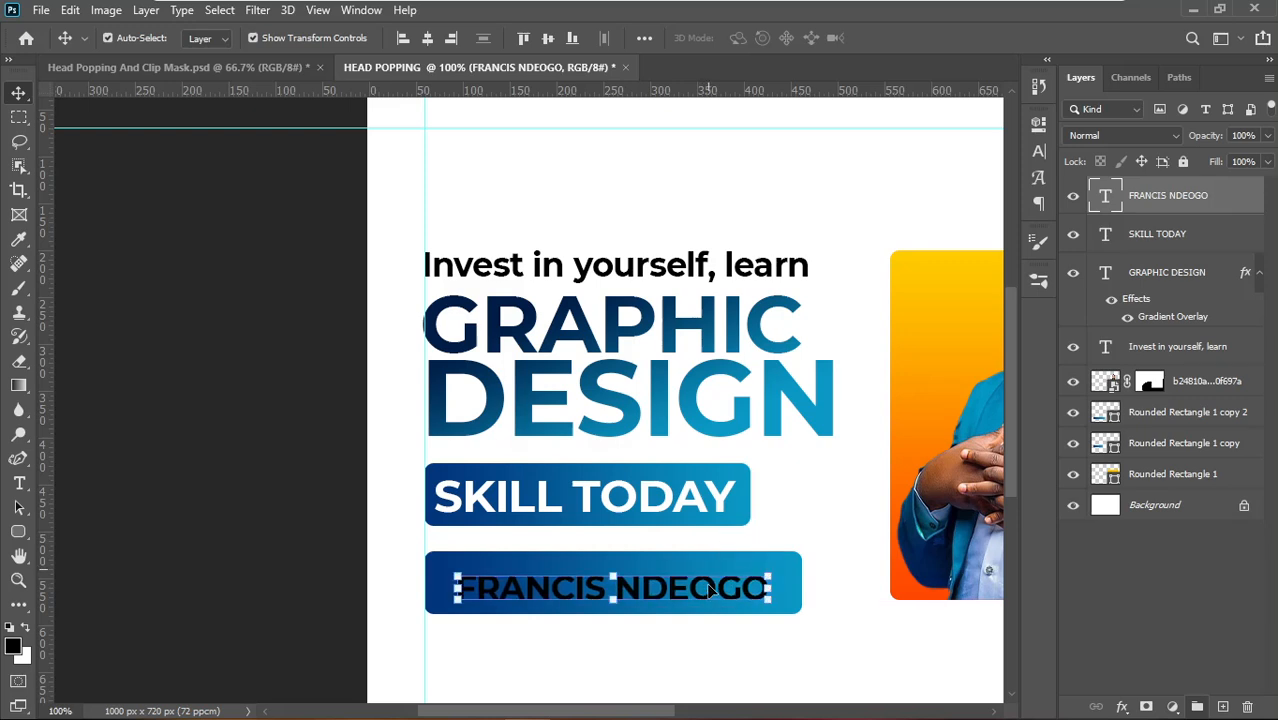
pyautogui.hscroll(5, 708, 588)
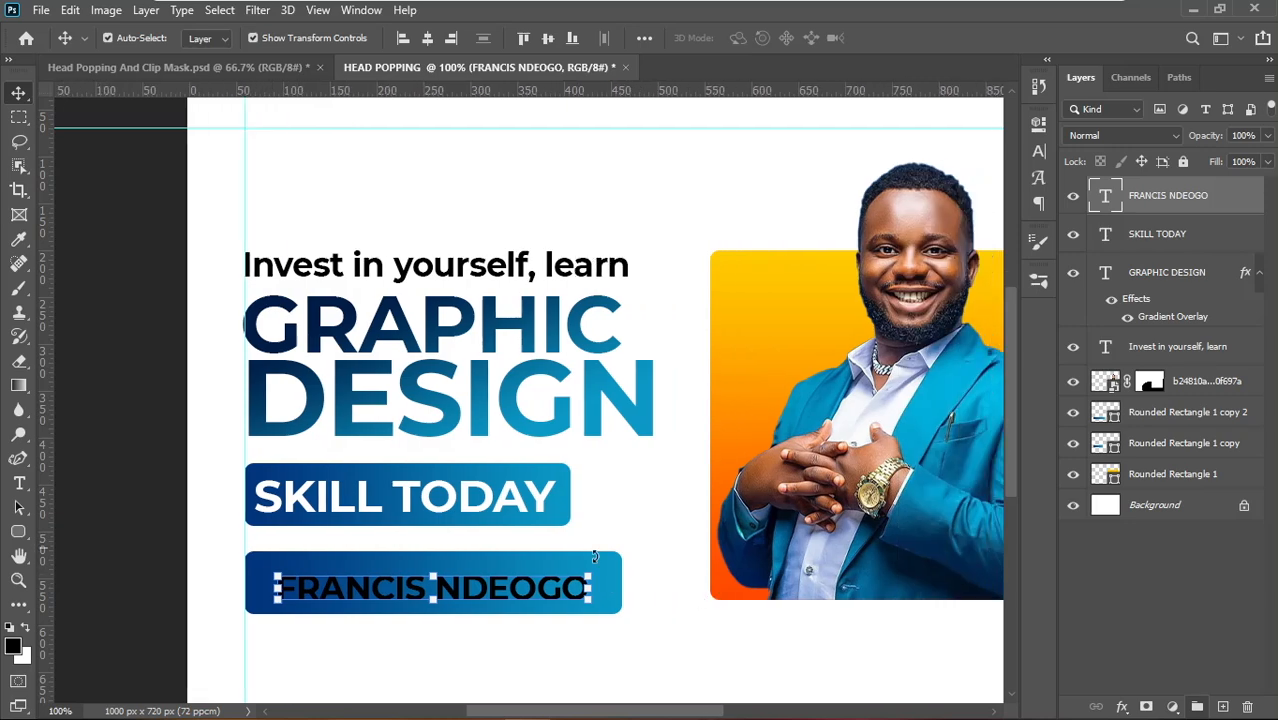
pyautogui.click(516, 500)
pyautogui.moveTo(515, 493); pyautogui.dragTo(520, 493)
# - Reduce the name bar's height to about 53 px from its upper edge and nudge the bar up slightly
pyautogui.click(604, 578)
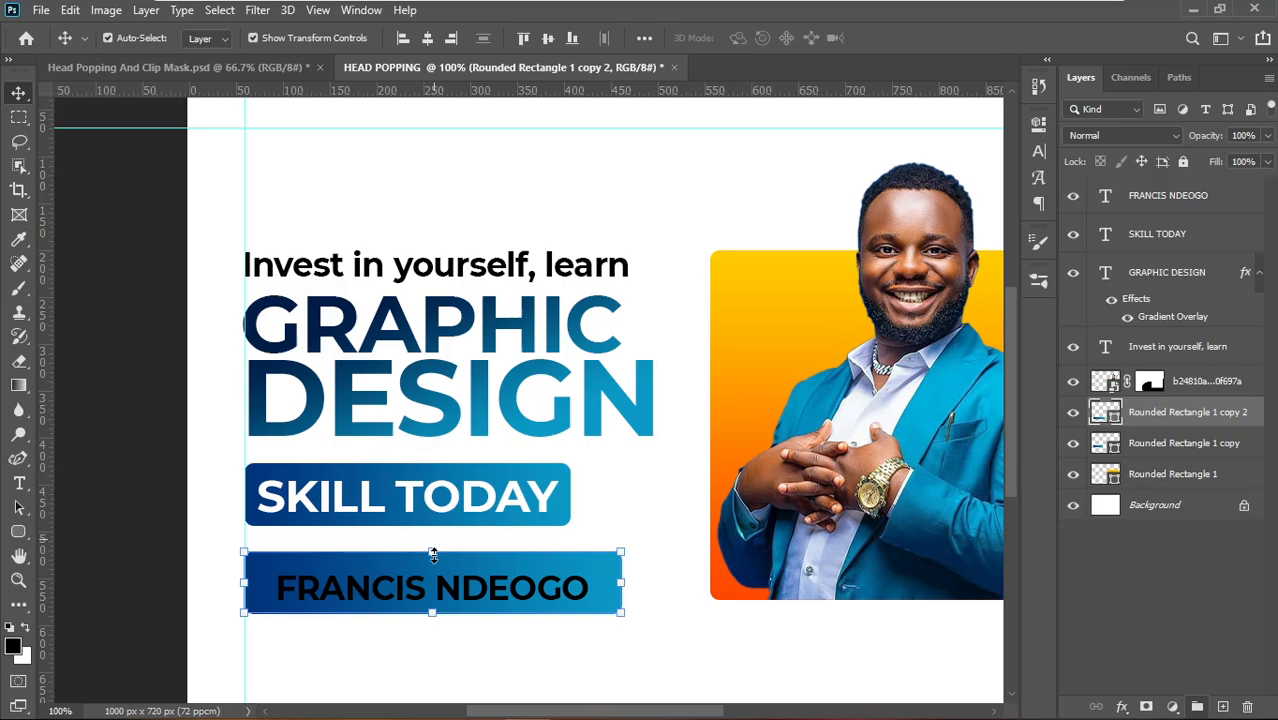
pyautogui.moveTo(433, 557); pyautogui.dragTo(439, 568)
pyautogui.press('Return')
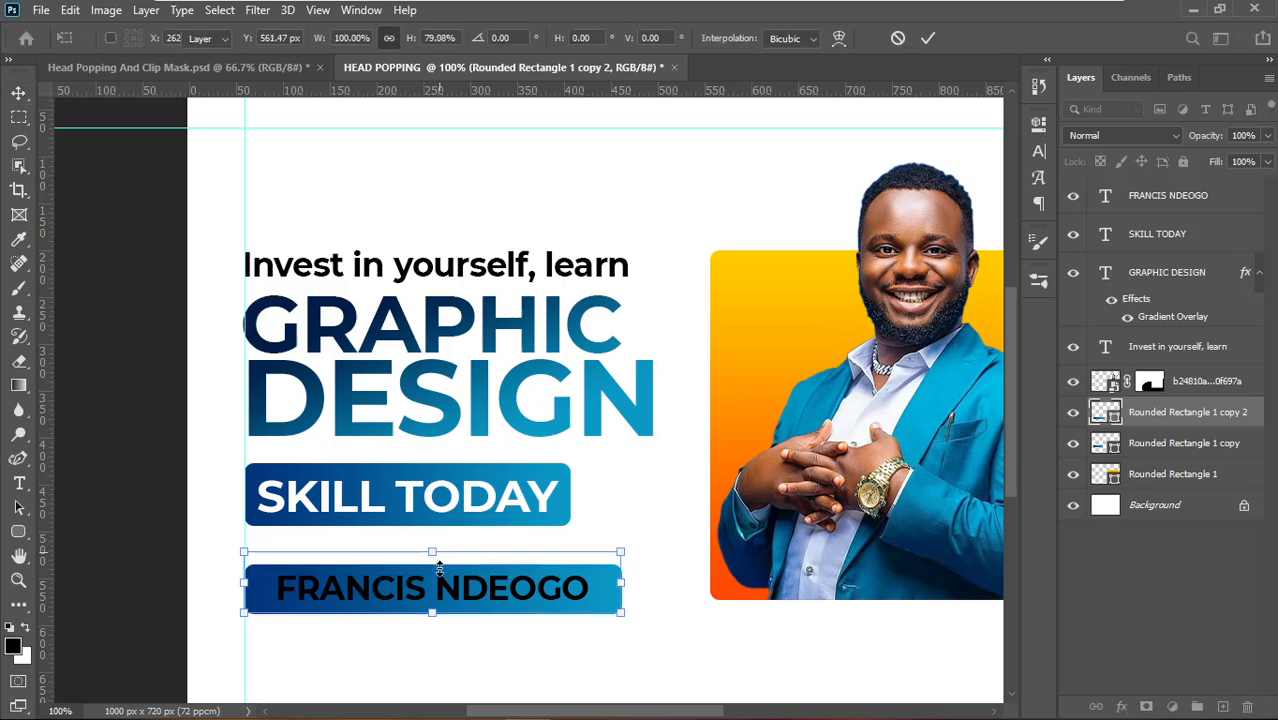
pyautogui.press('Up')
pyautogui.press('Up')
pyautogui.press('Up')
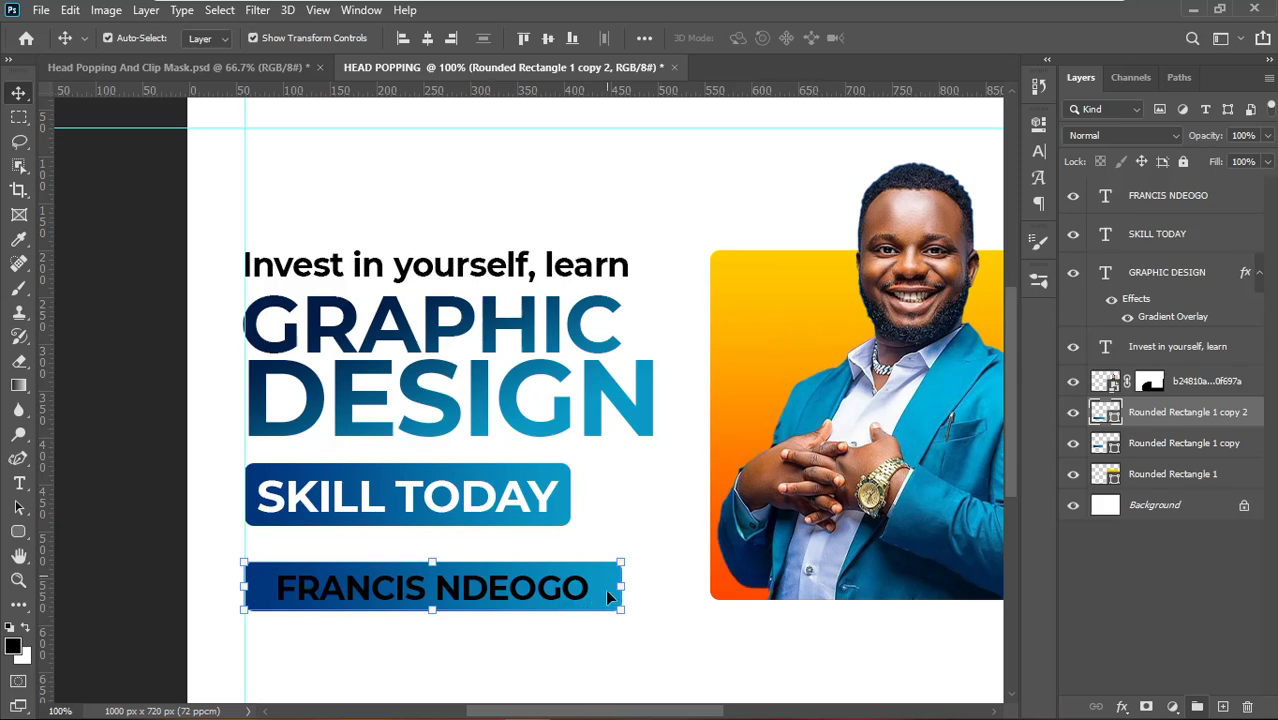
# - Change the name bar's fill to solid orange (ff8700), sampled from the gradient rectangle behind the portrait
pyautogui.click(1039, 125)
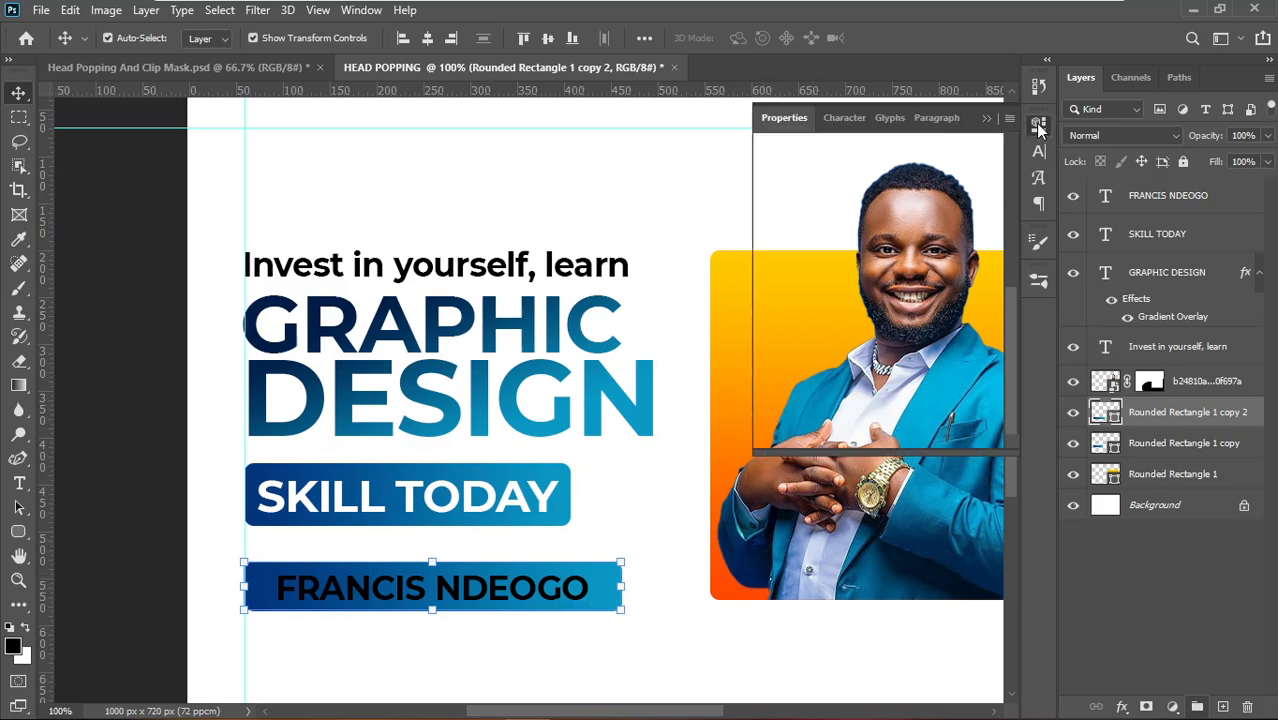
pyautogui.click(774, 238)
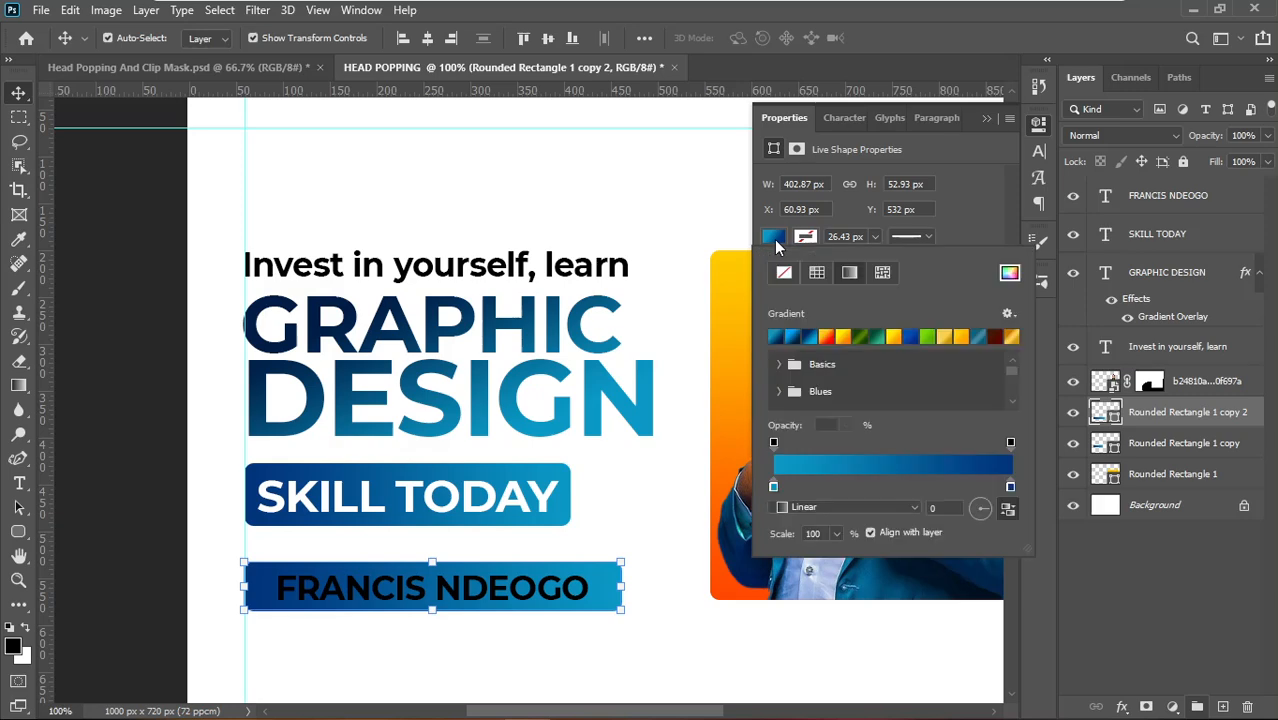
pyautogui.click(843, 338)
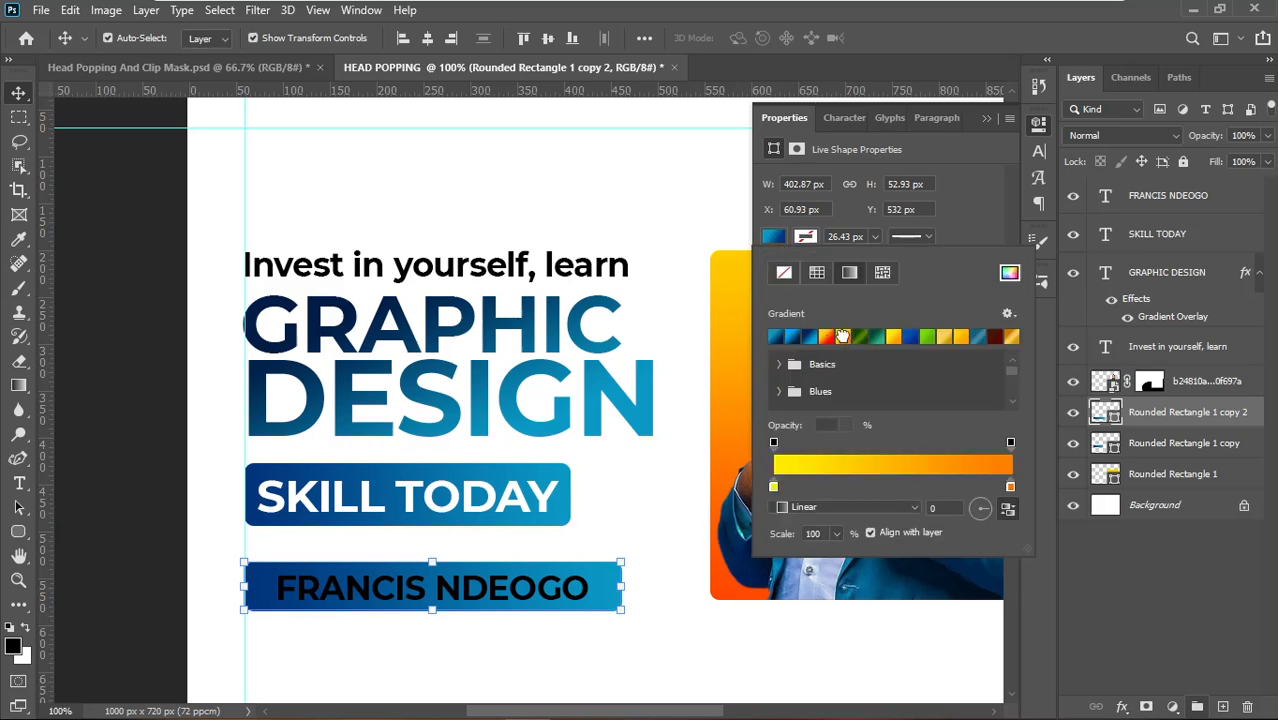
pyautogui.click(1010, 274)
pyautogui.click(1010, 272)
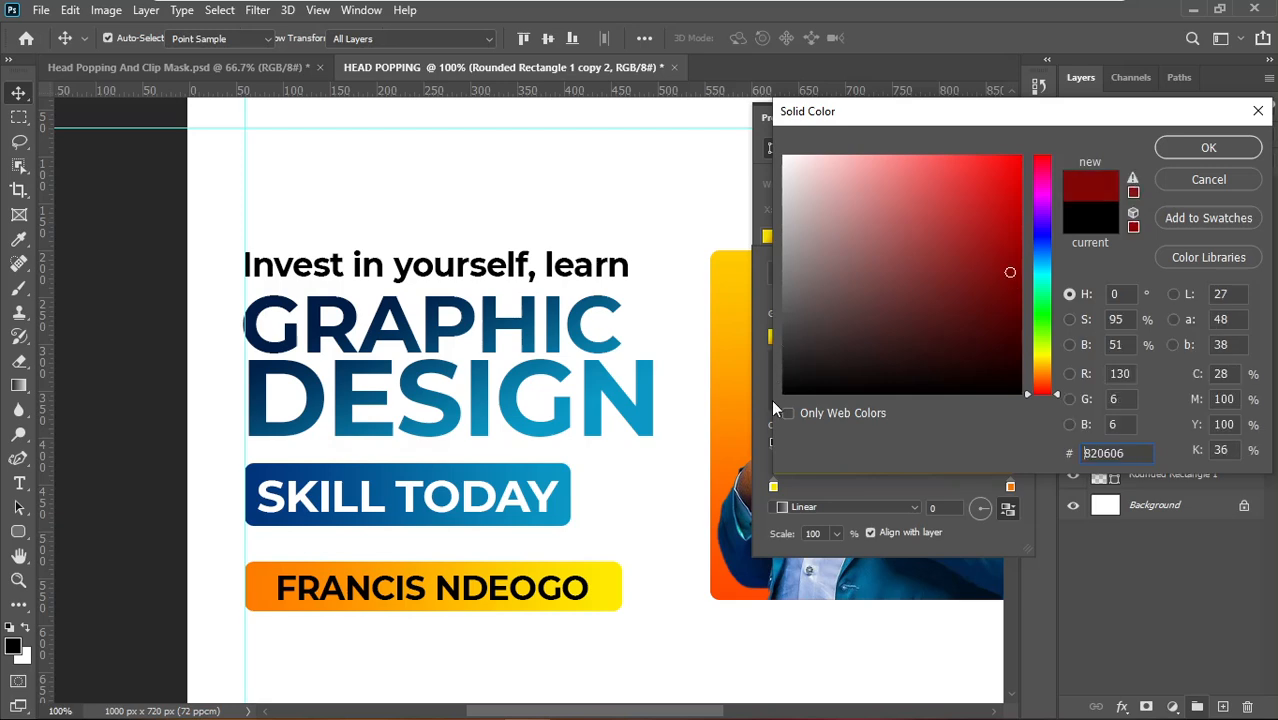
pyautogui.click(728, 430)
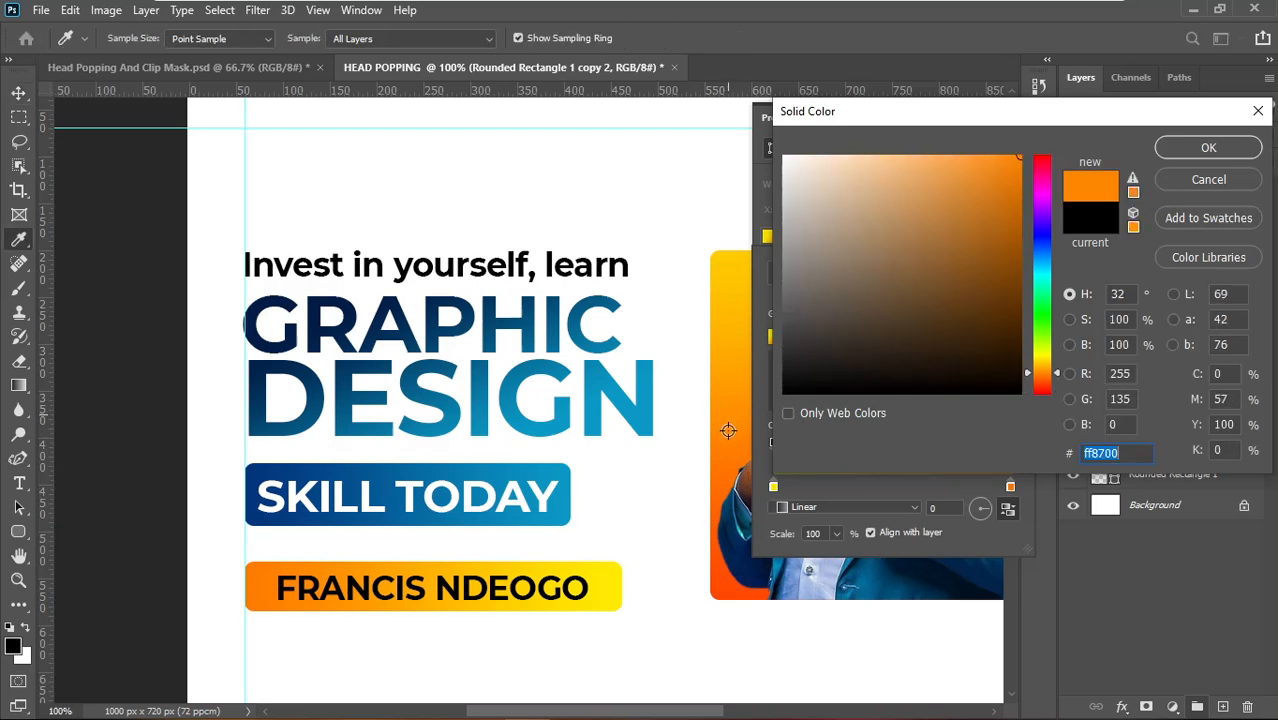
pyautogui.click(1210, 148)
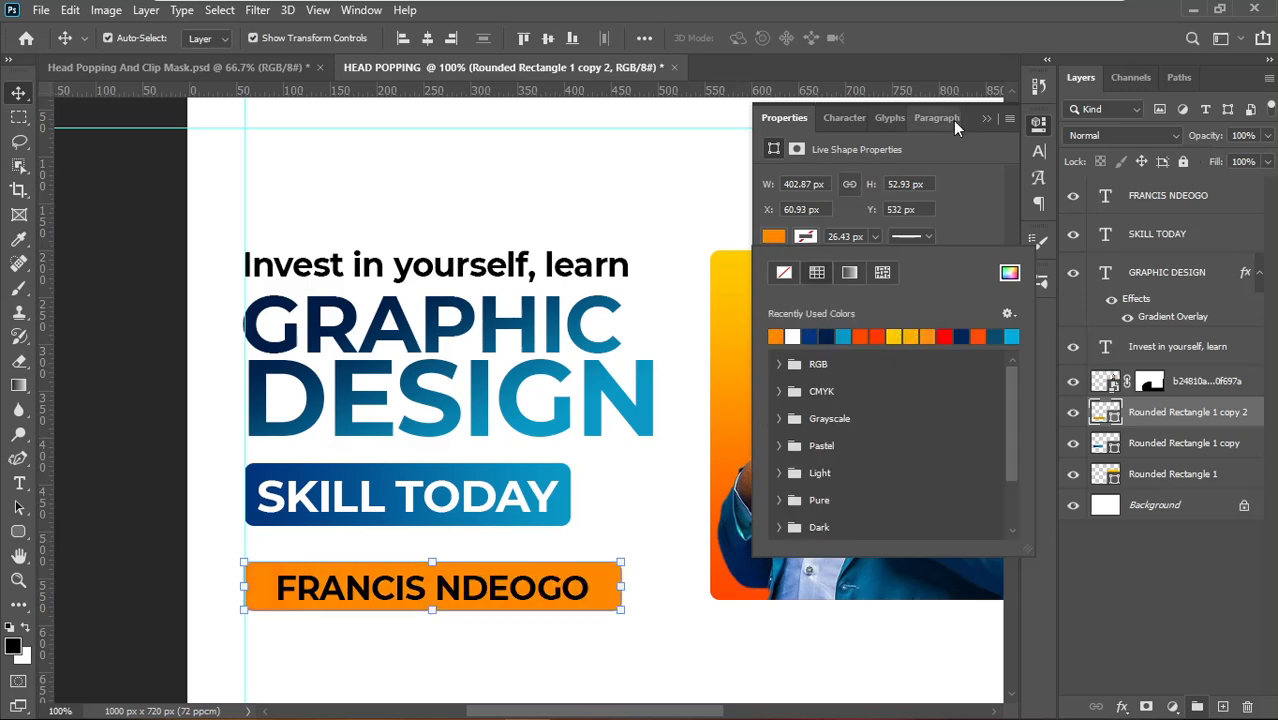
pyautogui.click(982, 122)
pyautogui.click(982, 122)
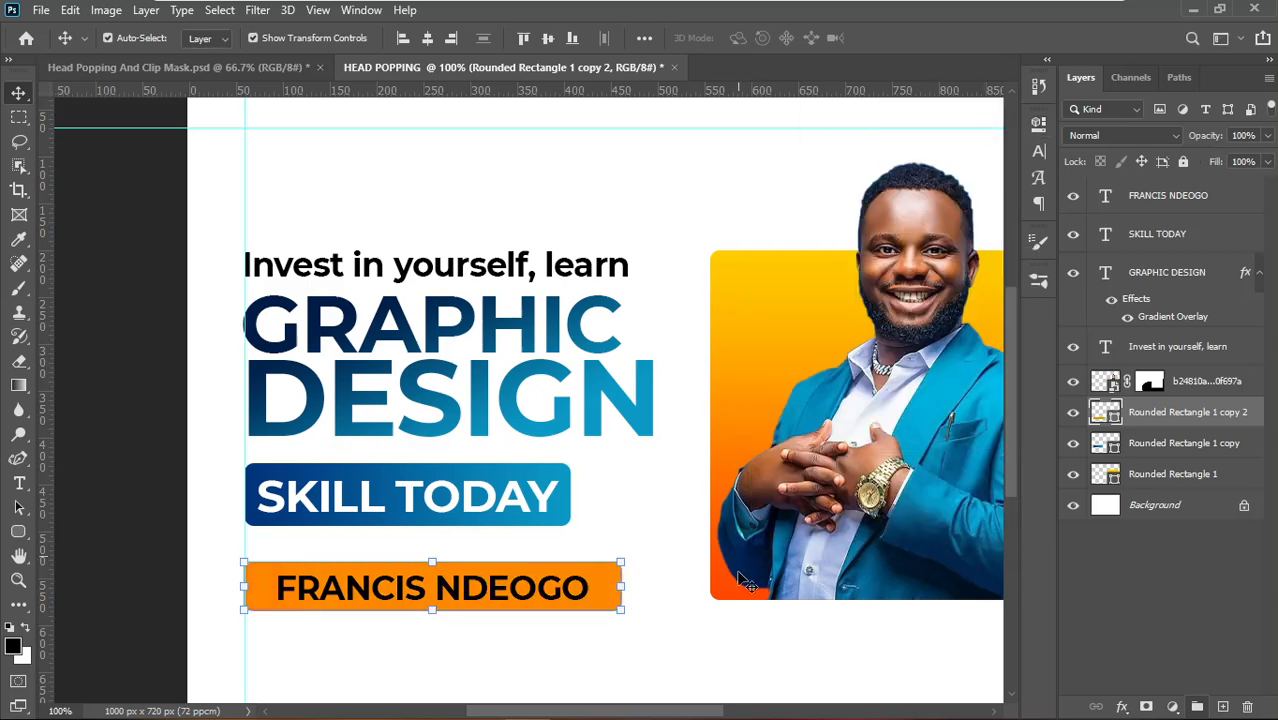
# - Remove the horizontal and vertical guides from the canvas and hide the rulers
pyautogui.hotkey('ctrl', '-')
pyautogui.hotkey('ctrl', '-')
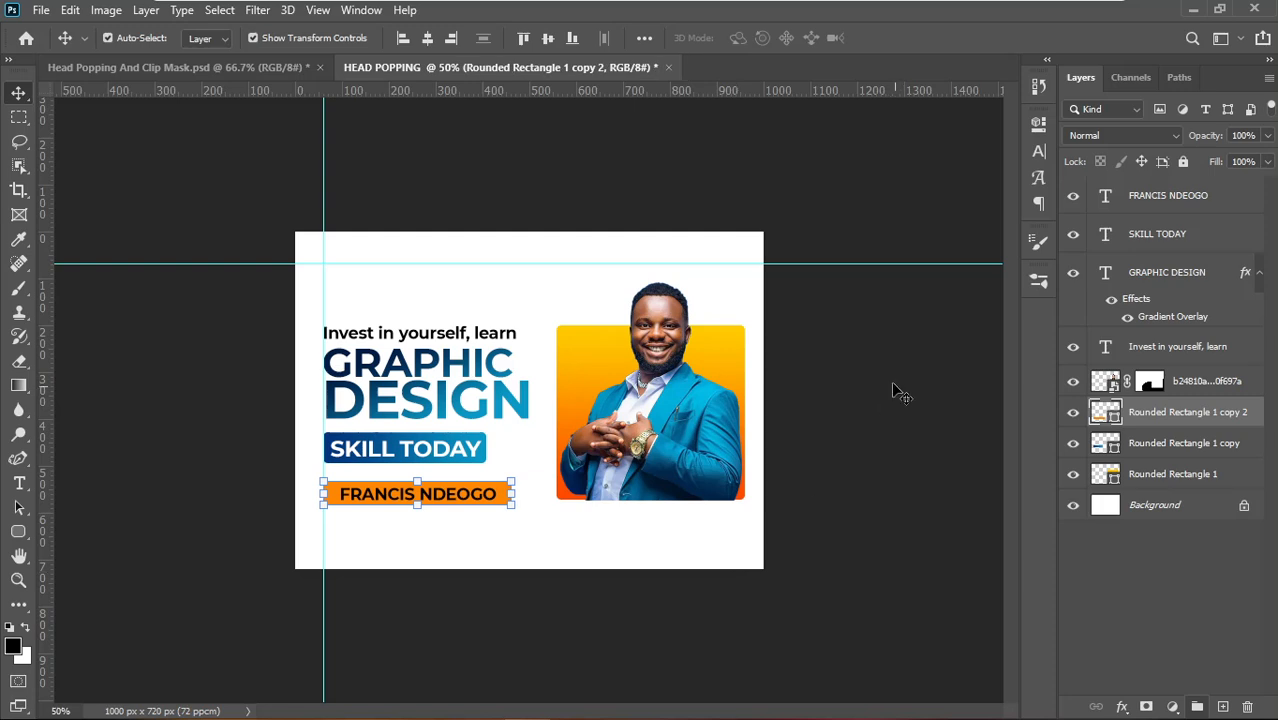
pyautogui.click(897, 390)
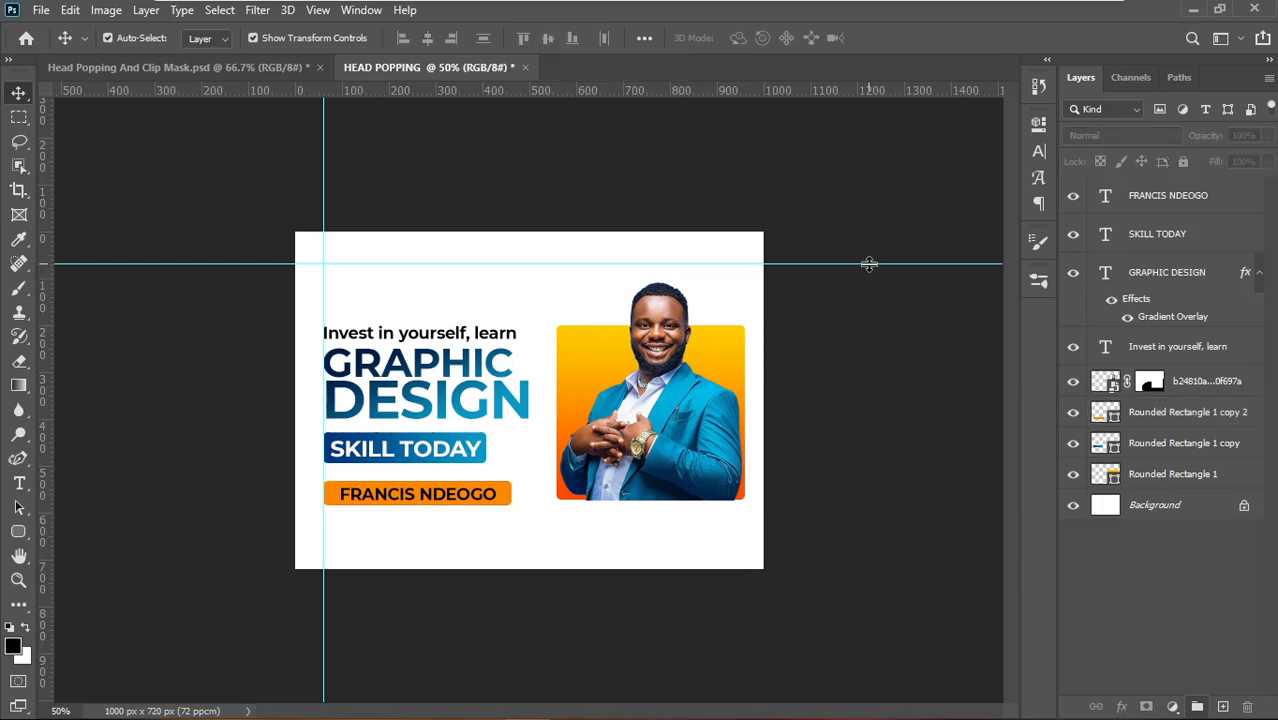
pyautogui.moveTo(869, 263); pyautogui.dragTo(858, 88)
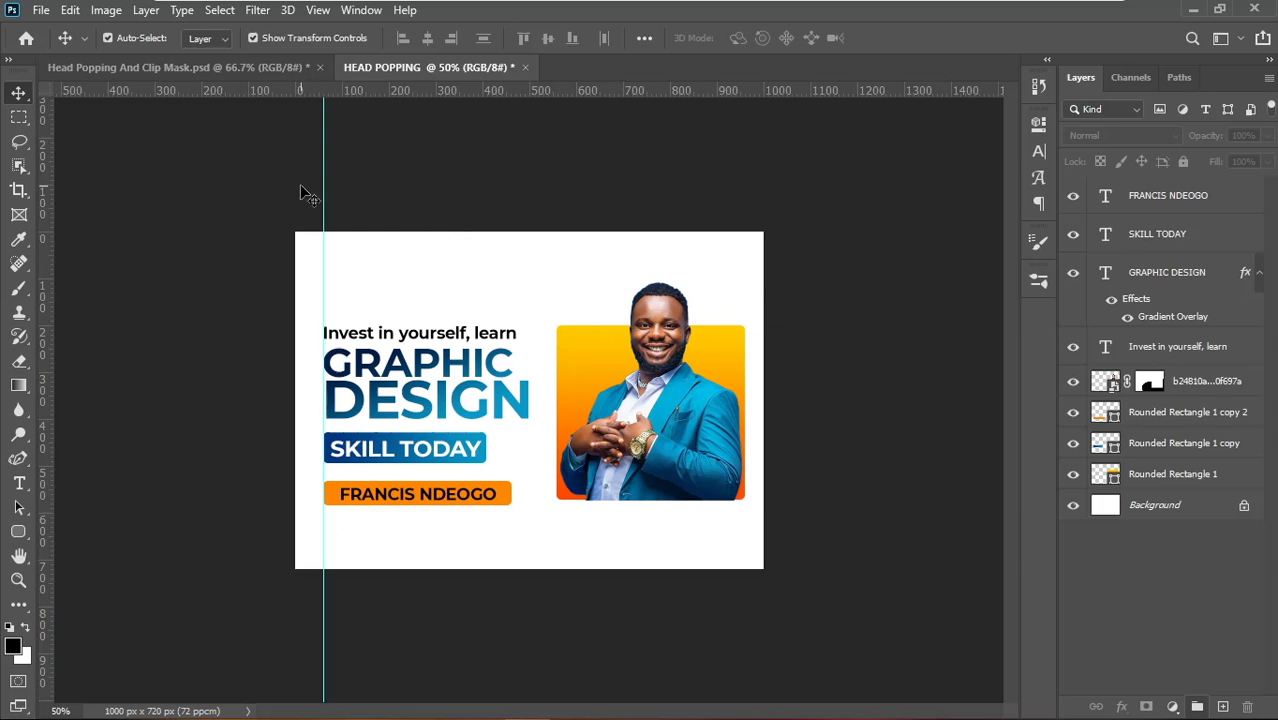
pyautogui.moveTo(322, 192); pyautogui.dragTo(29, 232)
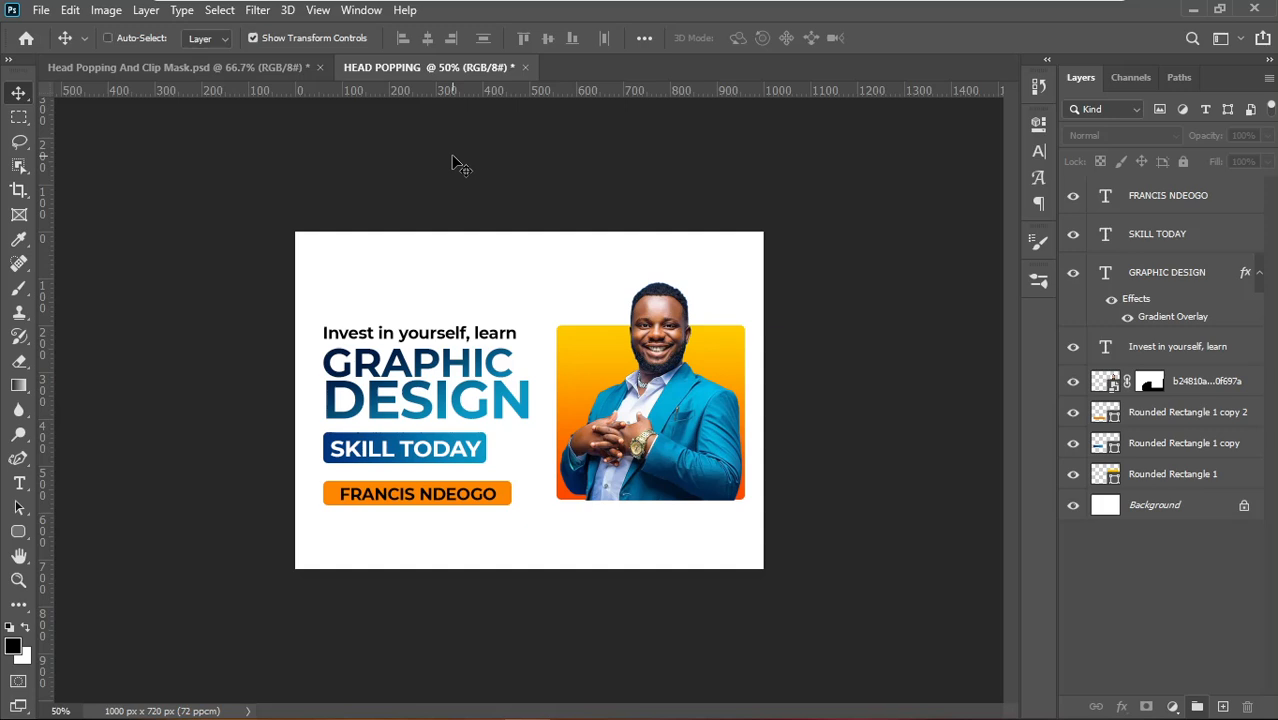
pyautogui.hotkey('ctrl', 'r')
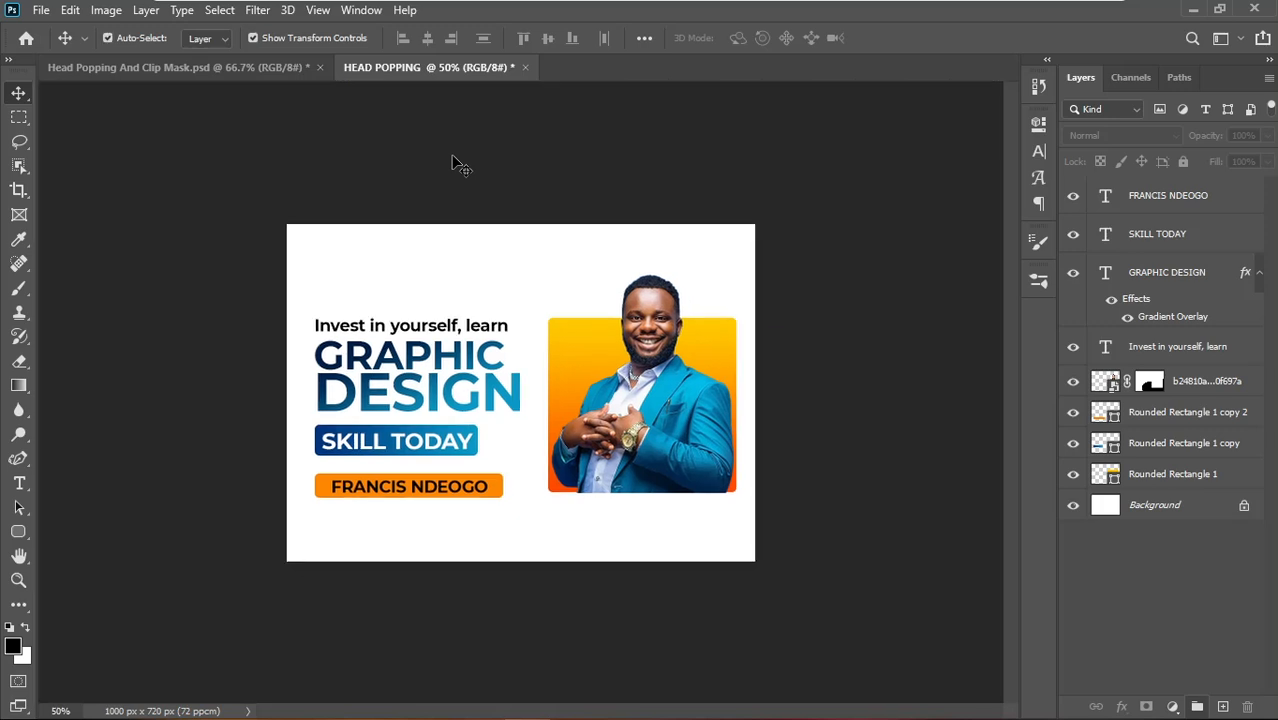